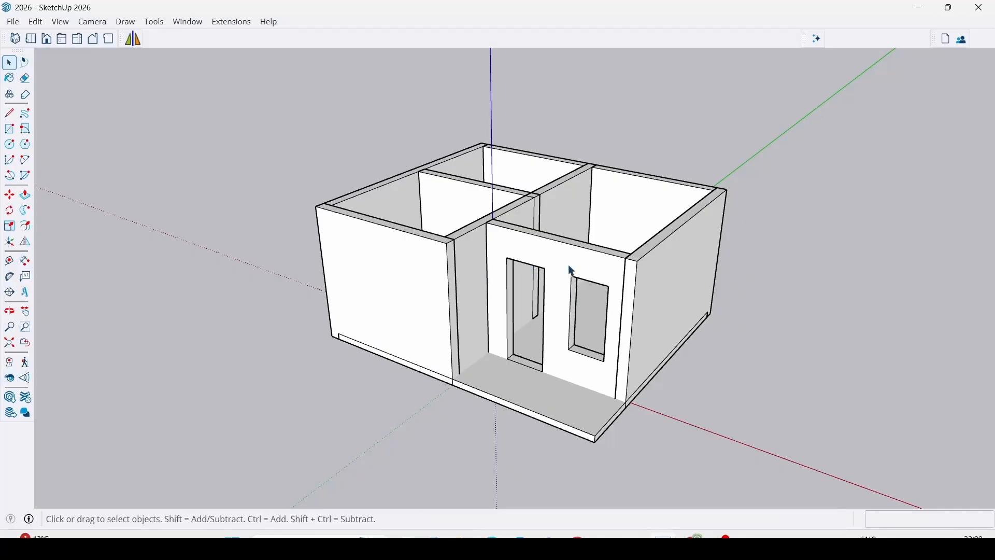
Examine the house from the front and from above, including where the interior partition meets the wall of the largest room.
middle_click_drag(566, 377, 469, 338, "shift")
middle_click_drag(386, 315, 414, 312)
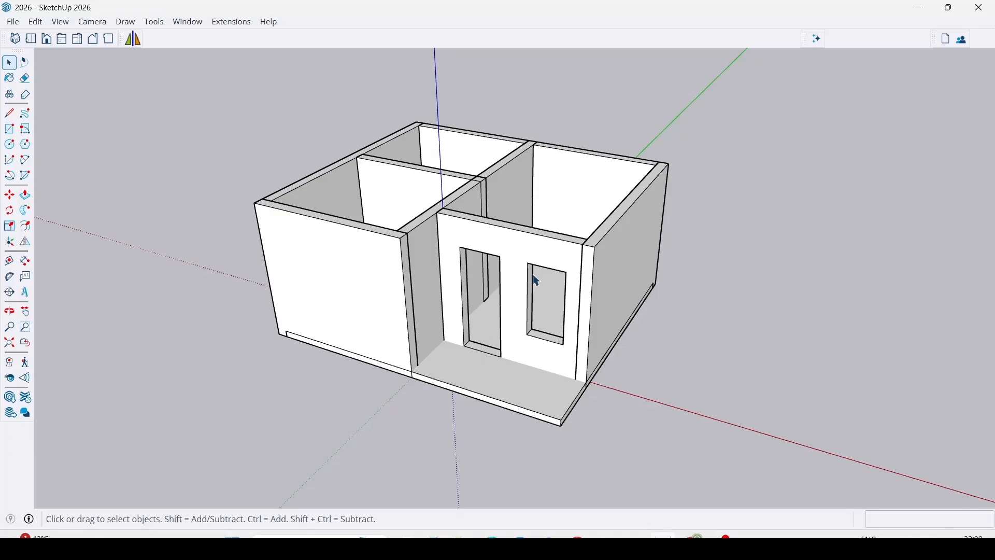
scroll(537, 280, "down", 3)
scroll(453, 361, "up", 6)
scroll(484, 415, "down", 4)
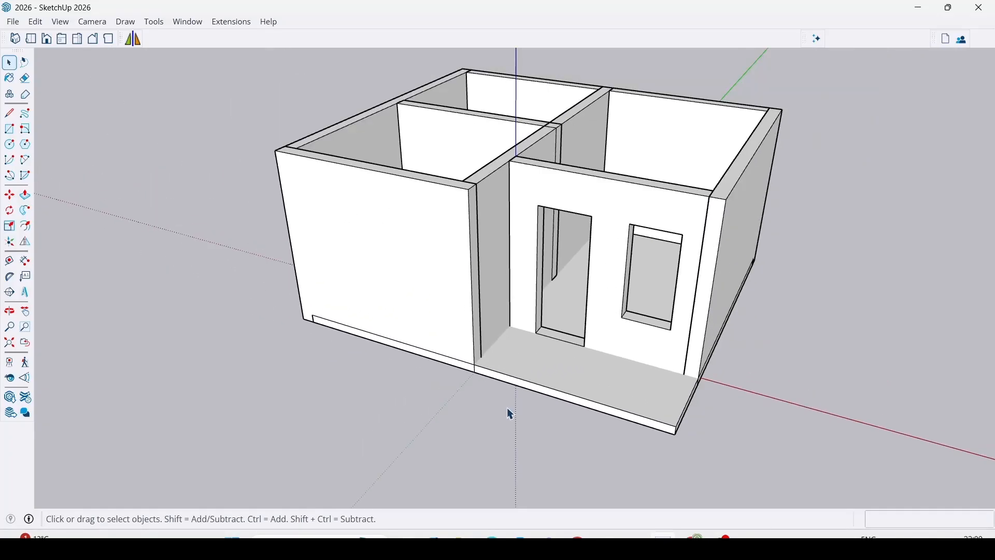
middle_click_drag(508, 414, 318, 464)
scroll(617, 173, "up", 8)
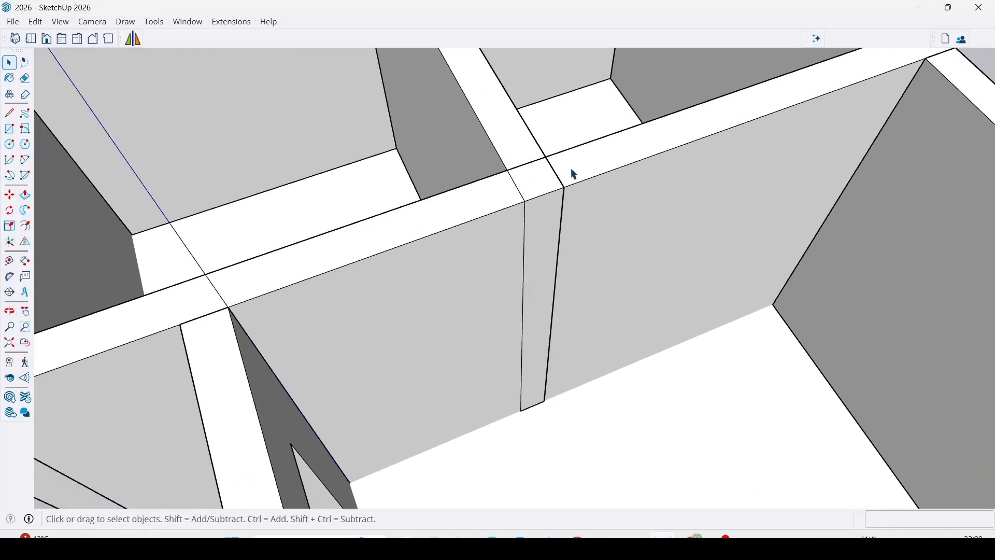
scroll(575, 175, "up", 2)
scroll(520, 138, "down", 3)
scroll(518, 129, "up", 3)
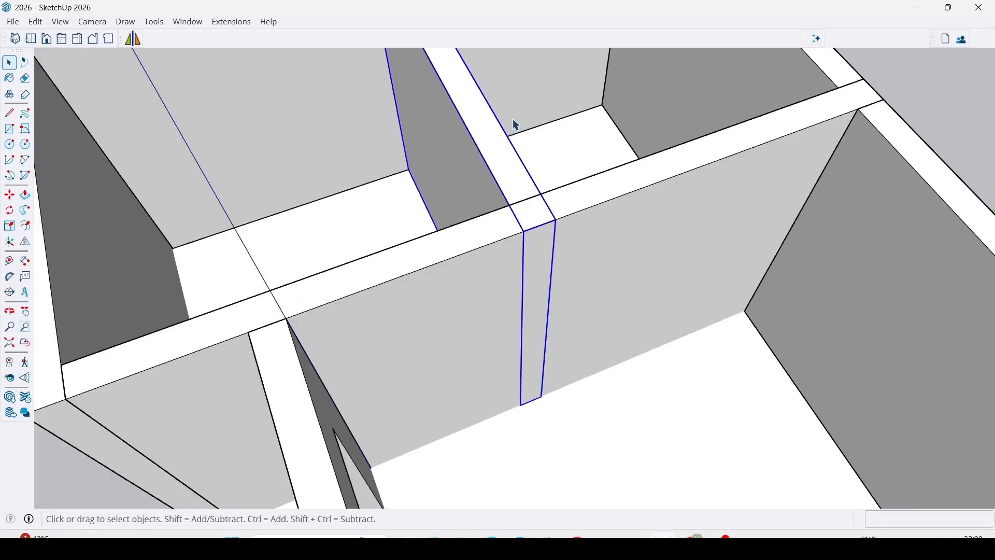
scroll(560, 322, "down", 5)
scroll(511, 267, "up", 1)
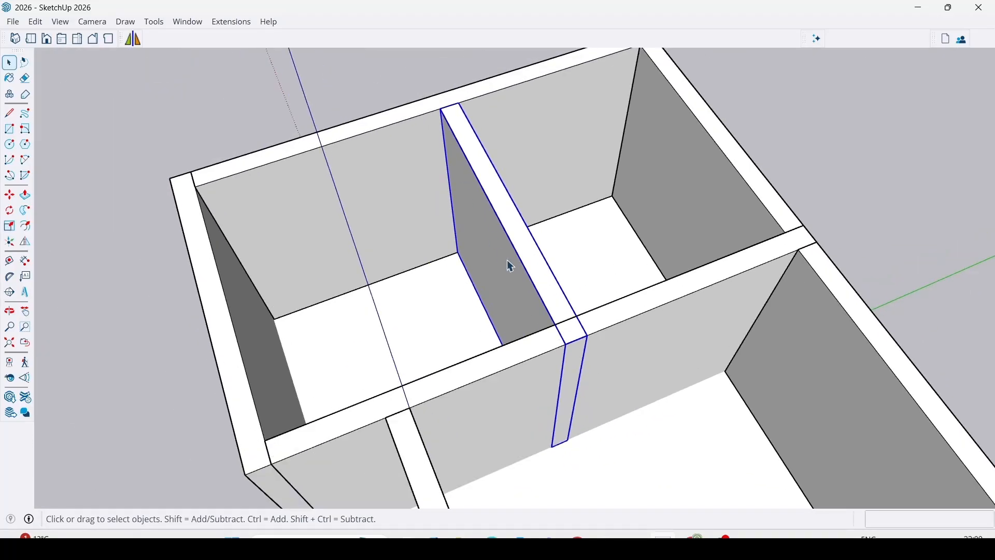
scroll(572, 352, "up", 1)
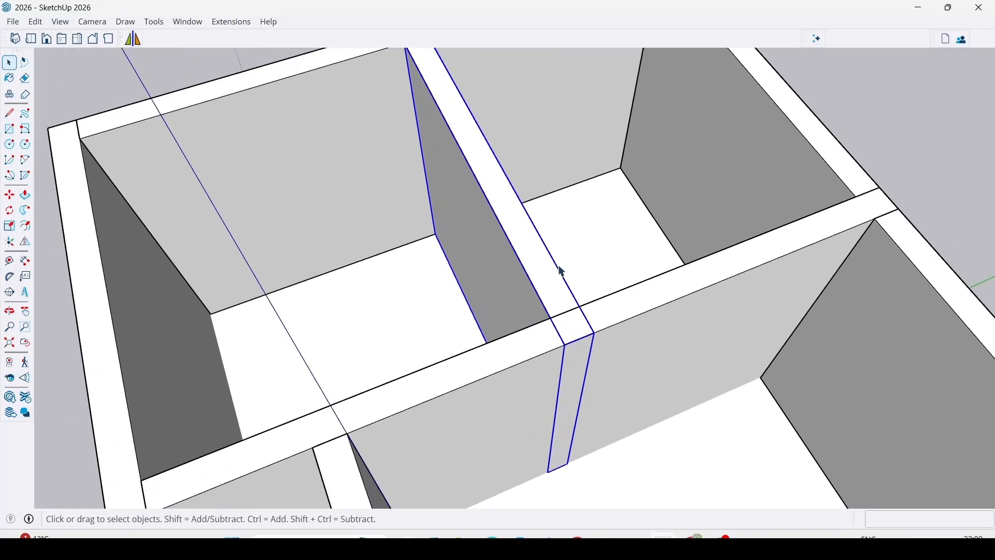
scroll(513, 220, "up", 1)
scroll(527, 220, "down", 3)
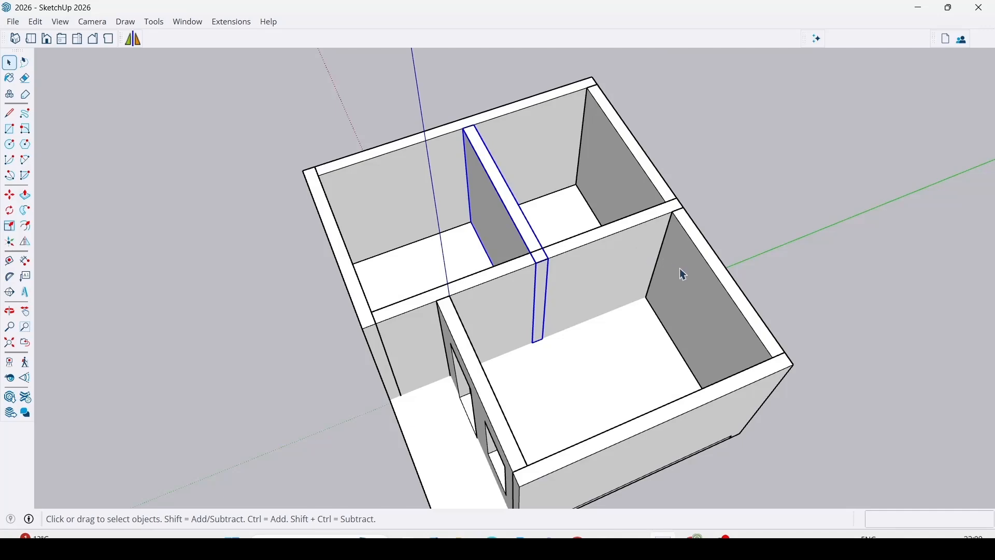
Push the interior partition's end face back so it no longer protrudes through the cross wall into the largest room.
scroll(507, 314, "up", 2)
scroll(565, 214, "up", 2)
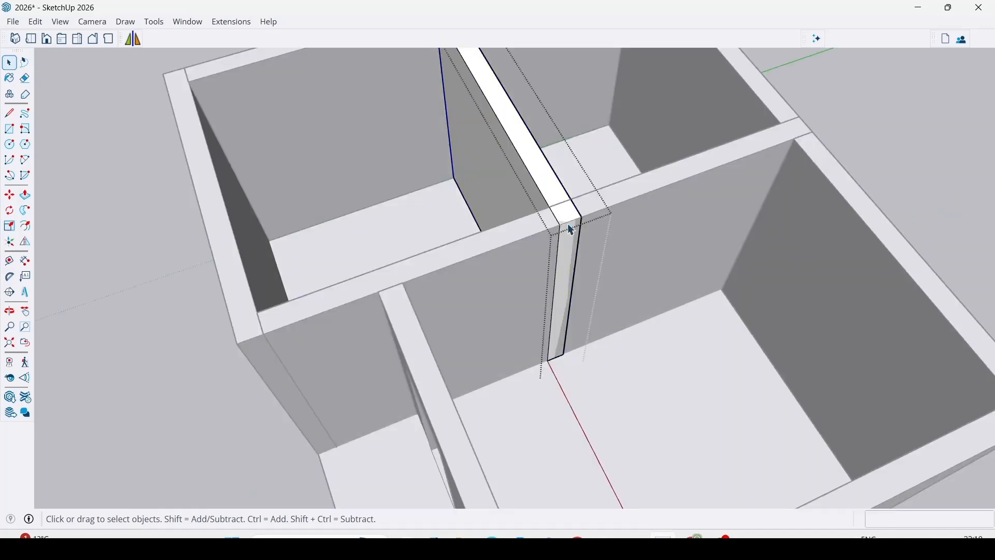
key("p")
scroll(567, 214, "up", 2)
left_click(567, 211)
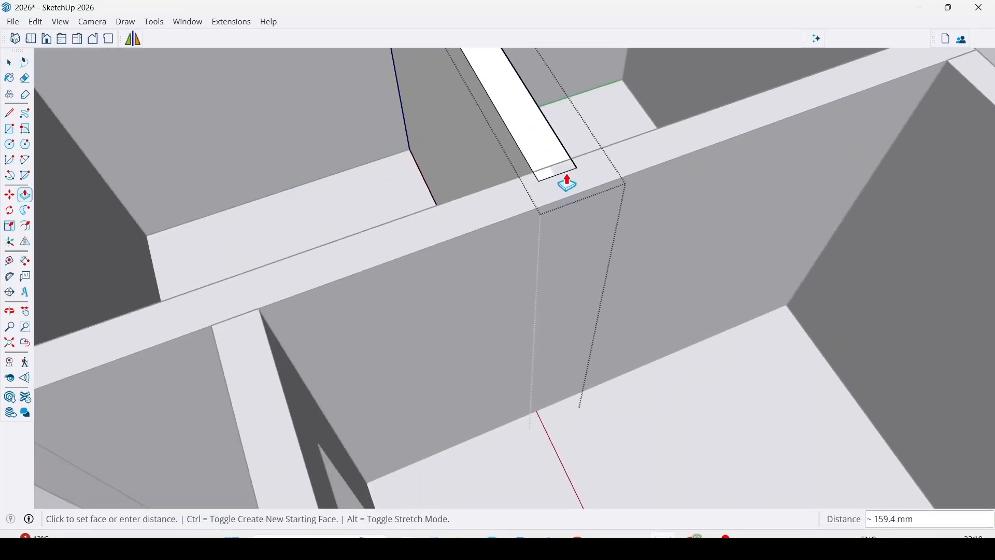
left_click(590, 155)
key("space")
left_click(551, 181)
scroll(577, 174, "down", 3)
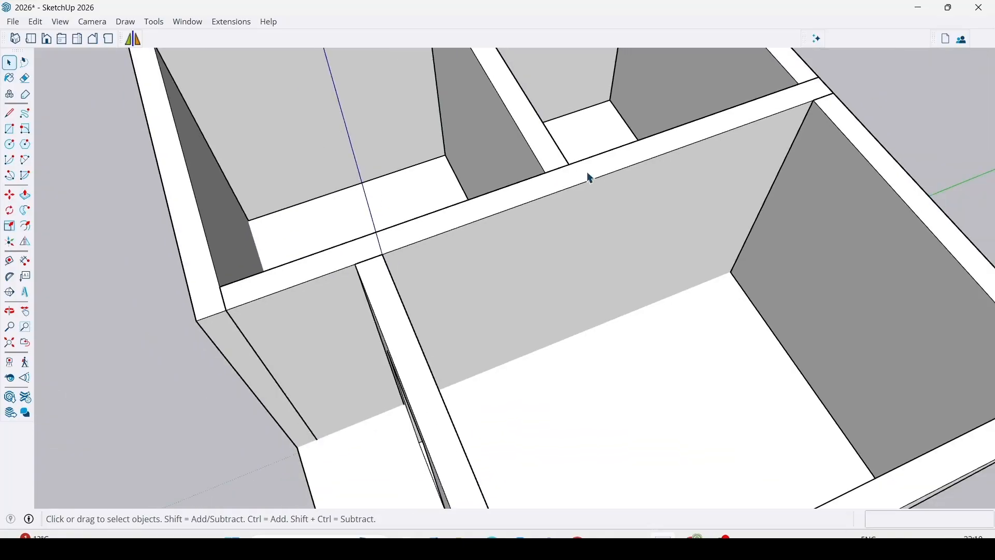
Inspect the front base of the house where the floor slab overlaps the outer walls.
scroll(373, 280, "down", 2)
middle_click_drag(306, 314, 762, 98)
scroll(599, 333, "up", 5)
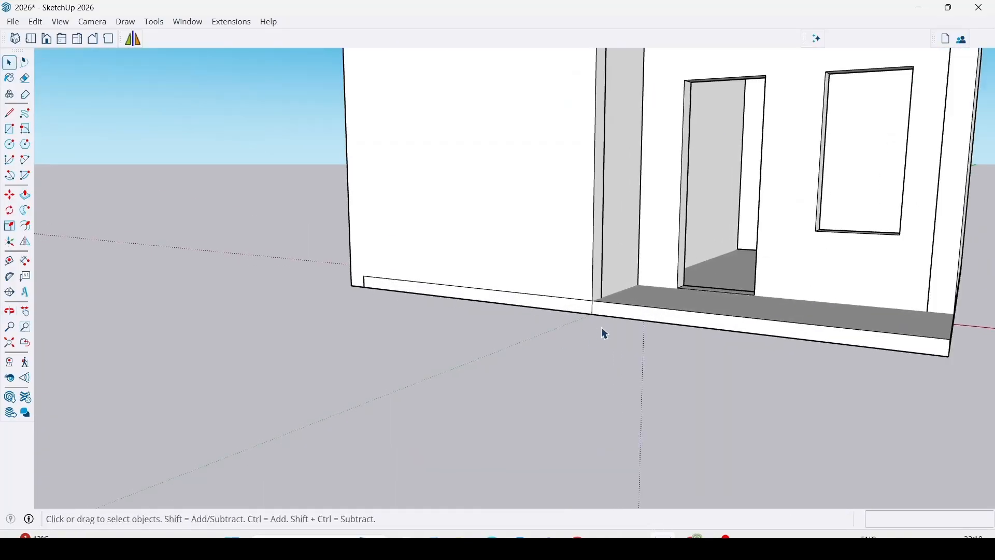
middle_click_drag(591, 298, 558, 433)
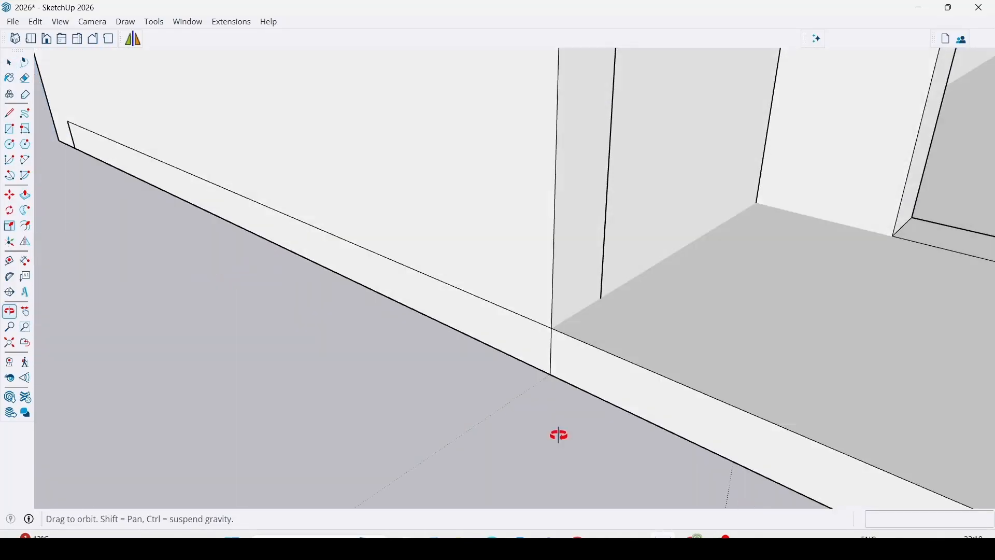
scroll(474, 446, "up", 5)
scroll(525, 381, "down", 6)
middle_click_drag(551, 372, 516, 362)
middle_click_drag(569, 395, 580, 360)
scroll(680, 449, "up", 5)
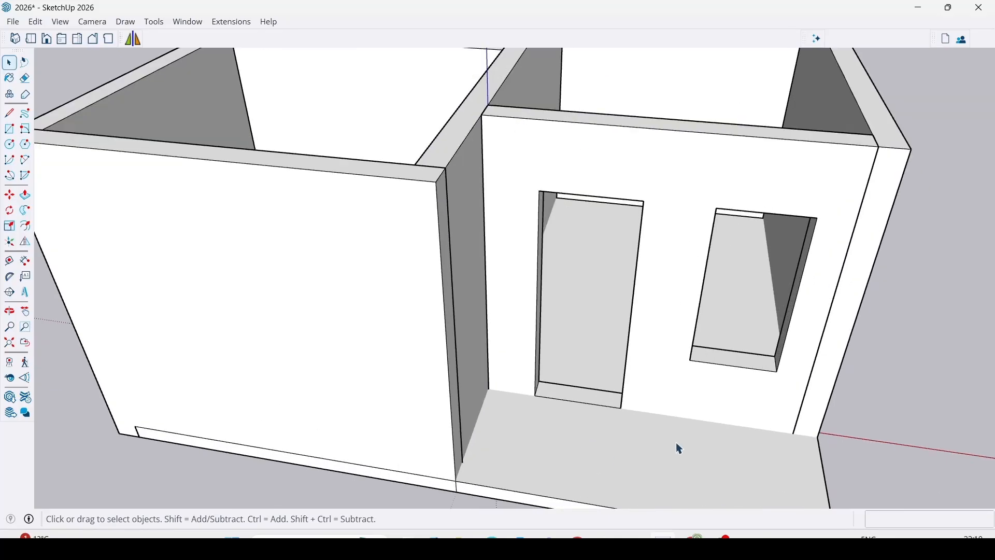
Move the floor slab straight down 150 mm so its top meets the underside of the walls at the porch corner.
middle_click_drag(680, 449, 562, 256)
scroll(562, 257, "up", 3)
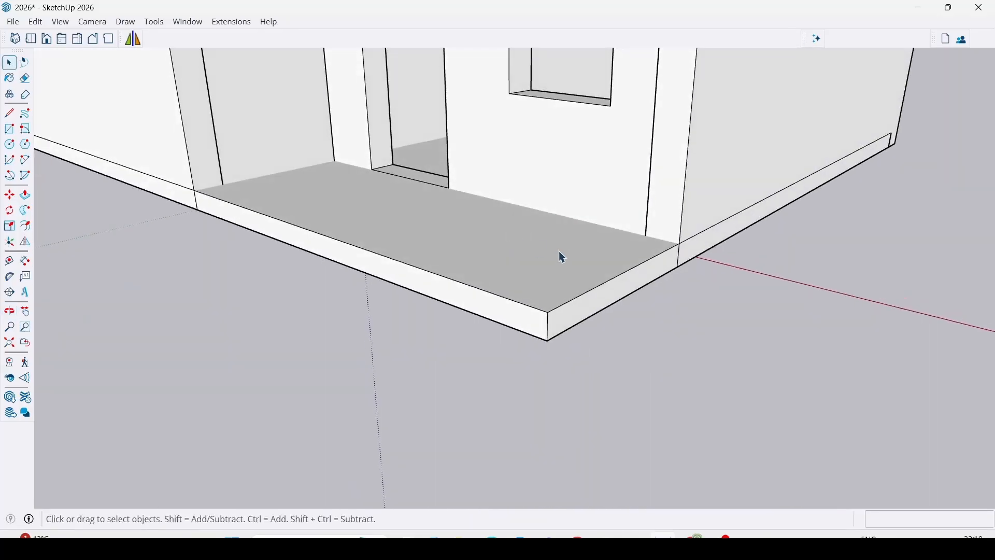
left_click(562, 257)
key("m")
scroll(648, 248, "up", 4)
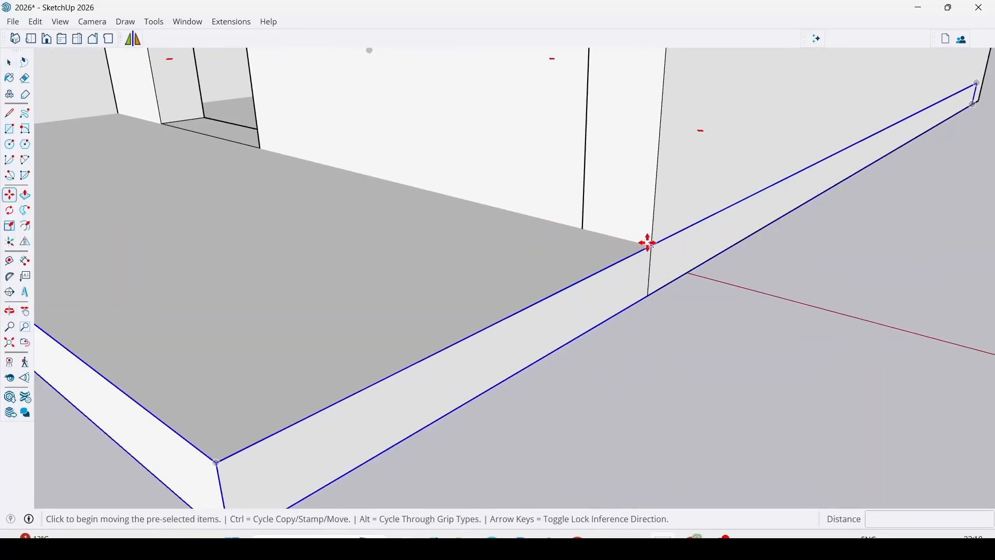
left_click(651, 246)
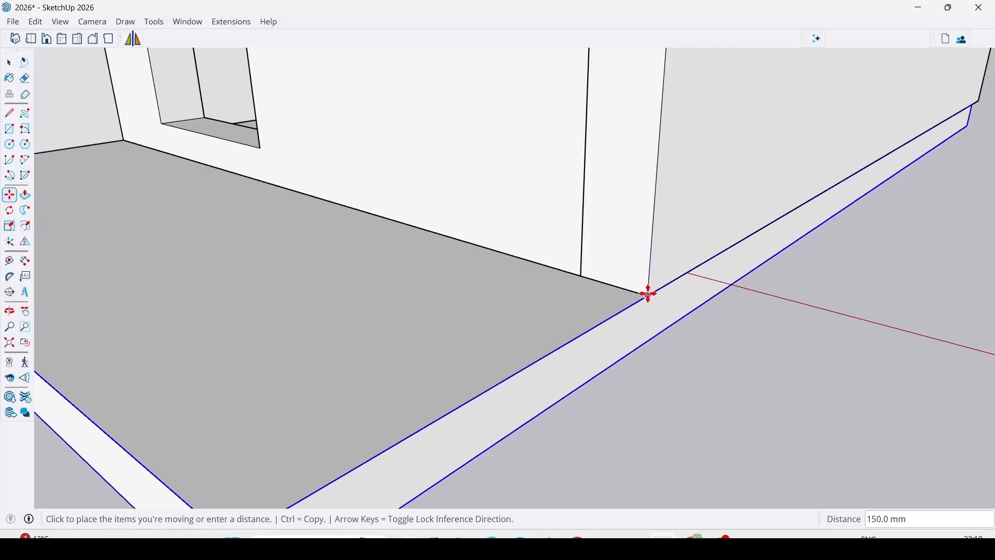
left_click(648, 293)
key("space")
scroll(694, 325, "down", 10)
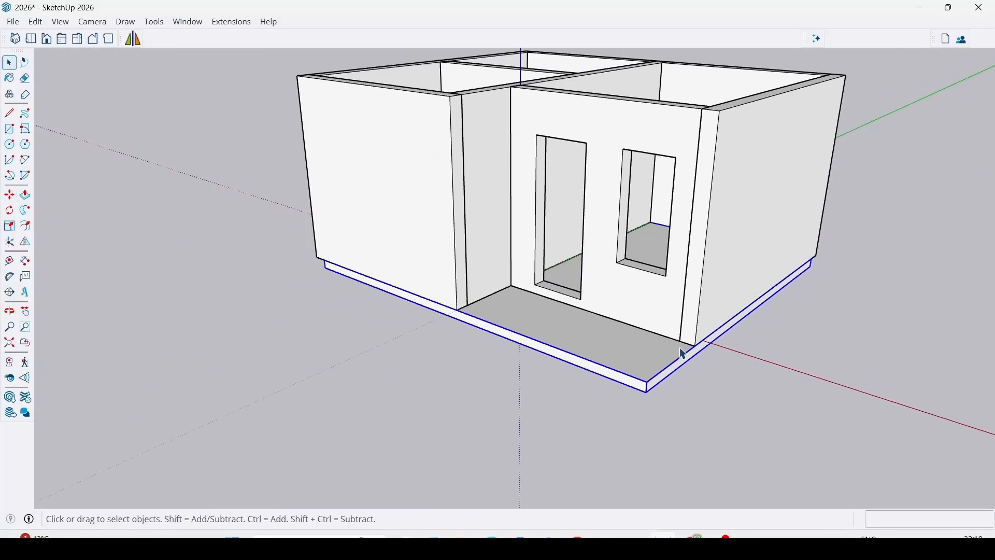
Pull the lowered slab's inset side face out until it is flush with the outer wall above it.
scroll(626, 284, "up", 10)
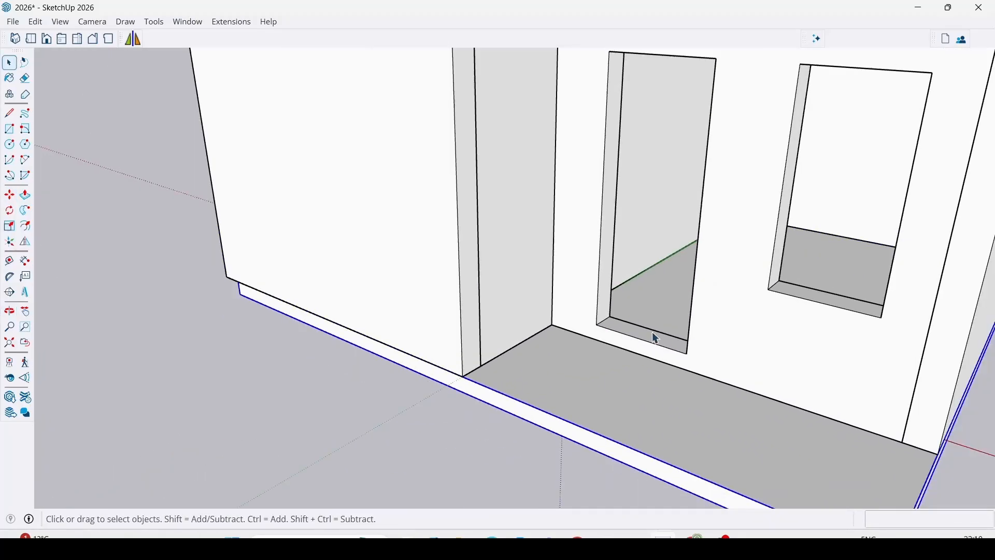
middle_click_drag(656, 339, 722, 251)
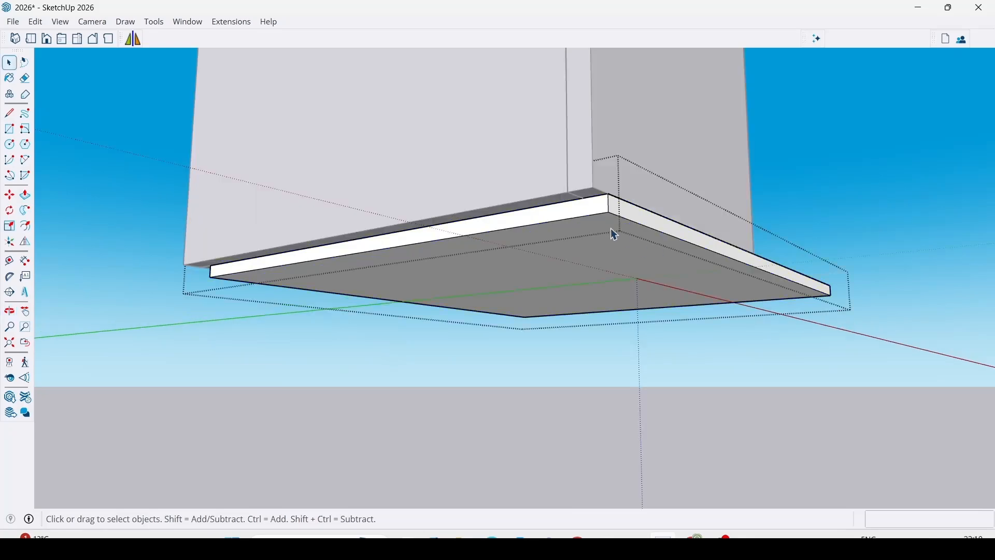
key("p")
scroll(610, 229, "up", 1)
left_click(593, 200)
left_click(590, 162)
key("space")
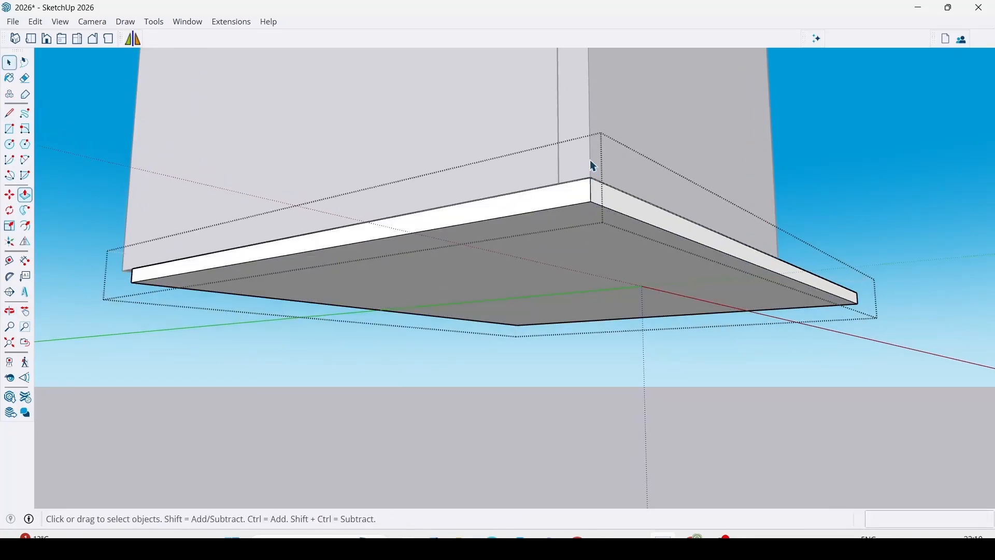
key("Escape")
Measure down from the front door opening's lower corner toward the porch floor with the Tape Measure tool.
scroll(596, 228, "down", 2)
middle_click_drag(694, 213, 687, 179)
key("space")
scroll(597, 274, "up", 5)
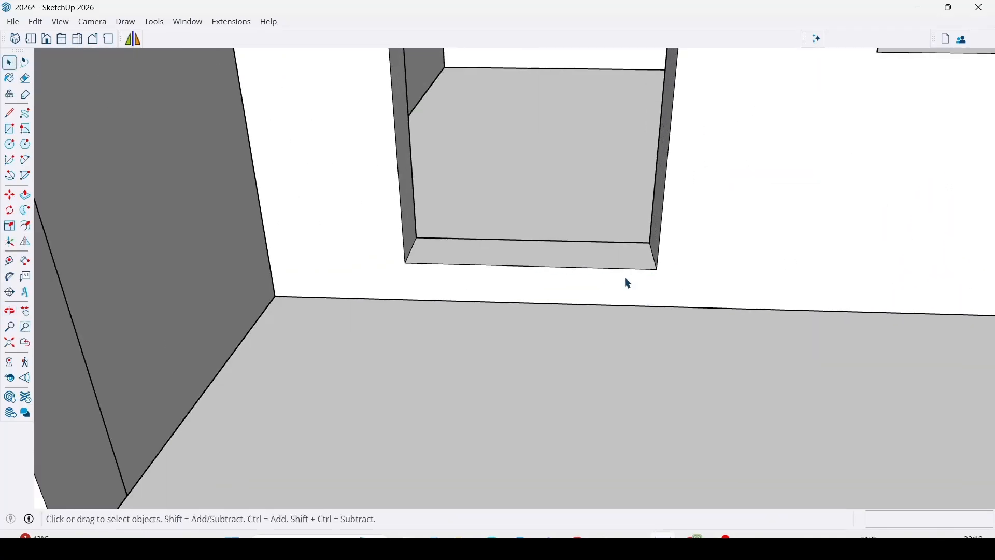
scroll(629, 284, "down", 3)
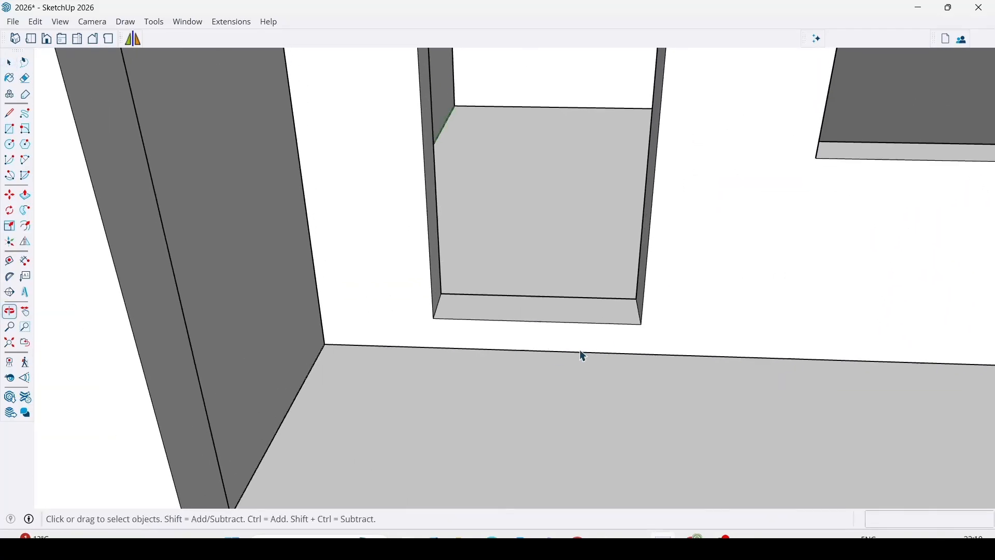
left_click(10, 261)
scroll(648, 319, "up", 1)
left_click(646, 322)
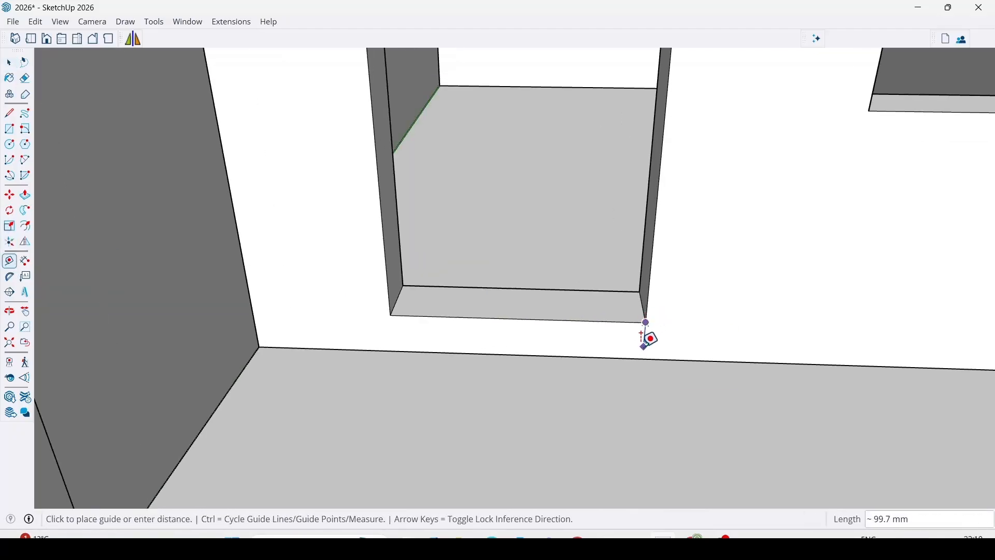
key("space")
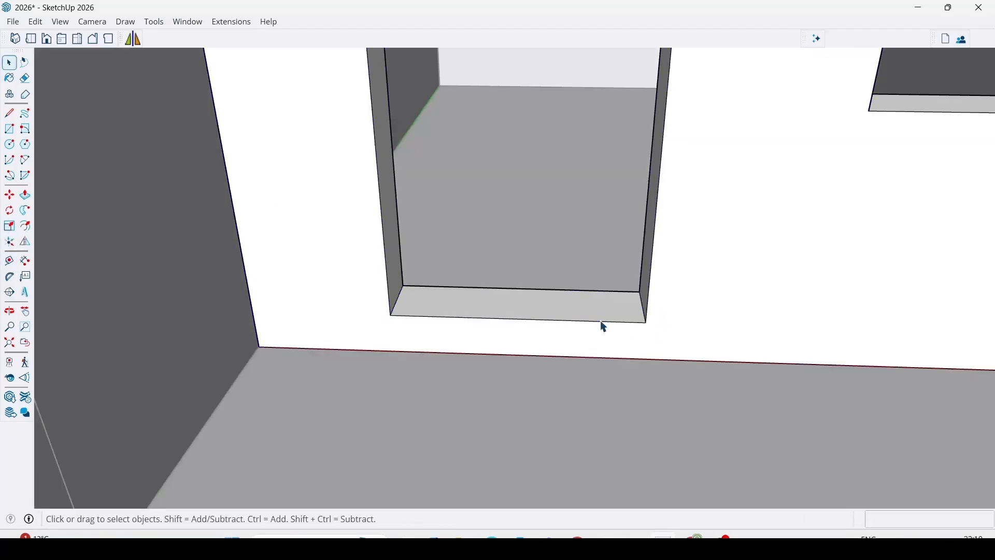
Push the front door opening's sill face down 150 mm to the floor level.
key("p")
left_click(595, 320)
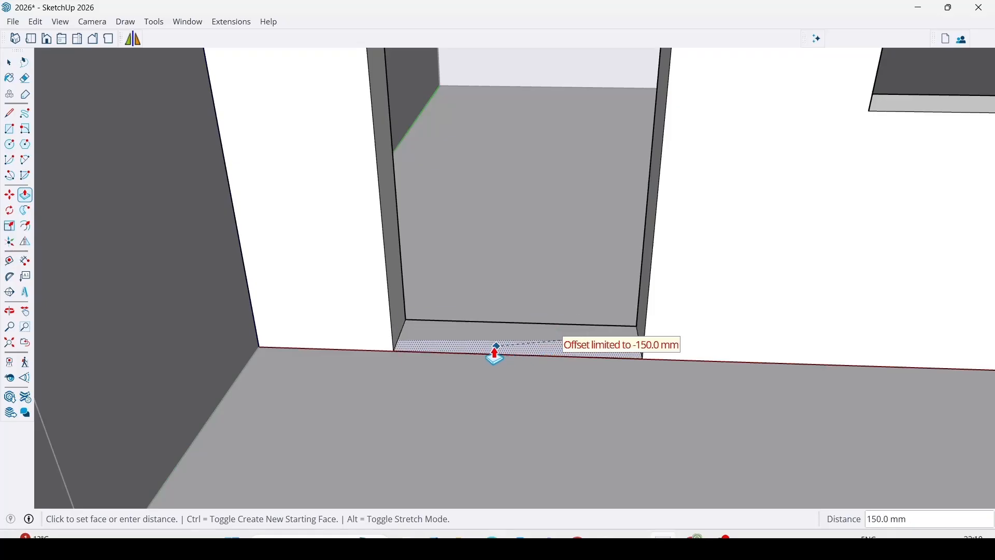
left_click(478, 349)
scroll(500, 415, "down", 3)
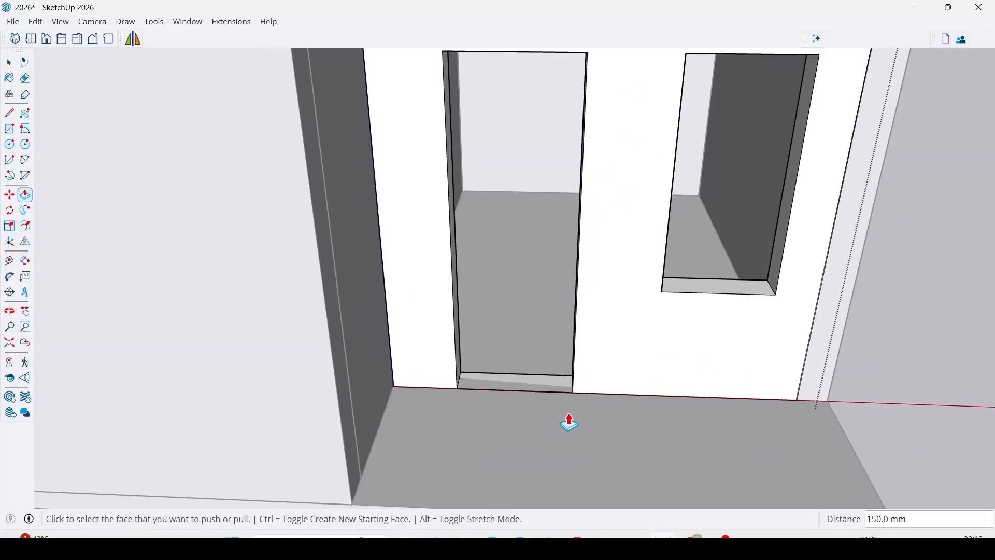
Delete the leftover threshold face and its edge at the base of the front door opening.
key("space")
scroll(527, 387, "up", 1)
key("Delete")
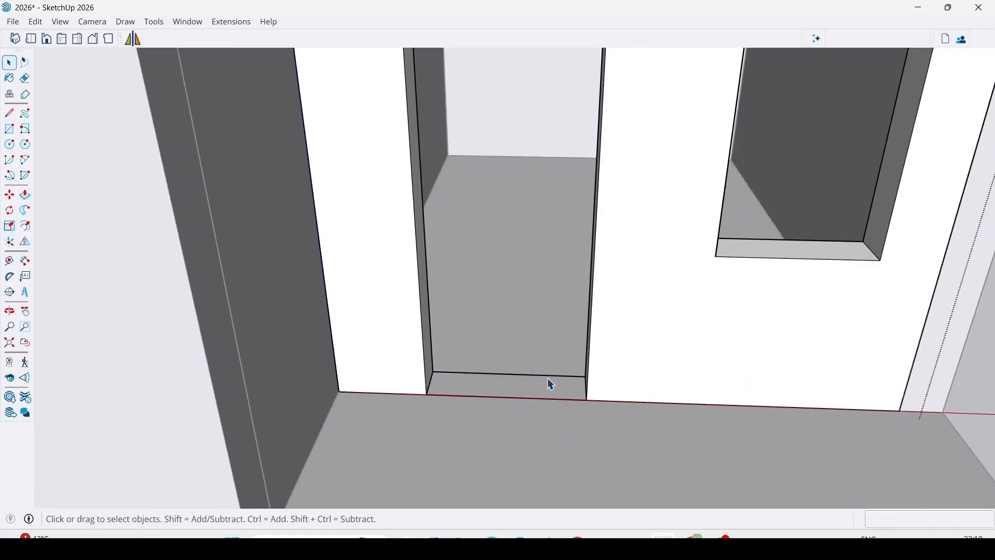
left_click(548, 377)
key("Delete")
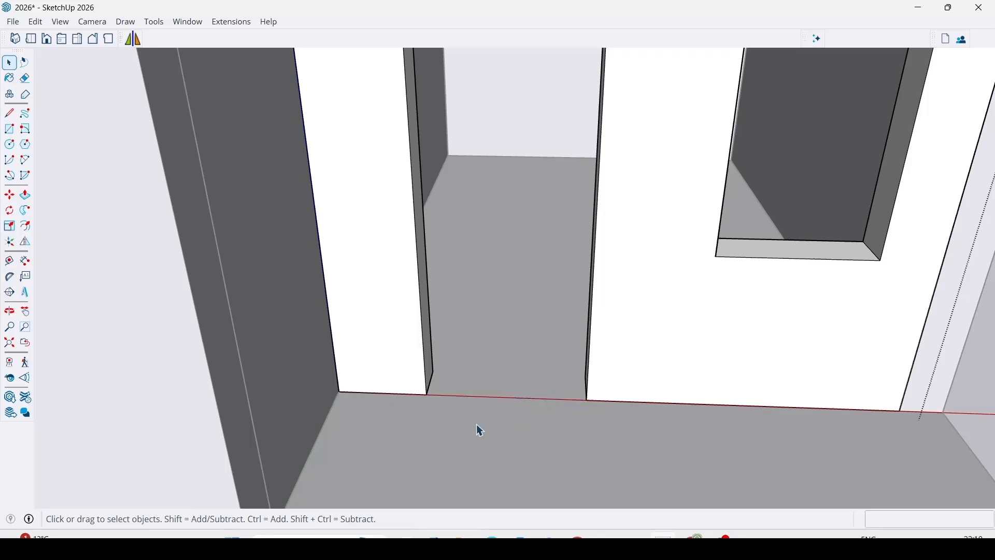
Push the front window's sill face down 150 mm.
scroll(477, 424, "down", 3)
scroll(577, 346, "up", 3)
left_click(639, 363)
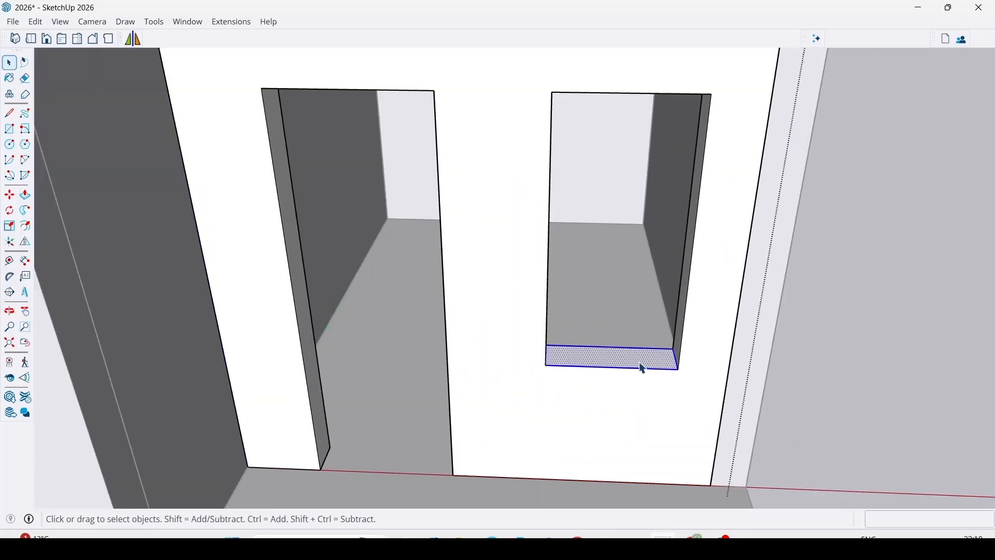
key("p")
scroll(632, 368, "up", 1)
left_click(630, 370)
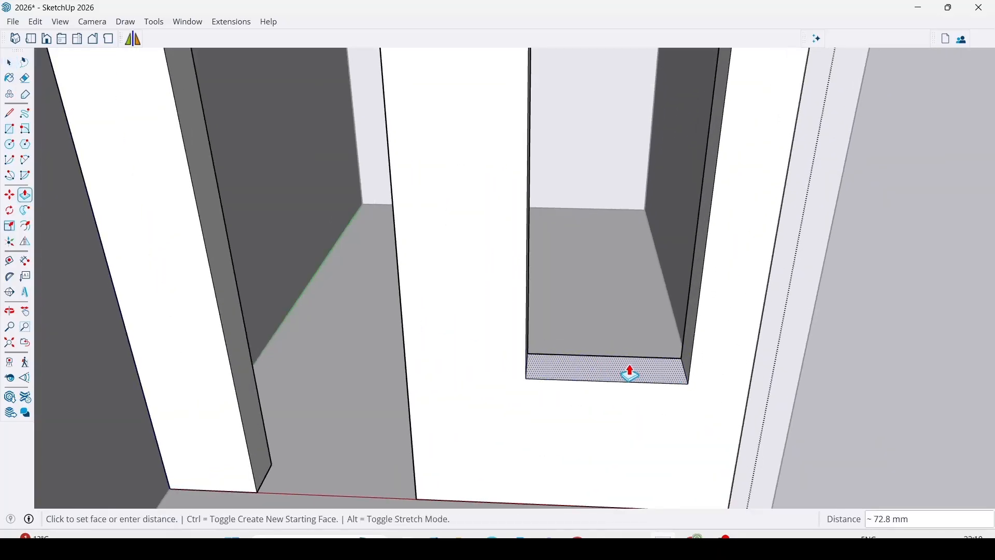
key("Return")
scroll(551, 435, "down", 6)
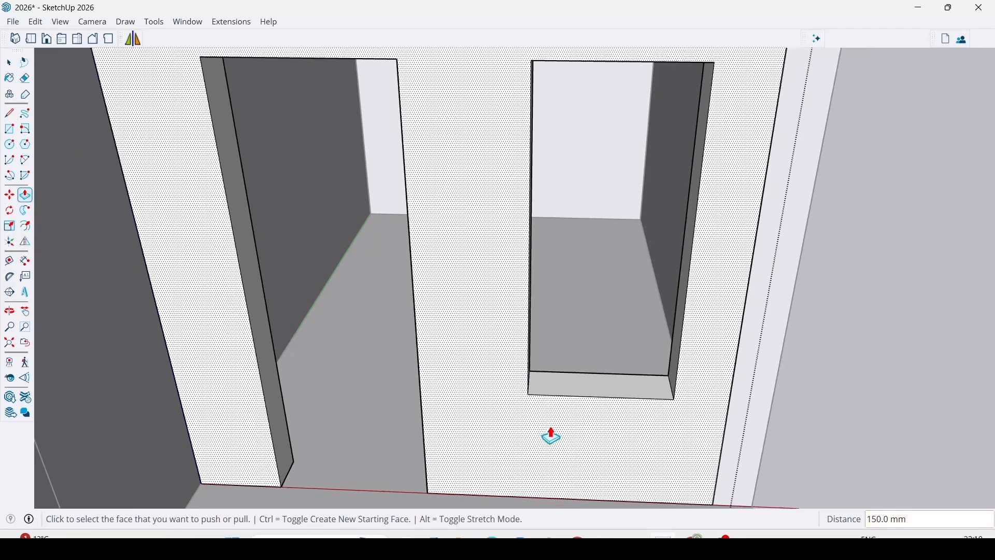
Lower the top faces of the front window and door openings by 150 mm each.
middle_click_drag(565, 307, 561, 420, "shift")
middle_click_drag(537, 362, 506, 195)
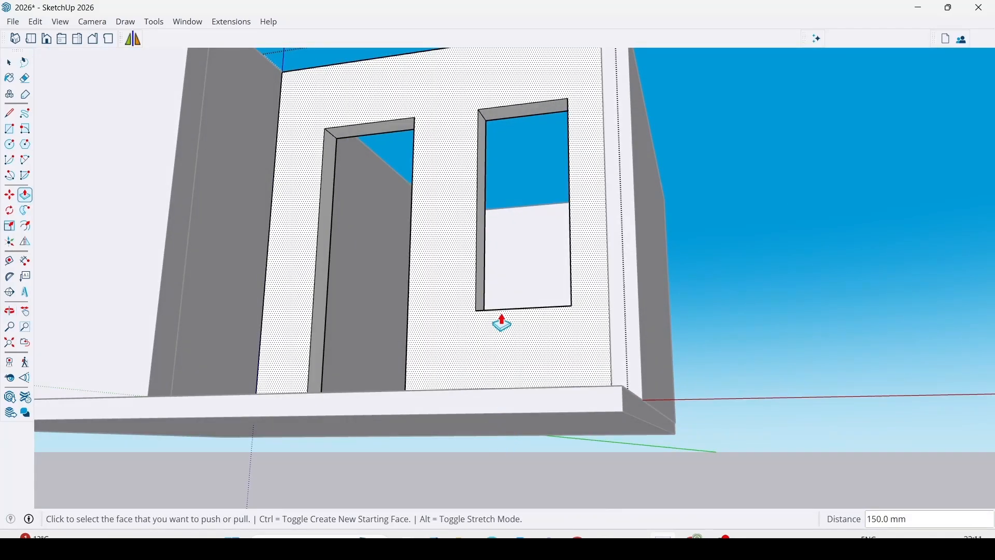
middle_click_drag(511, 316, 512, 438)
scroll(524, 211, "up", 3)
scroll(487, 228, "up", 2)
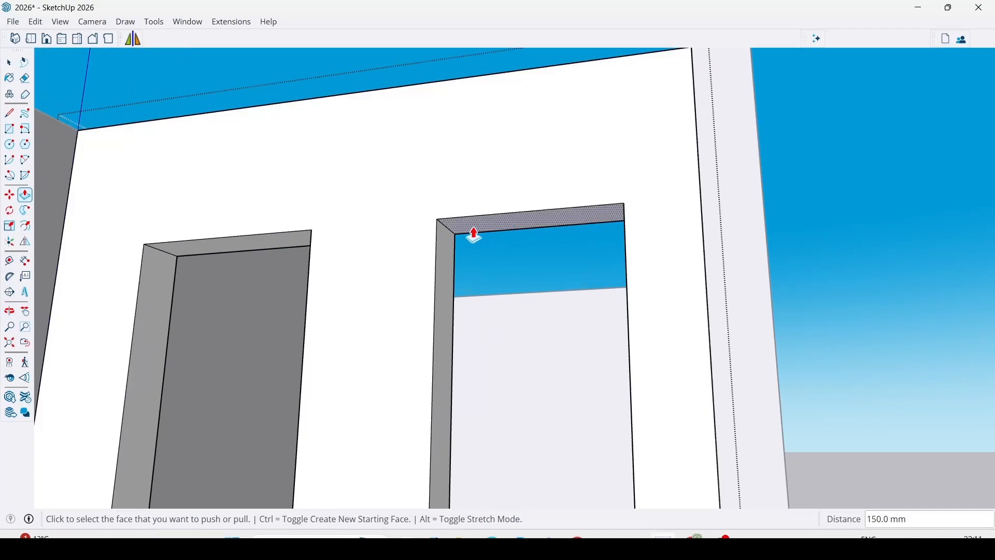
left_click(471, 232)
type("150")
key("Return")
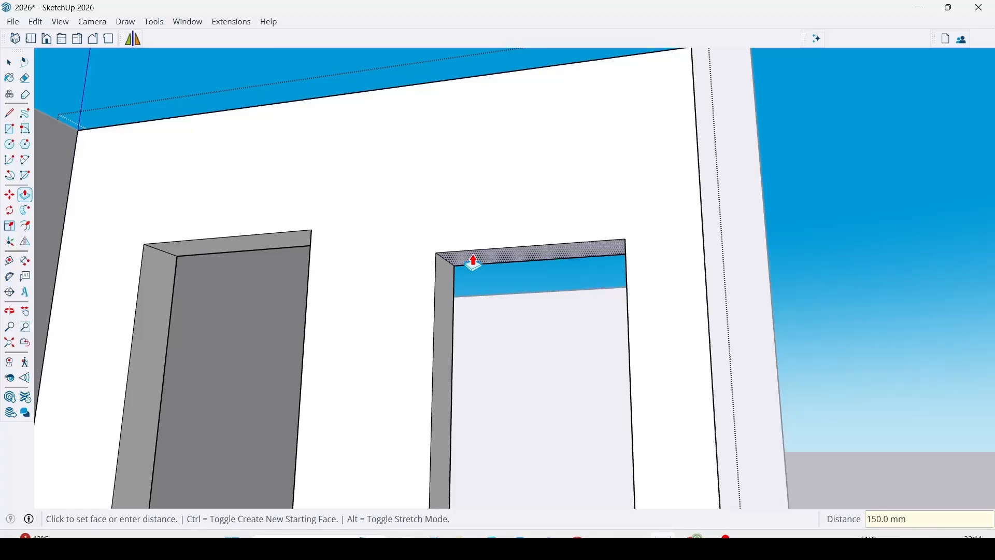
left_click(276, 241)
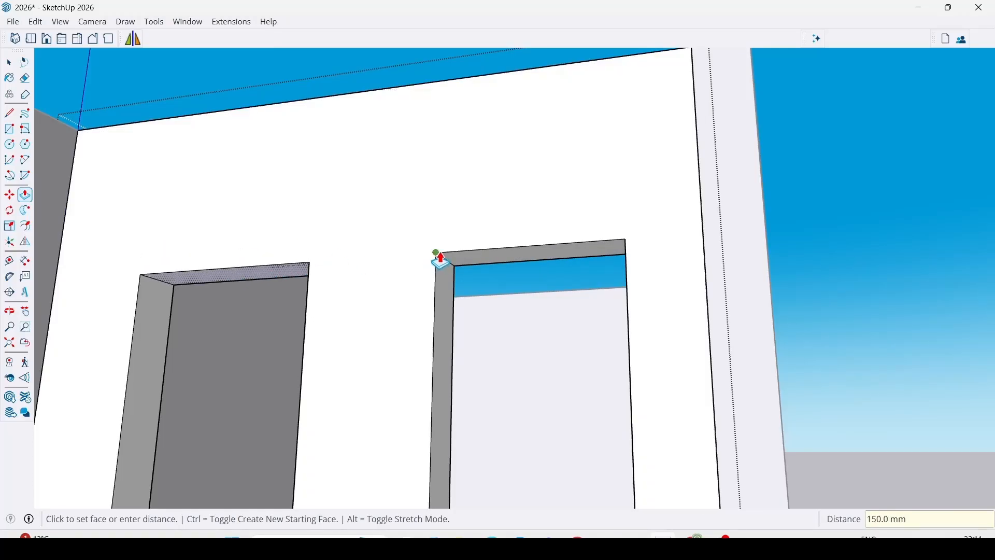
Set the front door opening's top face level with the top corner of the neighbouring window opening.
left_click(438, 257)
key("space")
scroll(546, 235, "down", 5)
middle_click_drag(565, 208, 629, 333)
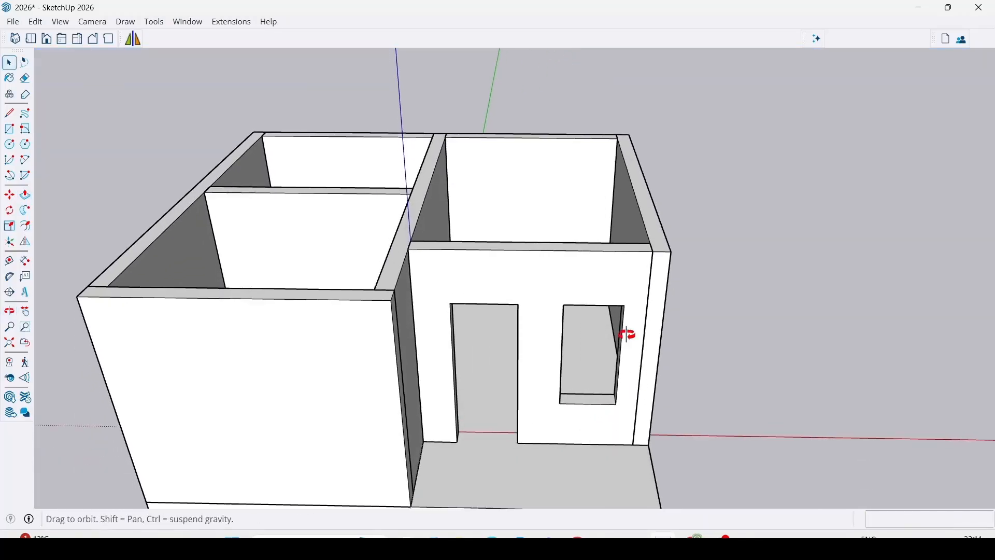
Measure the front door opening's height from the floor to its upper corner.
key("t")
scroll(458, 430, "up", 3)
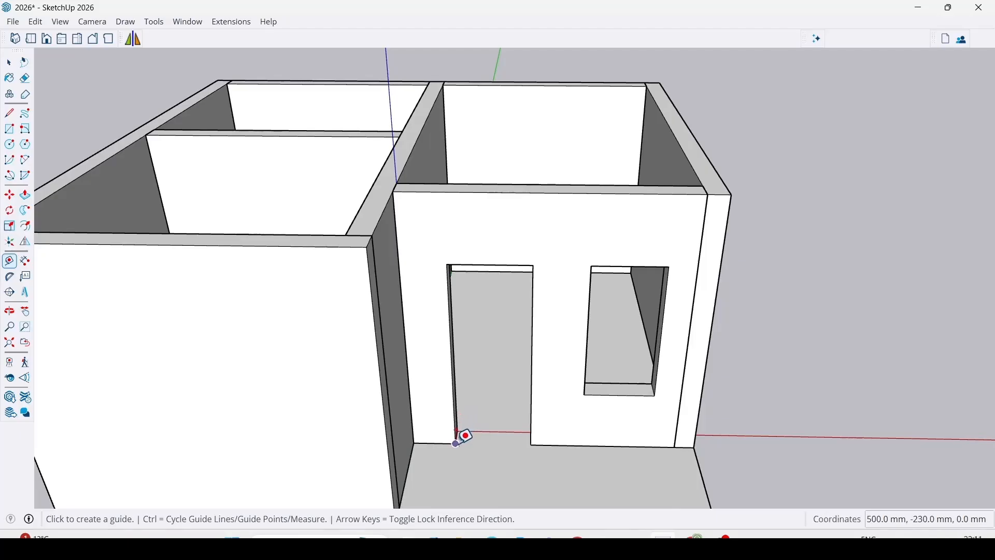
left_click(456, 444)
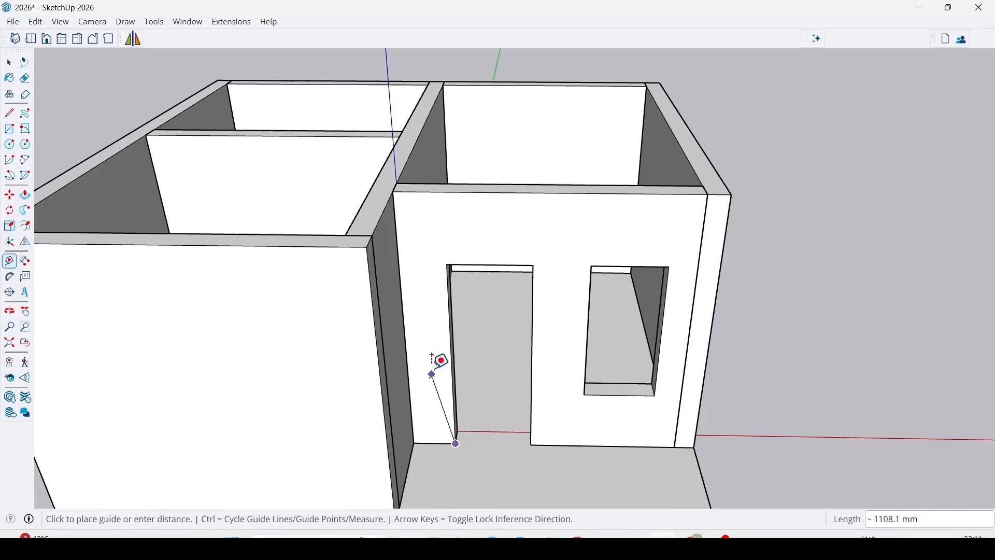
left_click(449, 263)
Measure the front window's sill height, its opening height and its head height above the floor.
scroll(611, 389, "up", 2)
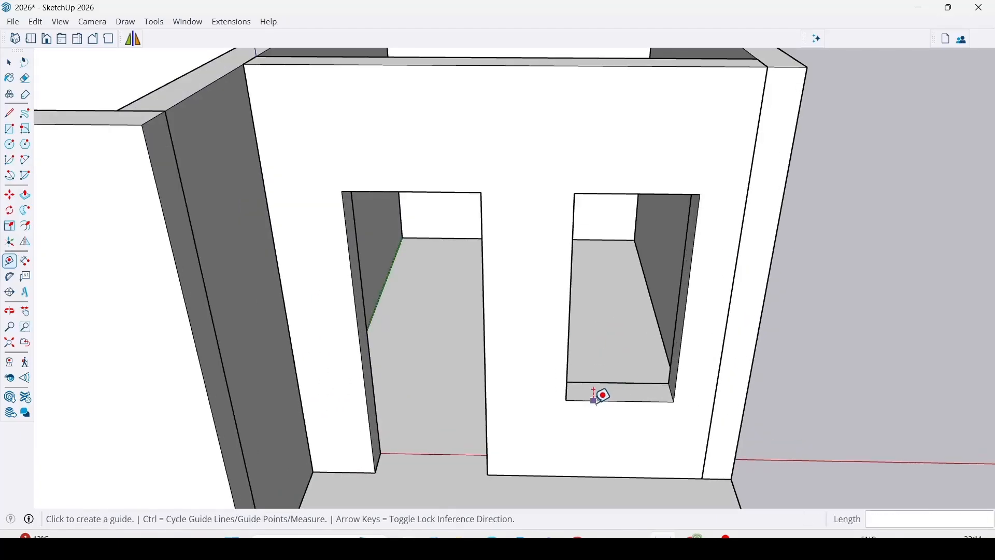
left_click(566, 400)
left_click(563, 469)
left_click(566, 400)
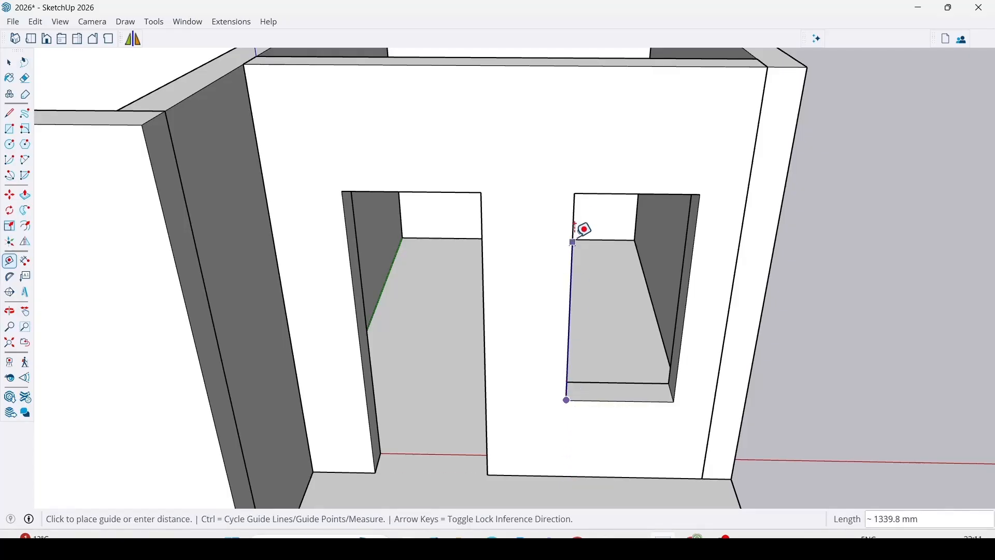
left_click(575, 193)
left_click(575, 193)
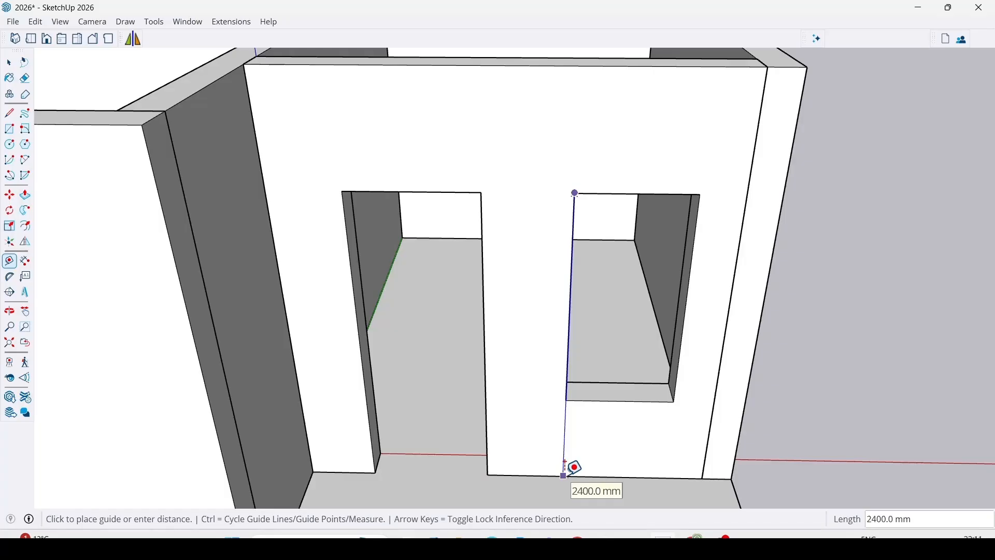
key("Escape")
key("space")
scroll(540, 363, "down", 5)
middle_click_drag(600, 353, 549, 335)
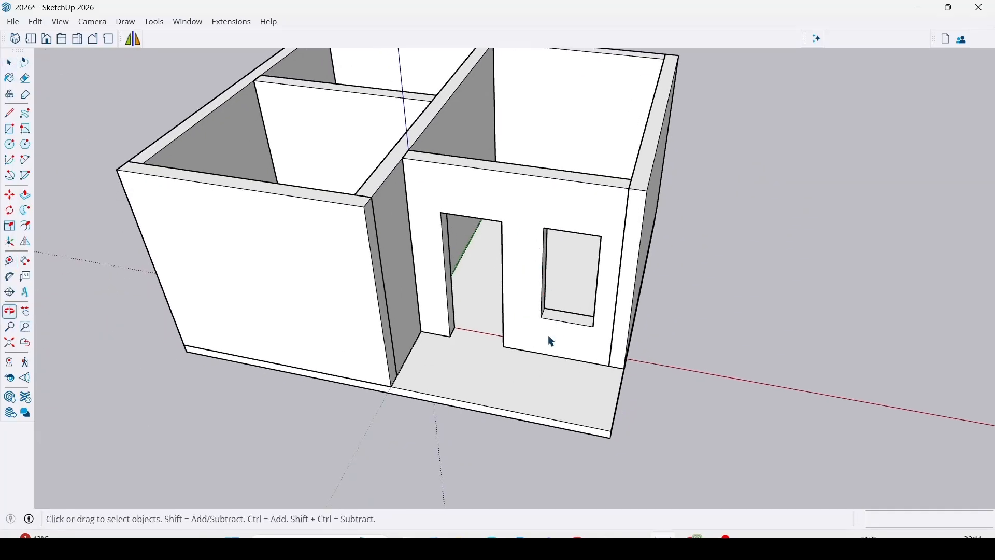
middle_click_drag(594, 449, 542, 340)
scroll(586, 282, "down", 2)
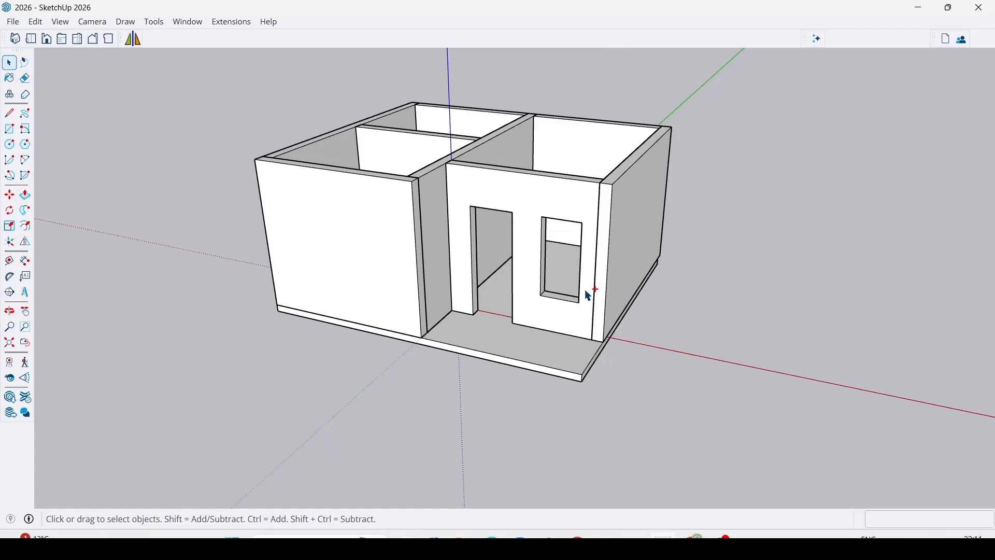
scroll(588, 295, "down", 2)
Switch to Snipping Tool, capture the floor plan from the PDF and save it in Documents as a JPG named plan.
left_click(495, 539)
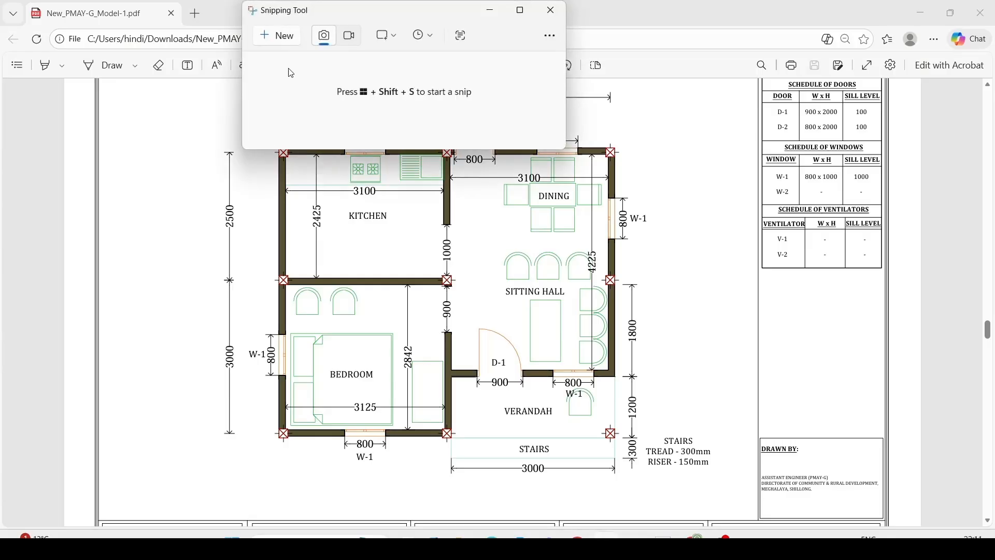
left_click(287, 39)
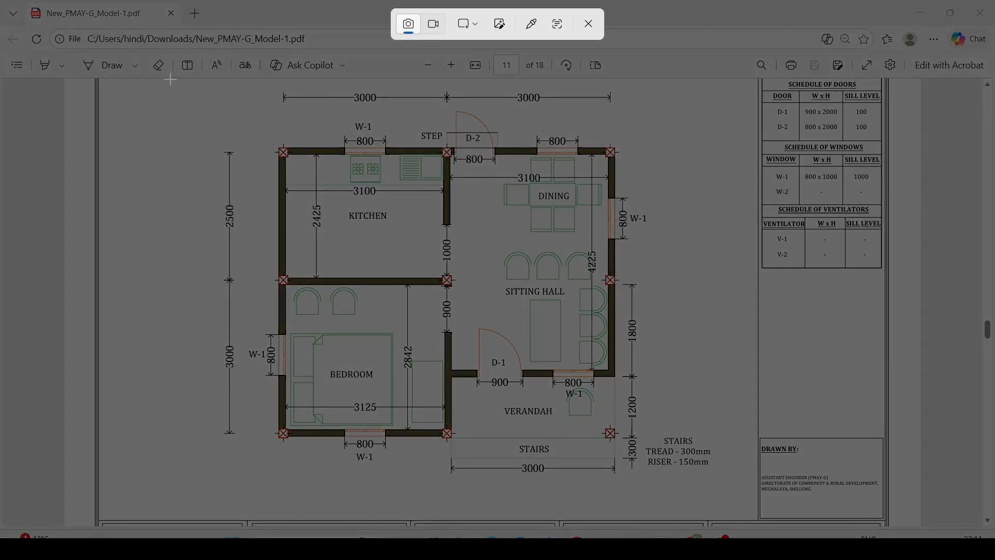
left_click_drag(170, 78, 746, 511)
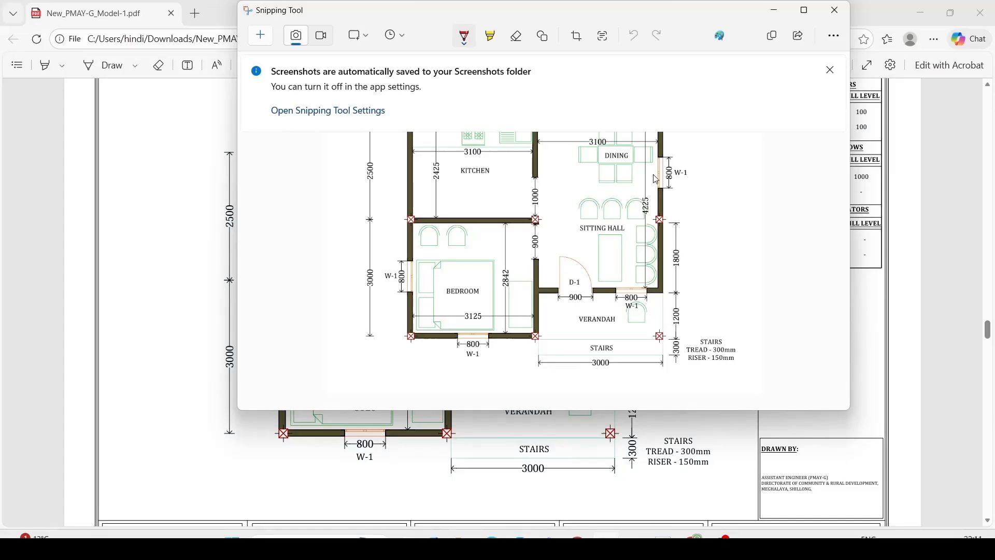
left_click(749, 37)
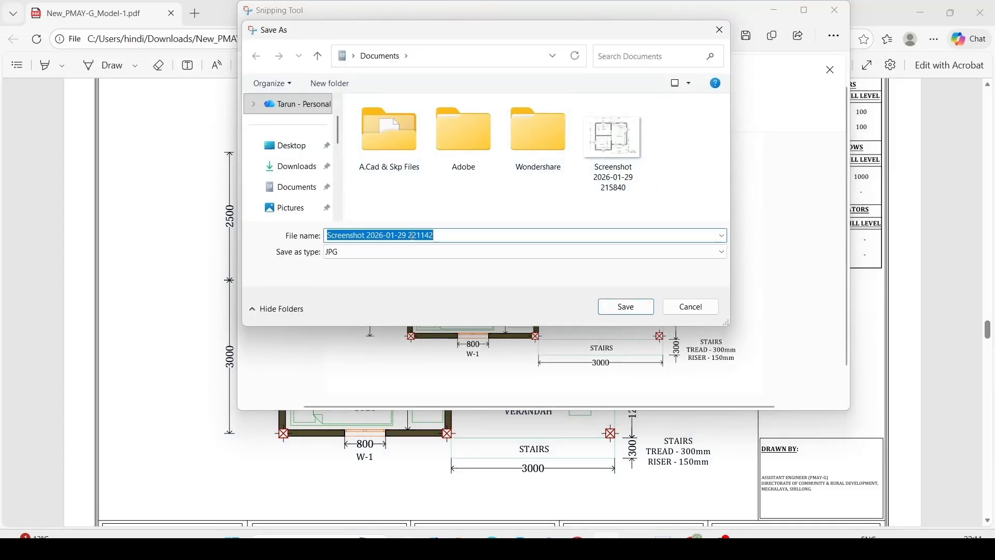
type("plan")
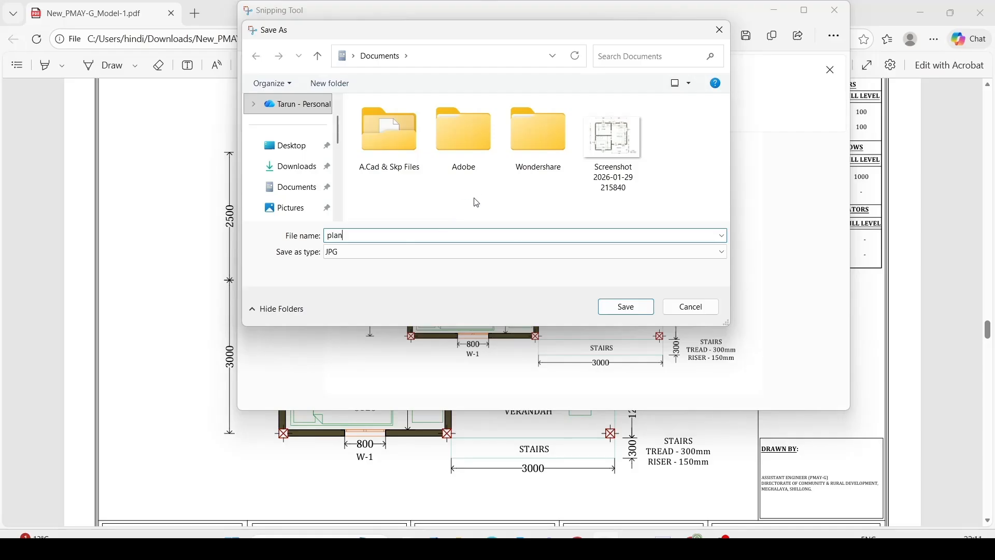
left_click(626, 307)
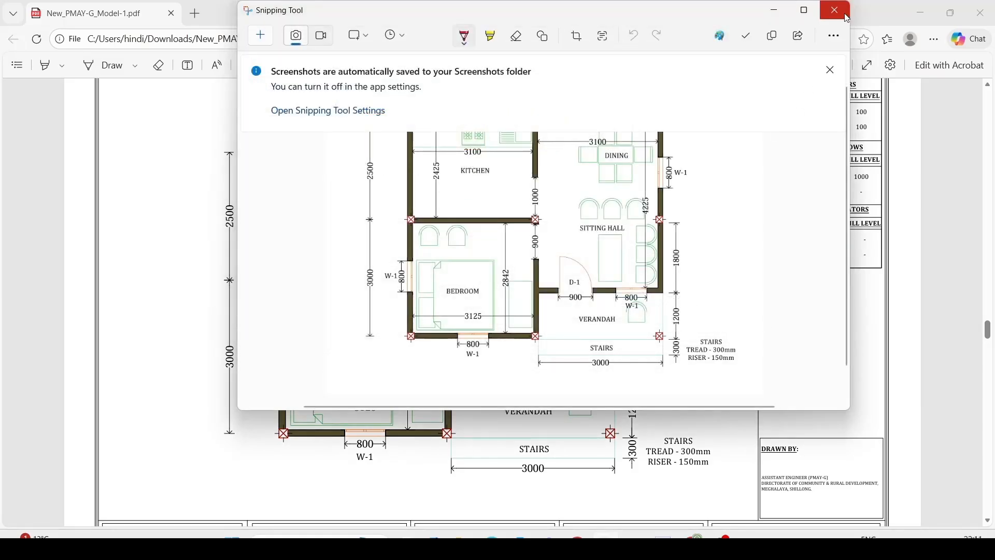
left_click(835, 11)
Switch back to SketchUp, import the plan JPG as an image and place it about 12 m high beside the house.
key("alt+Tab")
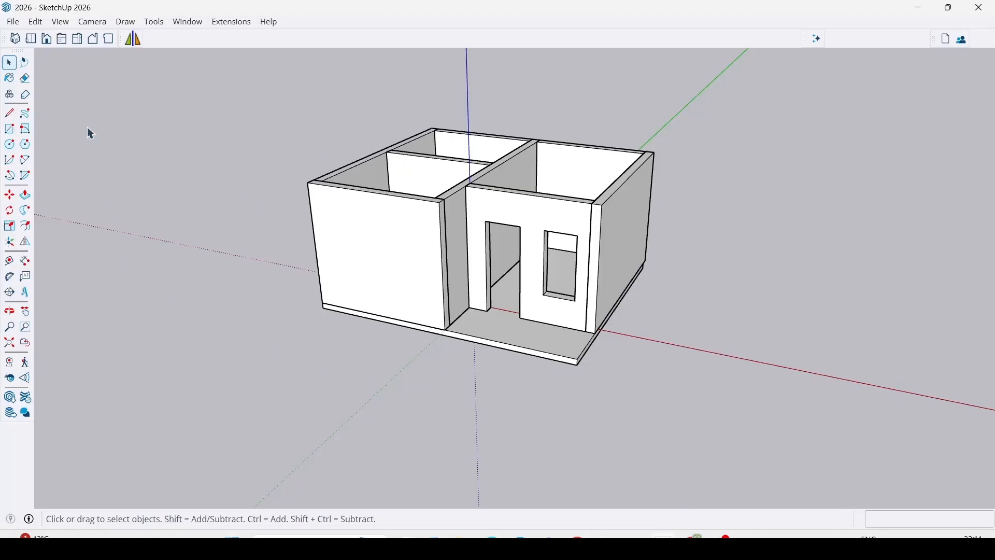
left_click(13, 22)
left_click(35, 220)
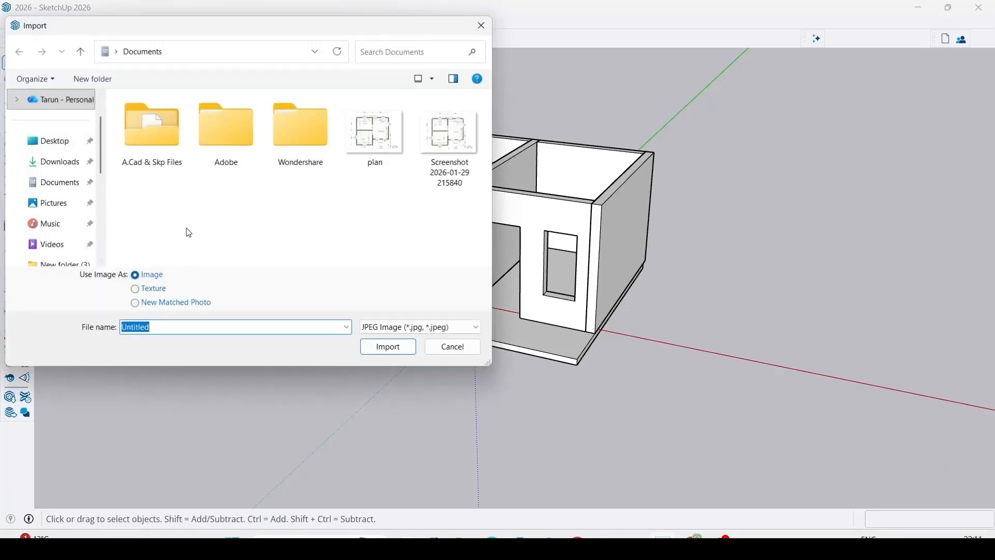
left_click(379, 134)
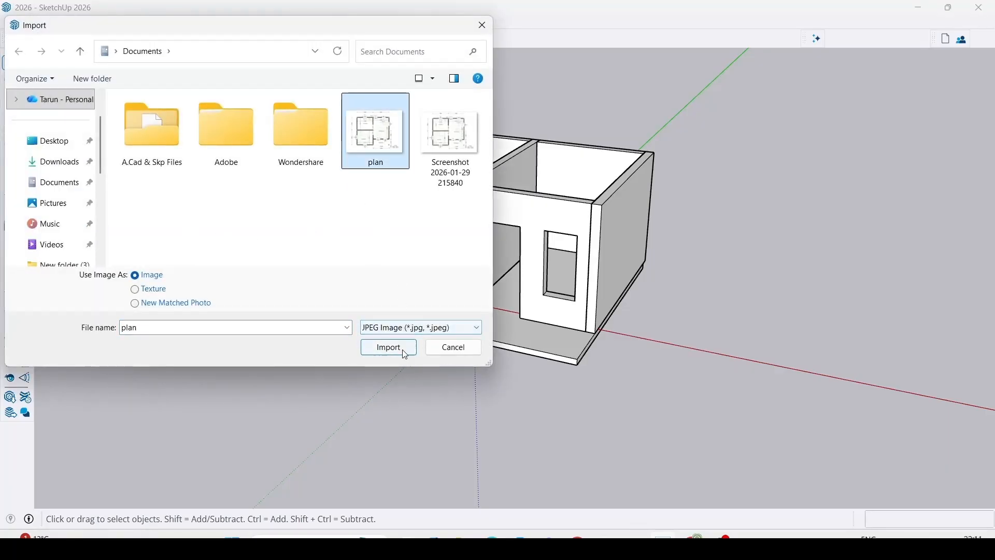
left_click(388, 347)
scroll(638, 335, "down", 3)
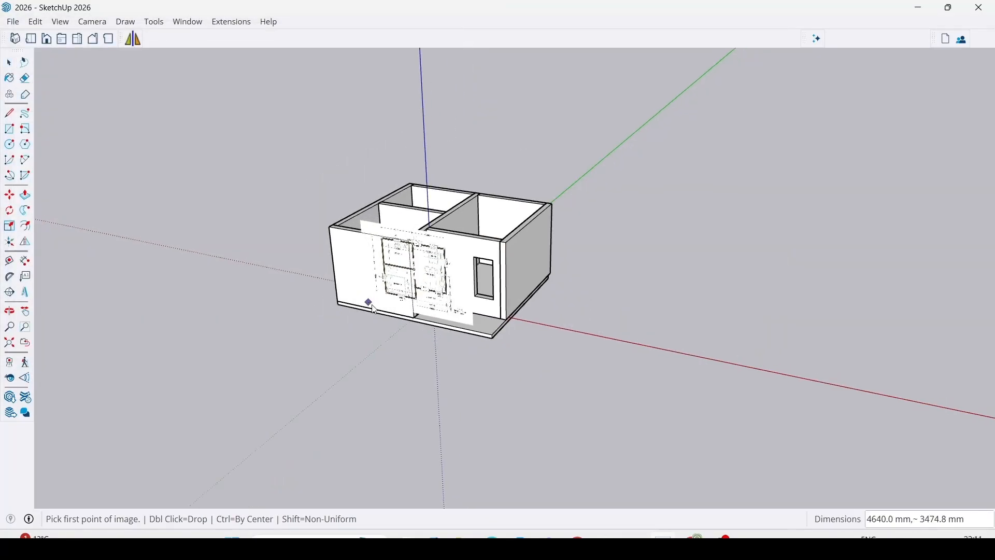
left_click(561, 332)
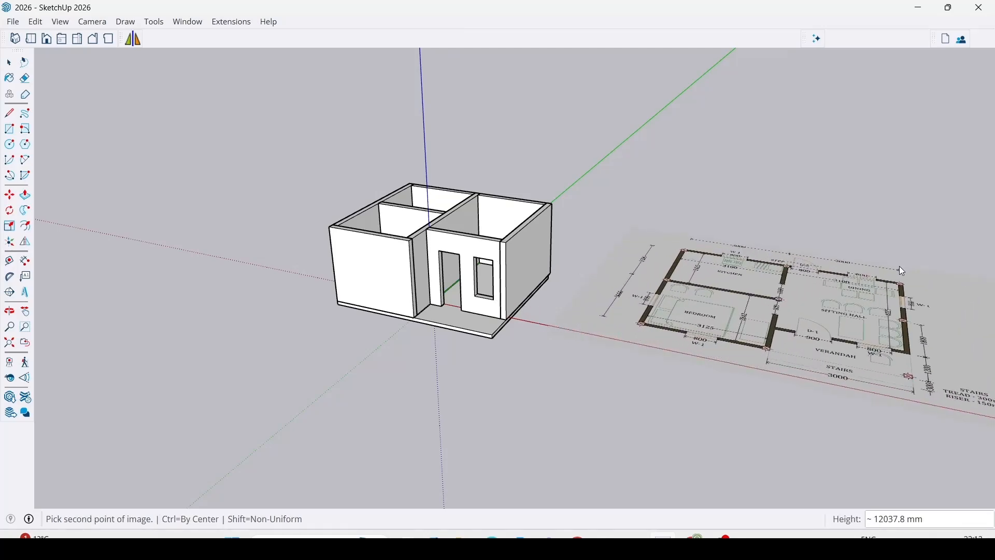
left_click(900, 266)
Examine the imported floor plan for the verandah stairs' width, tread and riser dimensions.
middle_click_drag(622, 363, 573, 382)
scroll(577, 254, "up", 6)
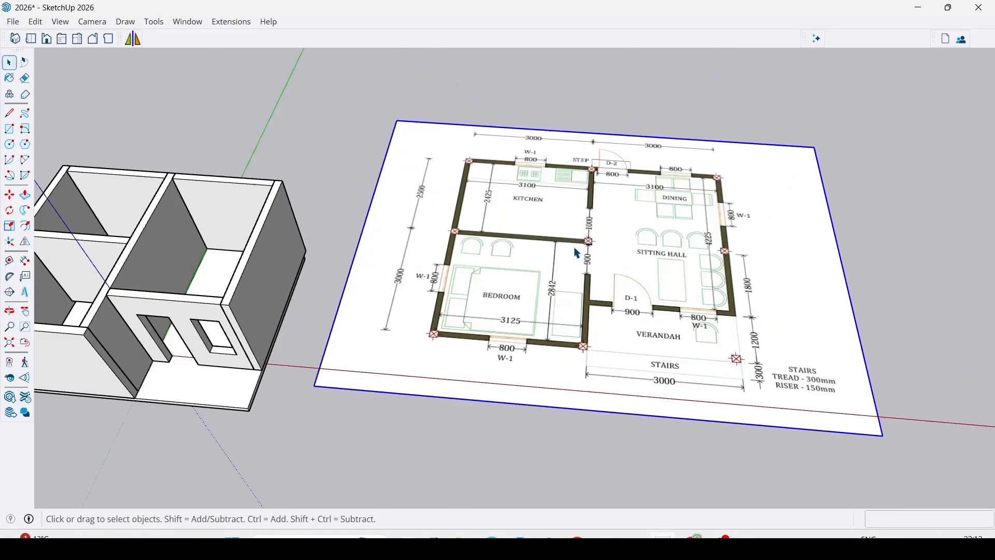
scroll(577, 253, "up", 3)
scroll(579, 330, "down", 3)
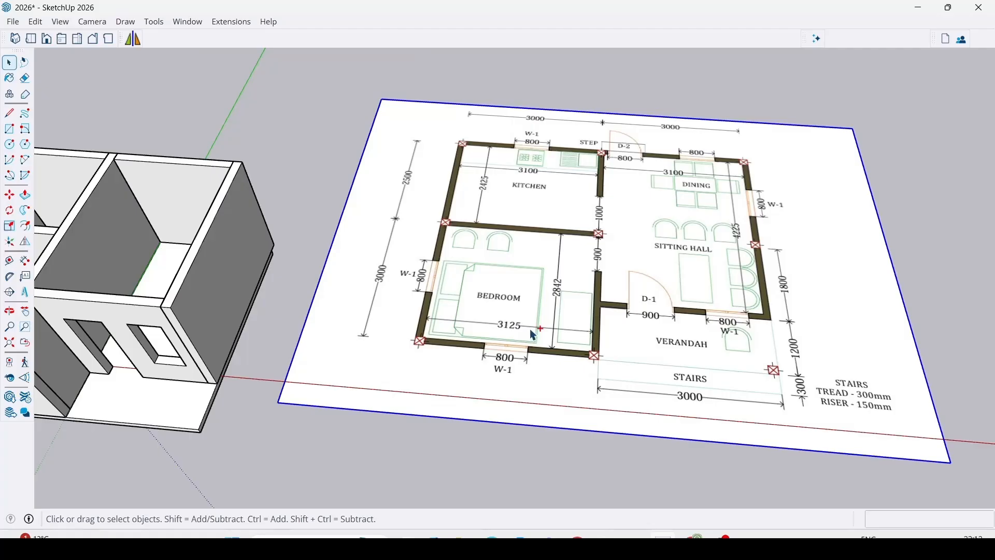
key("alt+Tab")
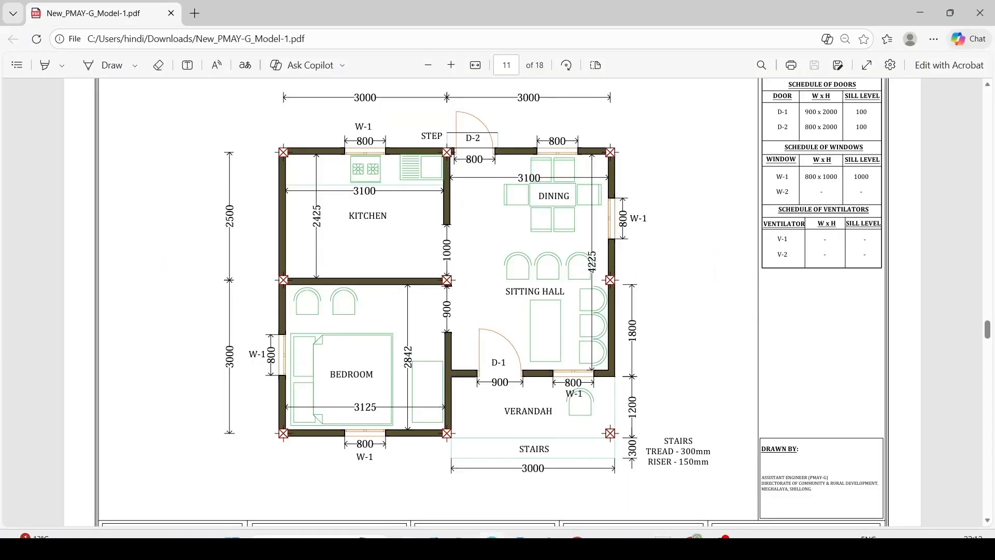
key("alt+Tab")
scroll(622, 362, "down", 3)
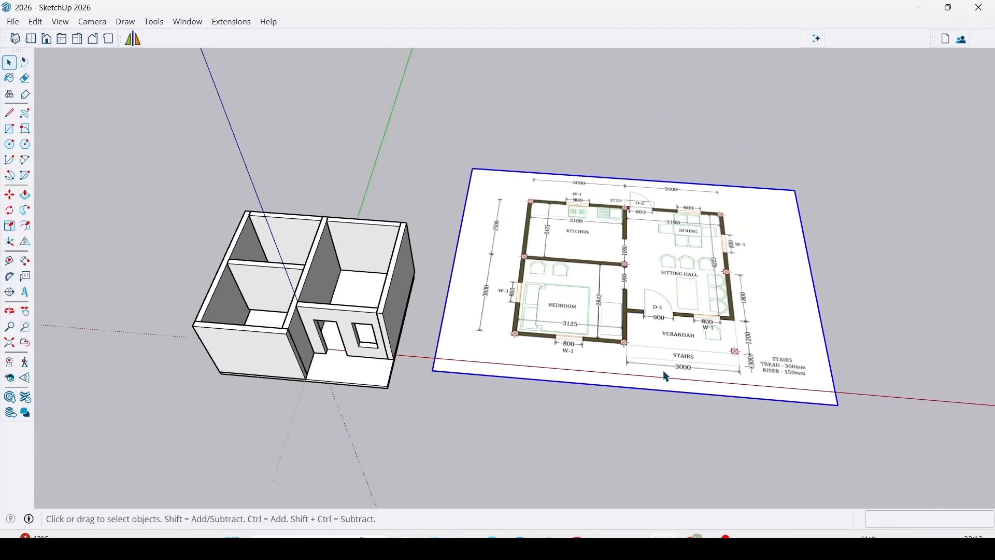
scroll(666, 366, "up", 3)
scroll(725, 321, "up", 2)
scroll(809, 290, "down", 2)
scroll(762, 285, "up", 3)
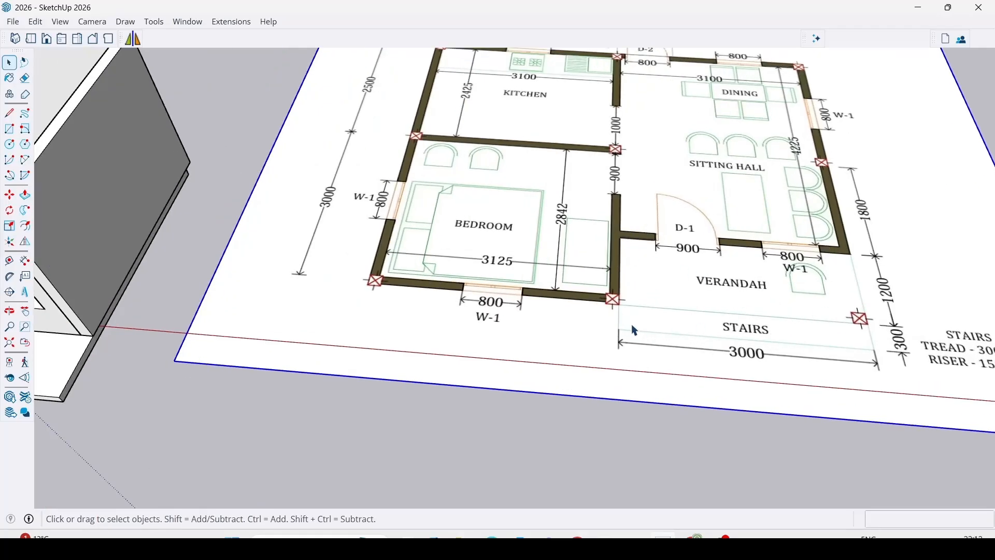
scroll(636, 330, "down", 3)
scroll(726, 344, "up", 5)
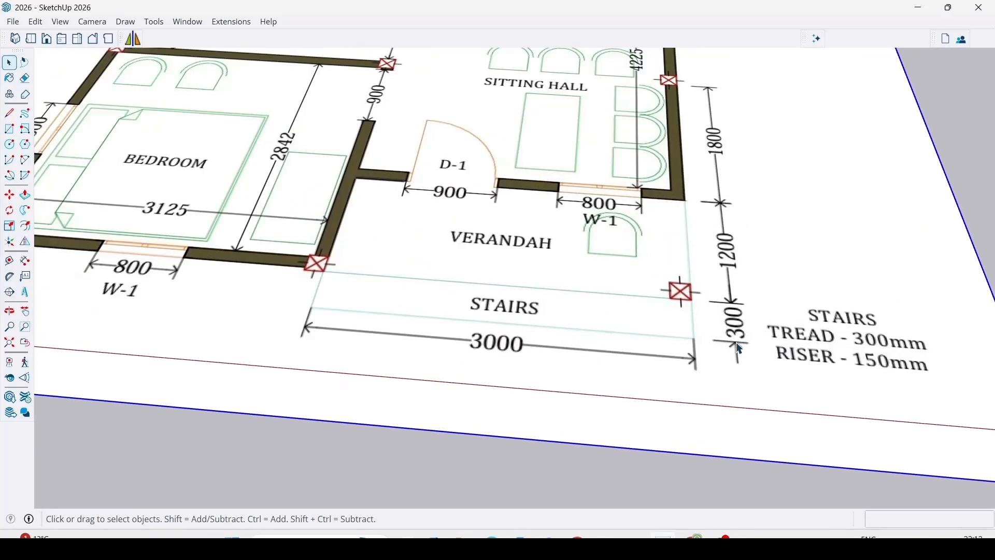
scroll(740, 349, "up", 1)
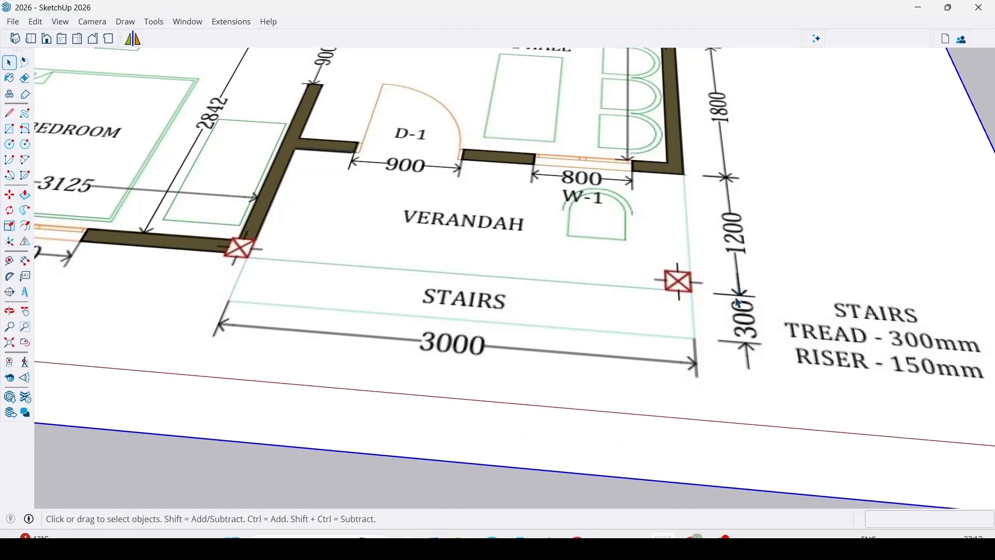
scroll(835, 312, "down", 6)
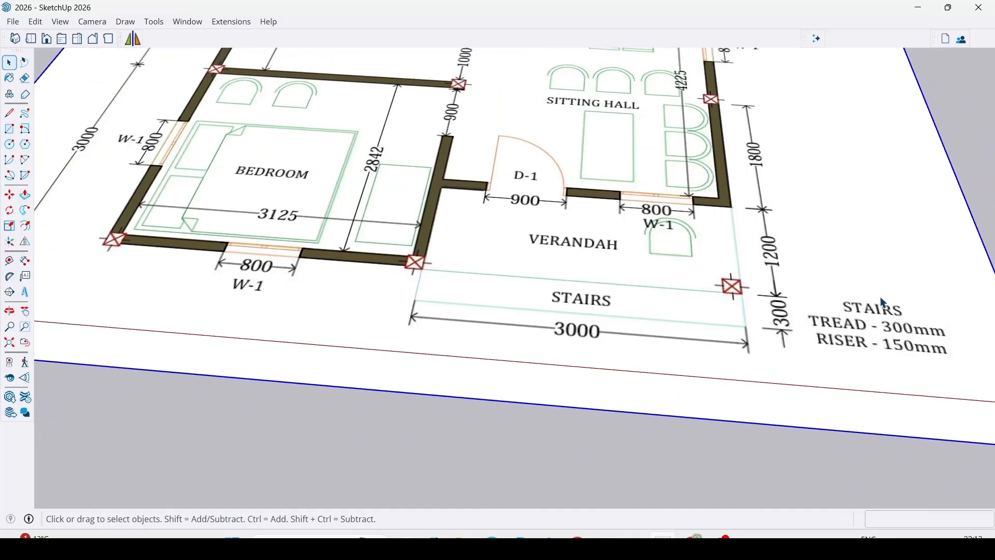
Draw a rectangle on the slab's front face along the verandah, from the bedroom wall corner to the slab's lower outer corner.
scroll(478, 338, "up", 6)
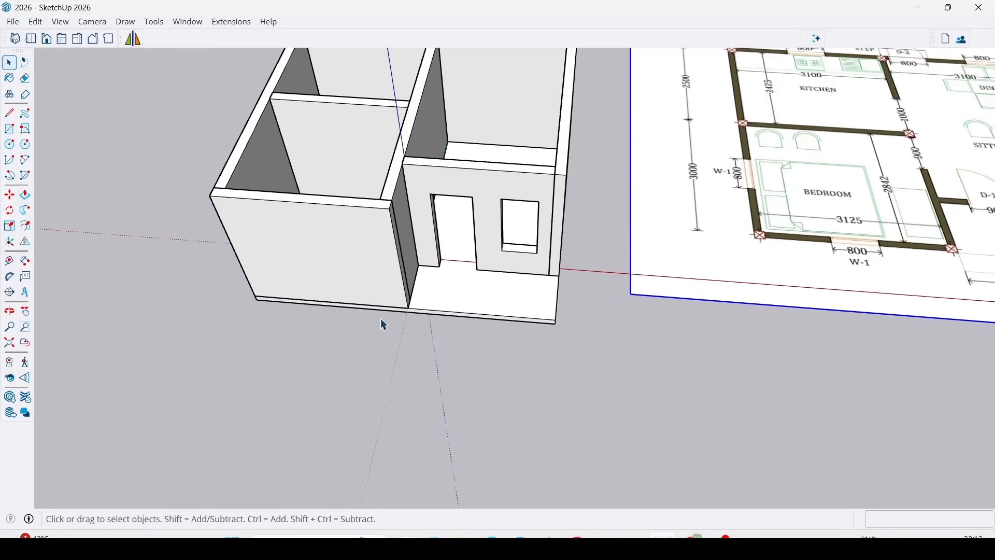
middle_click_drag(437, 328, 267, 163)
scroll(570, 306, "up", 2)
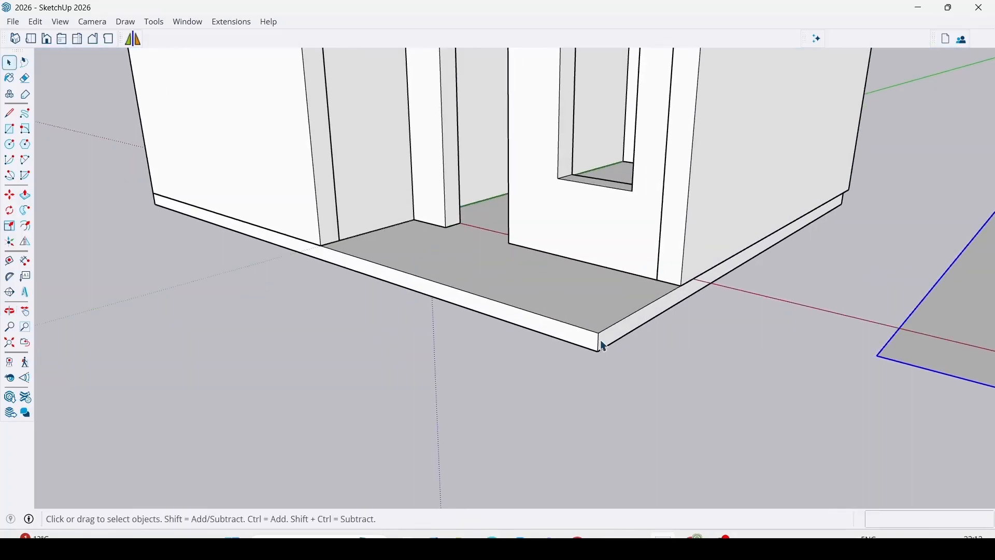
mouse_move(538, 338)
middle_mouse_down()
mouse_move(473, 364)
mouse_move(551, 366)
middle_mouse_up()
middle_click_drag(447, 381, 409, 334)
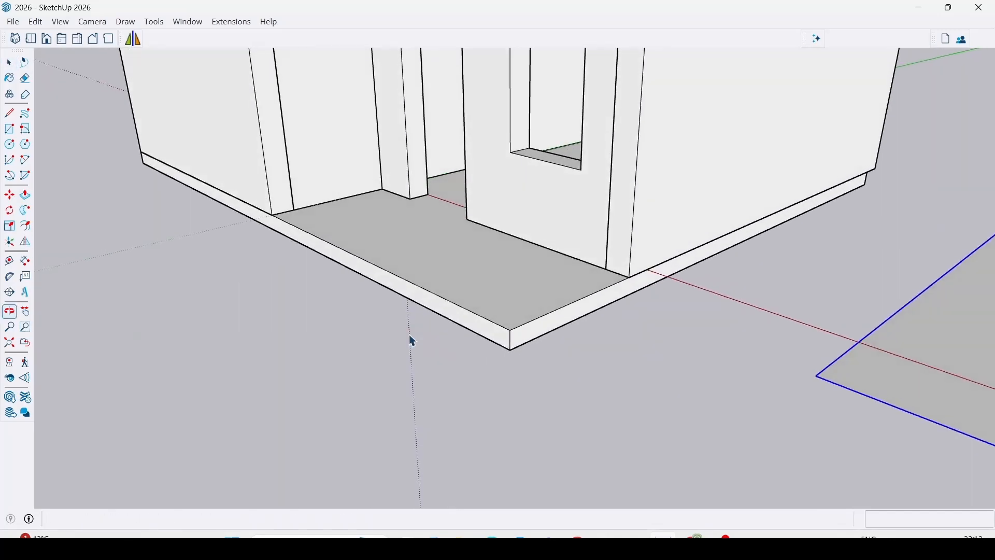
key("r")
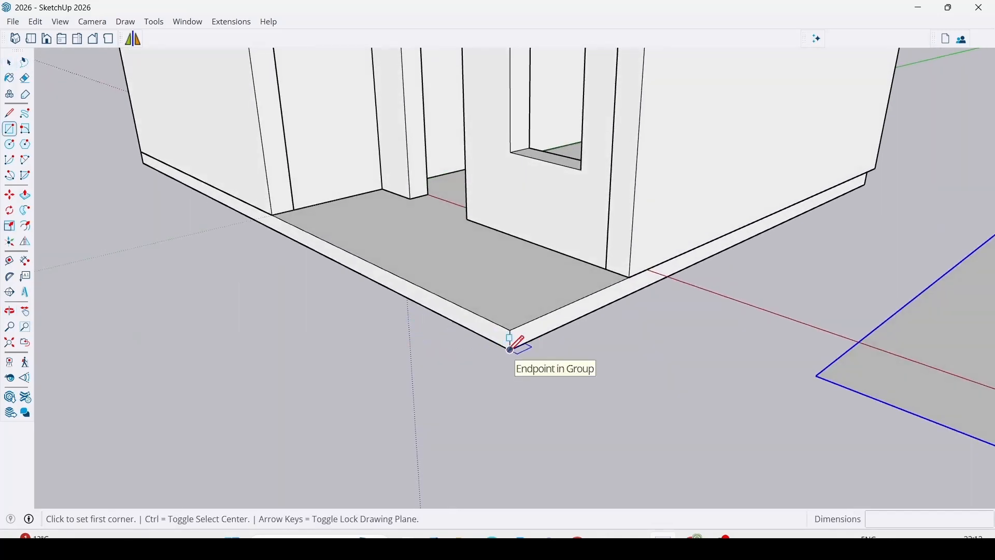
left_click(273, 214)
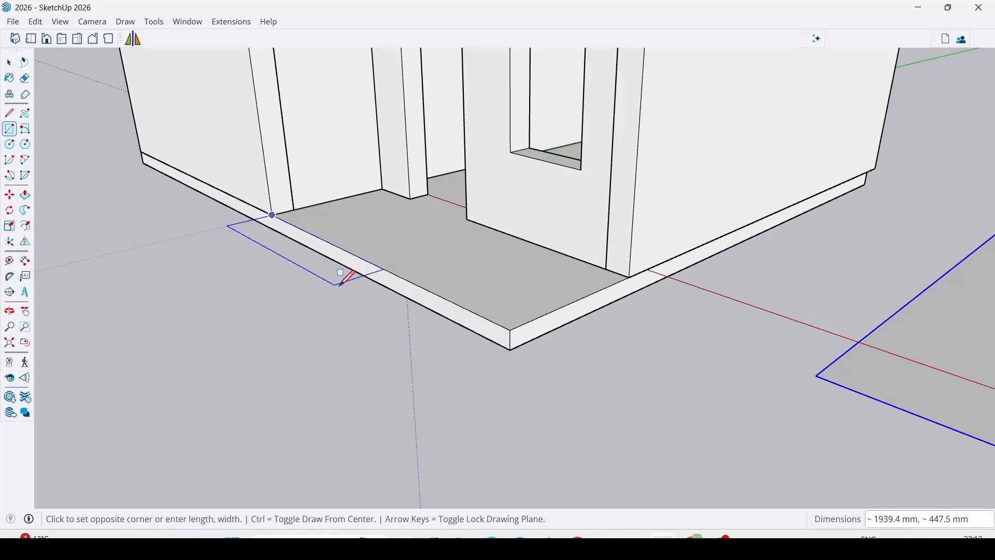
scroll(456, 327, "up", 1)
left_click(522, 354)
Pull the verandah's front rectangle outward 300 mm to form the stair tread block.
key("p")
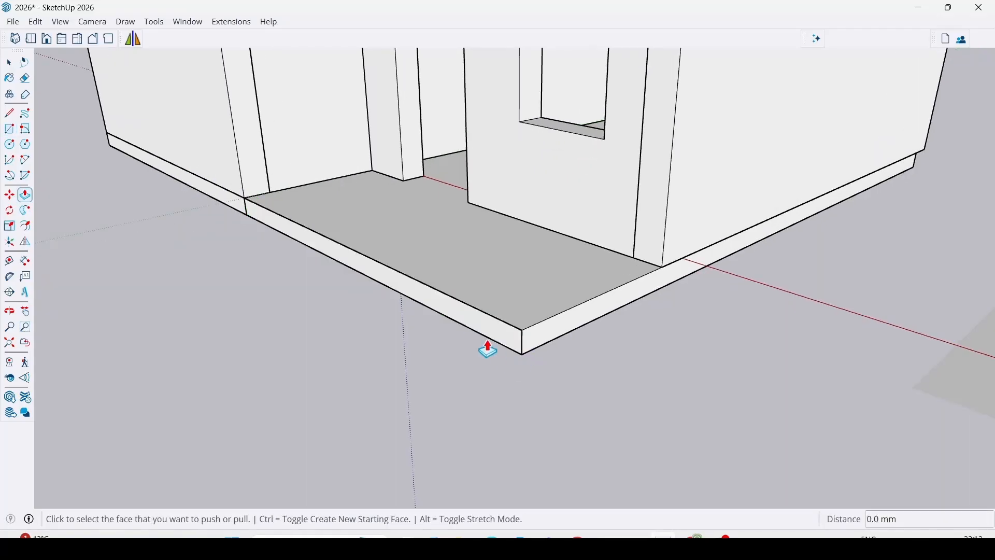
left_click(482, 336)
type("300")
key("Return")
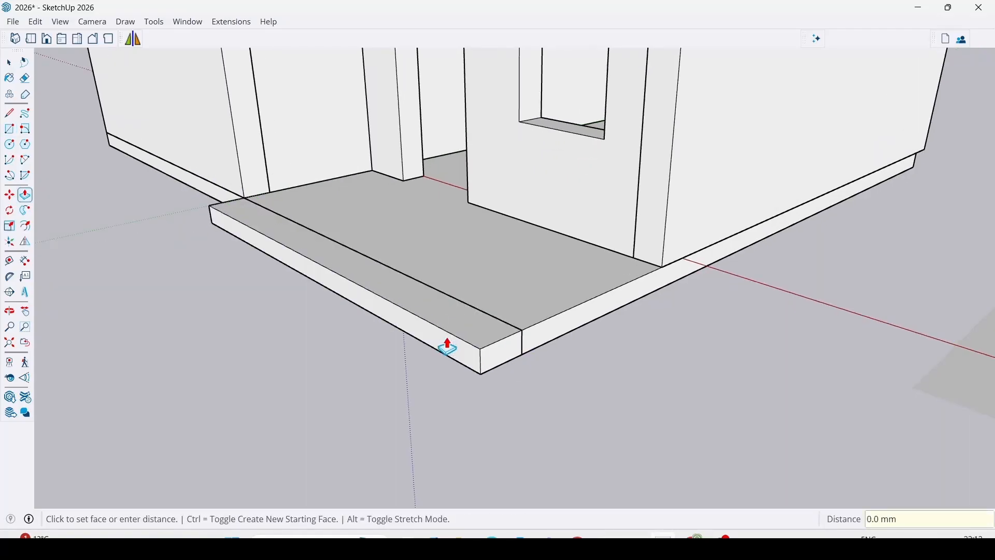
Group the stair tread block and move it down 150 mm to the slab's lower corner.
key("space")
triple_click(465, 332)
right_click(464, 332)
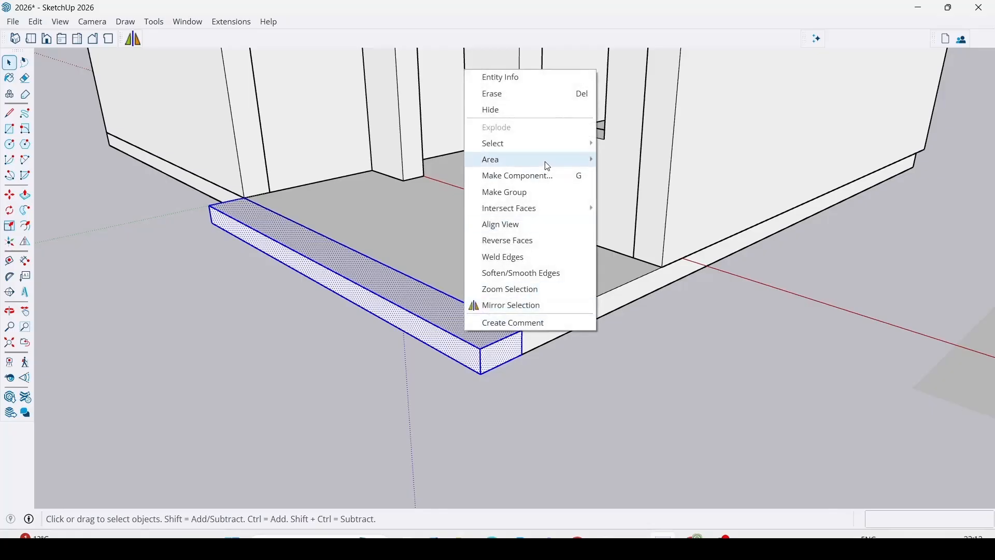
left_click(520, 193)
key("m")
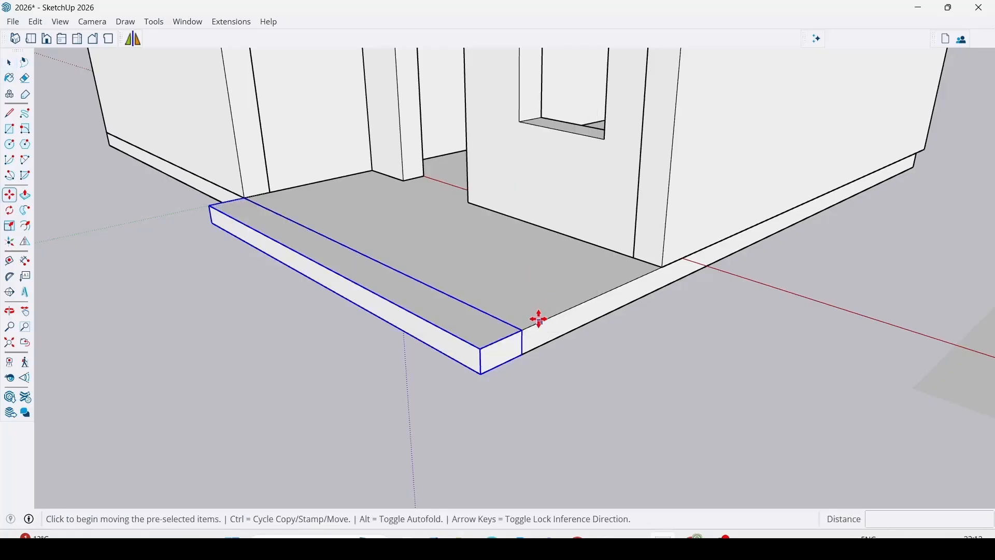
left_click(524, 329)
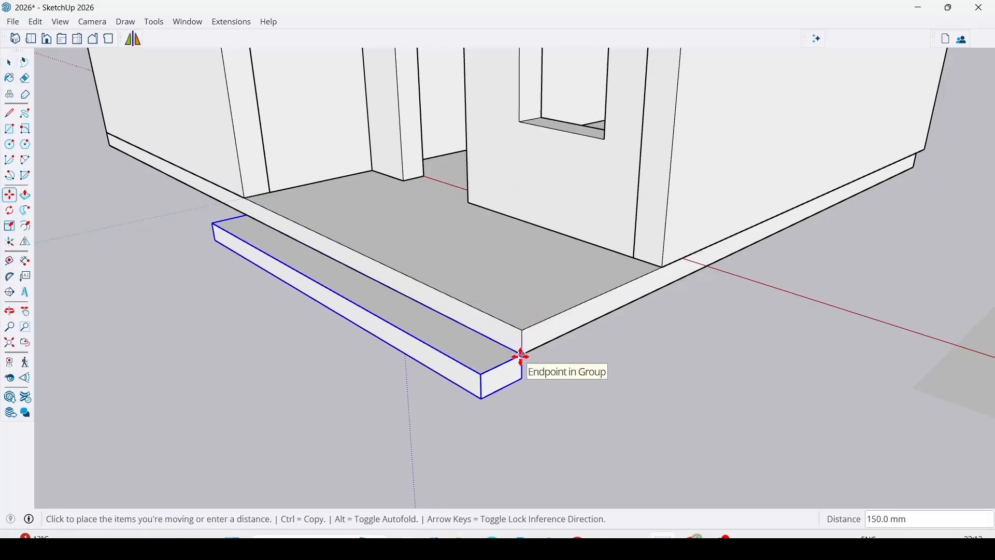
left_click(520, 351)
key("space")
Examine the imported plan's stair and verandah dimensions alongside the modelled step.
scroll(650, 315, "down", 3)
left_click(552, 431)
middle_click_drag(551, 430, 665, 398)
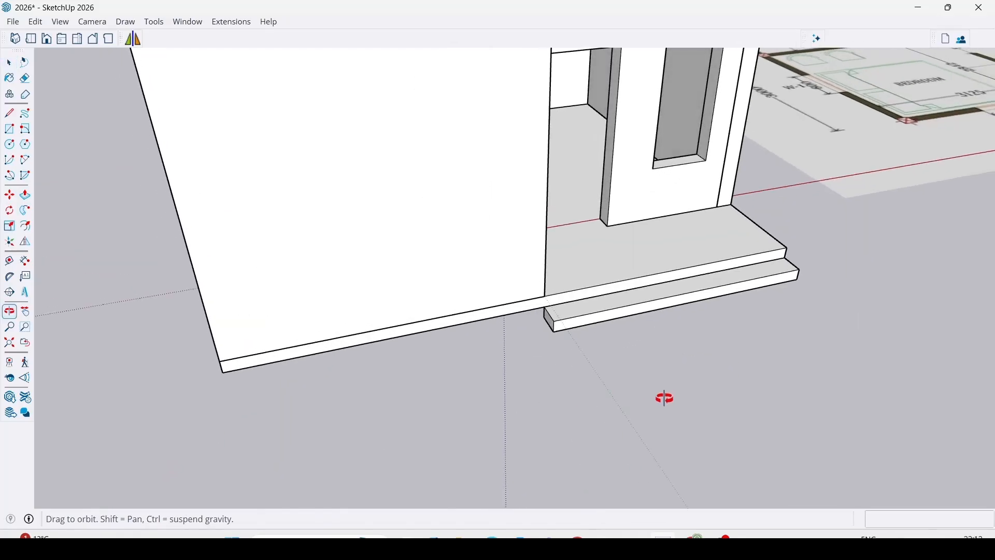
scroll(349, 421, "down", 3)
middle_click_drag(350, 421, 714, 232)
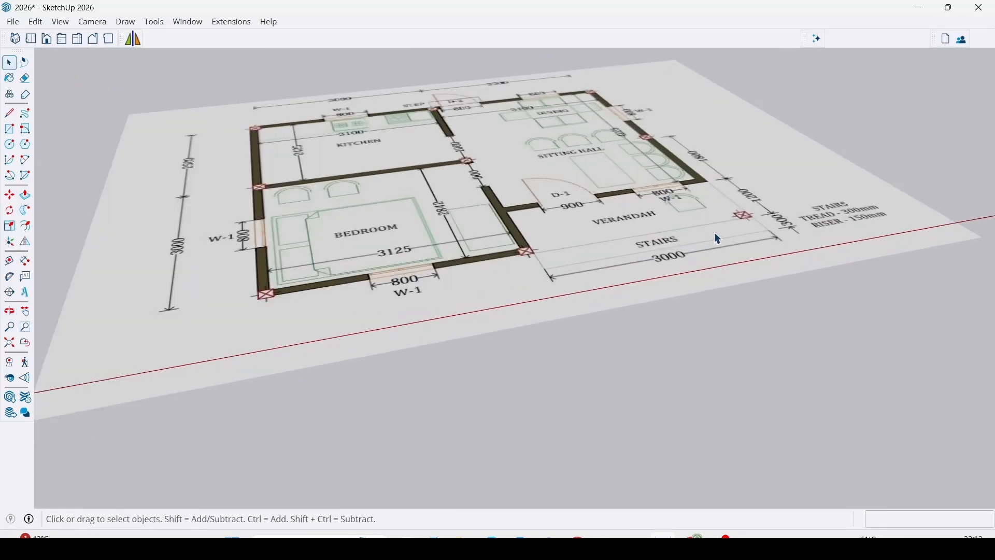
scroll(684, 242, "up", 3)
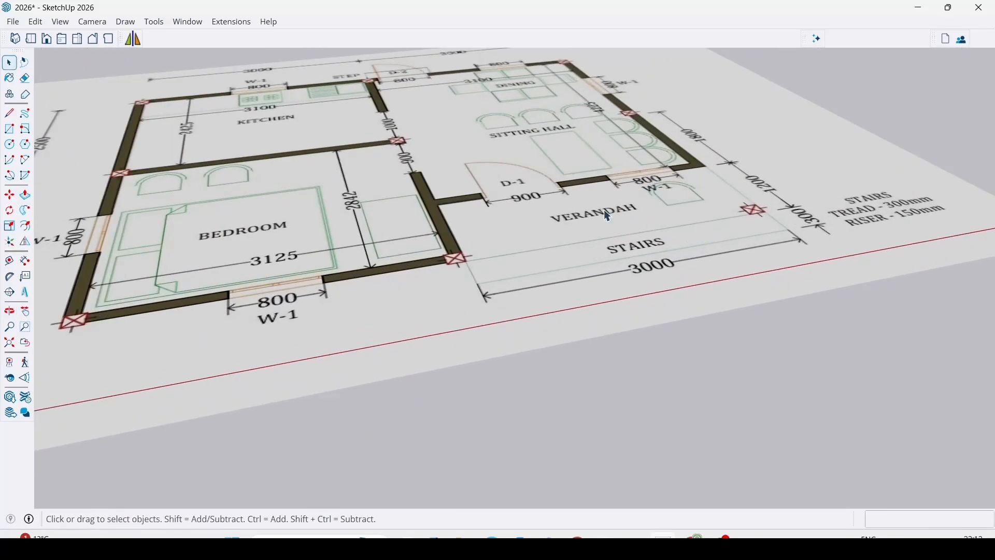
scroll(544, 159, "down", 5)
middle_click_drag(545, 159, 374, 310)
scroll(497, 249, "up", 5)
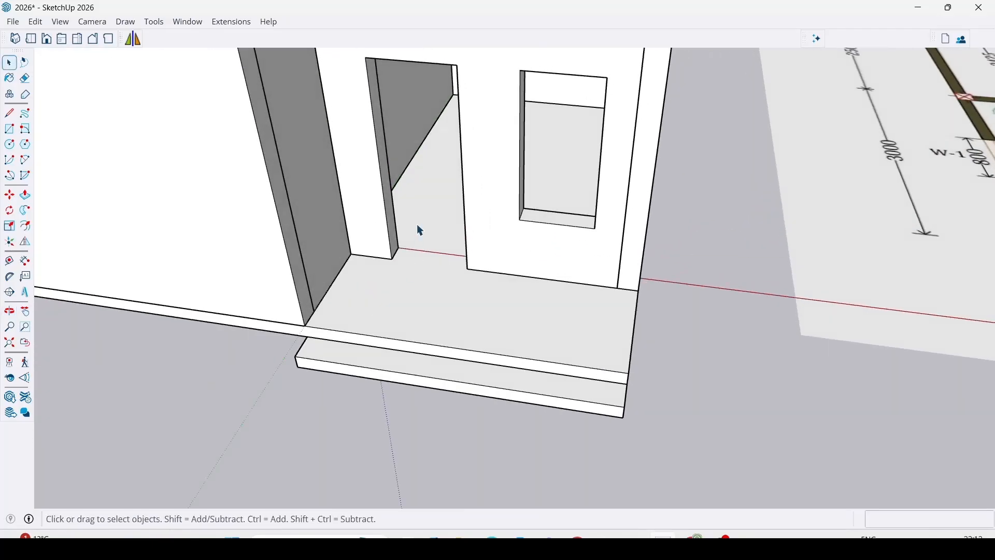
Extend the lower step block's inner face 5727 mm beneath the slab to the rear of the house.
scroll(421, 230, "down", 3)
middle_click_drag(421, 230, 641, 195)
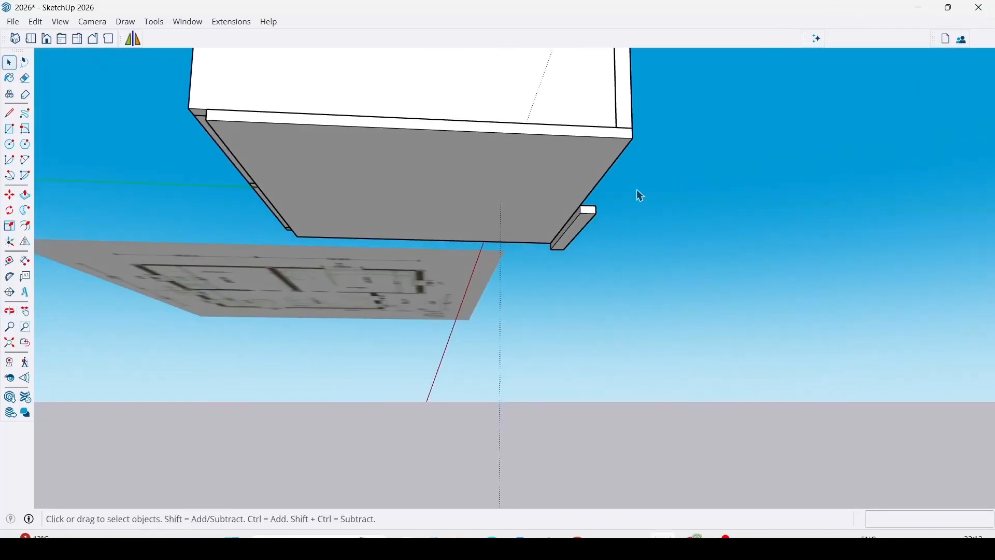
scroll(638, 200, "up", 4)
key("p")
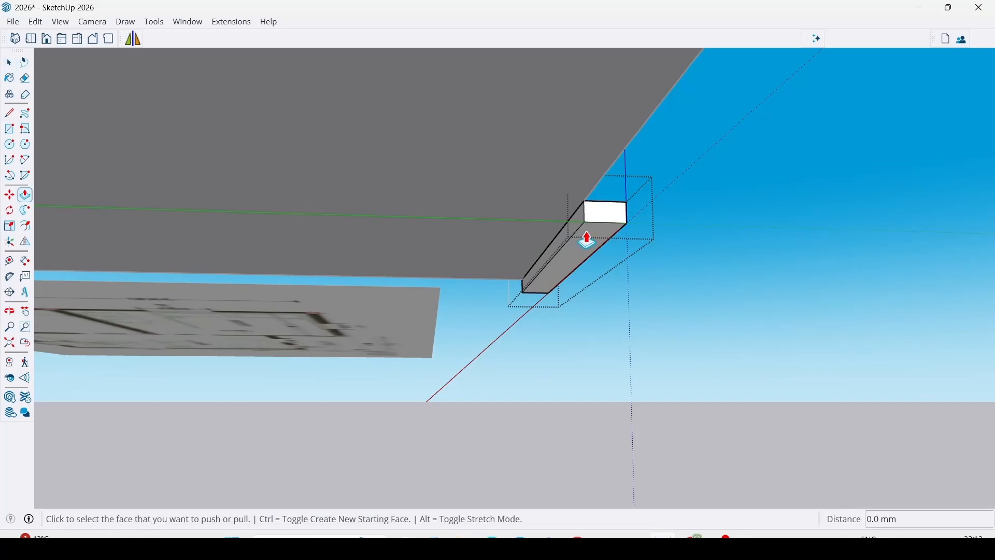
left_click(580, 217)
scroll(518, 217, "down", 6)
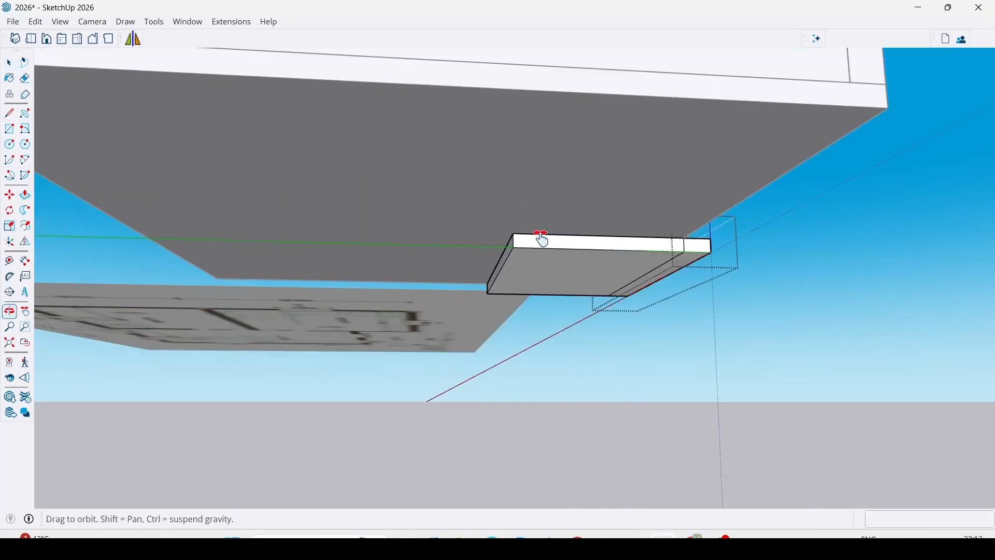
left_click(487, 195)
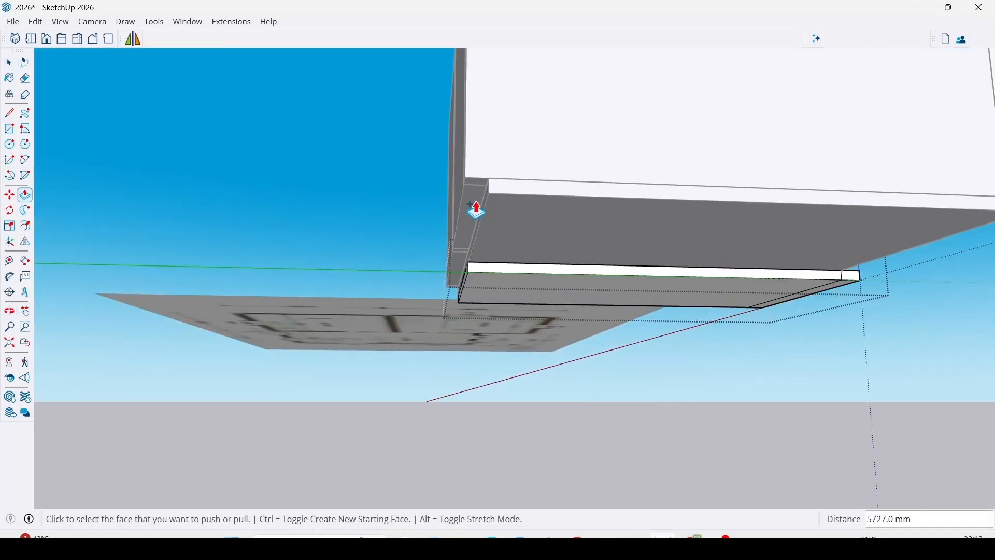
Push the floor slab's projecting rear face inward 230 mm to line up with the rear wall.
scroll(477, 210, "up", 3)
key("space")
left_click(489, 240)
middle_click_drag(490, 241, 544, 229)
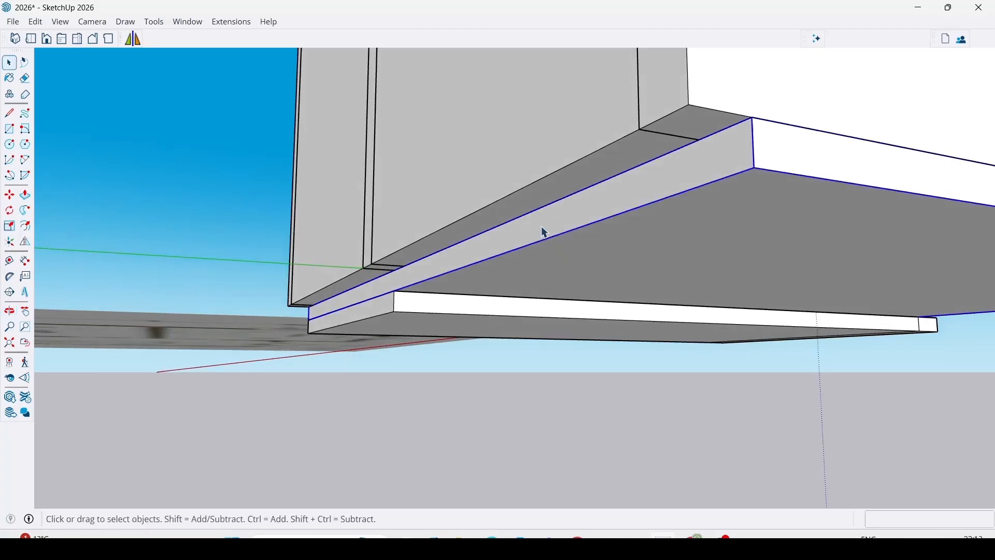
key("p")
left_click(639, 195)
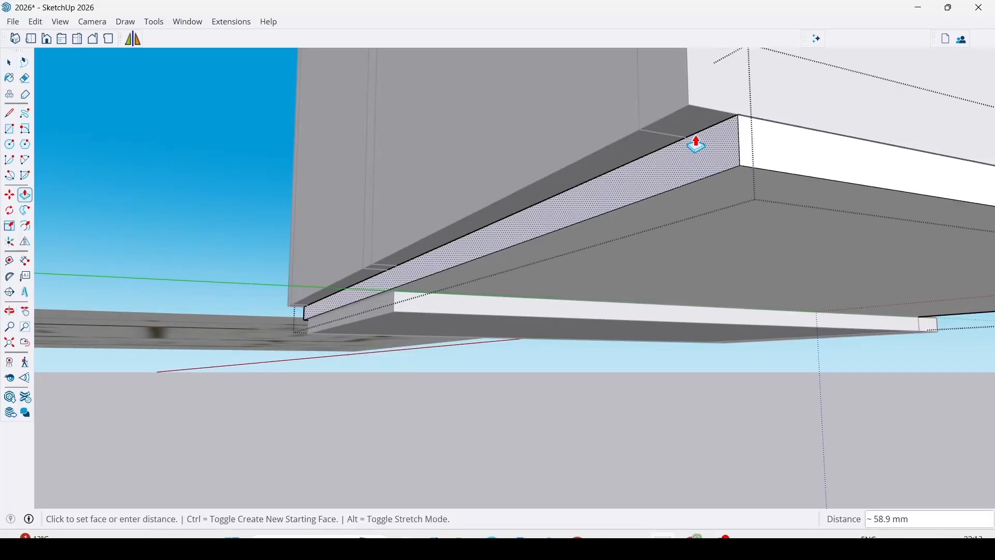
left_click(686, 98)
Push the lower base block's rear face inward to align with the floor slab's rear edge.
key("space")
double_click(407, 307)
key("p")
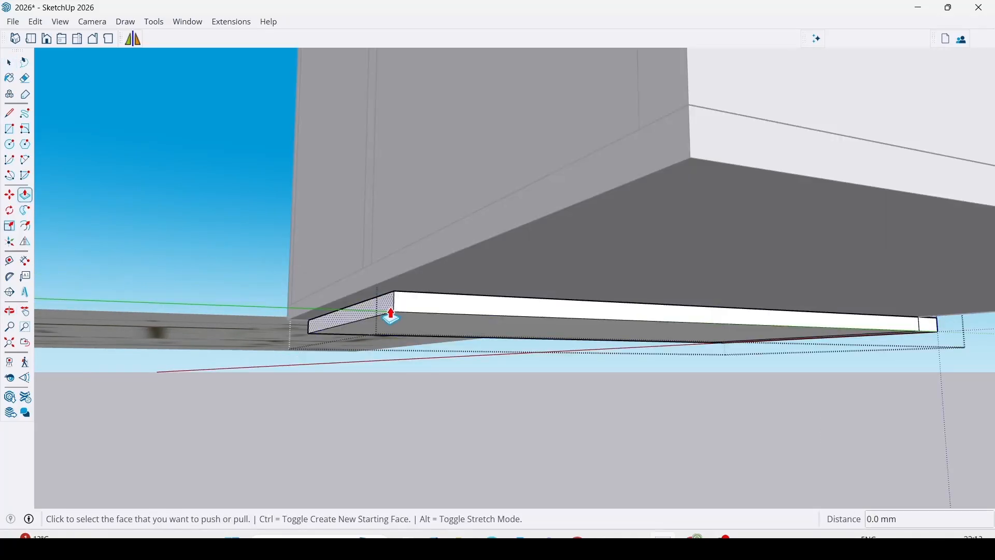
left_click(390, 311)
left_click(397, 284)
Extend the lower base block sideways beneath the bedroom and kitchen to the floor slab's outer edge.
scroll(347, 314, "down", 1)
scroll(425, 312, "down", 2)
middle_click_drag(742, 291, 469, 259)
scroll(507, 244, "up", 1)
left_click(533, 231)
mouse_move(441, 224)
middle_mouse_down()
mouse_move(726, 293)
mouse_move(433, 229)
middle_mouse_up()
left_click(399, 226)
key("space")
key("Escape")
Draw a 6890 x 5957 mm roof rectangle over the wall tops, from the bedroom's front outer corner to the opposite rear corner.
scroll(389, 259, "down", 1)
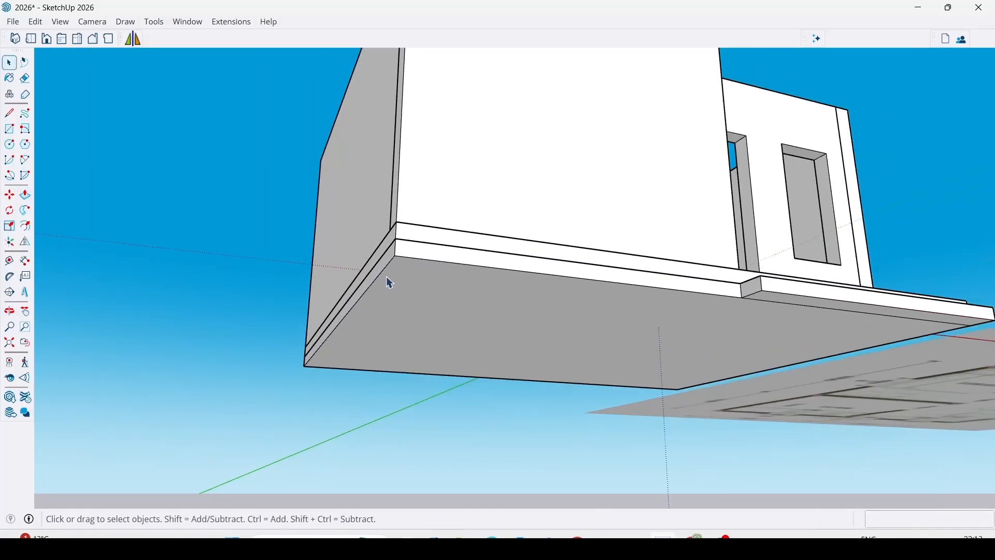
scroll(387, 276, "down", 3)
middle_click_drag(663, 208, 500, 472)
middle_click_drag(575, 386, 482, 307, "shift")
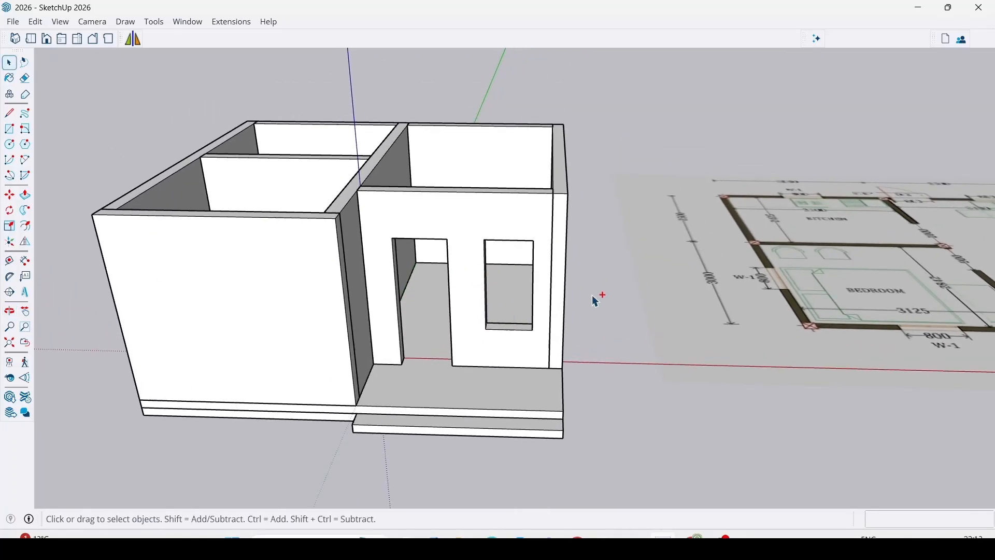
scroll(521, 273, "down", 4)
middle_click_drag(489, 247, 505, 322, "shift")
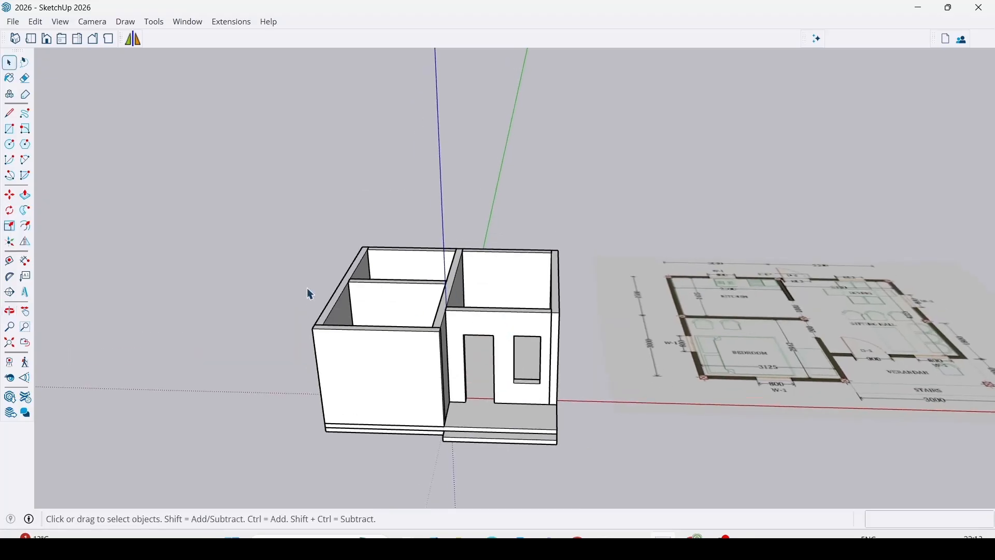
key("r")
scroll(351, 334, "up", 2)
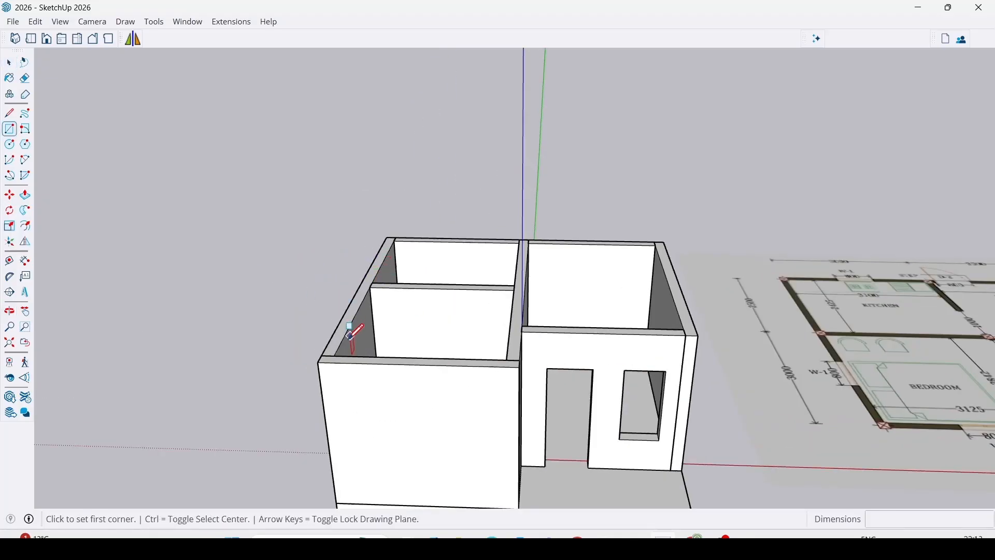
left_click(319, 362)
scroll(669, 231, "up", 2)
left_click(665, 240)
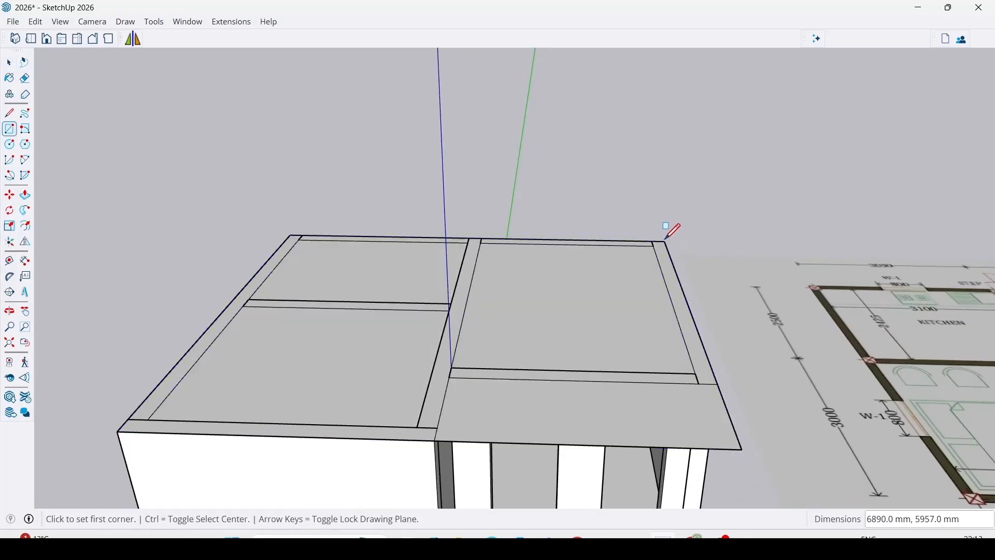
Pull the roof rectangle upward into a thin slab and make it a group.
key("p")
left_click(624, 274)
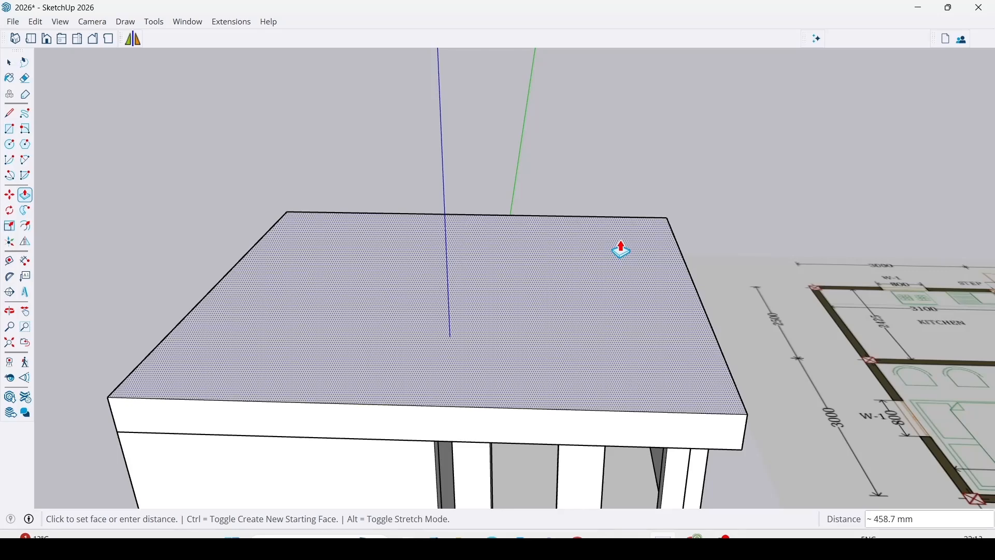
key("Return")
key("space")
triple_click(537, 327)
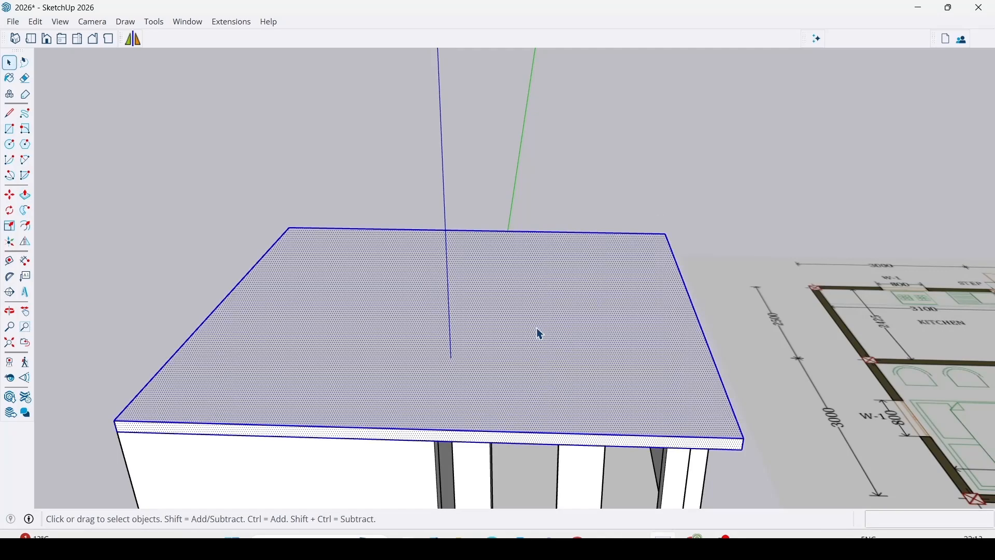
right_click(537, 327)
left_click(577, 190)
Examine the front of the house, including the roof slab, verandah and entrance step.
scroll(475, 212, "down", 6)
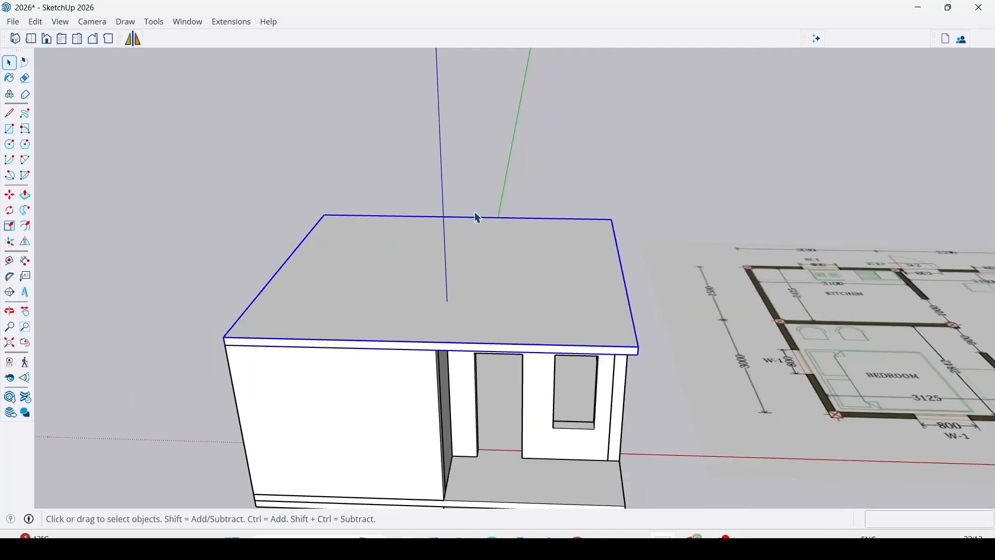
middle_click_drag(523, 316, 484, 204)
scroll(494, 299, "up", 5)
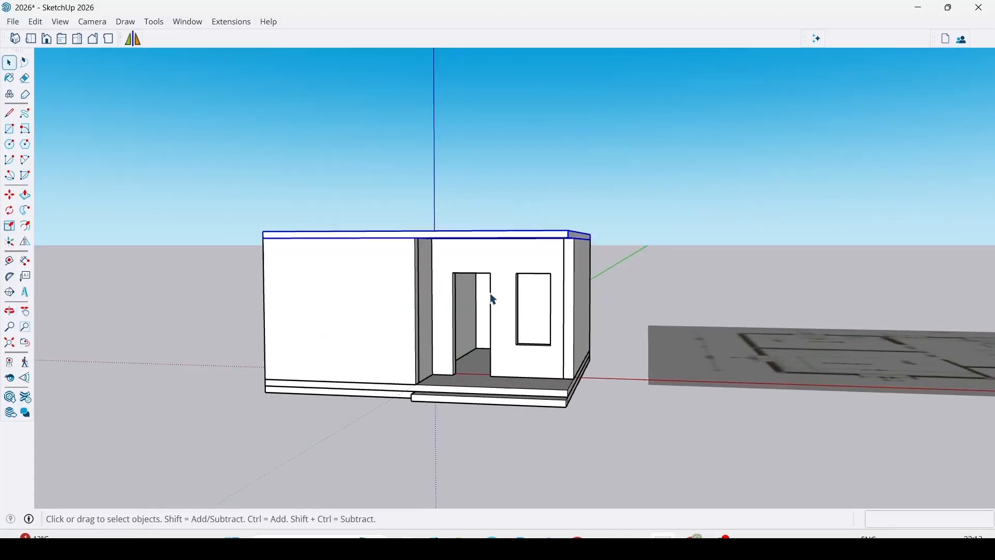
scroll(490, 311, "down", 3)
middle_click_drag(482, 322, 502, 436)
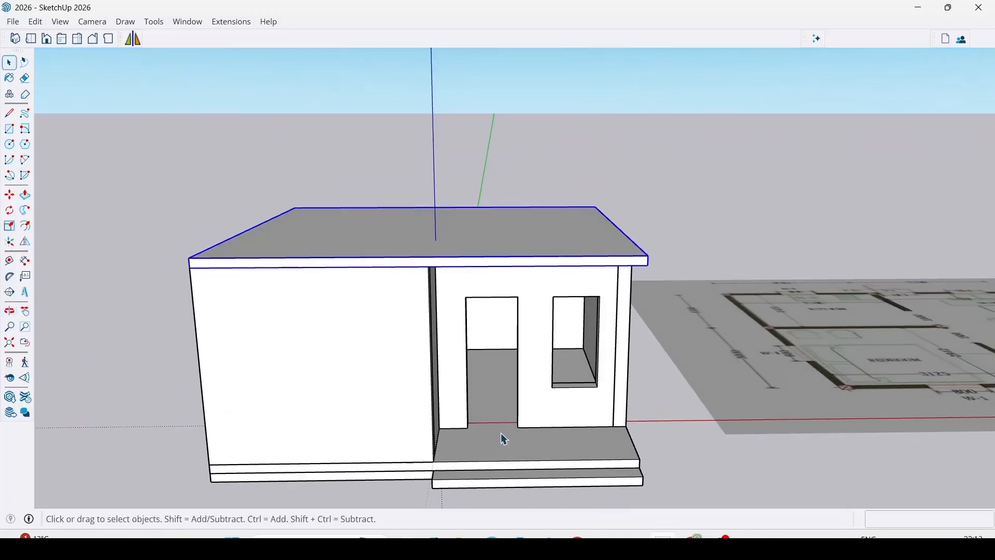
scroll(501, 433, "up", 3)
scroll(562, 440, "down", 4)
scroll(551, 399, "up", 4)
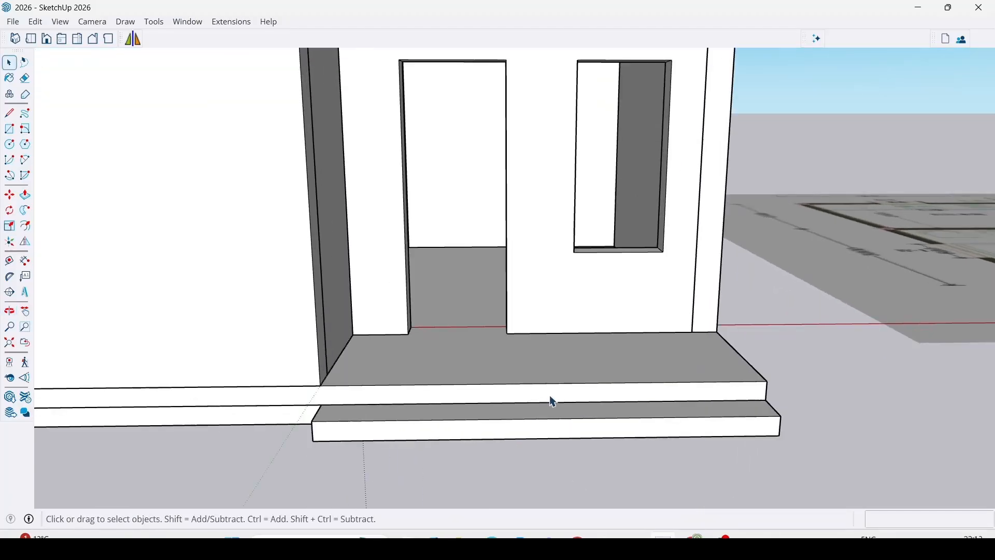
middle_click_drag(551, 400, 407, 386)
scroll(447, 278, "down", 5)
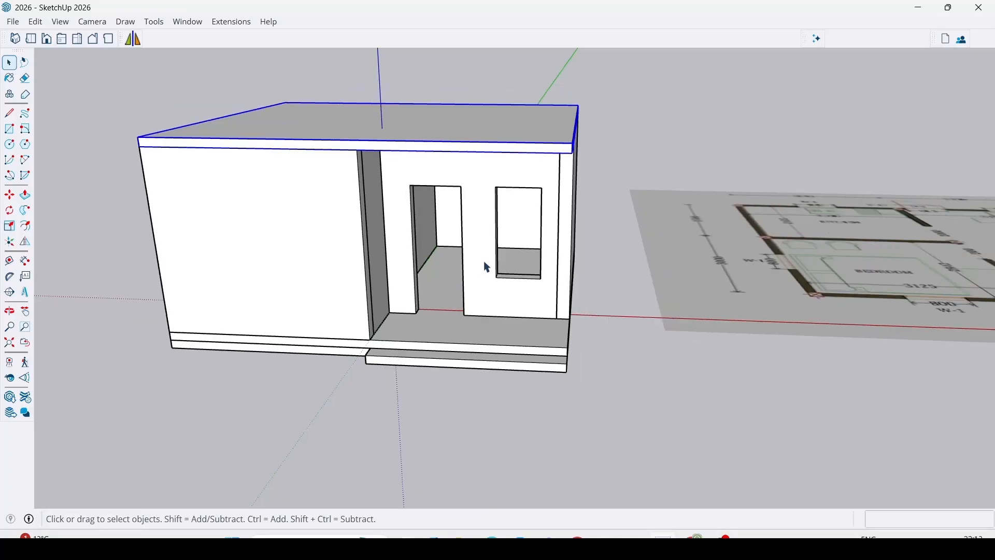
scroll(679, 324, "down", 2)
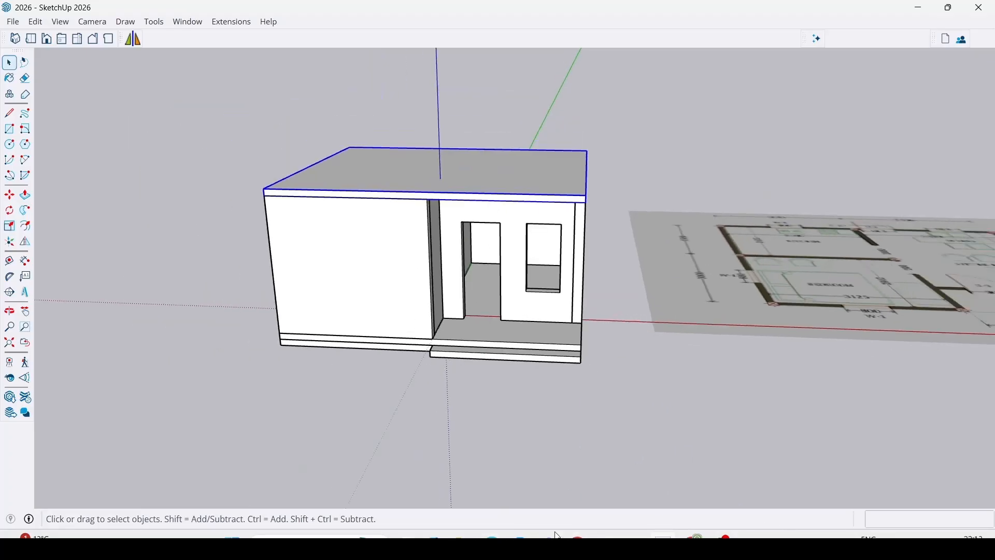
Switch to New_PMAY-G_Model-1.pdf in the browser, examine the 3-D views on page 18 and return to SketchUp.
key("alt+Tab")
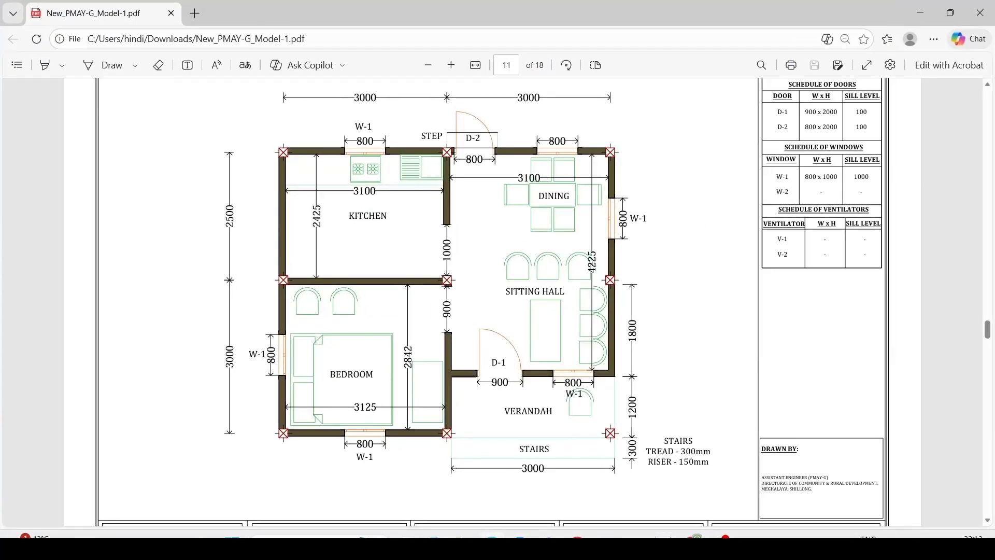
left_click_drag(988, 334, 990, 518)
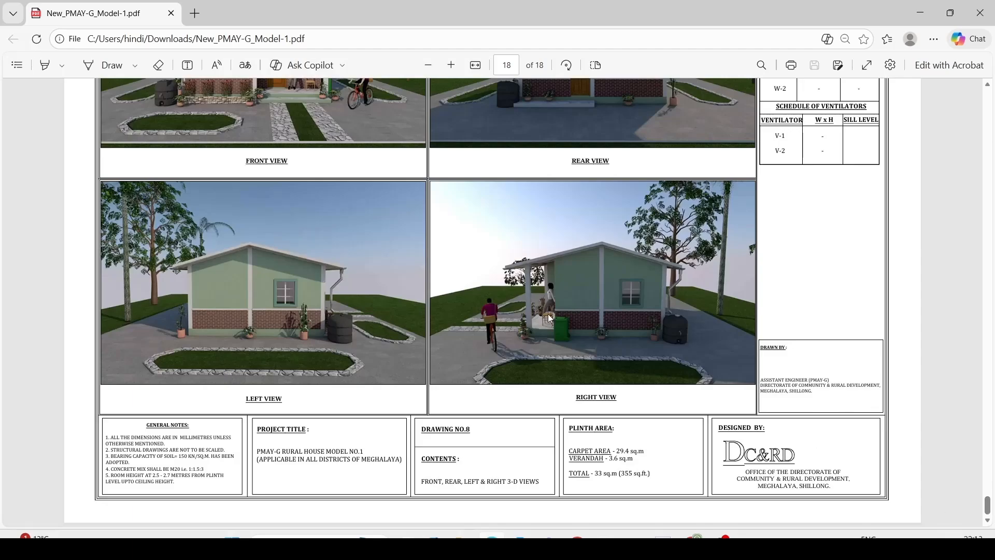
scroll(548, 313, "up", 5)
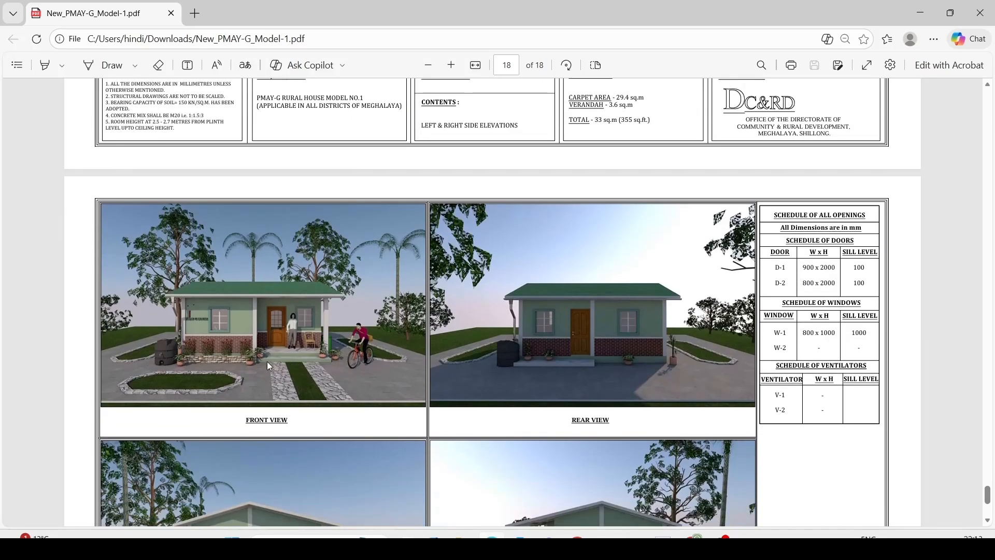
scroll(295, 359, "up", 1)
scroll(288, 356, "down", 1)
left_click(921, 13)
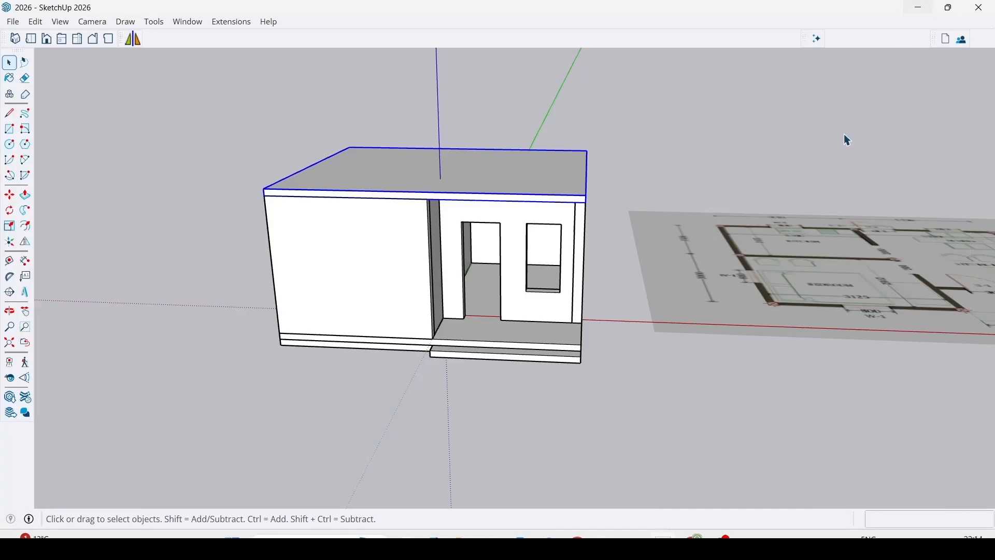
scroll(509, 296, "up", 5)
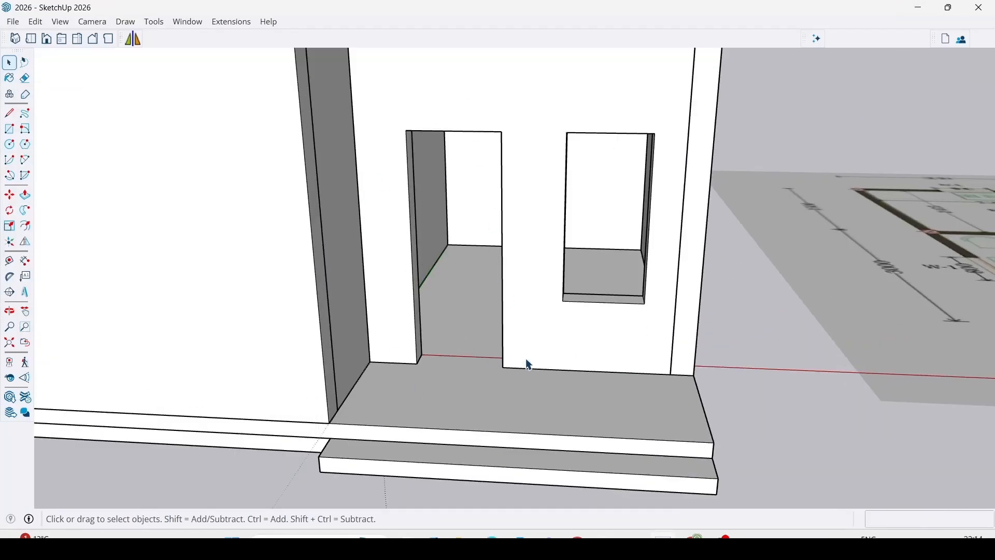
scroll(448, 253, "down", 7)
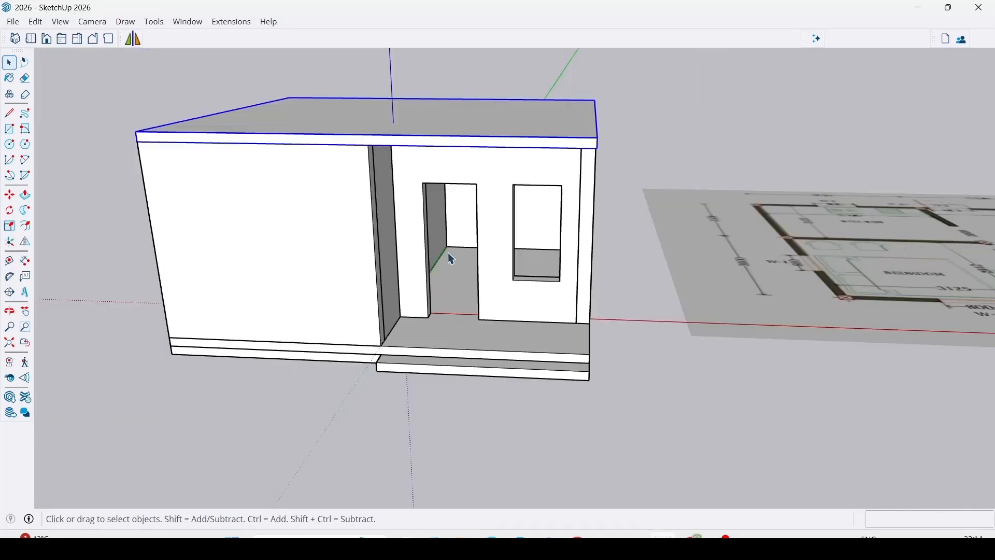
mouse_move(433, 267)
middle_mouse_down()
mouse_move(460, 296)
mouse_move(438, 278)
middle_mouse_up()
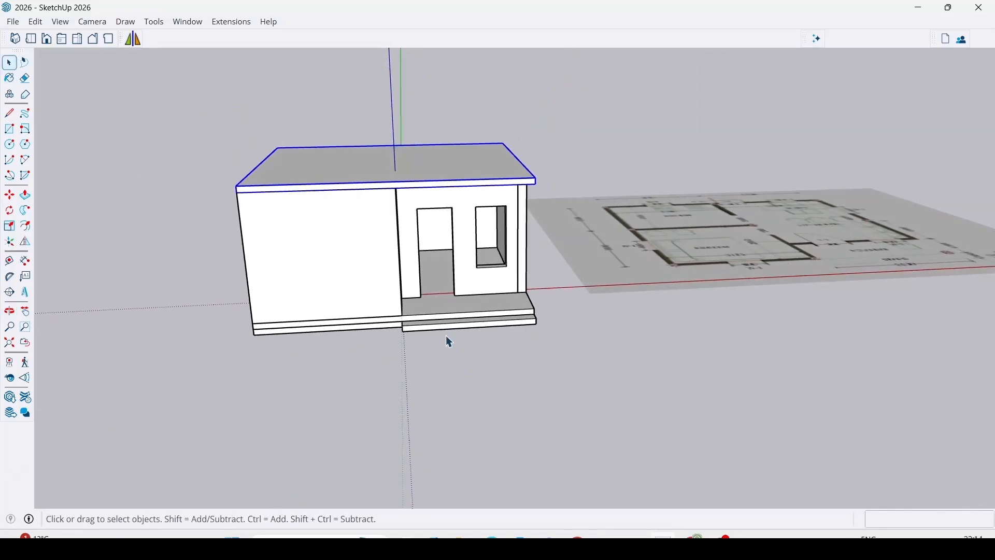
key("r")
scroll(413, 205, "up", 5)
key("space")
scroll(542, 385, "up", 1)
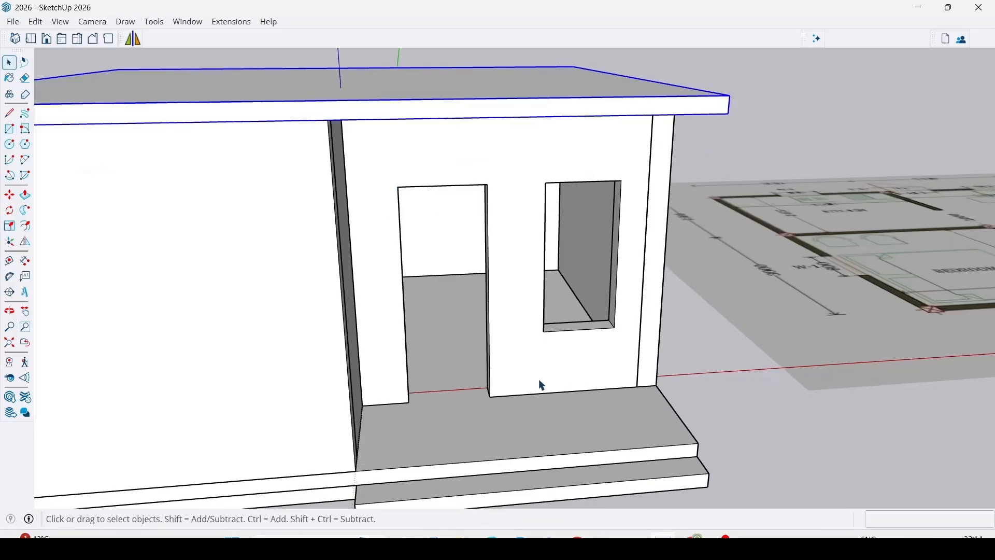
Open the 3D Warehouse and search its models for "door".
middle_click_drag(416, 331, 438, 283)
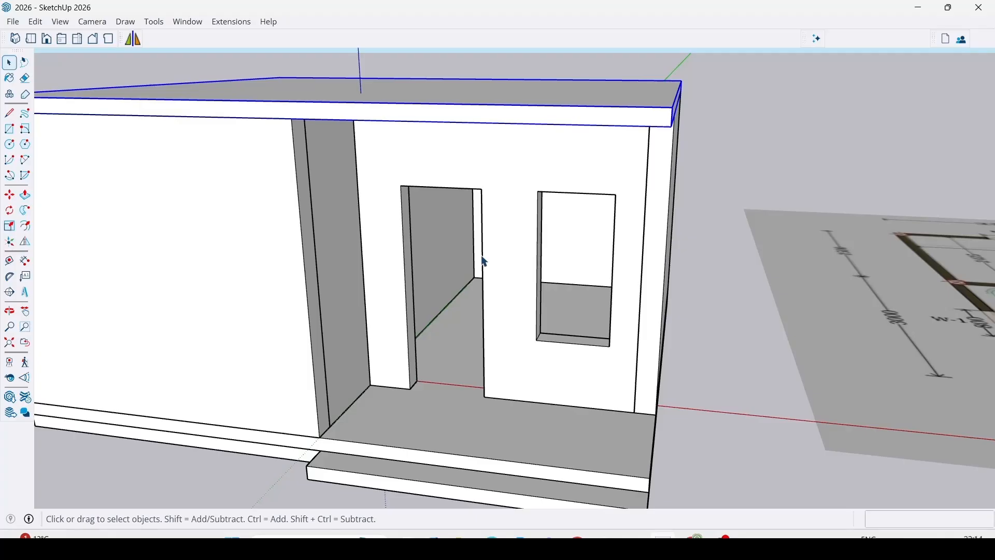
left_click(11, 398)
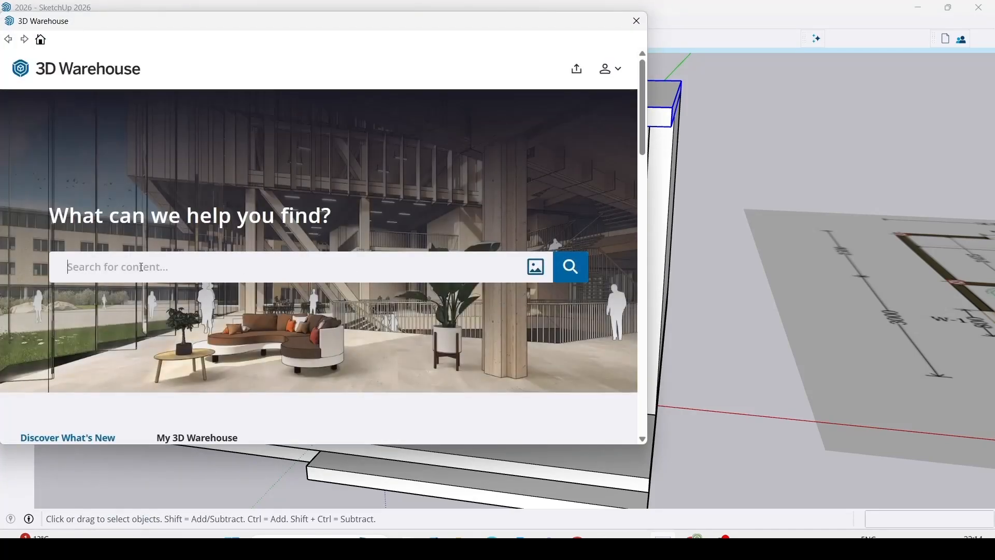
type("door")
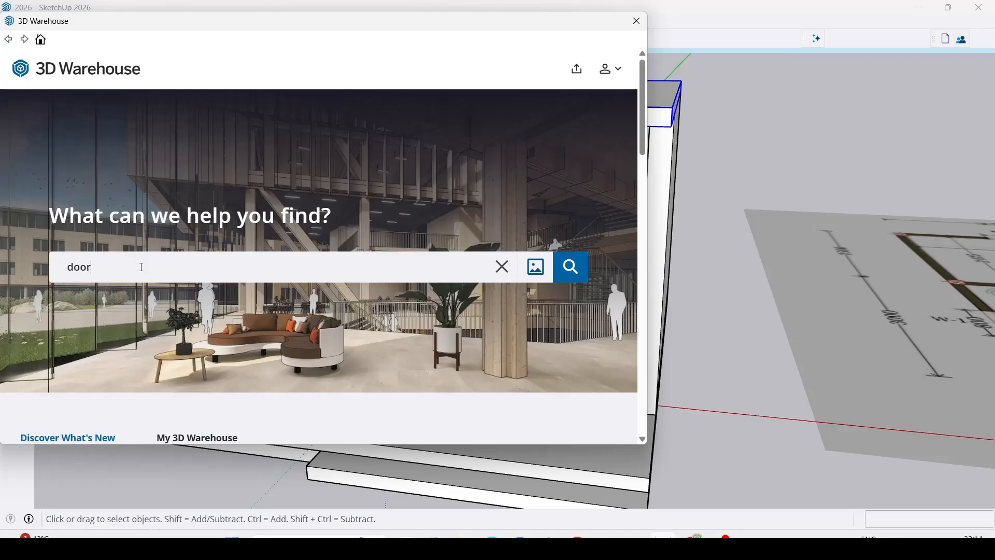
key("Return")
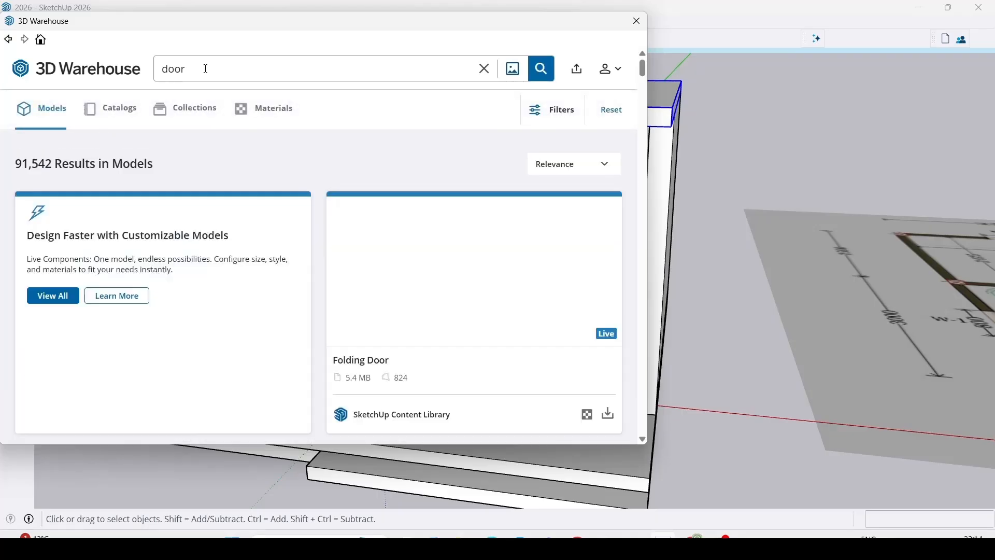
Download the panelled wooden model titled DOOR (1.2 MB) into the scene and place it at the lower corner of the verandah doorway.
scroll(338, 309, "down", 3)
scroll(402, 266, "up", 3)
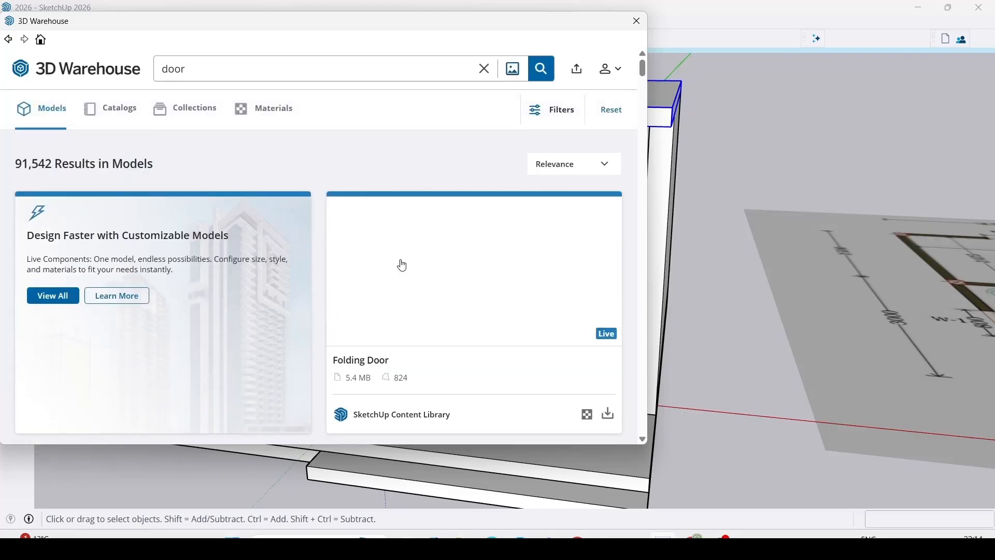
scroll(352, 235, "down", 8)
scroll(342, 237, "up", 6)
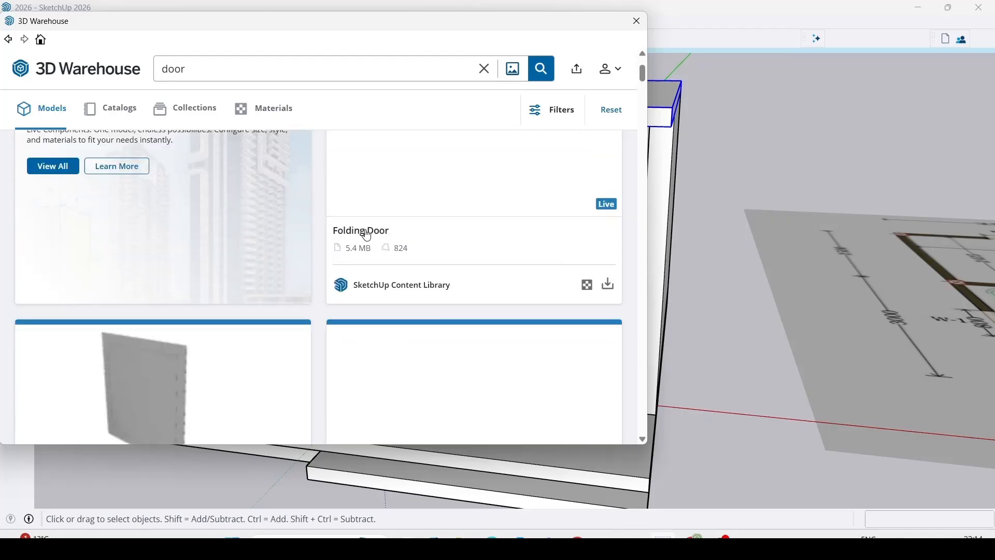
scroll(300, 321, "up", 2)
scroll(313, 318, "down", 6)
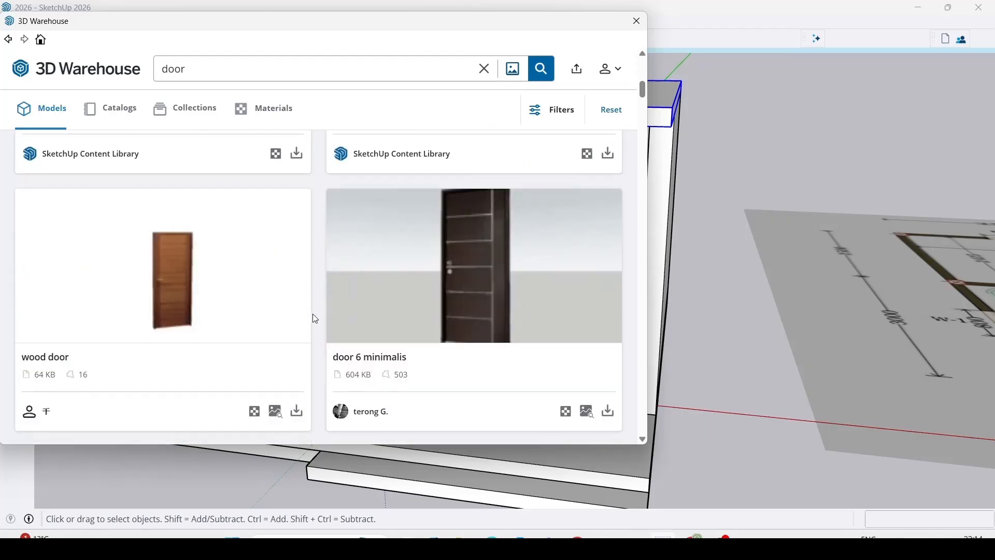
scroll(311, 311, "down", 1)
scroll(544, 257, "down", 3)
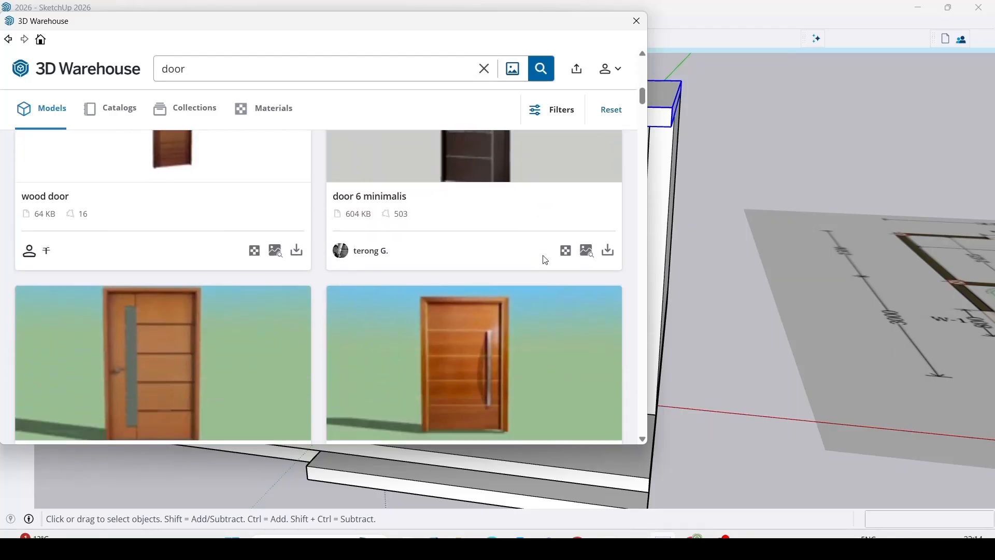
scroll(266, 300, "down", 1)
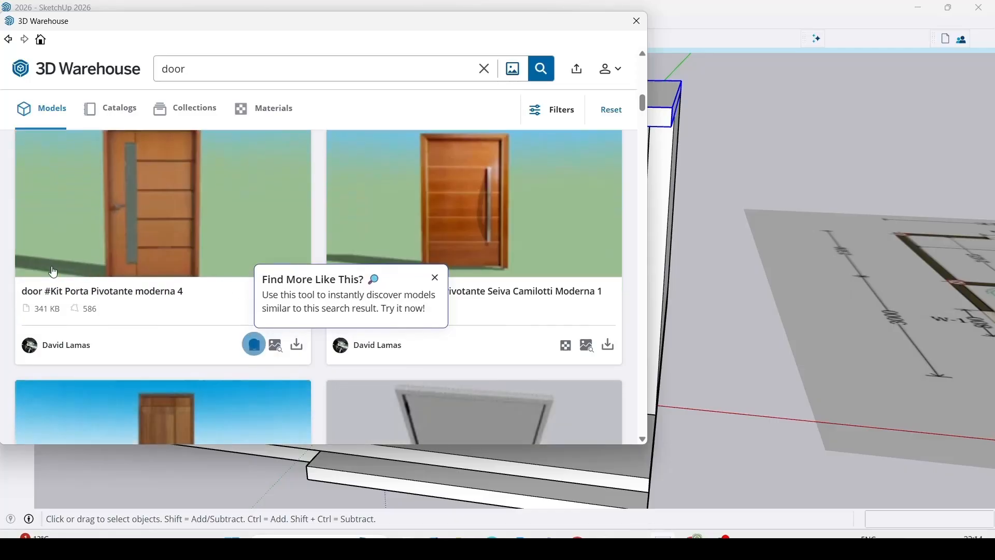
scroll(109, 336, "down", 3)
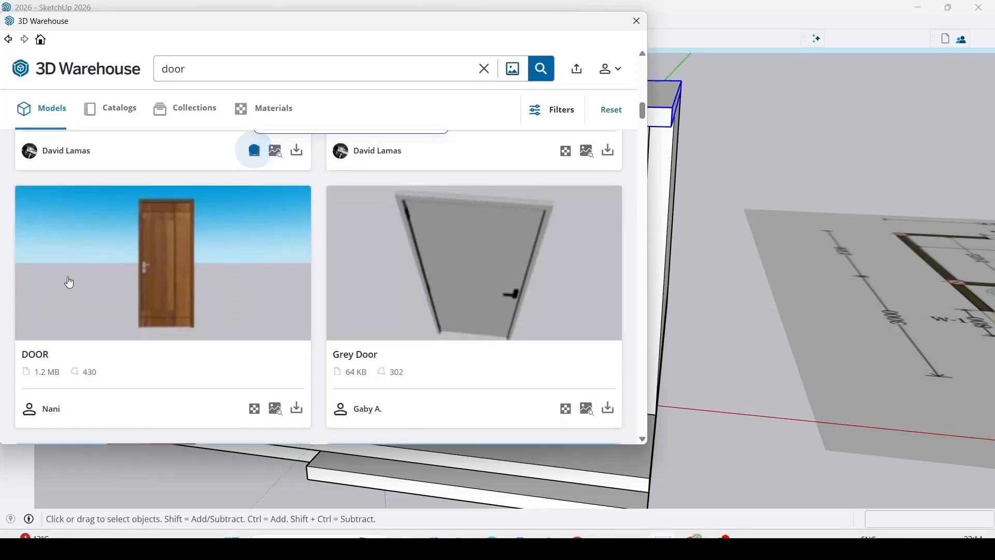
left_click(297, 408)
left_click(282, 249)
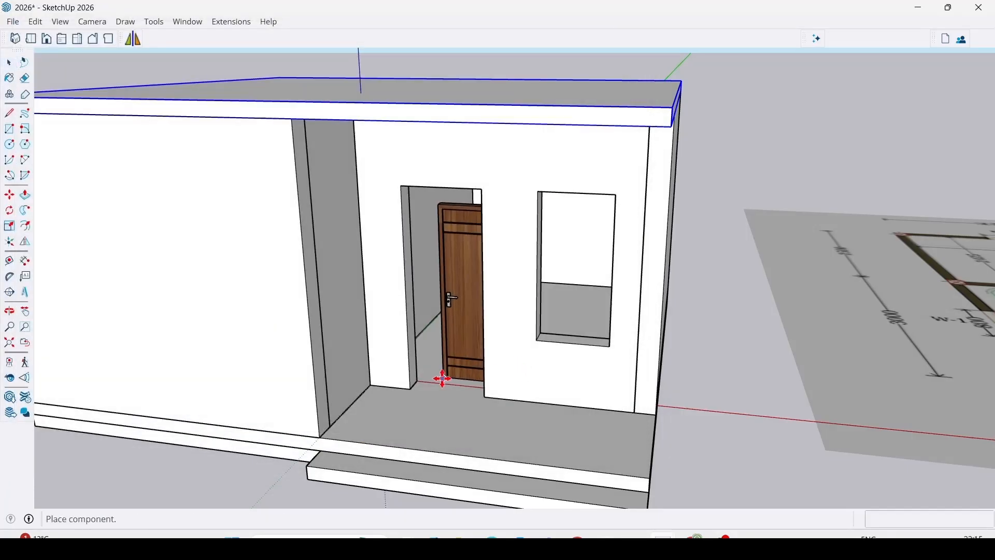
scroll(416, 390, "up", 3)
left_click(403, 388)
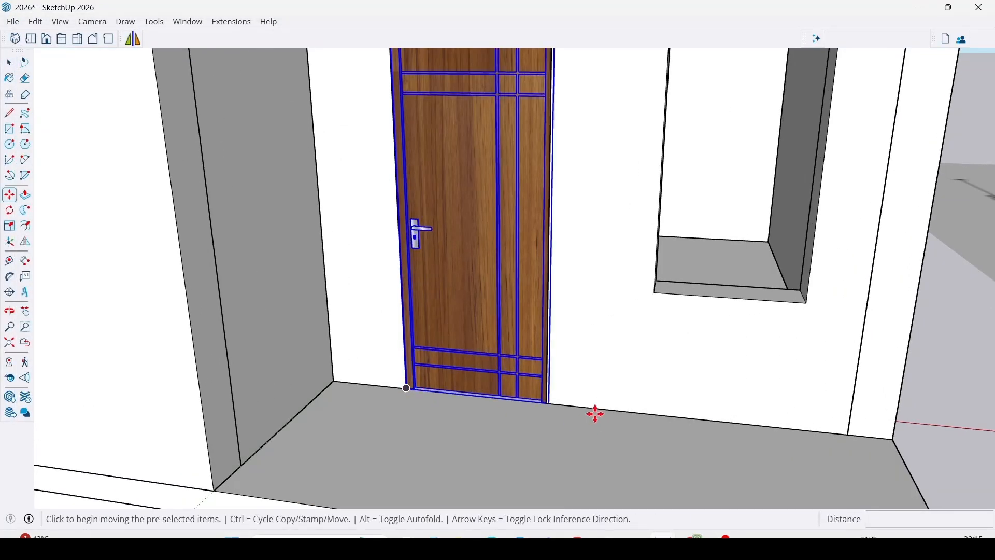
Scale the placed door's height by about 1.12 along the blue axis so it reaches the top of the doorway.
scroll(529, 418, "down", 3)
key("space")
middle_click_drag(833, 351, 564, 327)
middle_click_drag(596, 291, 522, 302)
scroll(564, 311, "up", 1)
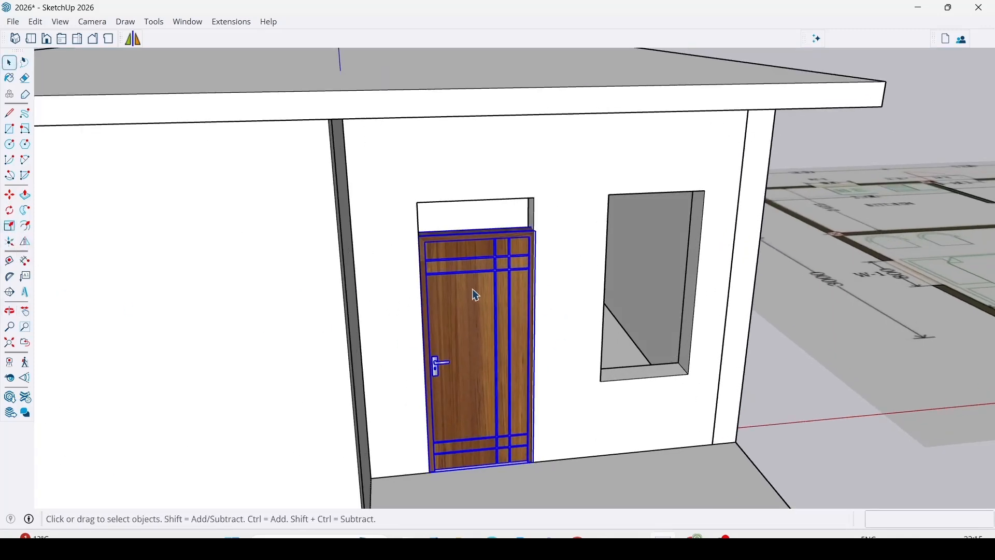
left_click(10, 226)
scroll(515, 231, "up", 3)
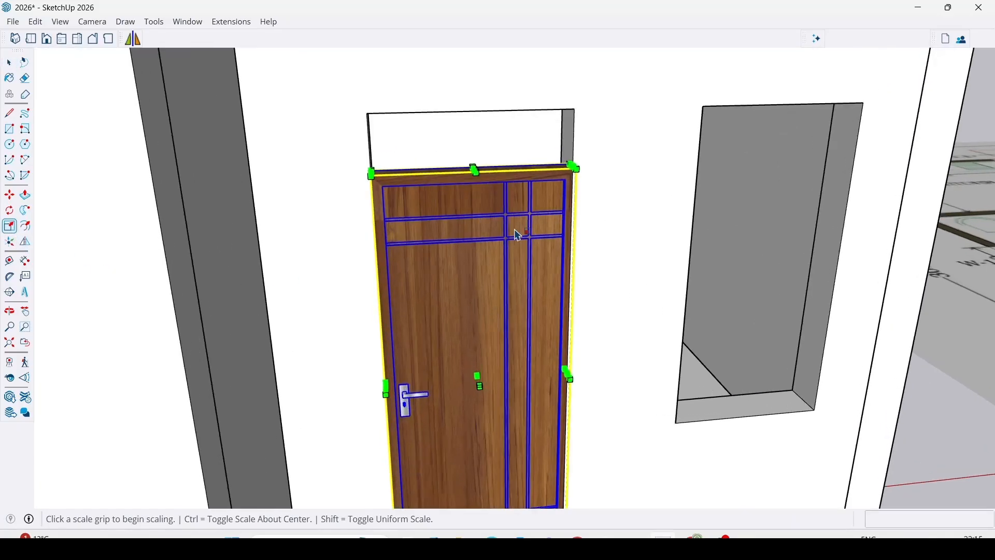
middle_click_drag(515, 232, 446, 203)
scroll(446, 201, "up", 3)
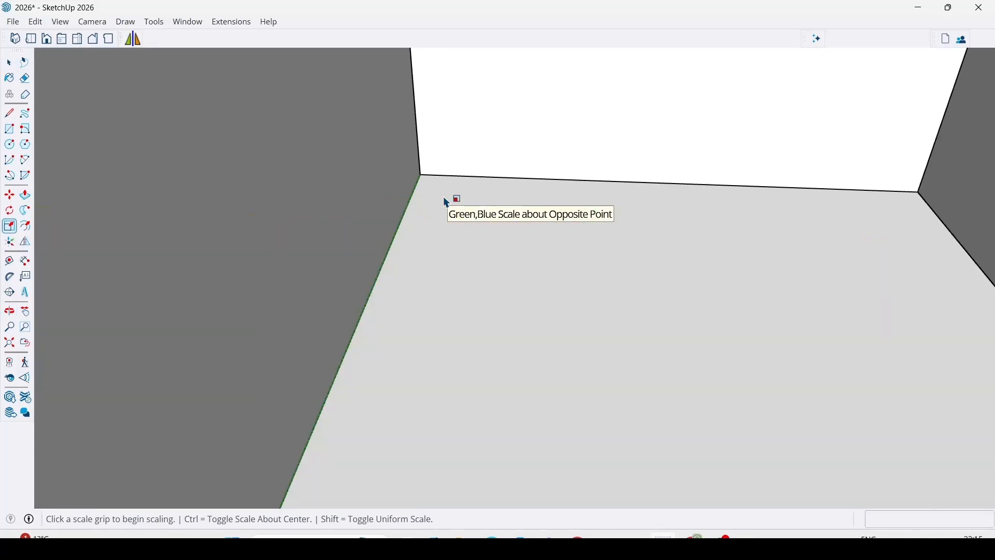
scroll(445, 200, "down", 1)
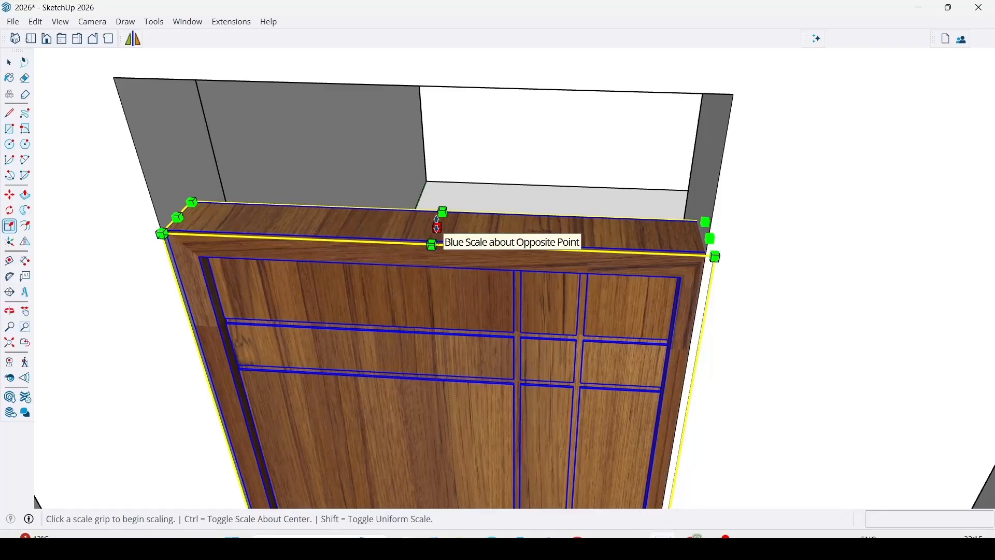
scroll(438, 223, "up", 1)
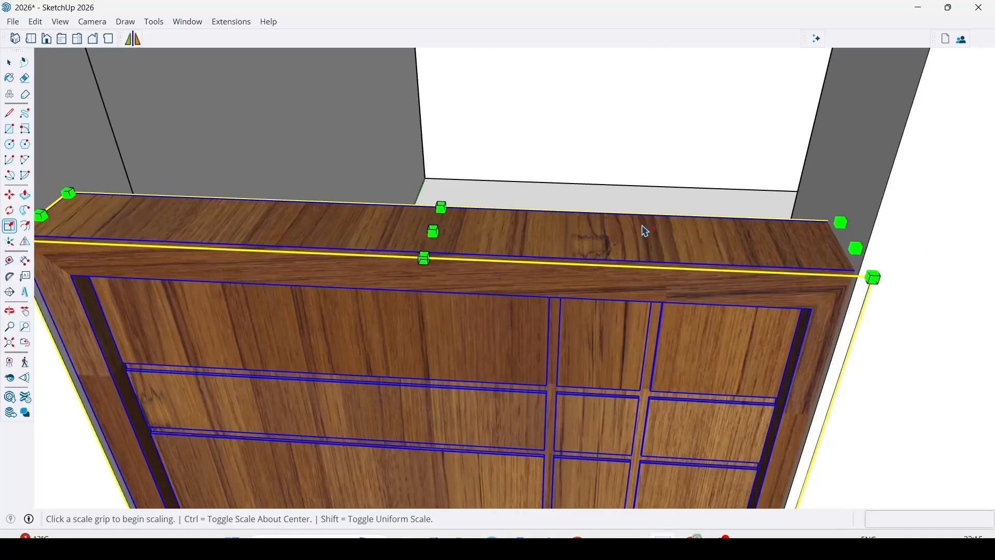
left_click(433, 229)
scroll(518, 207, "down", 4)
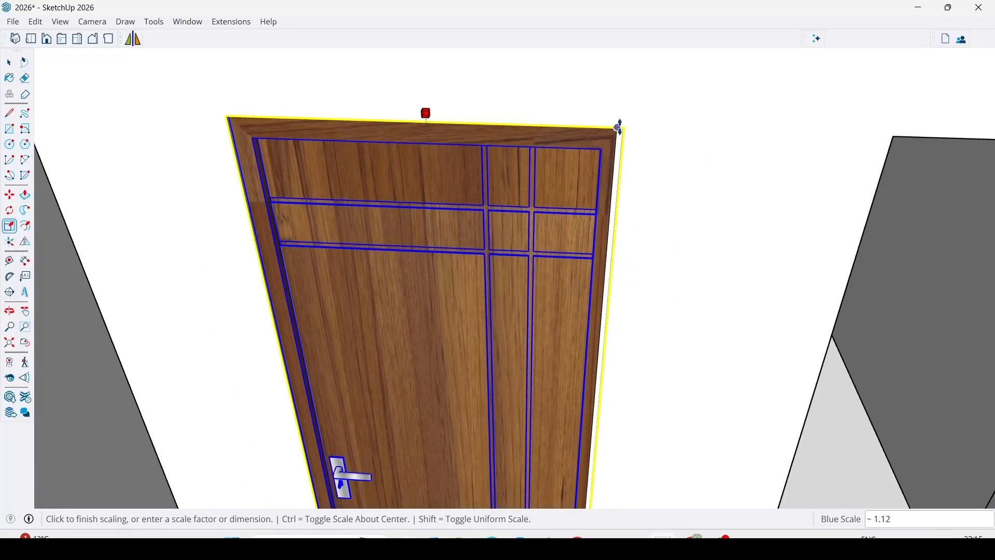
left_click(617, 127)
Scale the door's width along the red axis to meet the doorway's side edge, then deselect the door.
middle_click_drag(480, 185, 539, 237)
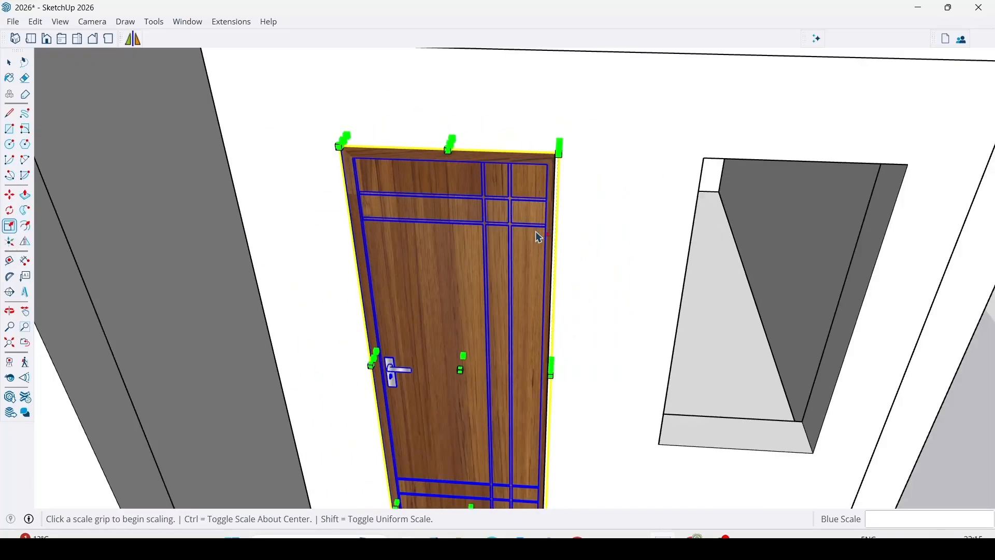
middle_click_drag(585, 363, 497, 373)
scroll(493, 378, "up", 5)
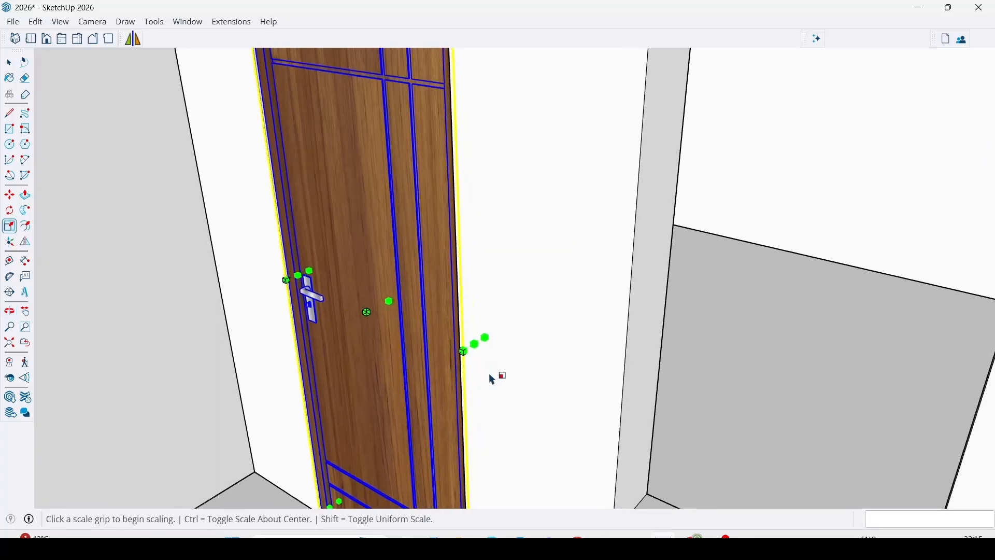
left_click(471, 334)
middle_click_drag(465, 331, 636, 297)
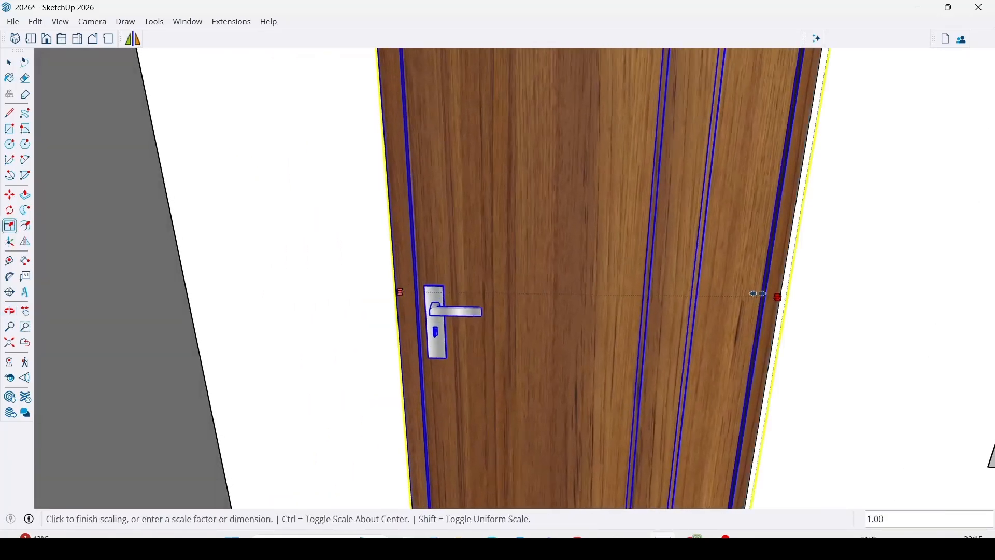
left_click(788, 257)
scroll(326, 296, "down", 8)
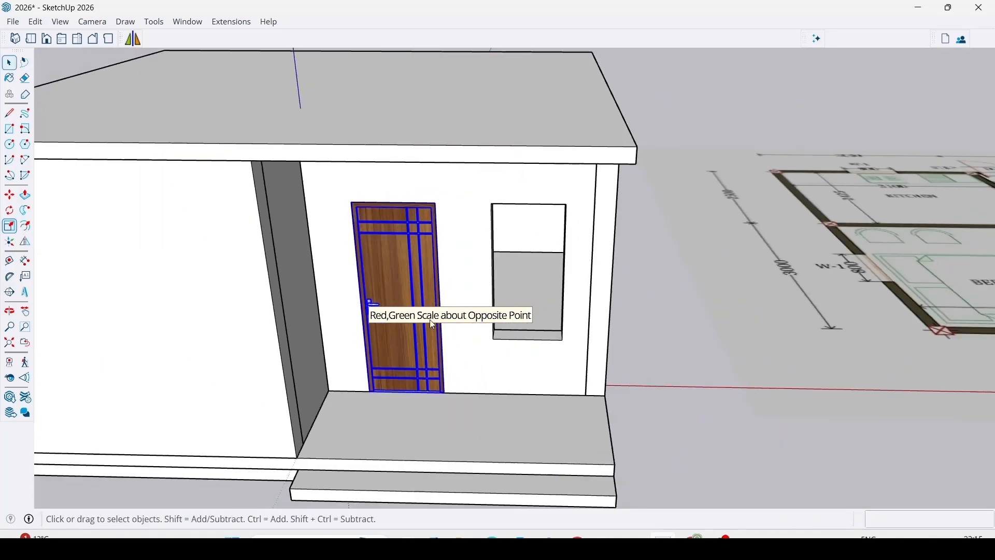
left_click(697, 343)
scroll(711, 365, "down", 3)
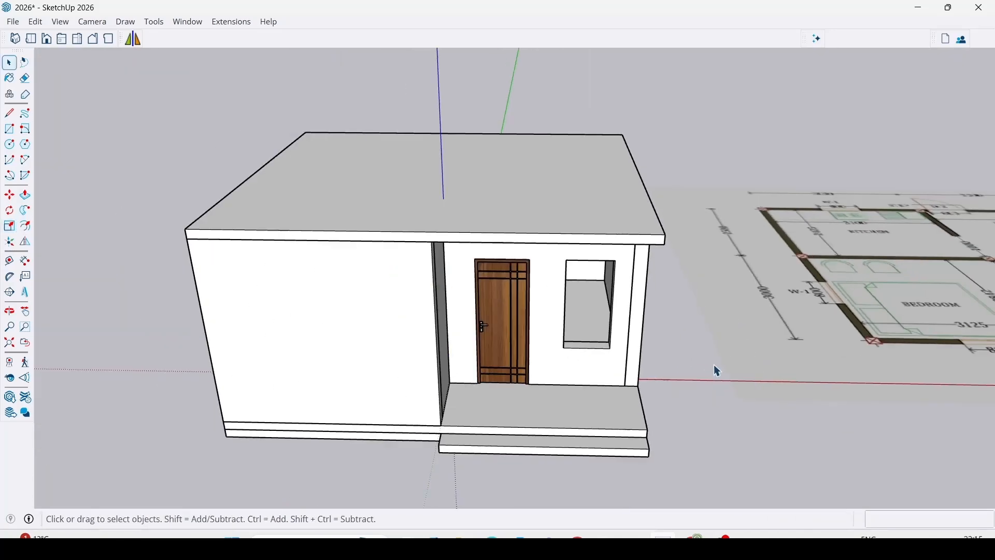
Examine the fitted door, the verandah front and the roof edge from several angles.
scroll(531, 371, "up", 3)
middle_click_drag(530, 369, 487, 296)
scroll(485, 266, "up", 4)
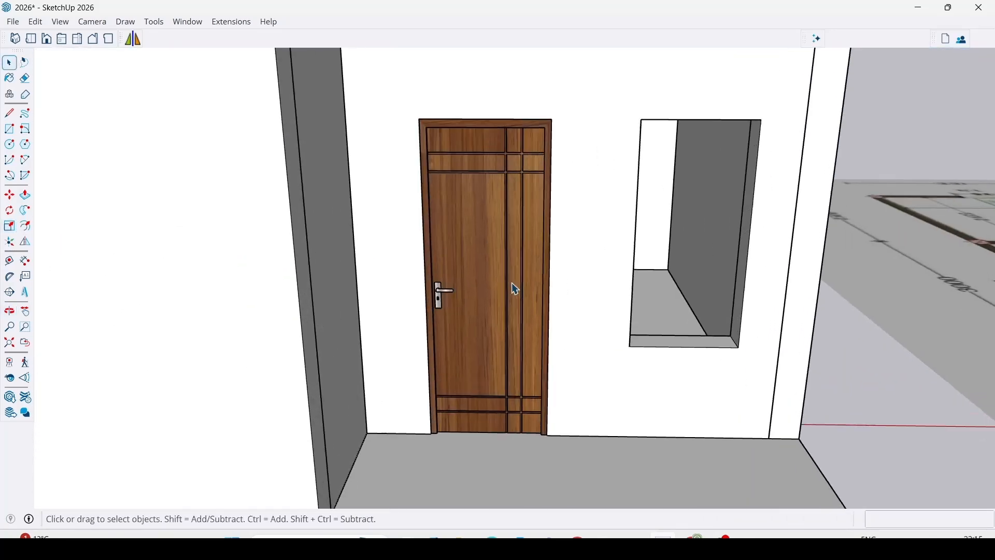
scroll(512, 285, "down", 3)
middle_click_drag(471, 258, 499, 310)
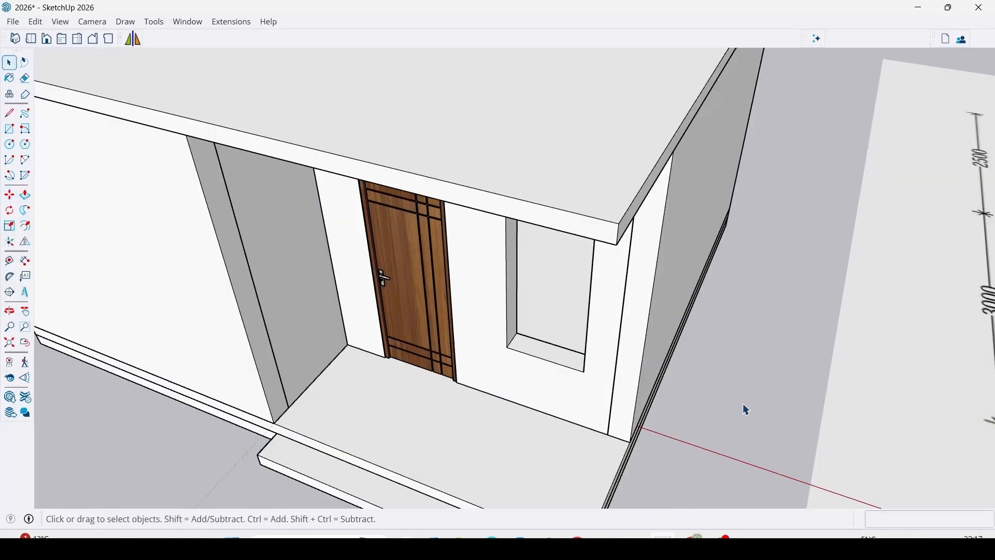
scroll(603, 332, "down", 3)
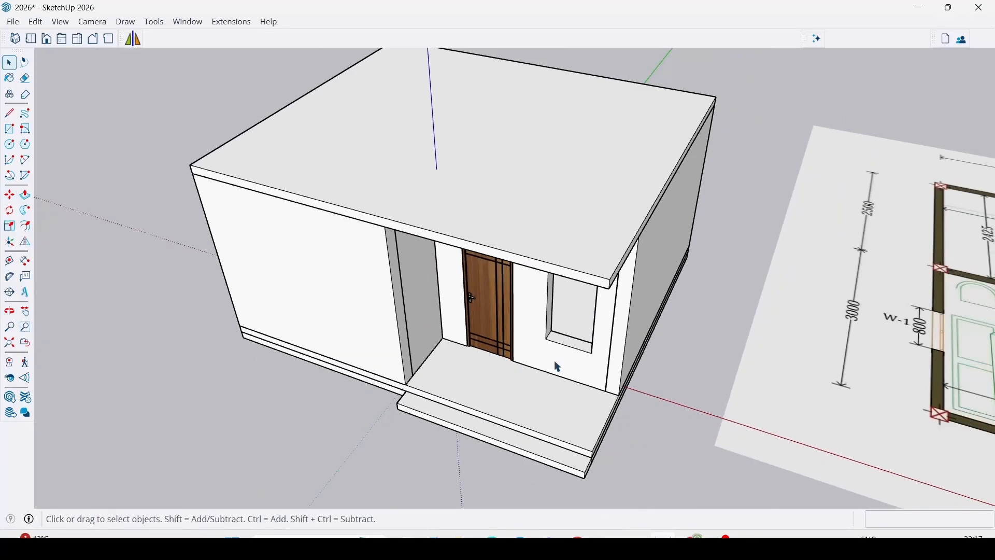
middle_click_drag(554, 362, 610, 209)
scroll(575, 207, "up", 1)
scroll(575, 215, "up", 3)
scroll(491, 207, "down", 3)
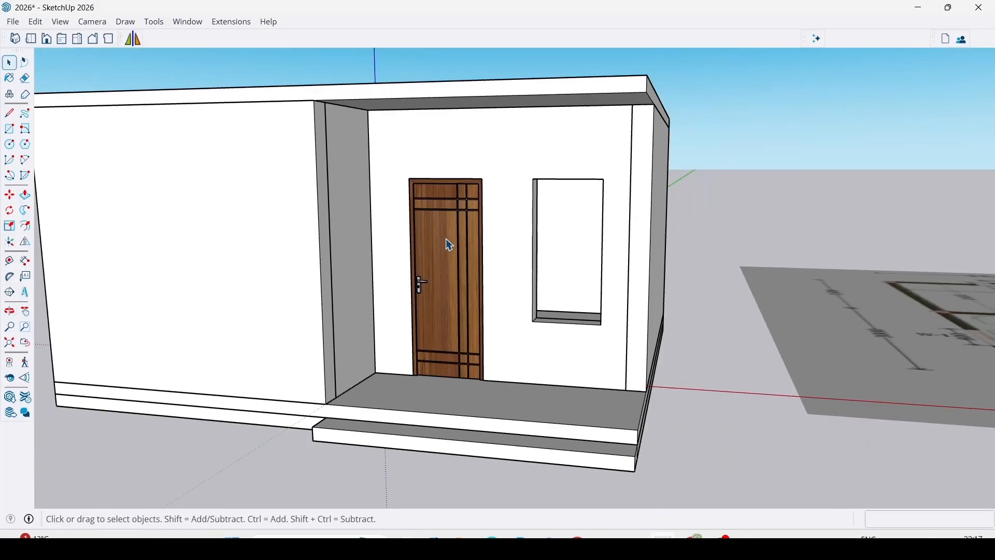
middle_click_drag(451, 244, 443, 266)
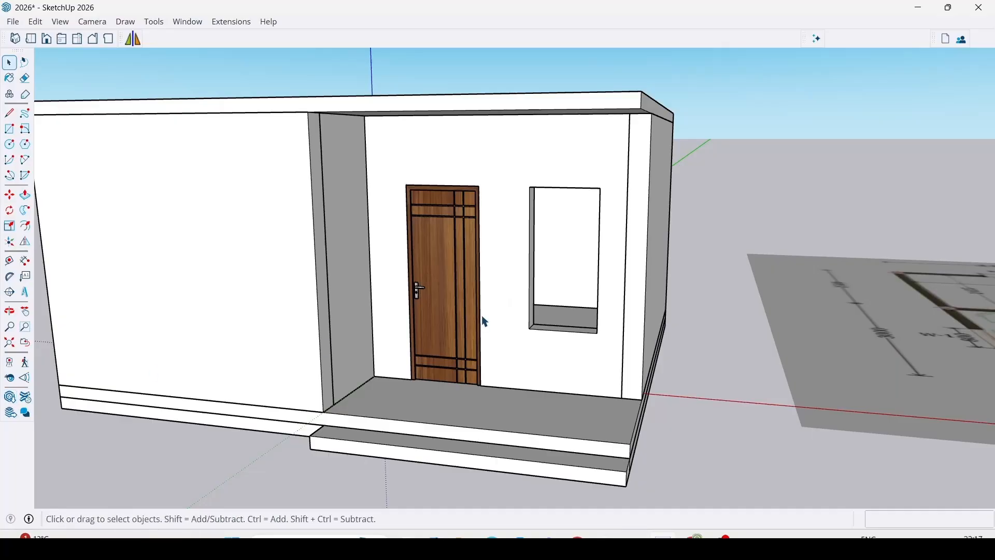
Draw a rectangle covering the window opening beside the door and pull it outward 50 mm.
scroll(534, 321, "up", 5)
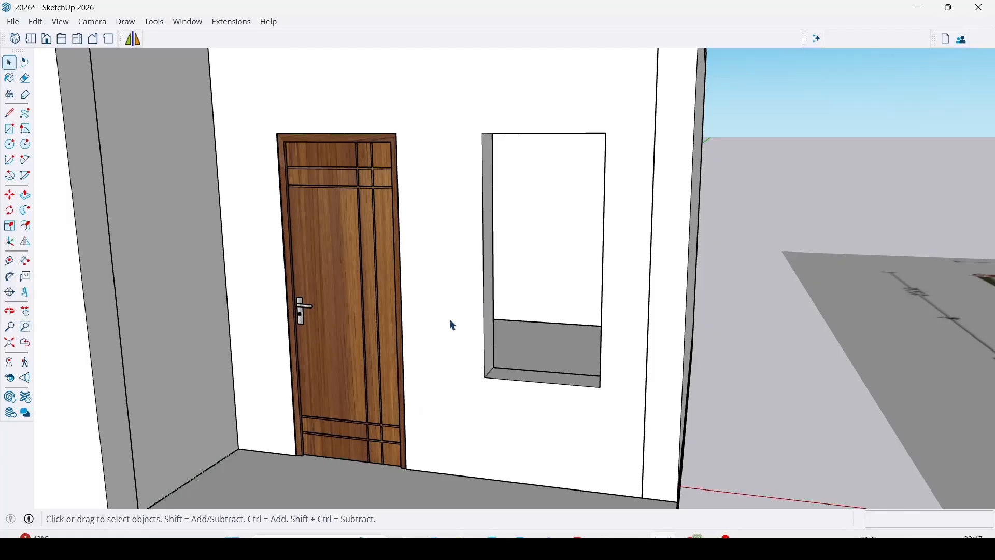
key("r")
left_click(483, 132)
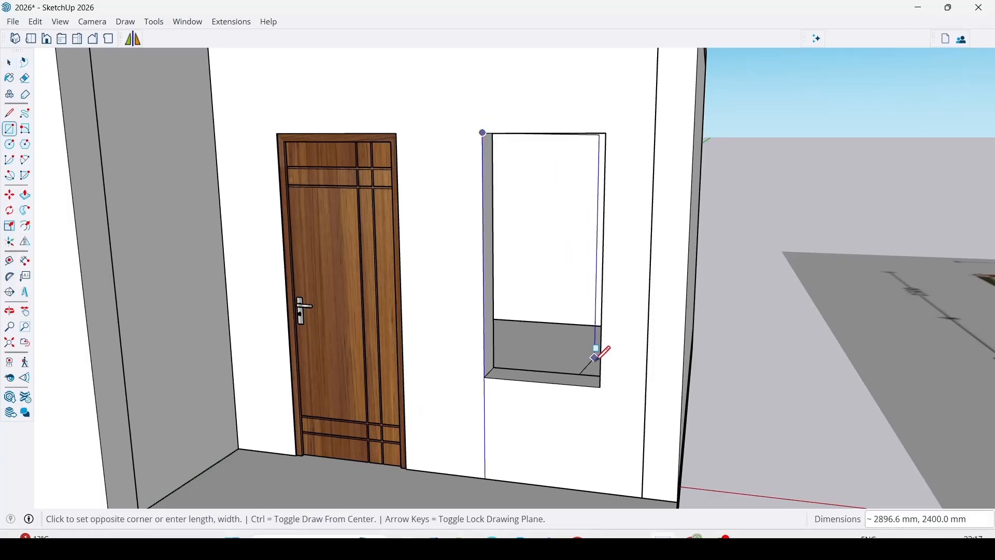
left_click(601, 387)
key("p")
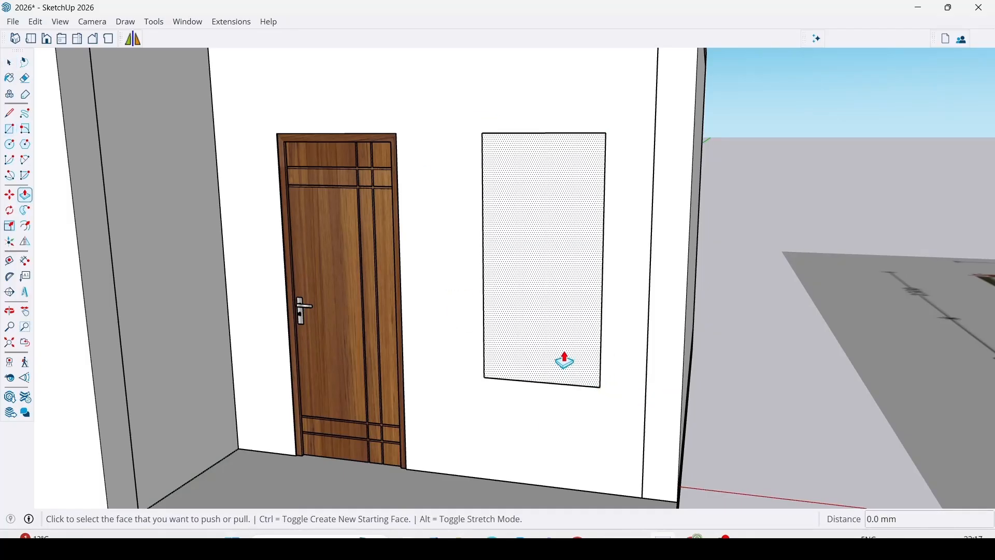
left_click(562, 360)
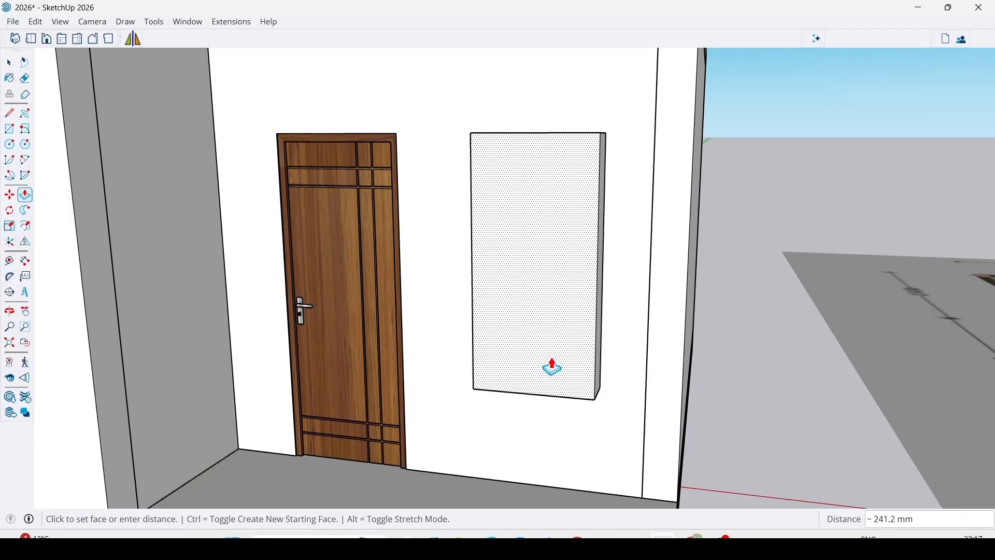
key("Return")
Offset the window panel's front face edges inward by 50 mm to outline the frame.
middle_click_drag(551, 367, 549, 191)
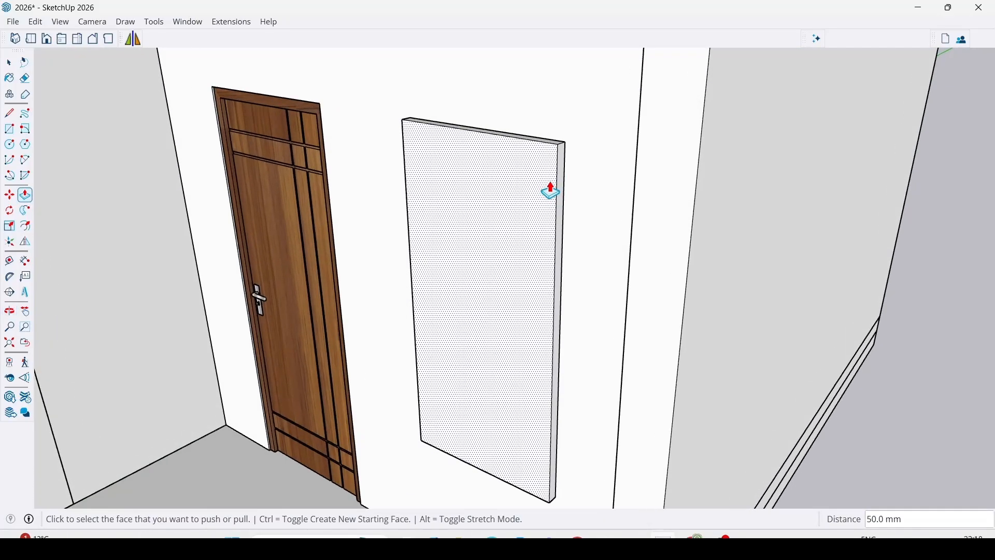
key("f")
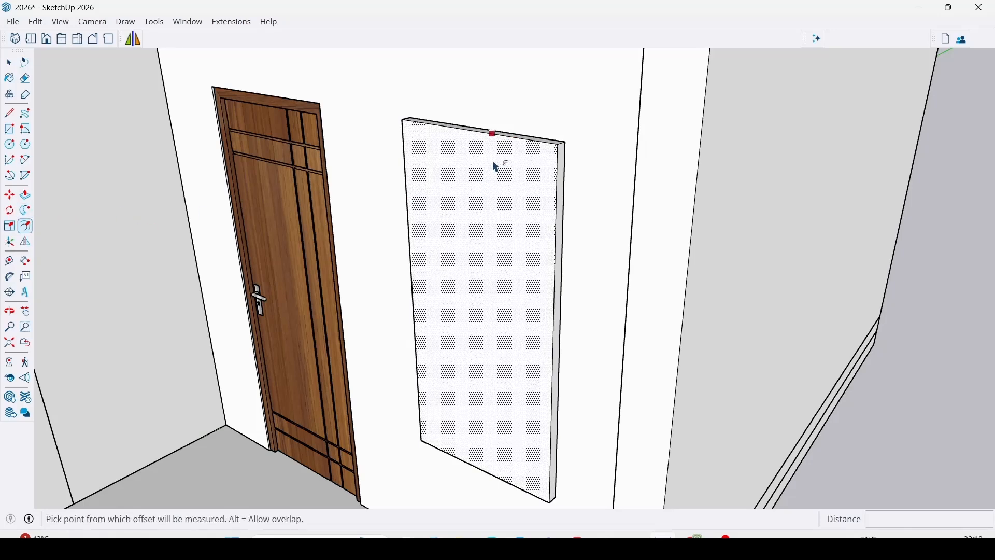
left_click(495, 165)
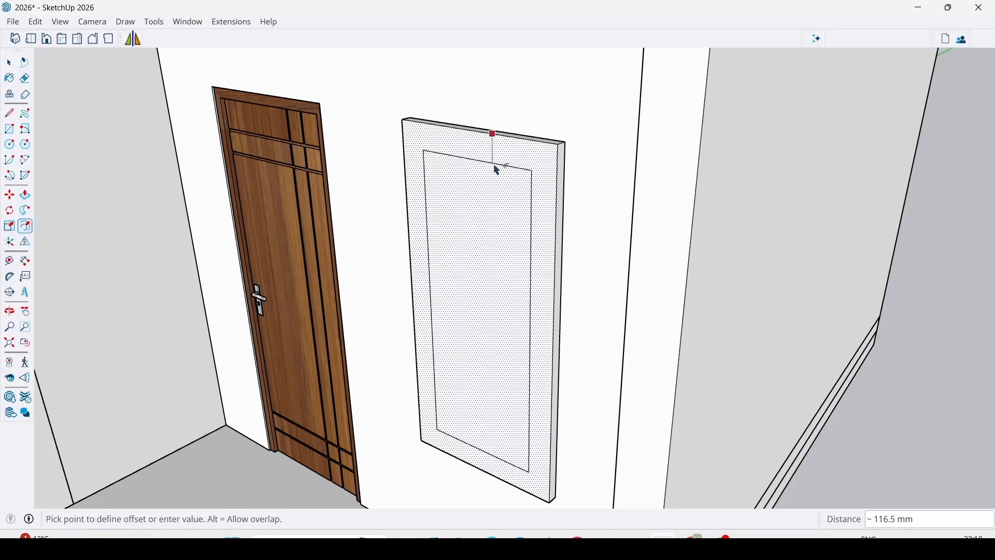
type("50")
key("Return")
key("p")
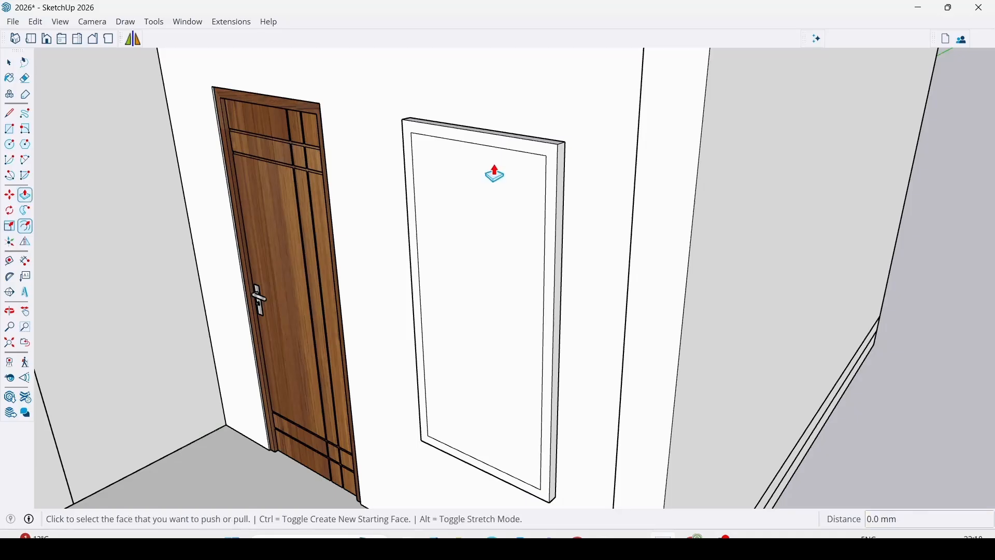
Push the inner panel back through the window block to leave an open frame, then make the whole frame a group.
left_click(449, 237)
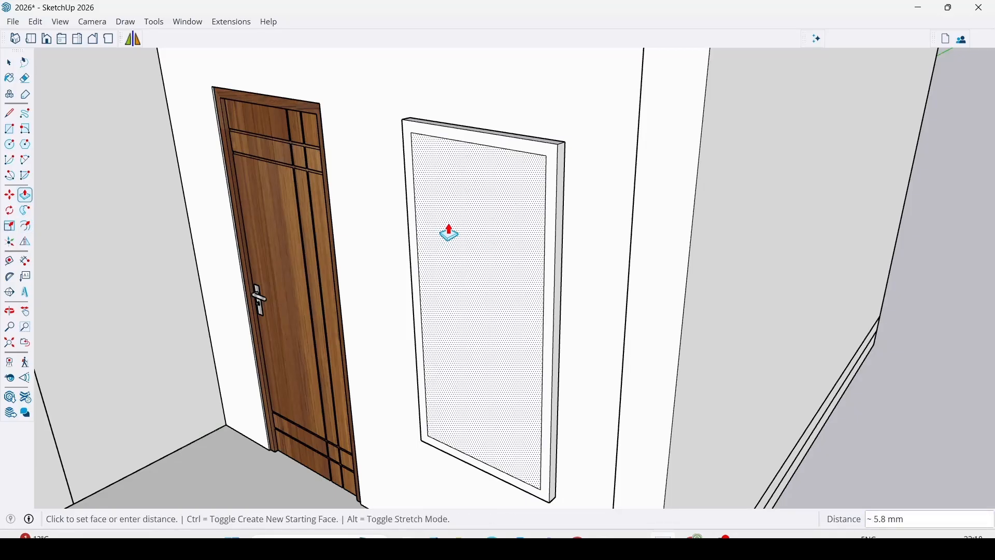
left_click(443, 213)
key("space")
triple_click(484, 143)
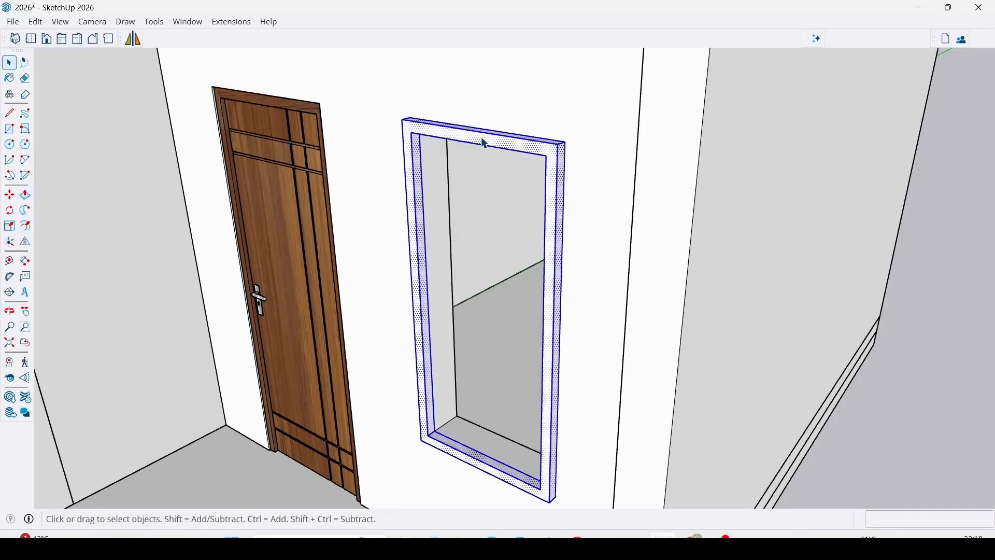
right_click(485, 141)
left_click(520, 259)
Move the window frame group into the wall from its front upper corner to its back upper corner, making it flush.
key("m")
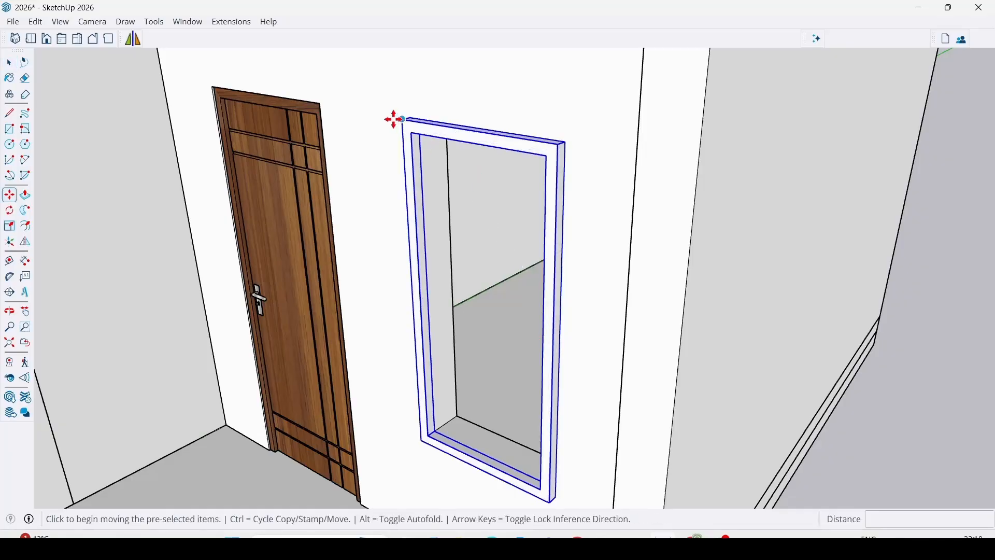
scroll(400, 127, "up", 3)
middle_click_drag(400, 126, 525, 168)
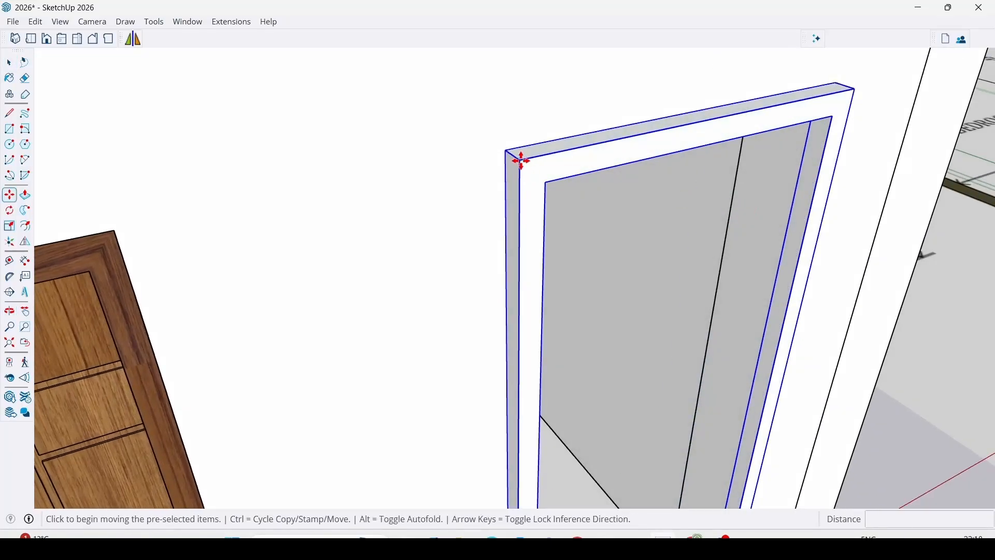
left_click(519, 160)
left_click(505, 150)
scroll(448, 143, "down", 10)
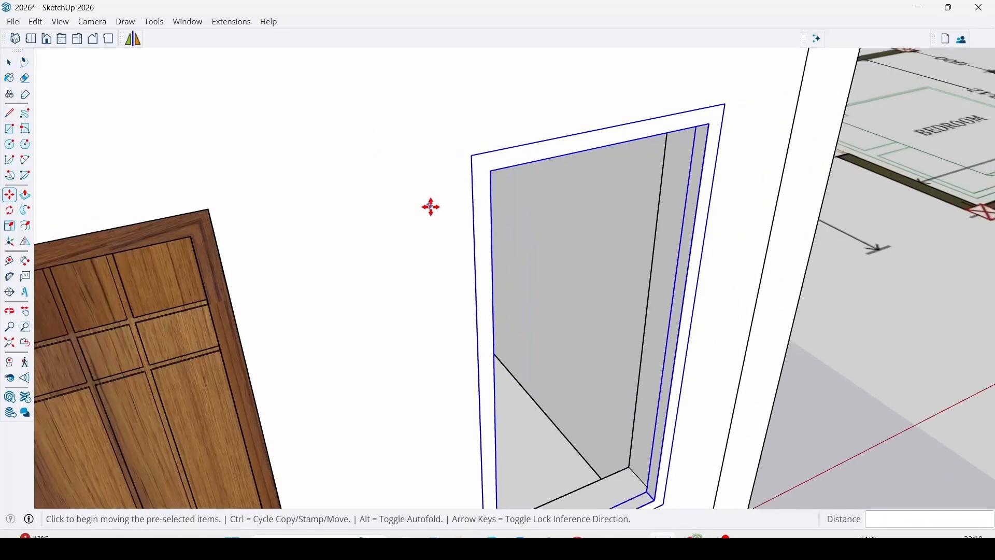
key("space")
Draw a 700 x 1550 mm pane rectangle inside the window frame, between the depth midpoints of its opposite inner corners.
scroll(570, 369, "up", 8)
scroll(564, 363, "up", 5)
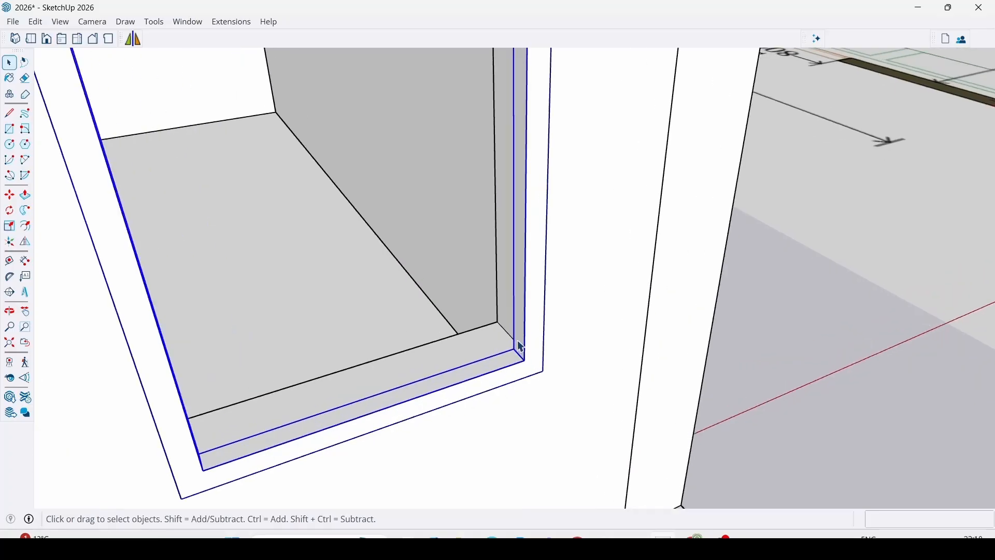
key("r")
scroll(515, 367, "up", 4)
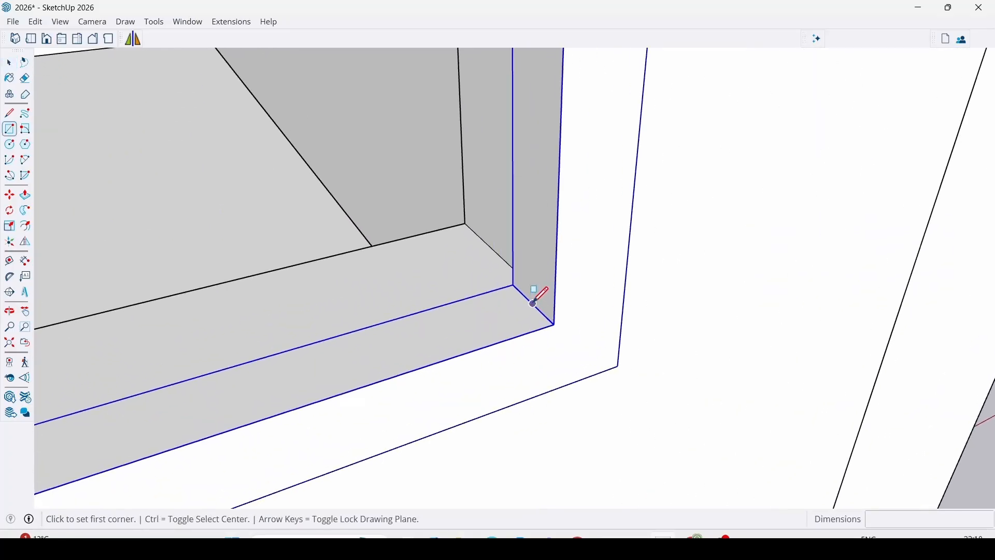
left_click(534, 305)
scroll(617, 340, "down", 8)
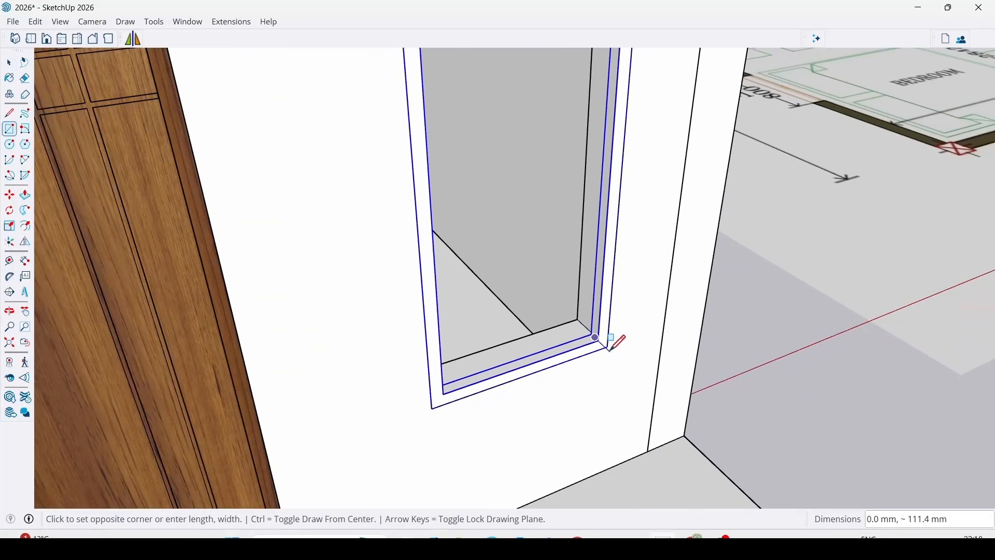
middle_click_drag(646, 350, 369, 311)
scroll(369, 311, "down", 8)
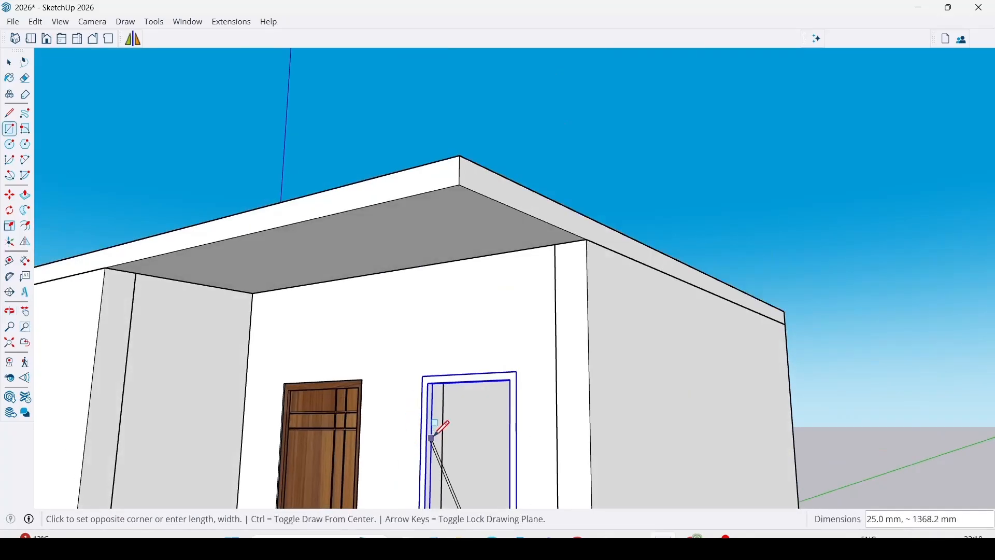
scroll(438, 372, "up", 12)
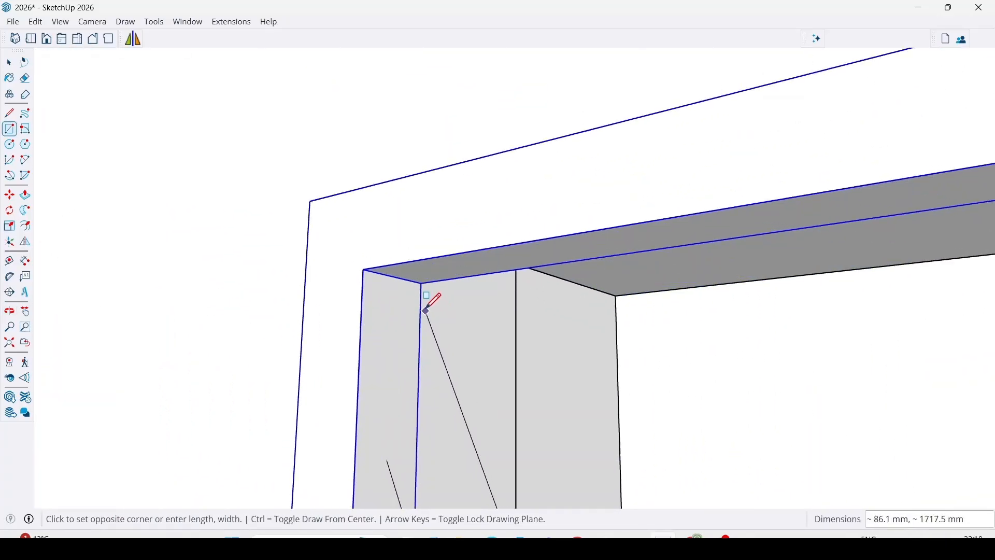
left_click(396, 271)
scroll(392, 291, "down", 5)
scroll(398, 309, "down", 7)
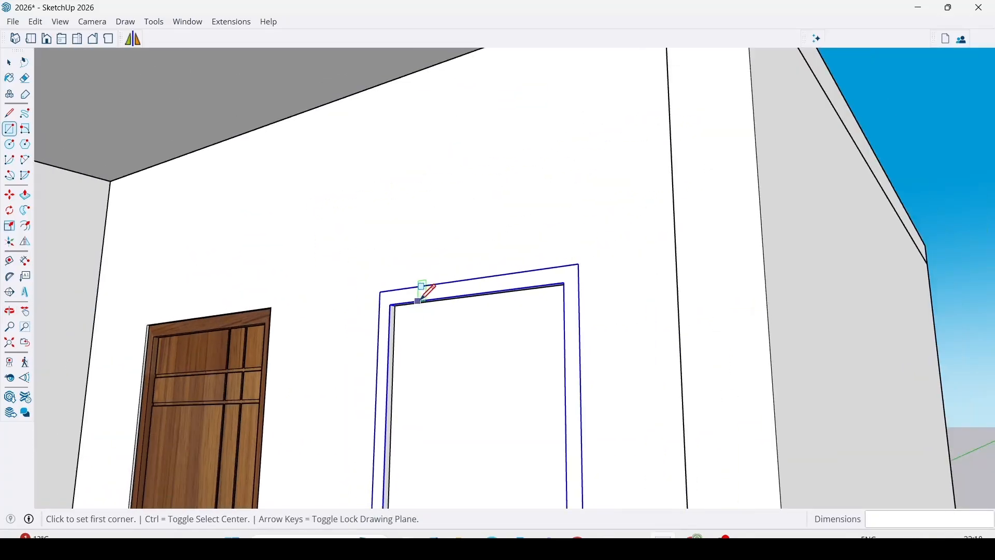
mouse_move(443, 296)
middle_mouse_down()
mouse_move(444, 395)
mouse_move(446, 290)
middle_mouse_up()
scroll(445, 290, "up", 2)
scroll(444, 290, "up", 6)
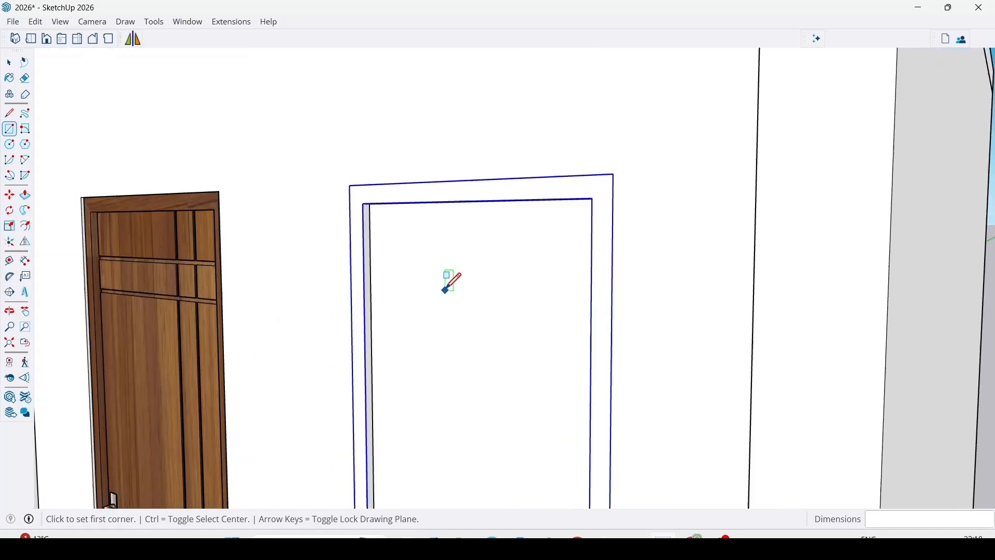
Give the window pane a slight thickness with Push/Pull, then make the pane a group.
key("p")
left_click(344, 160)
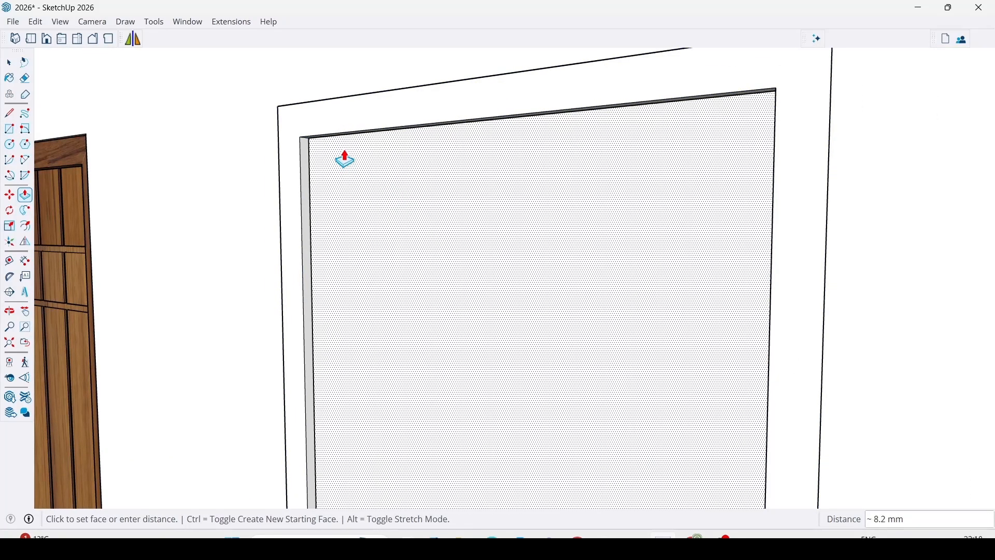
key("space")
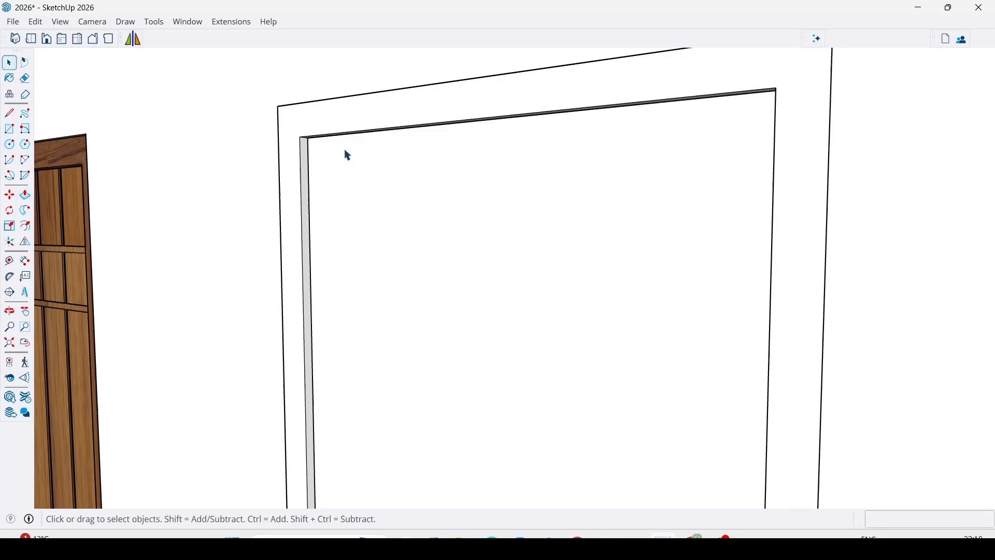
left_click(396, 195)
right_click(393, 194)
left_click(437, 311)
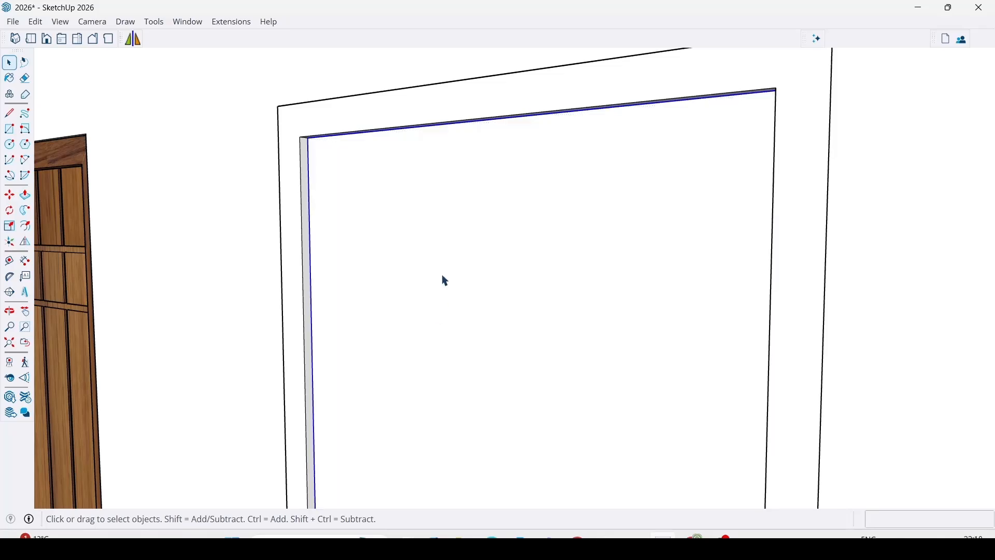
Sample the door's wood material, Material3, and paint the window frame with it.
scroll(445, 281, "down", 5)
scroll(475, 222, "down", 2)
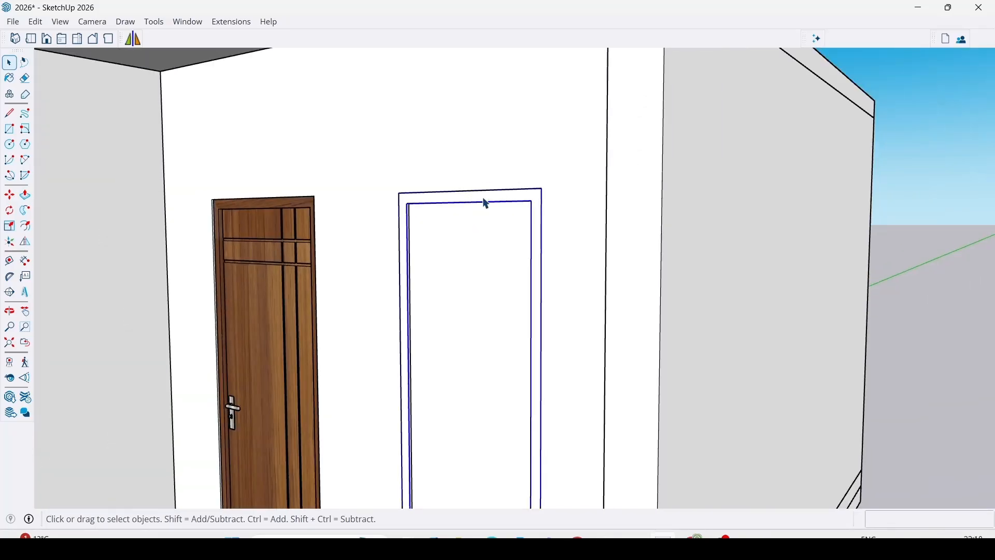
scroll(444, 229, "down", 2)
scroll(444, 229, "up", 2)
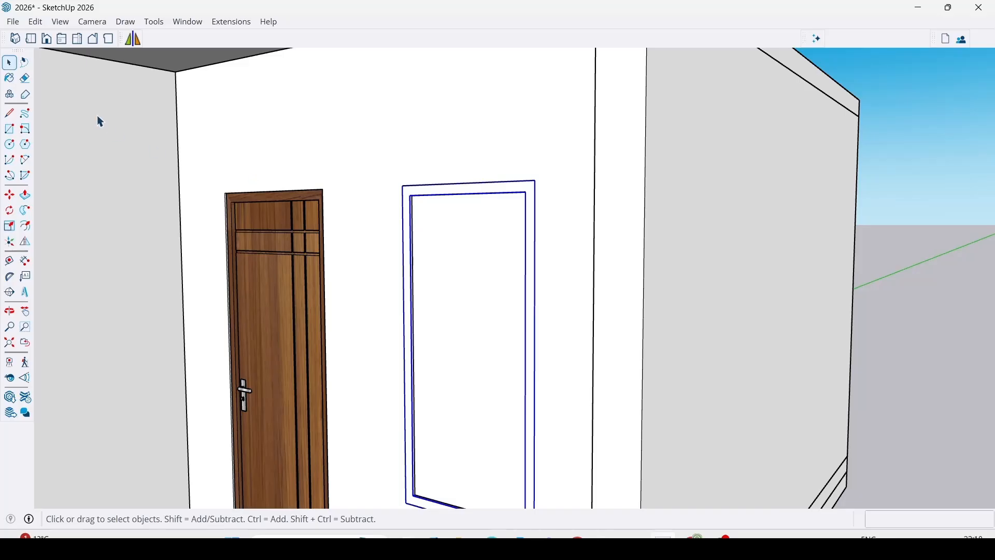
left_click(10, 78)
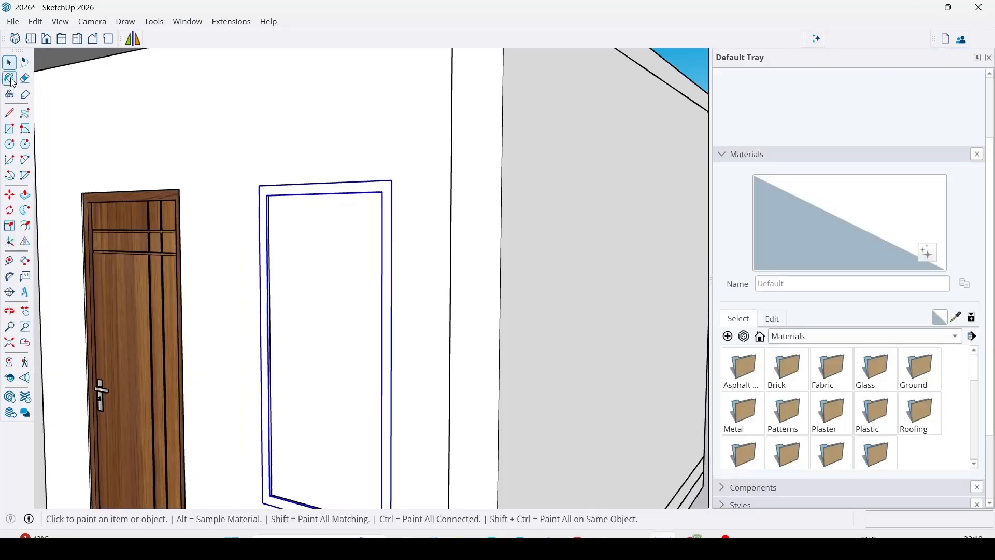
left_click(958, 317)
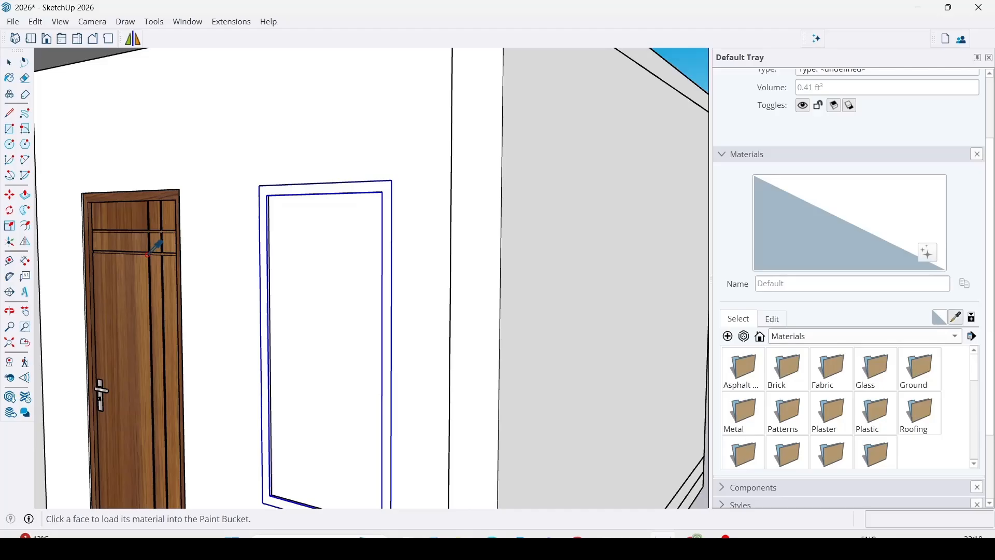
left_click(120, 216)
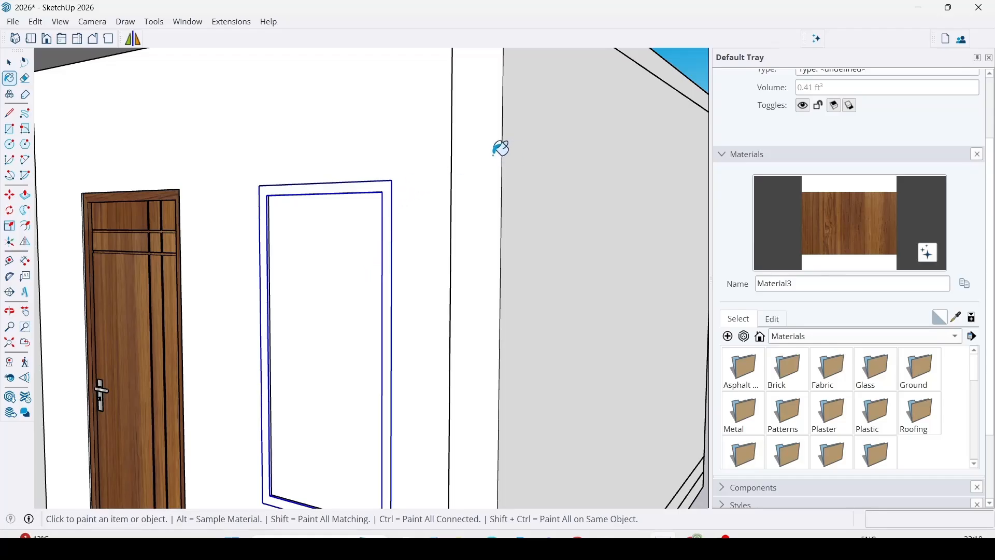
left_click(389, 187)
mouse_move(394, 183)
middle_mouse_down()
mouse_move(444, 222)
mouse_move(322, 295)
mouse_move(537, 309)
mouse_move(471, 354)
mouse_move(487, 350)
middle_mouse_up()
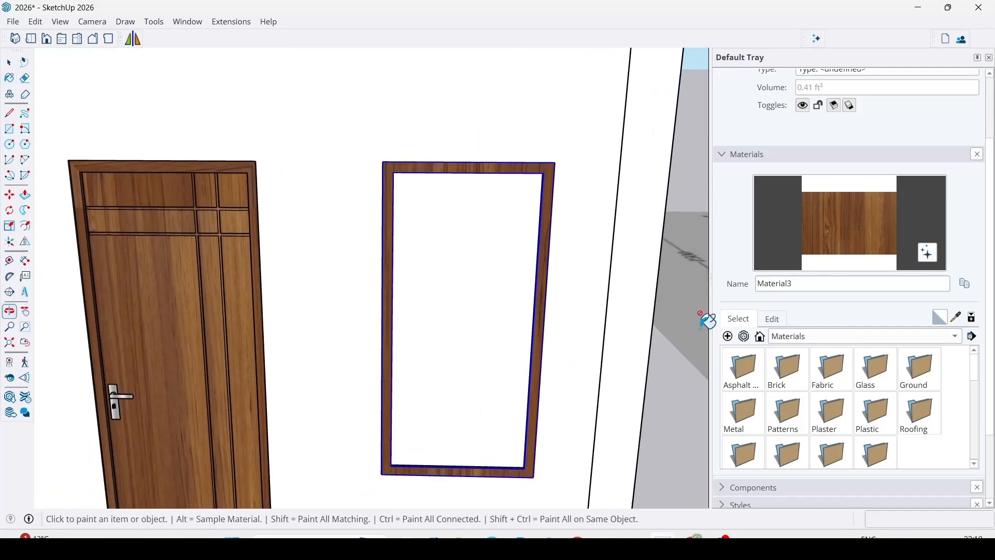
Paint the window pane with the Glass_Basic_01 material from the Glass collection.
double_click(878, 376)
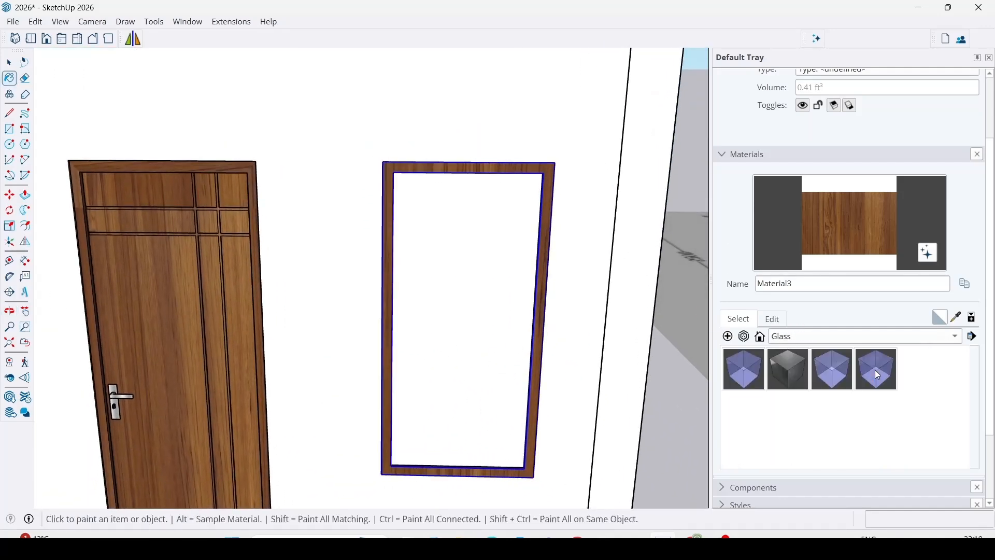
left_click(747, 367)
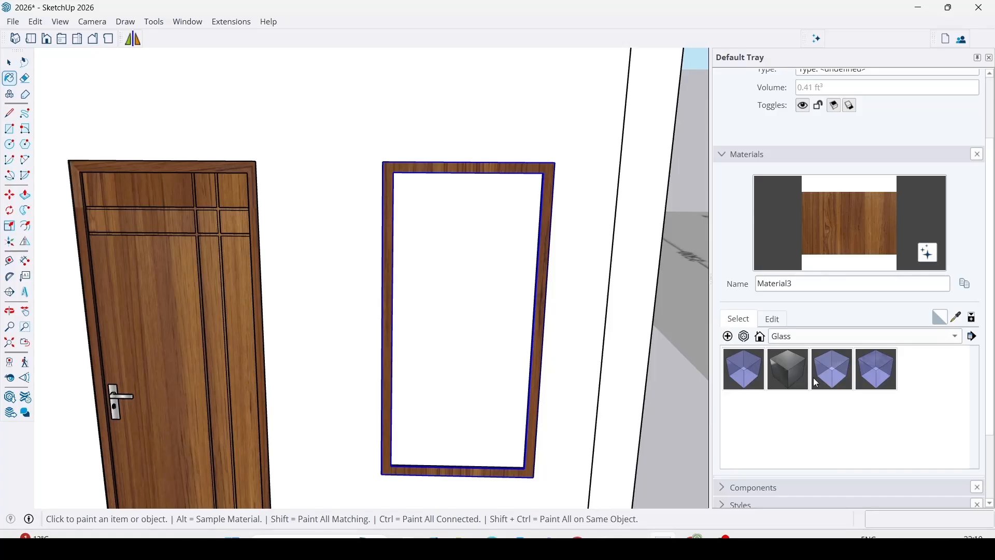
left_click(459, 221)
key("space")
Inspect the glazed window, the door and the verandah steps from several angles, closing the materials tray.
scroll(476, 334, "down", 3)
mouse_move(476, 333)
middle_mouse_down()
mouse_move(496, 329)
mouse_move(387, 296)
mouse_move(557, 358)
mouse_move(984, 399)
mouse_move(502, 388)
mouse_move(289, 333)
middle_mouse_up()
scroll(387, 296, "down", 2)
scroll(505, 351, "up", 10)
scroll(362, 303, "down", 8)
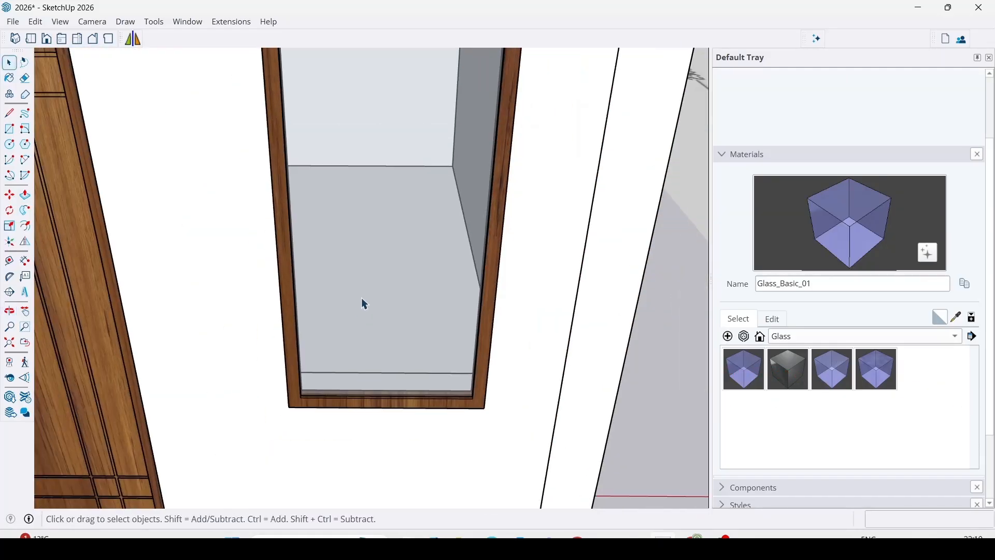
middle_click_drag(369, 307, 381, 220)
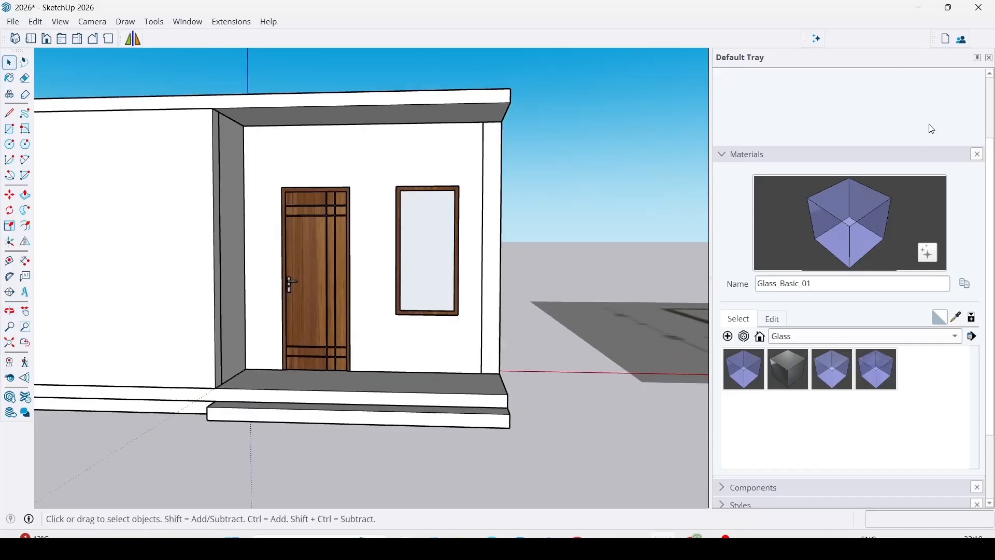
left_click(990, 58)
middle_click_drag(665, 267, 542, 273)
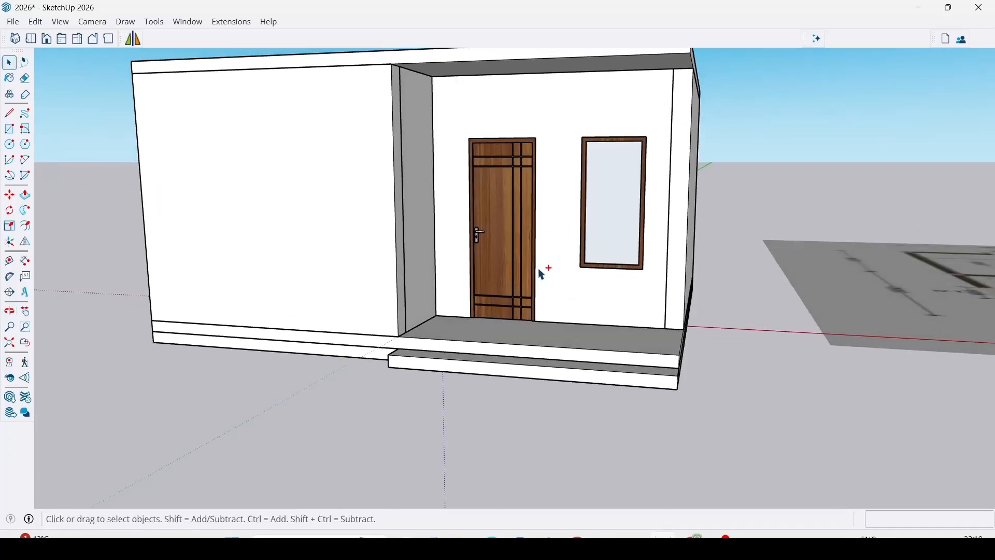
scroll(513, 231, "down", 4)
middle_click_drag(553, 202, 524, 251)
scroll(619, 241, "up", 4)
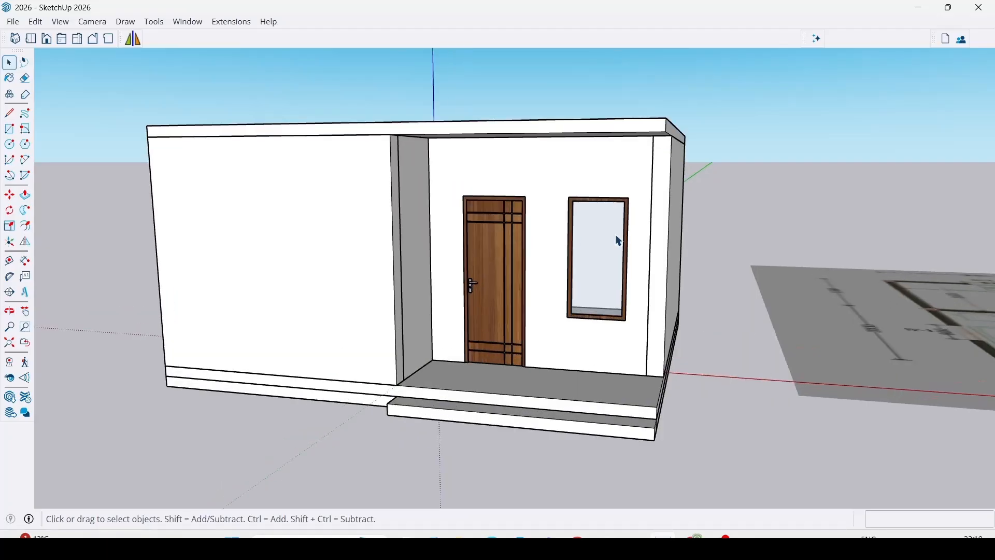
scroll(471, 415, "up", 1)
middle_click_drag(471, 415, 573, 440)
scroll(596, 448, "up", 3)
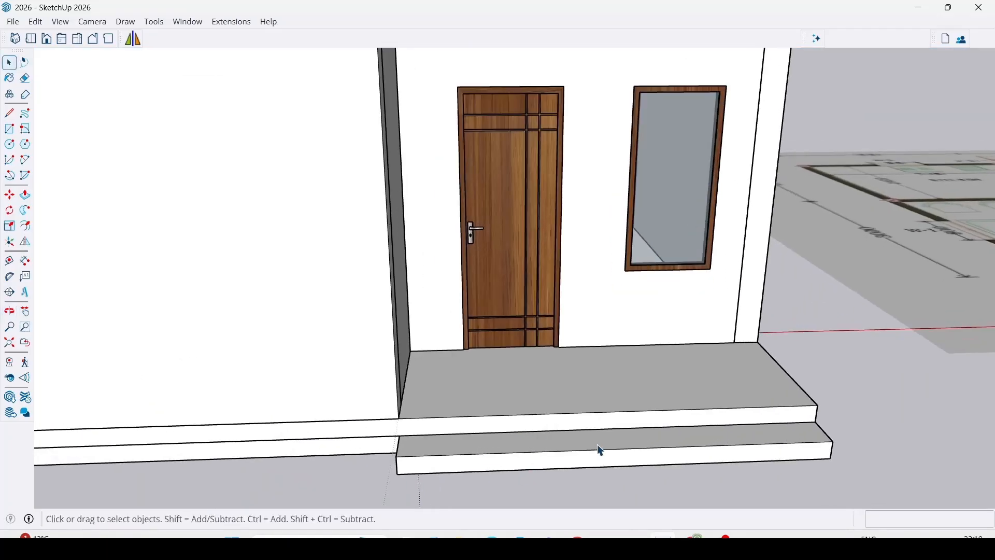
Check the floor plan sheet, then switch to New_PMAY-G_Model-1.pdf to review the house views and schedule of openings.
scroll(352, 372, "down", 2)
scroll(353, 372, "down", 3)
middle_click_drag(699, 338, 156, 357, "shift")
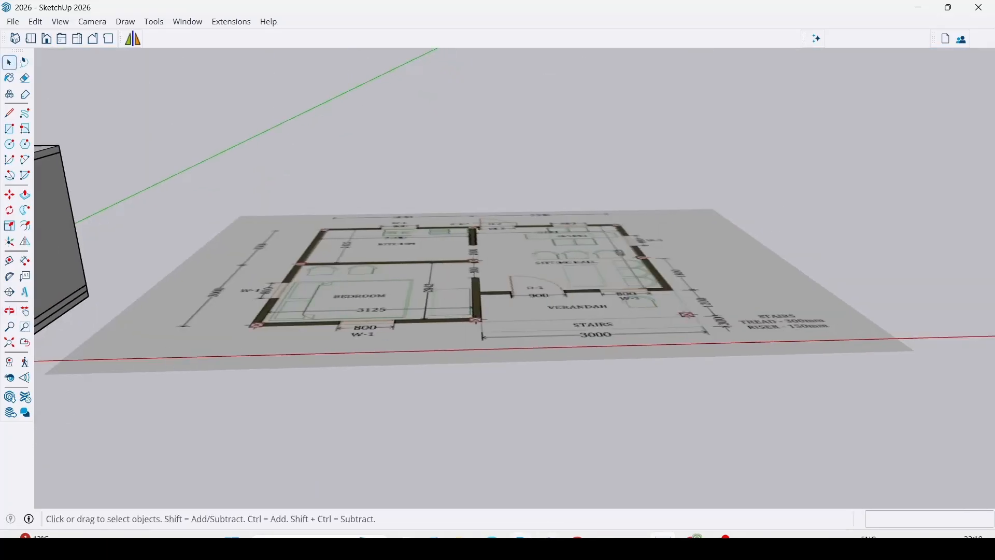
left_click(492, 544)
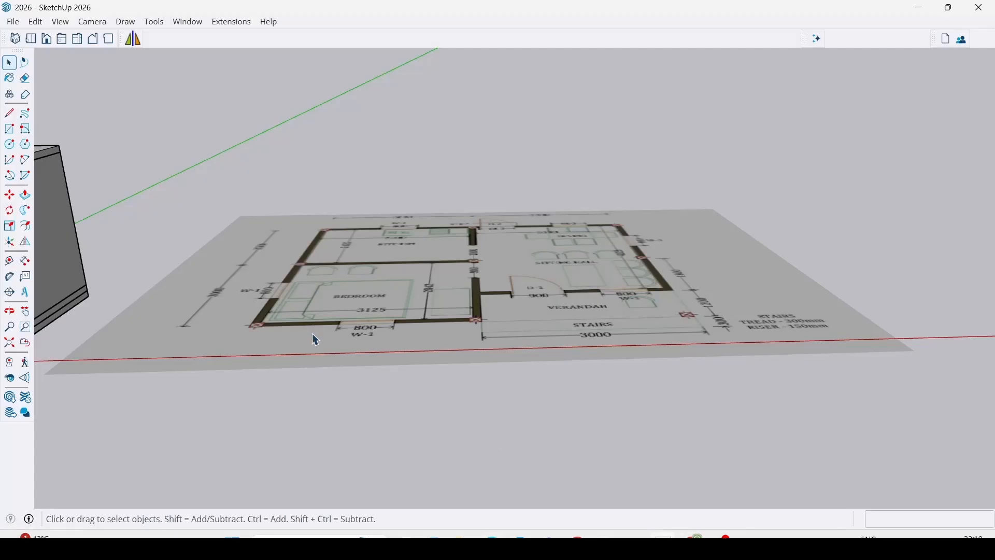
scroll(312, 334, "down", 5)
scroll(537, 328, "up", 5)
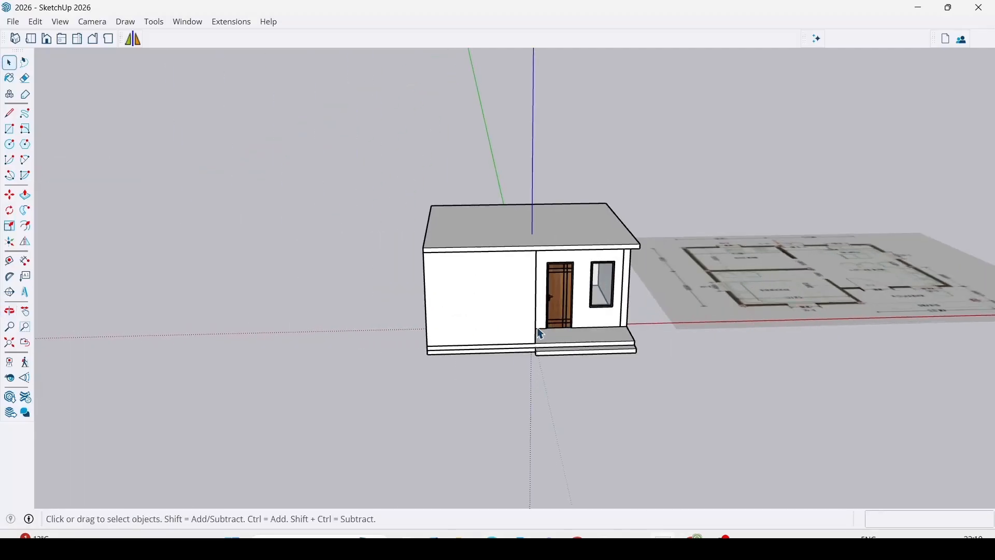
Switch back to SketchUp and hide the roof slab group.
scroll(537, 327, "up", 3)
scroll(609, 302, "up", 4)
middle_click_drag(286, 350, 177, 354)
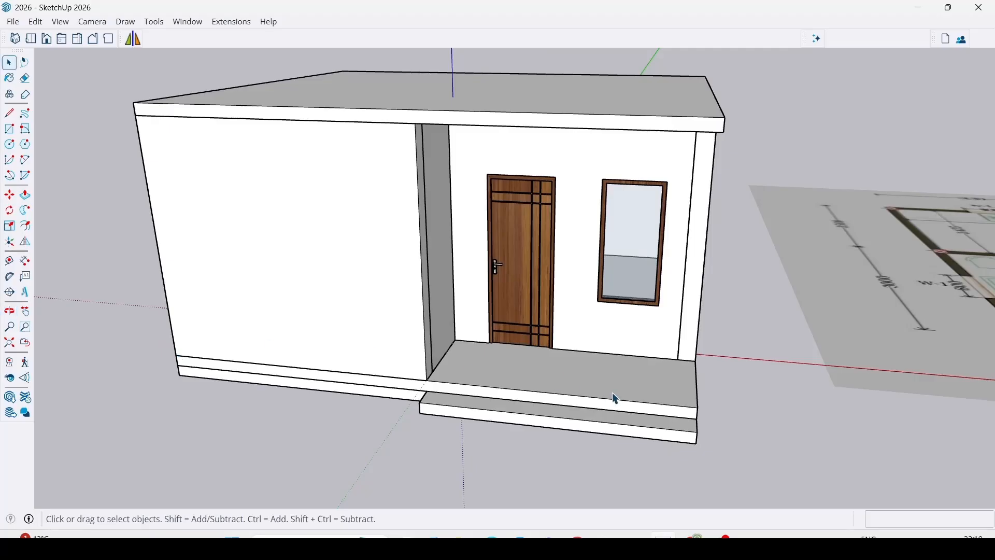
middle_click_drag(616, 399, 609, 365)
scroll(628, 278, "down", 5)
middle_click_drag(628, 278, 576, 178)
right_click(577, 179)
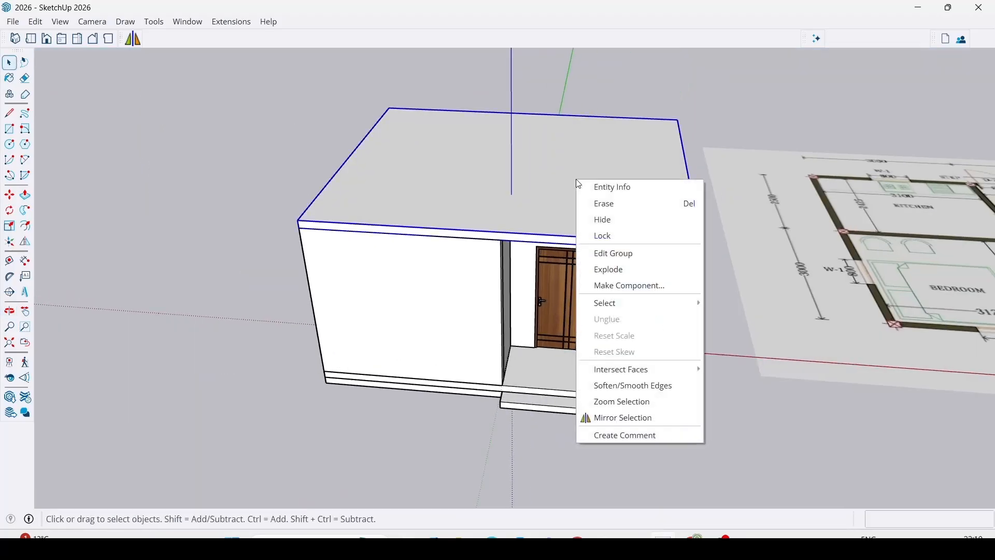
left_click(615, 220)
Examine the floor plan sheet for the window and door positions in the outer walls.
middle_click_drag(615, 220, 606, 156)
middle_click_drag(562, 340, 293, 388, "shift")
scroll(700, 210, "up", 6)
middle_click_drag(549, 223, 554, 275, "shift")
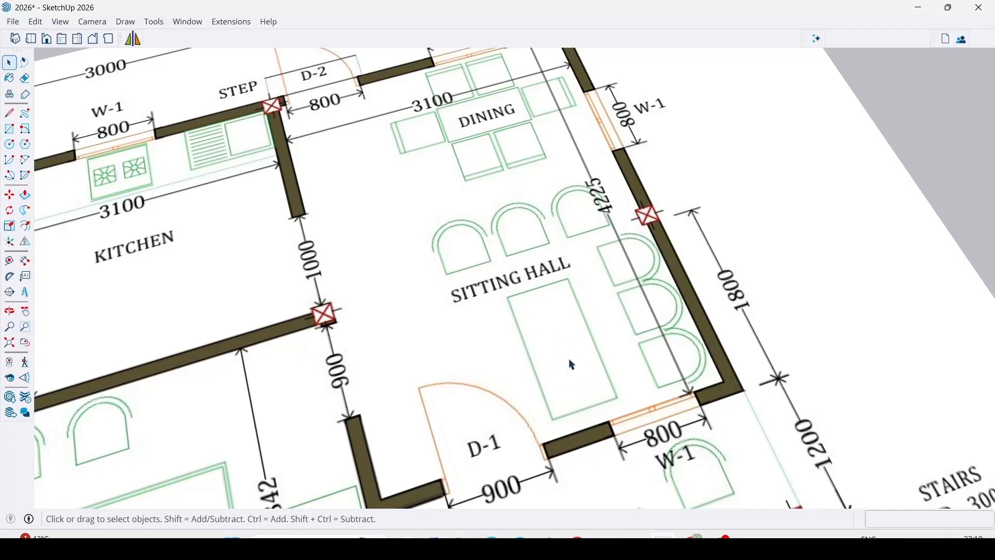
scroll(618, 250, "down", 2)
scroll(695, 249, "down", 10)
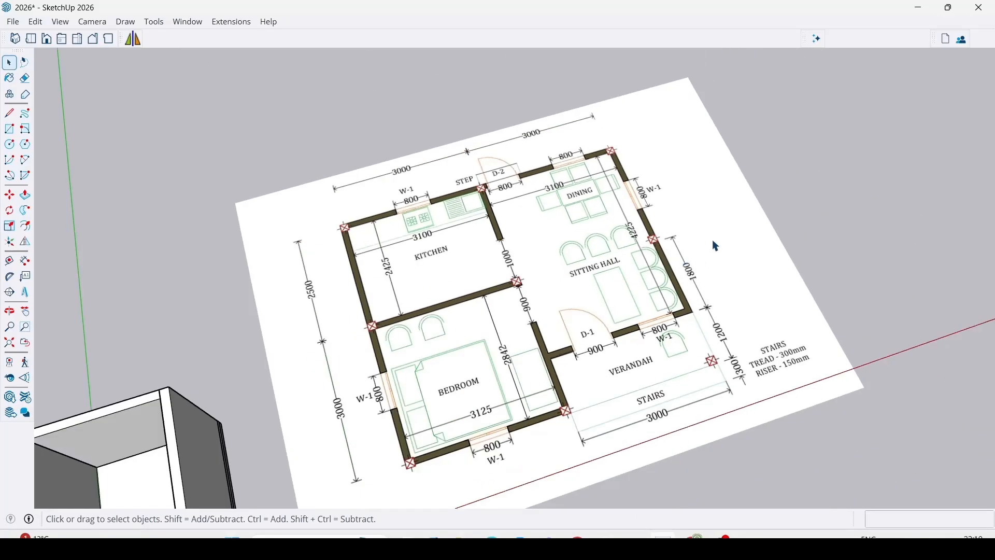
Open 3D Warehouse and search its models for "sofa set".
scroll(578, 324, "up", 9)
middle_click_drag(550, 320, 587, 289)
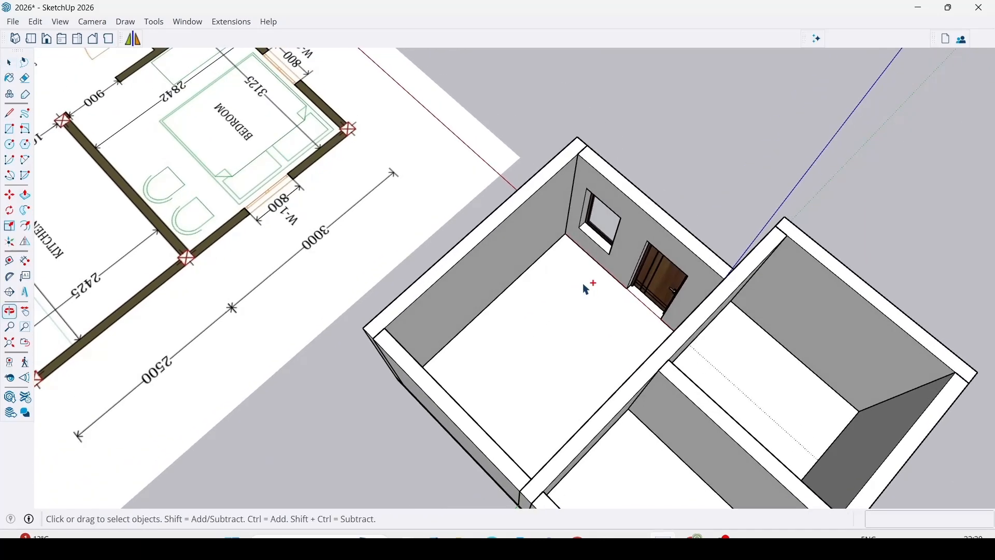
left_click(9, 397)
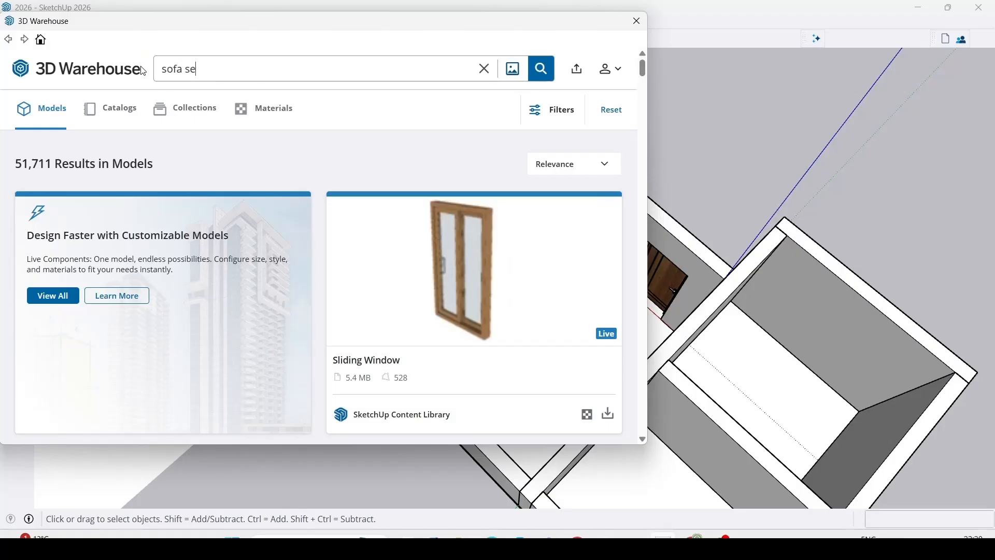
key("Return")
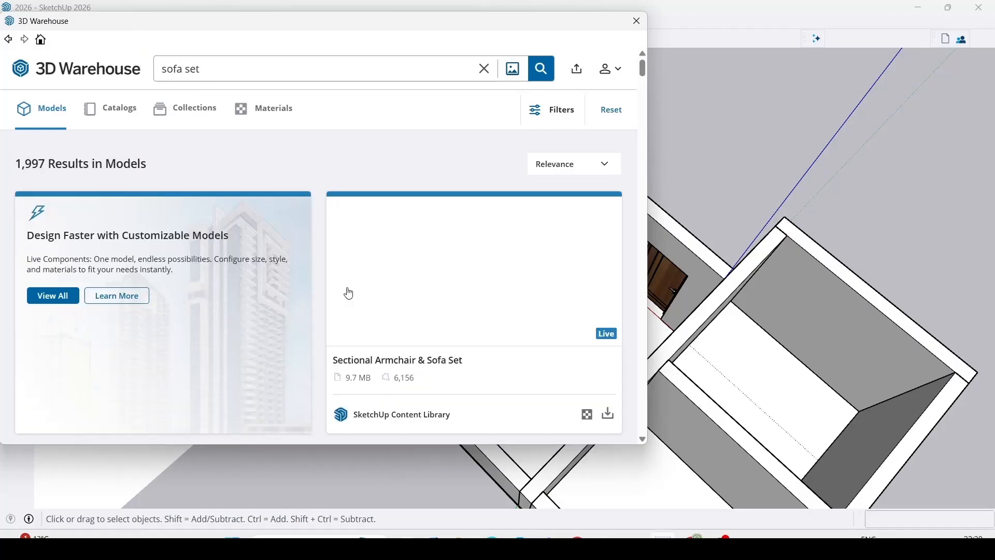
Browse the sofa set models and load "Sofa Set Collection" directly into the SketchUp model.
scroll(356, 299, "down", 2)
scroll(411, 281, "up", 2)
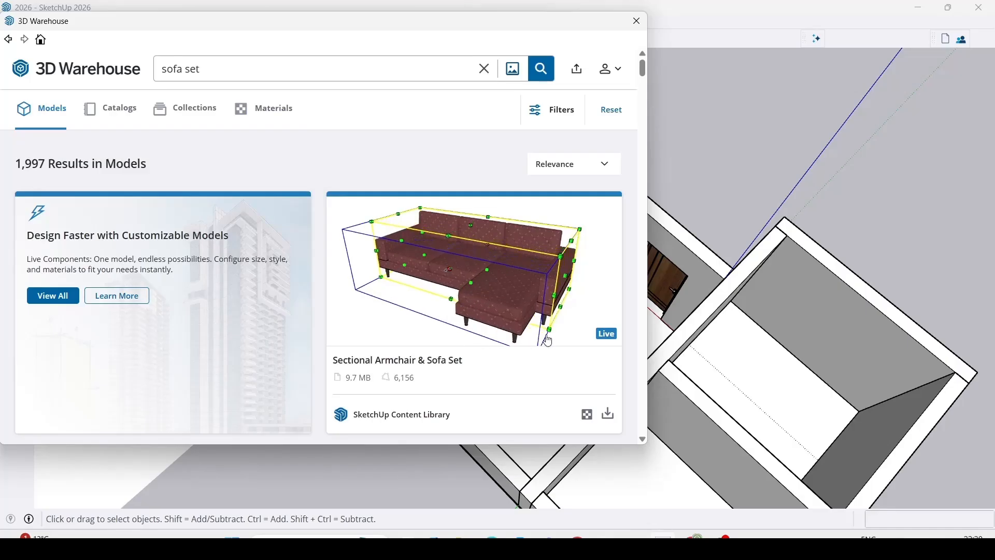
scroll(475, 267, "down", 4)
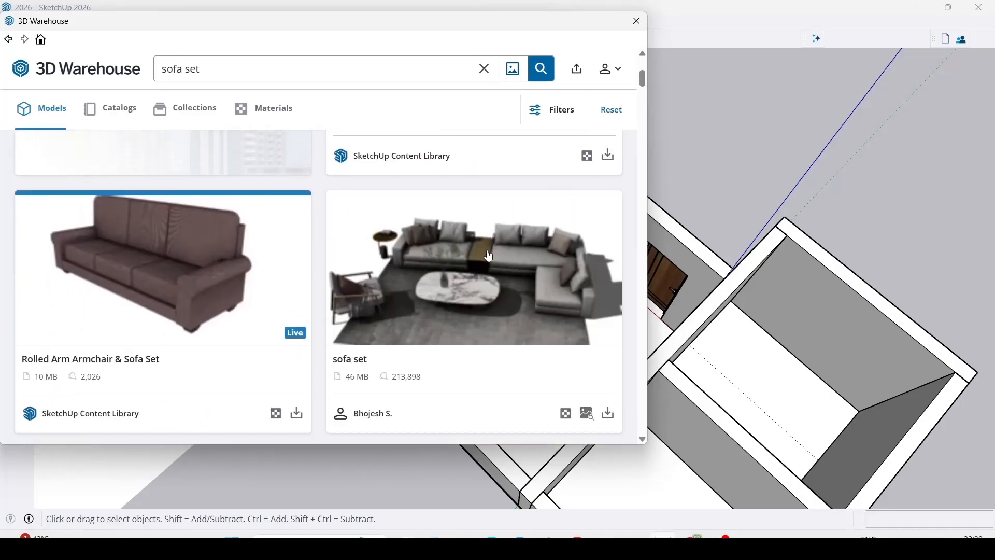
scroll(441, 197, "down", 3)
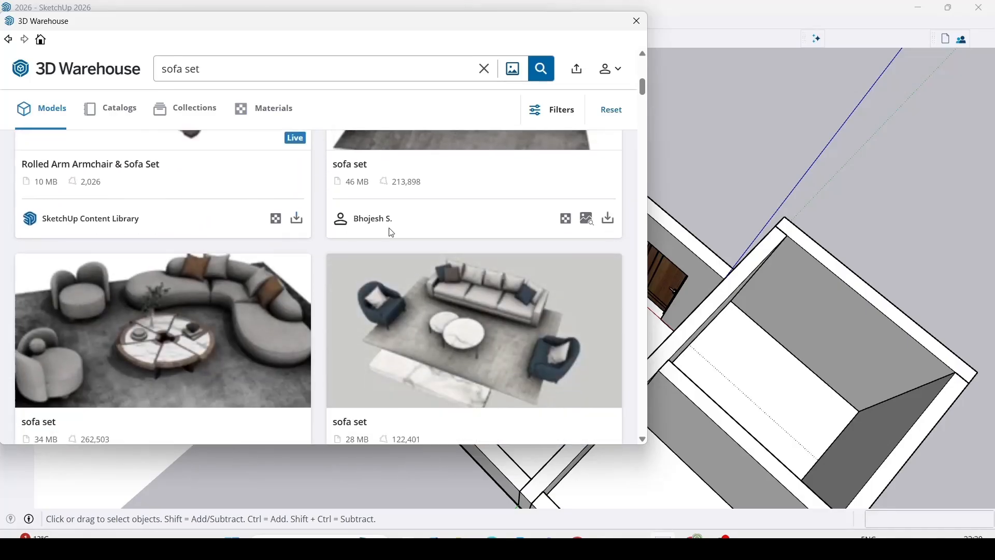
scroll(433, 228, "down", 1)
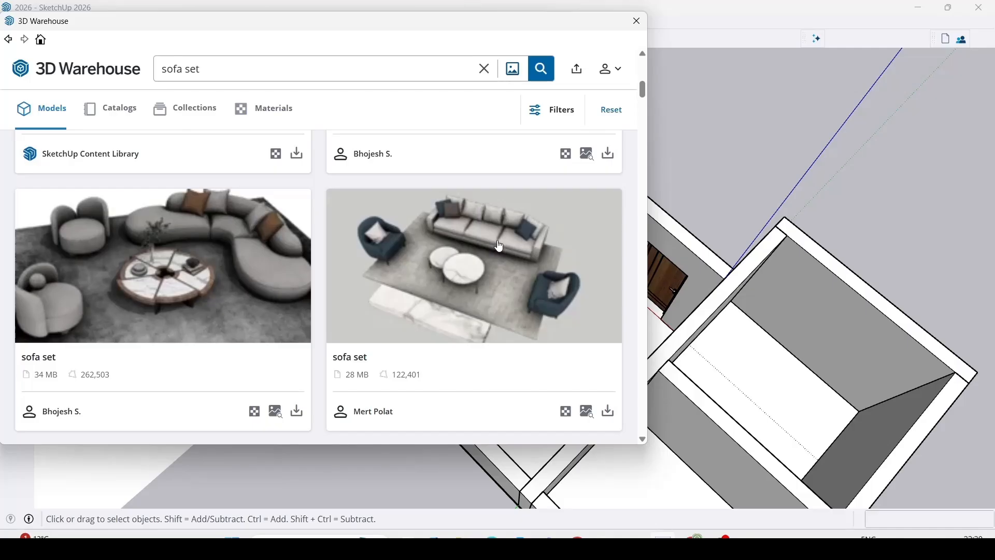
scroll(501, 246, "down", 1)
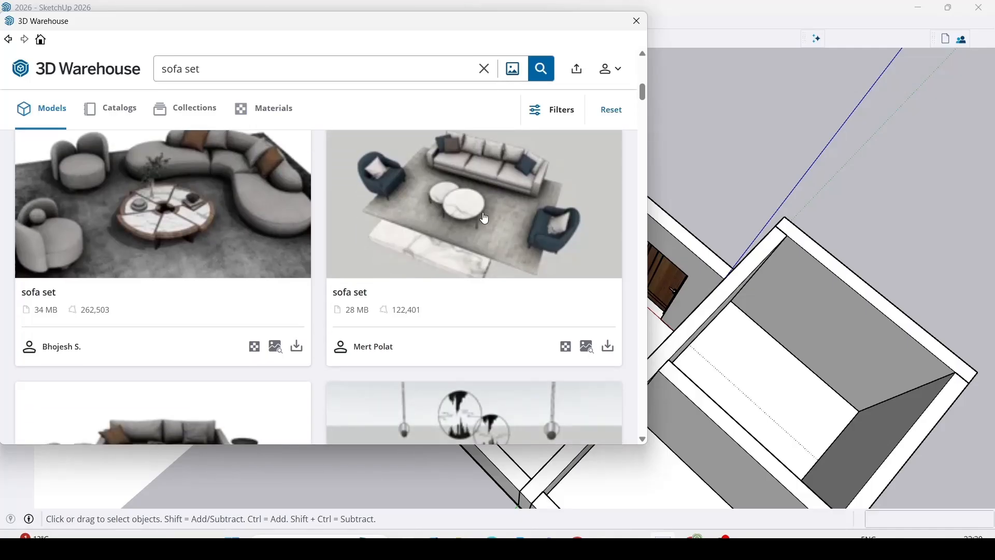
scroll(485, 219, "down", 2)
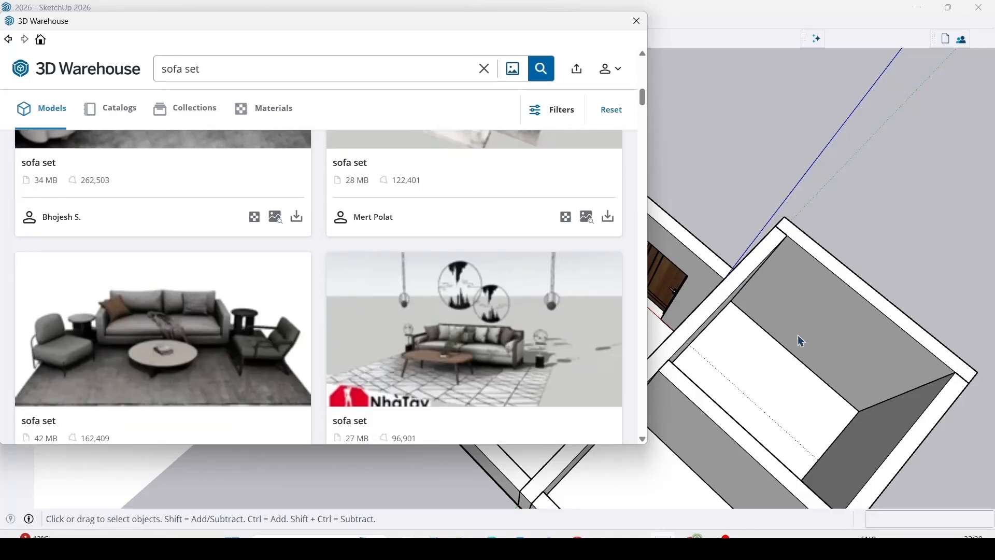
scroll(342, 300, "up", 3)
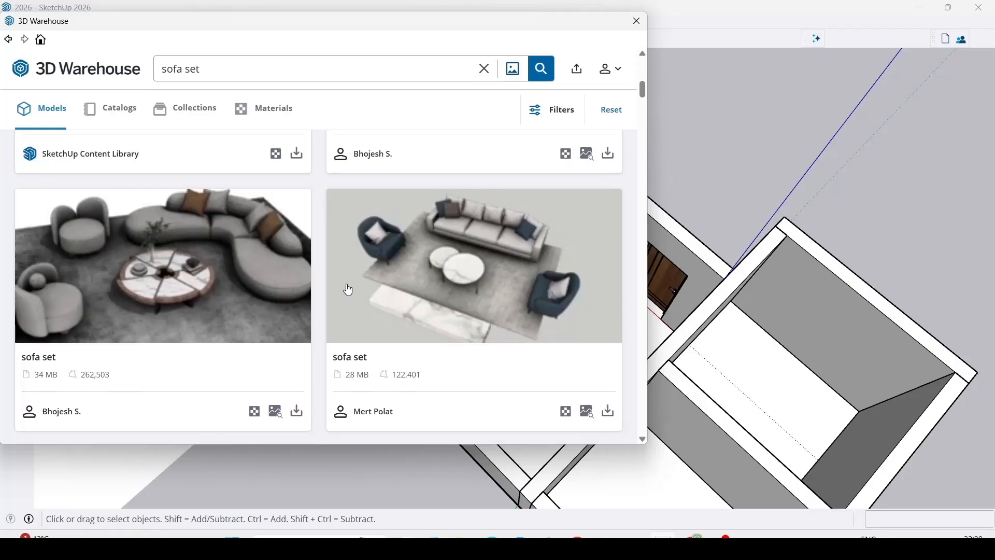
scroll(304, 239, "down", 5)
scroll(497, 239, "down", 2)
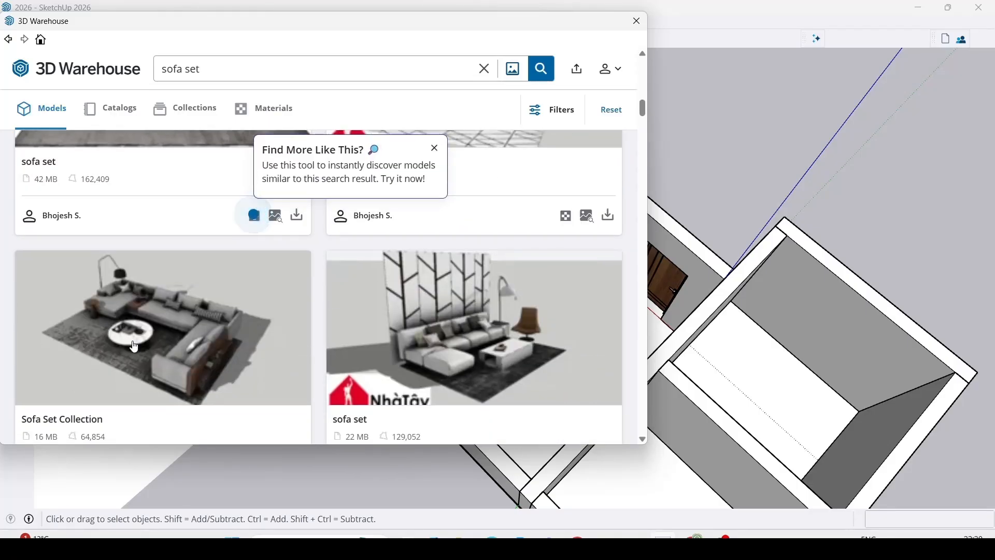
scroll(134, 346, "down", 1)
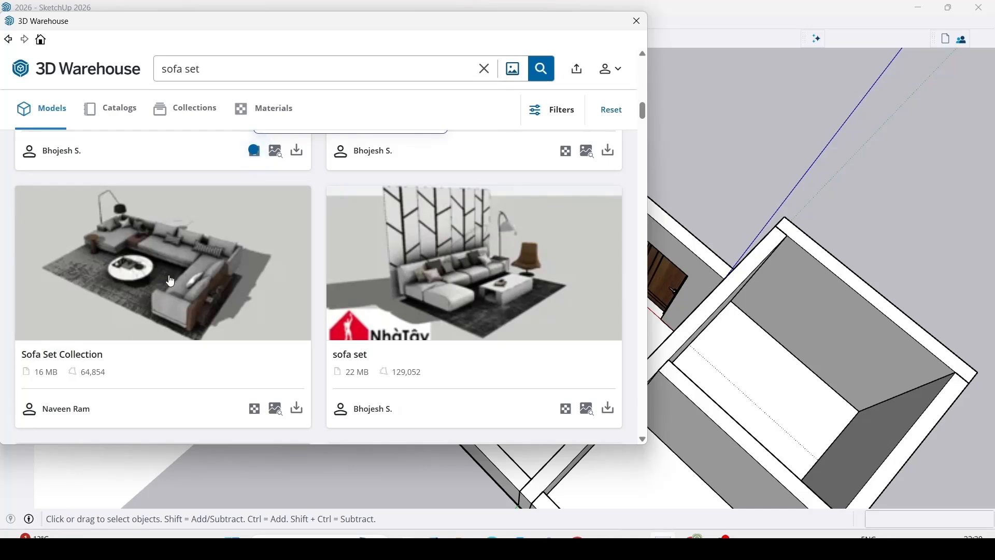
left_click(295, 409)
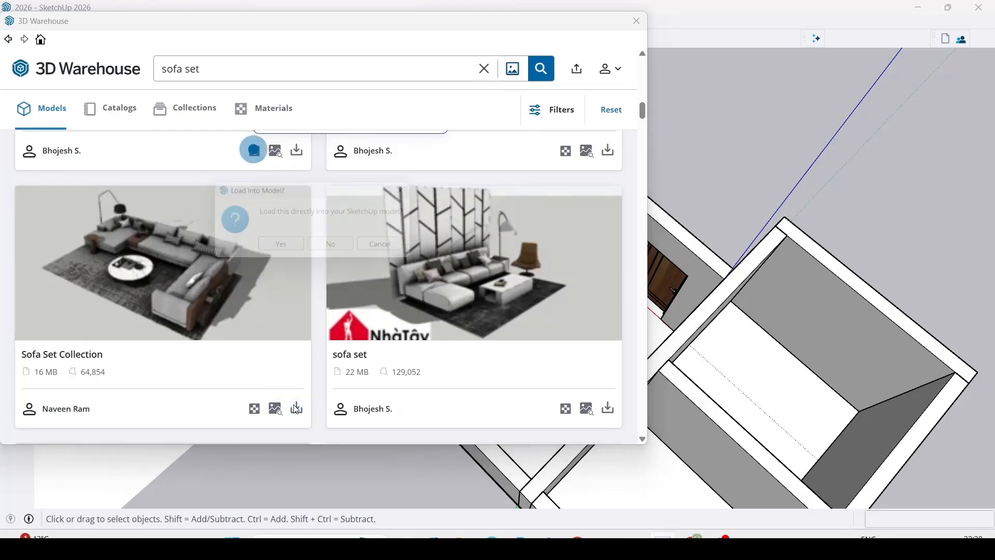
left_click(278, 247)
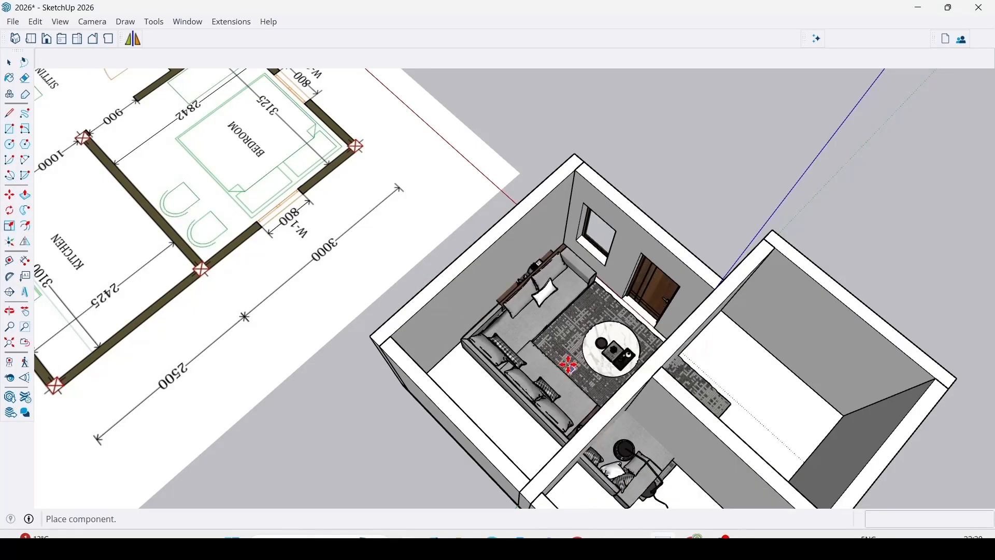
Place the loaded sofa set on the floor of the room with the window and wooden door.
scroll(549, 347, "up", 6)
scroll(549, 347, "down", 3)
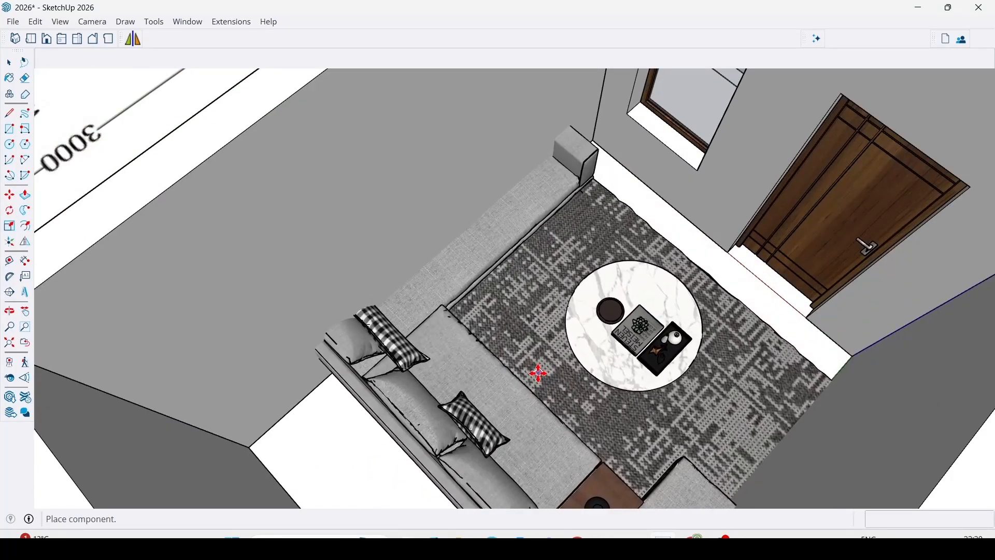
left_click(560, 344)
scroll(560, 344, "down", 8)
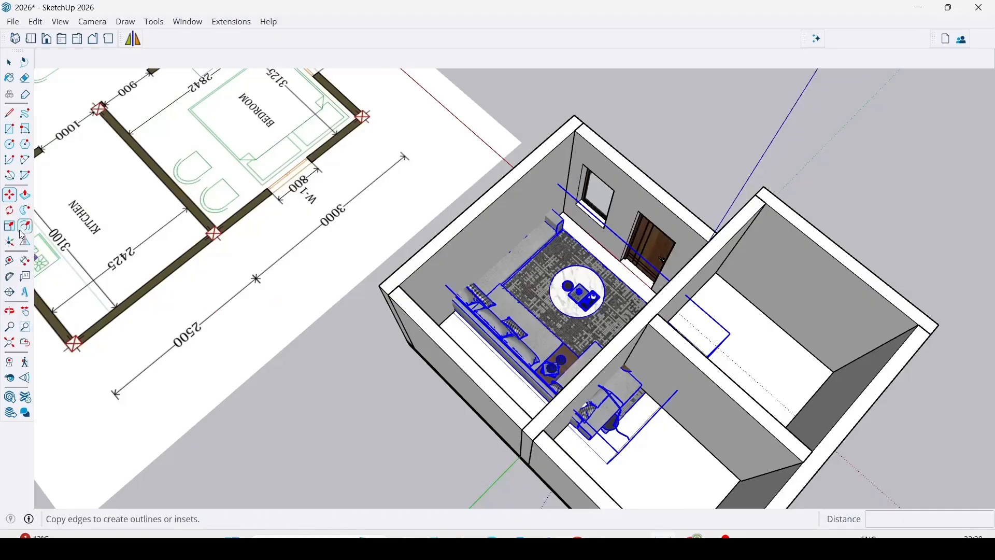
Rotate the sofa set a quarter turn in the horizontal plane about a point outside the house.
left_click(10, 213)
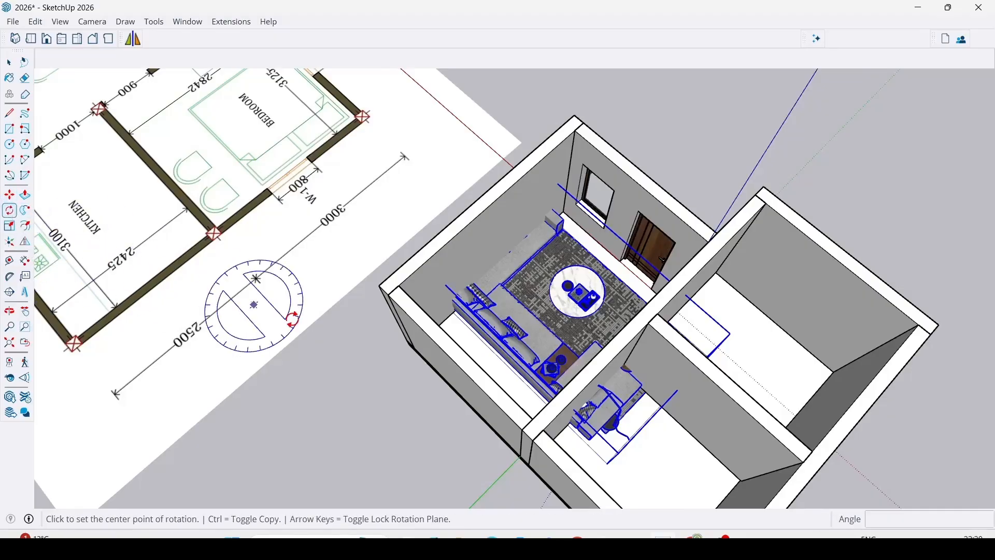
scroll(506, 380, "up", 3)
scroll(282, 327, "down", 3)
middle_click_drag(290, 387, 333, 400)
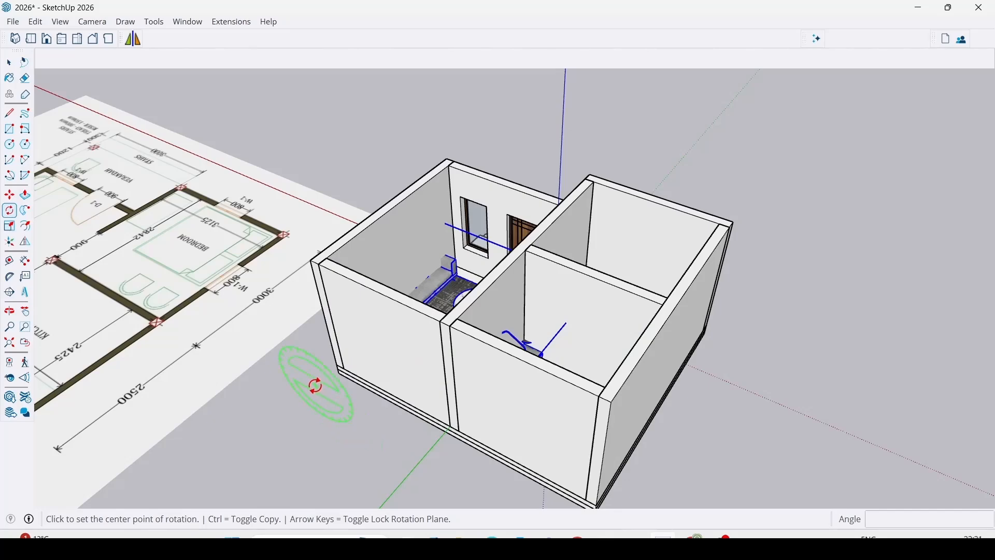
key("Right")
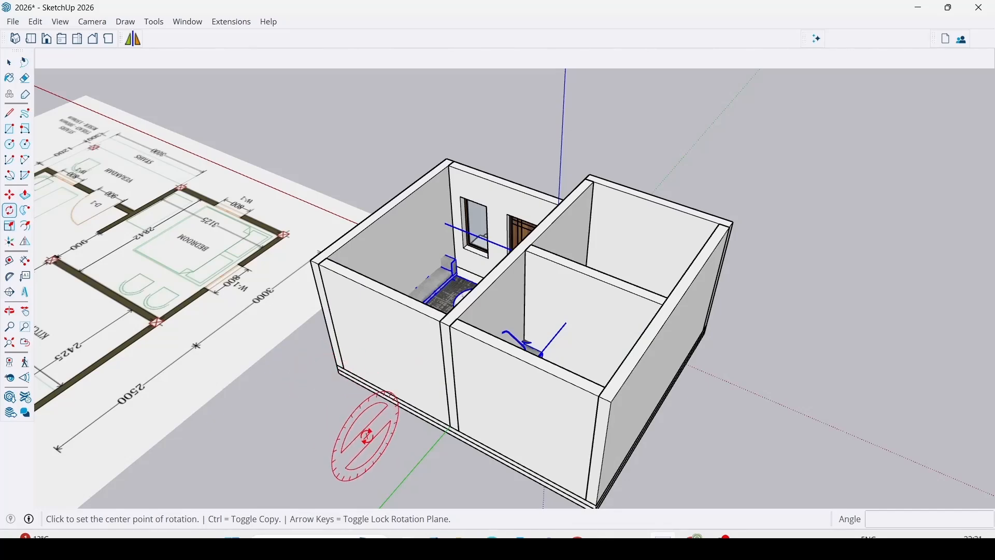
key("Up")
scroll(382, 378, "down", 2)
middle_click_drag(382, 379, 446, 469)
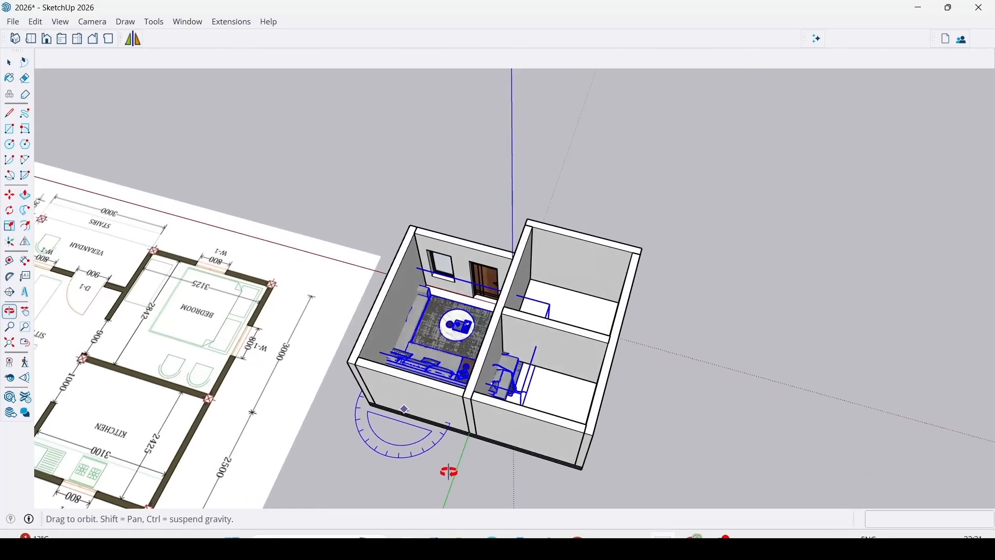
left_click(357, 464)
scroll(414, 384, "down", 2)
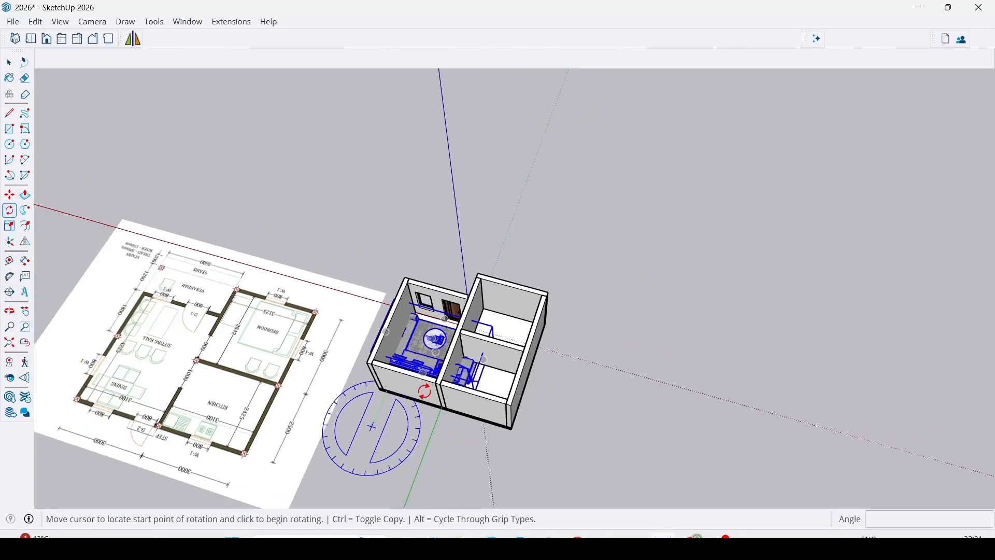
left_click(454, 454)
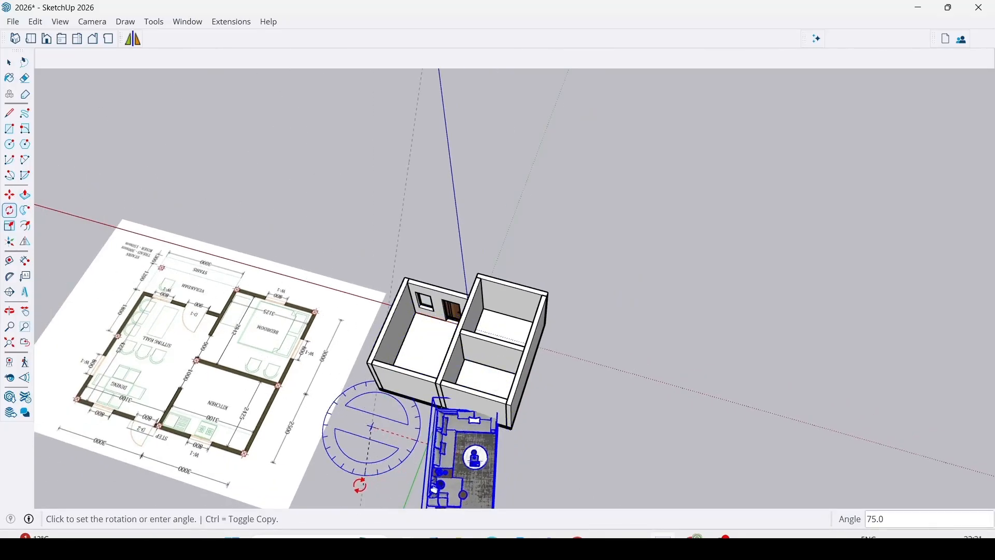
left_click(360, 485)
key("space")
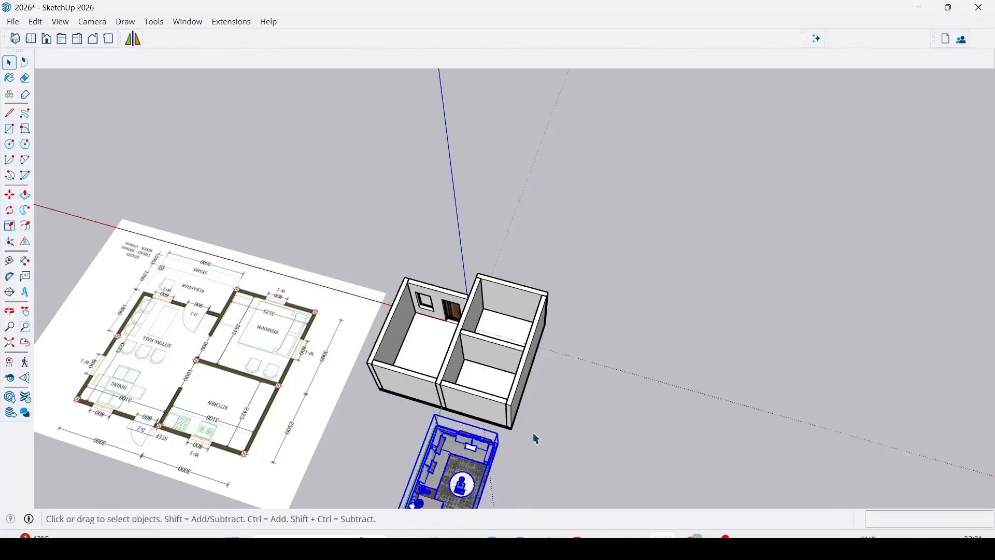
Move the rotated sofa set by its corner into the room corner beside the glazed window.
middle_click_drag(532, 438, 970, 506)
scroll(751, 306, "up", 4)
key("m")
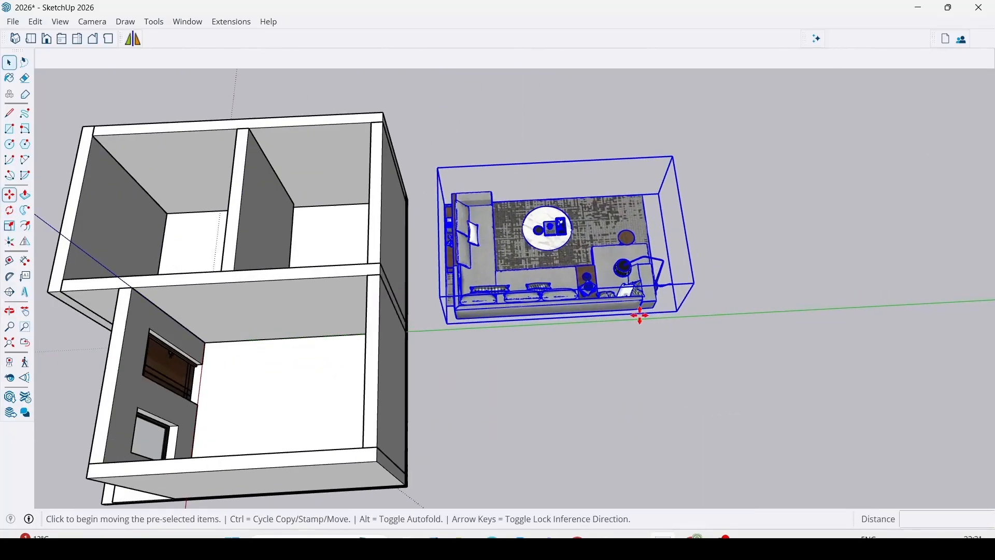
scroll(441, 325, "up", 3)
left_click(444, 329)
middle_click_drag(400, 329, 850, 305)
scroll(829, 303, "down", 6)
middle_click_drag(506, 337, 664, 420)
scroll(665, 417, "up", 3)
scroll(664, 415, "up", 2)
left_click(665, 346)
scroll(575, 357, "down", 4)
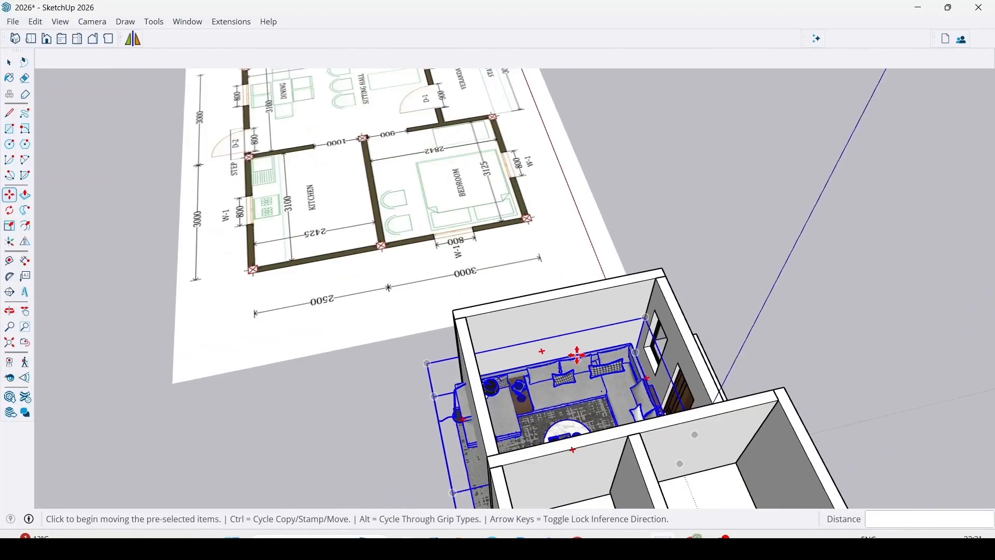
Examine from several angles how the sofa set fits against the room's walls, window and door.
key("space")
middle_click_drag(521, 386, 926, 421)
scroll(576, 197, "up", 8)
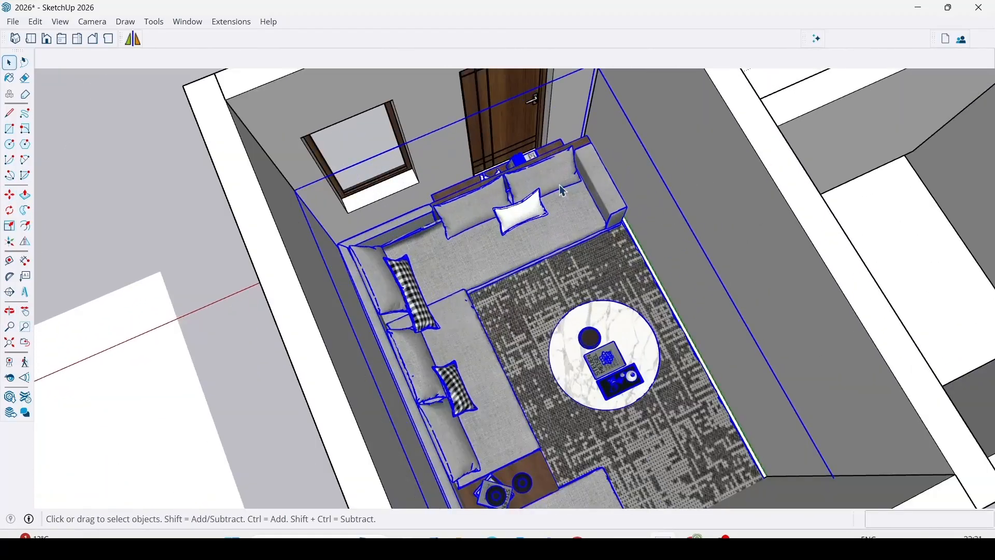
middle_click_drag(541, 340, 337, 386)
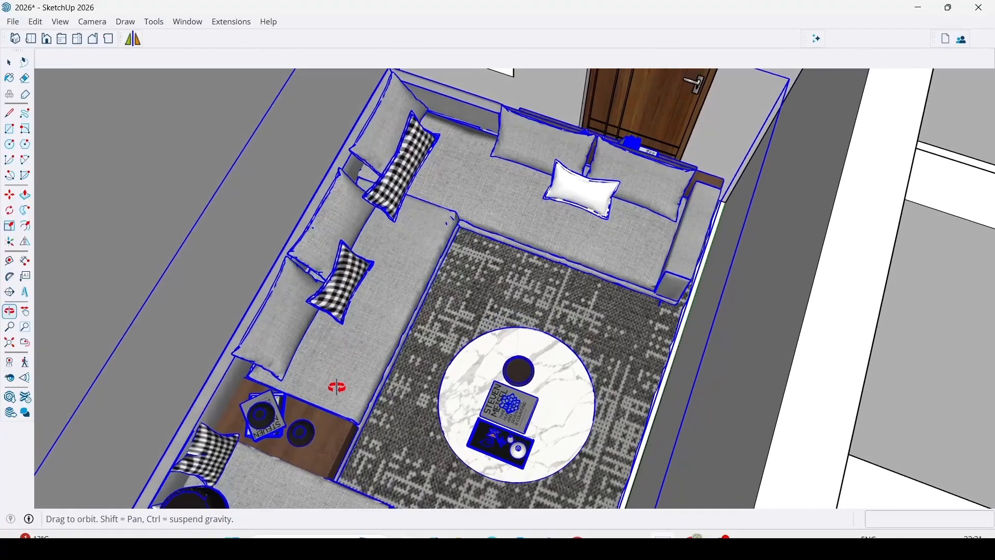
scroll(482, 341, "down", 3)
middle_click_drag(465, 325, 433, 224)
scroll(677, 357, "up", 4)
scroll(676, 357, "down", 4)
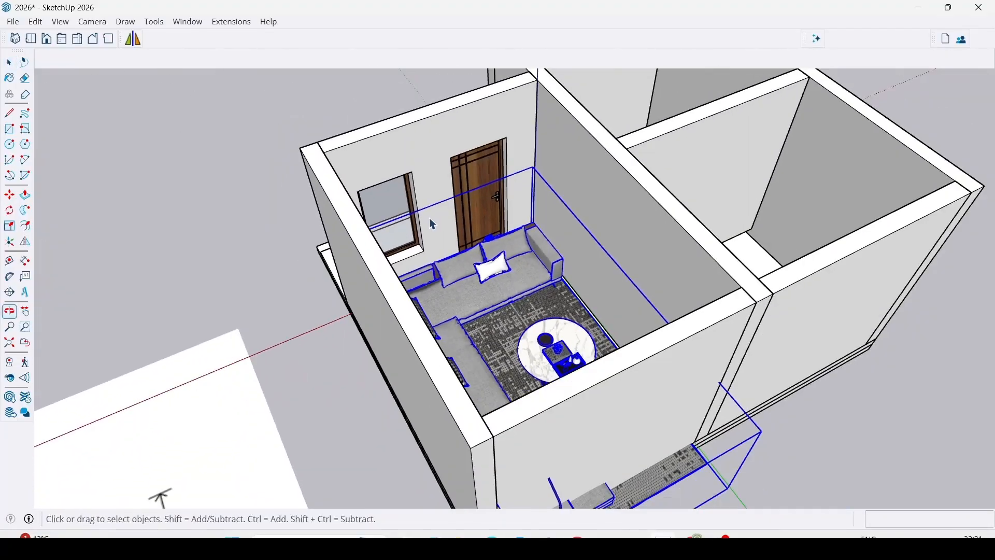
scroll(471, 249, "down", 2)
middle_click_drag(529, 266, 424, 351)
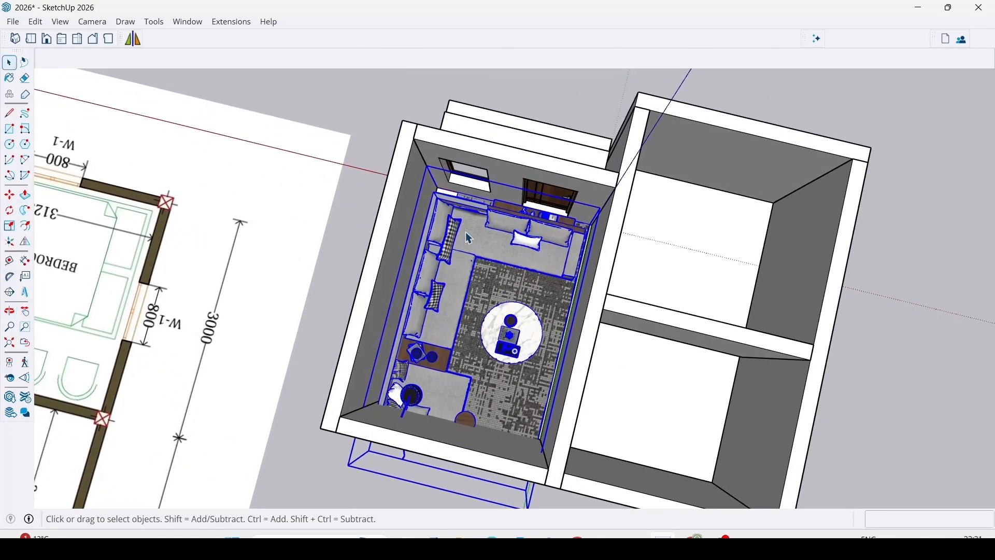
middle_click_drag(470, 238, 454, 265)
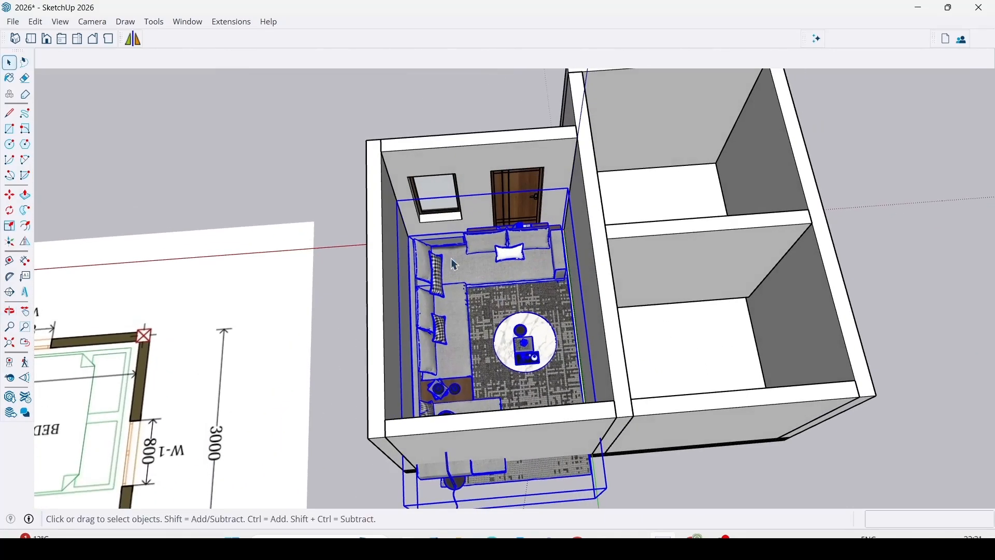
Scale the sofa set uniformly about its opposite corner by a factor of .5 and deselect it.
left_click(9, 226)
middle_click_drag(596, 291, 622, 161)
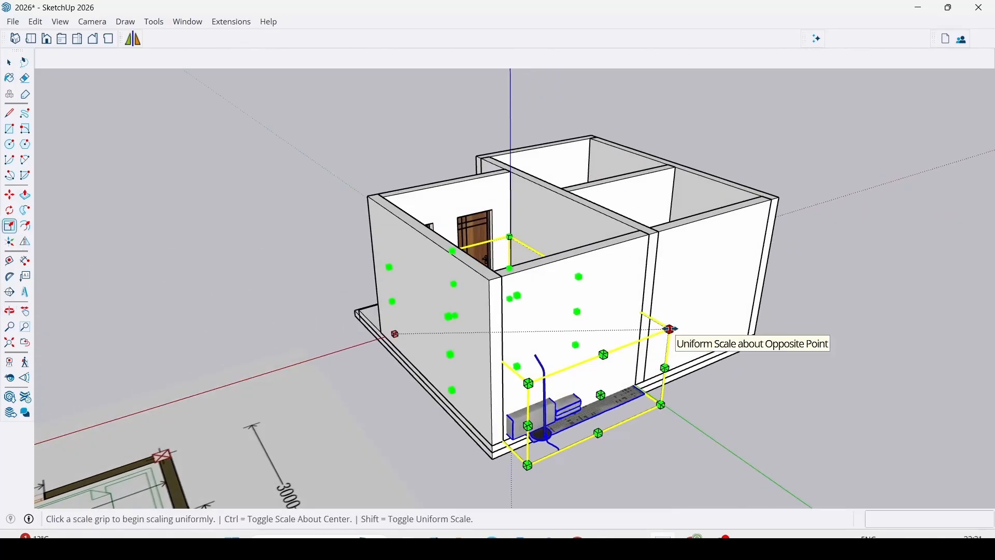
left_click(671, 329)
left_click(609, 329)
middle_click_drag(609, 328, 526, 517)
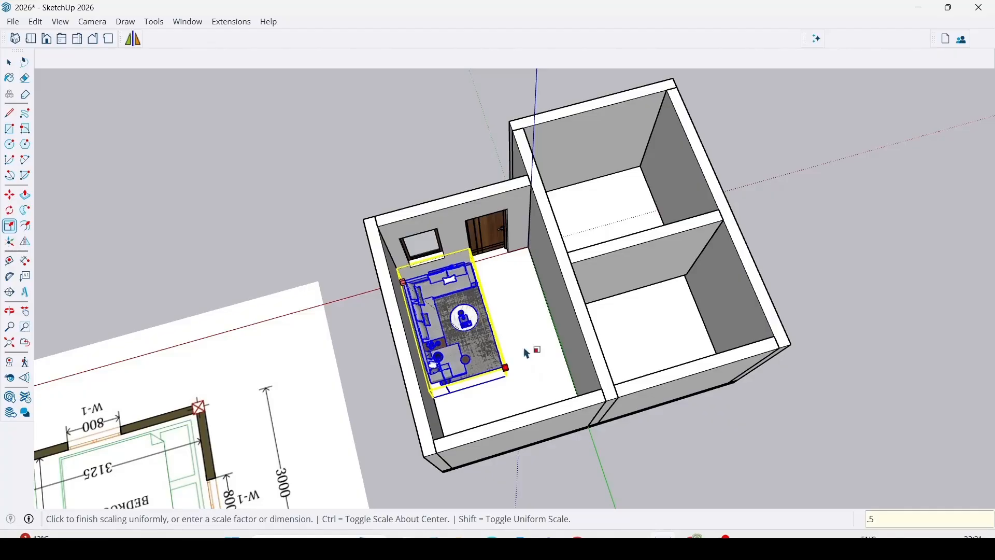
key("Return")
key("space")
left_click(807, 473)
Check the scaled sofa set beside the window and door, and delete it from the room.
scroll(451, 259, "up", 7)
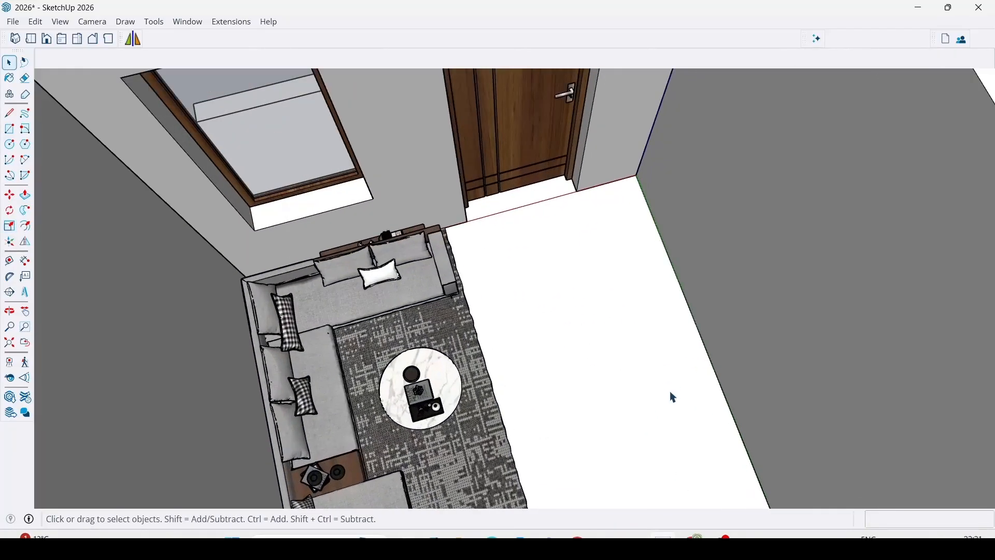
middle_click_drag(674, 397, 595, 256)
scroll(427, 300, "down", 3)
middle_click_drag(615, 189, 599, 229, "shift")
scroll(552, 316, "down", 3)
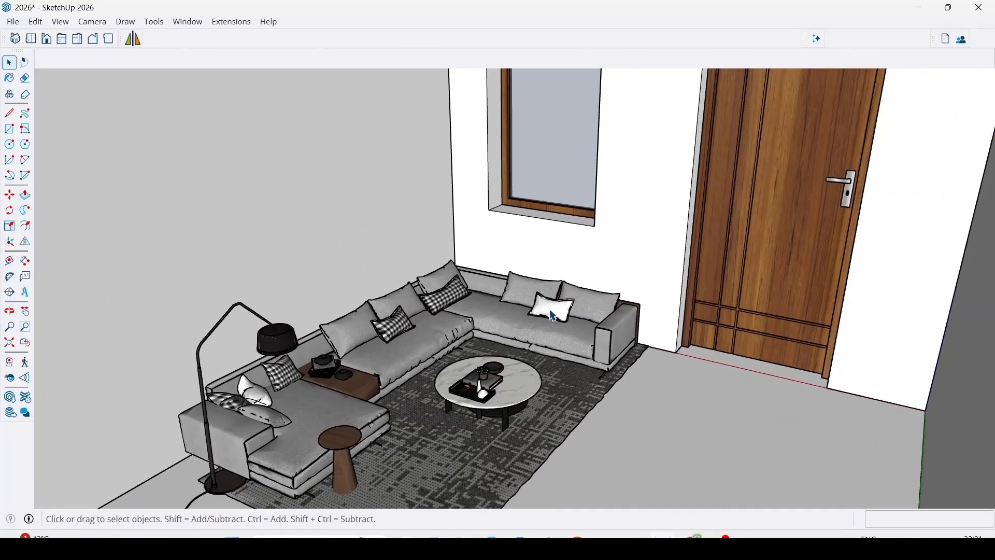
left_click(552, 315)
key("Delete")
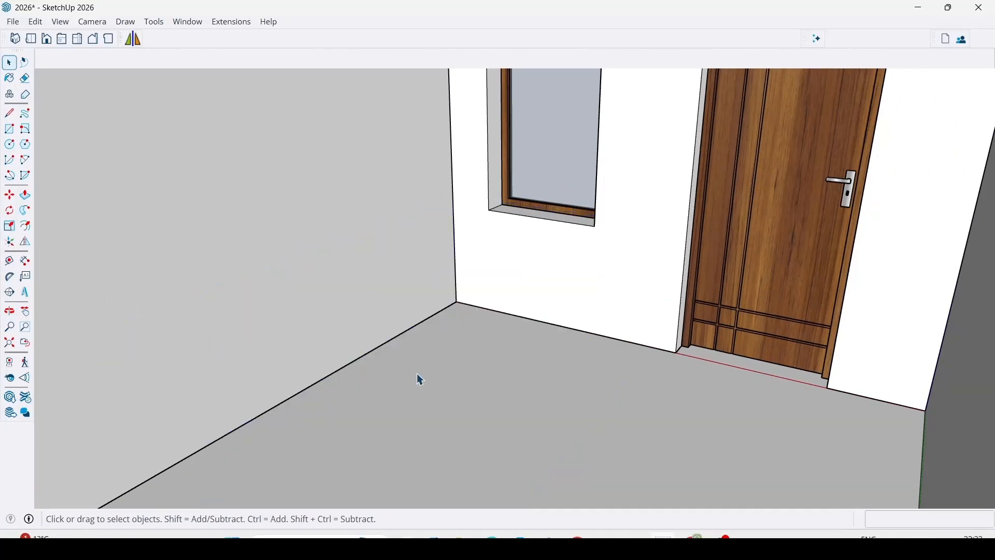
Load the 27 MB sofa set with the oval coffee table and round wall art from 3D Warehouse into the model.
left_click(11, 399)
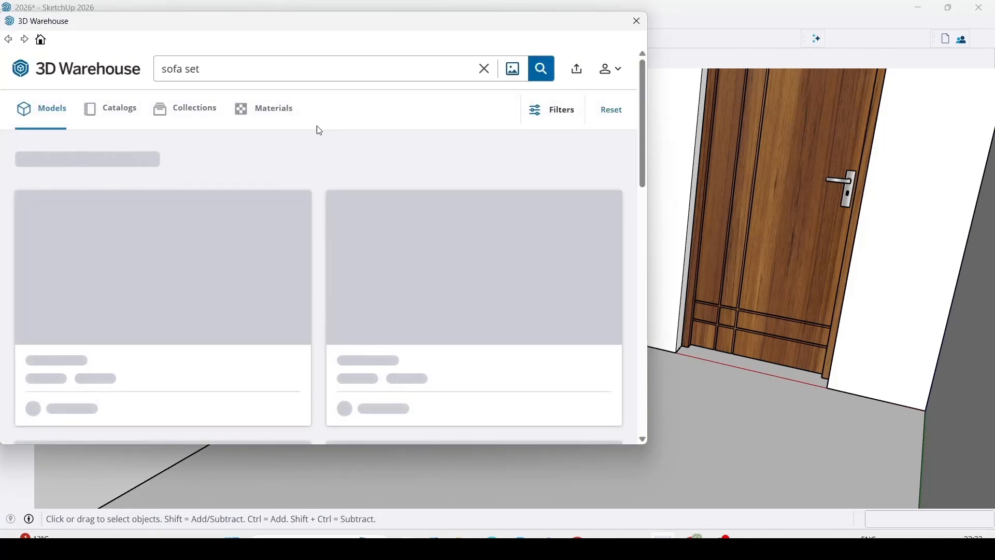
scroll(499, 314, "down", 5)
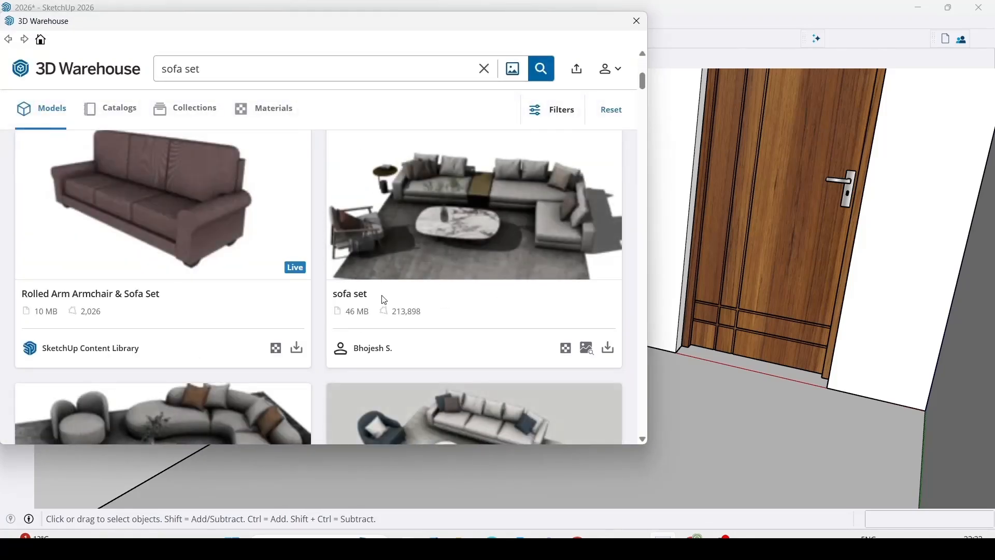
scroll(241, 314, "down", 3)
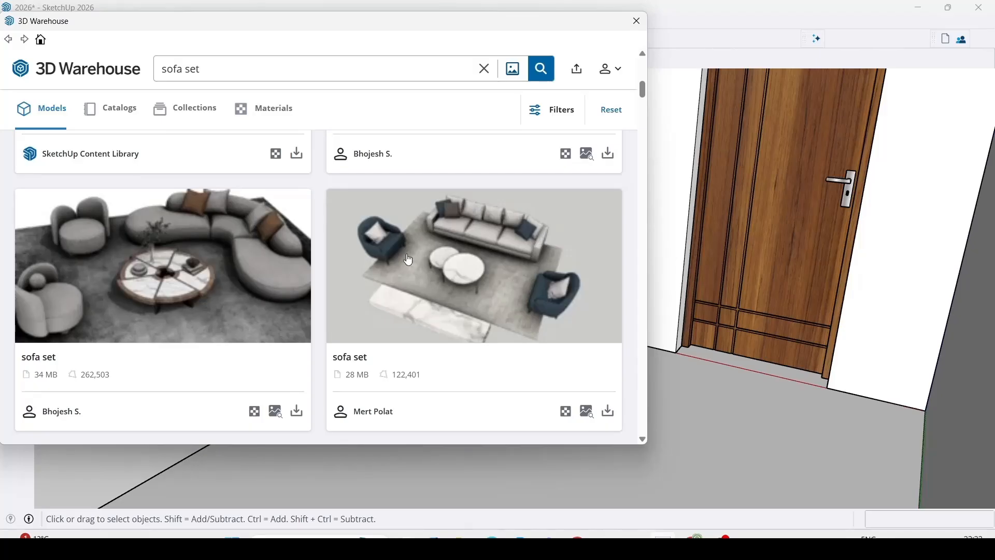
scroll(467, 261, "down", 5)
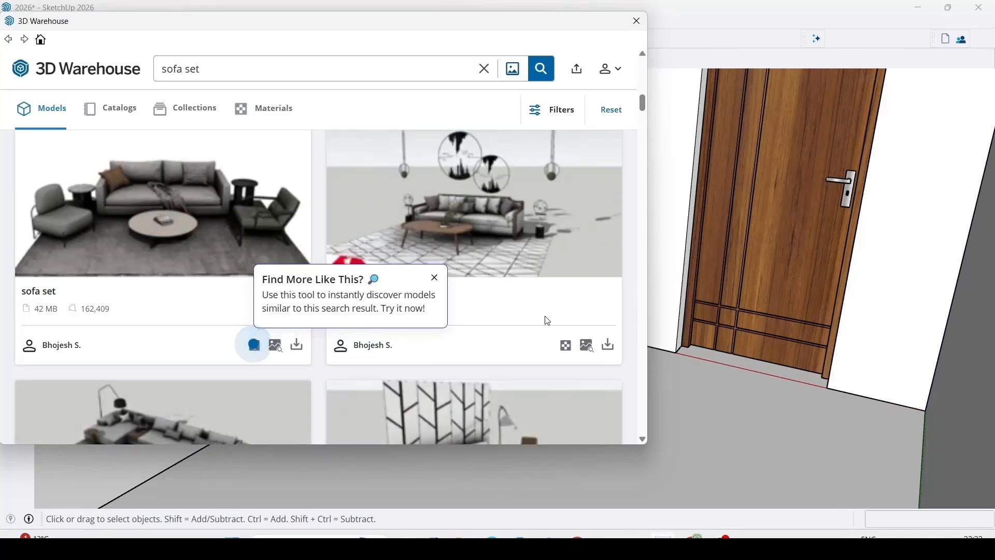
left_click(434, 278)
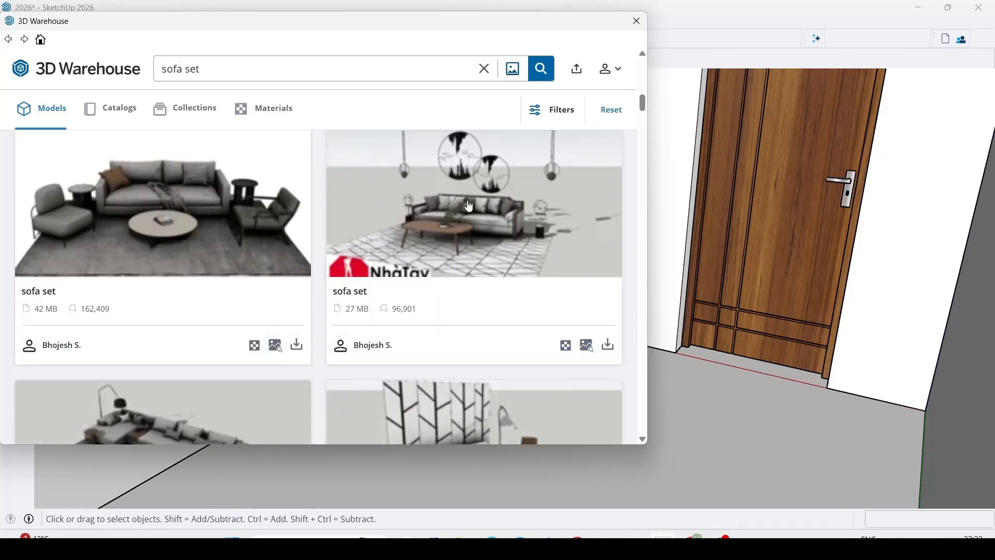
left_click(608, 345)
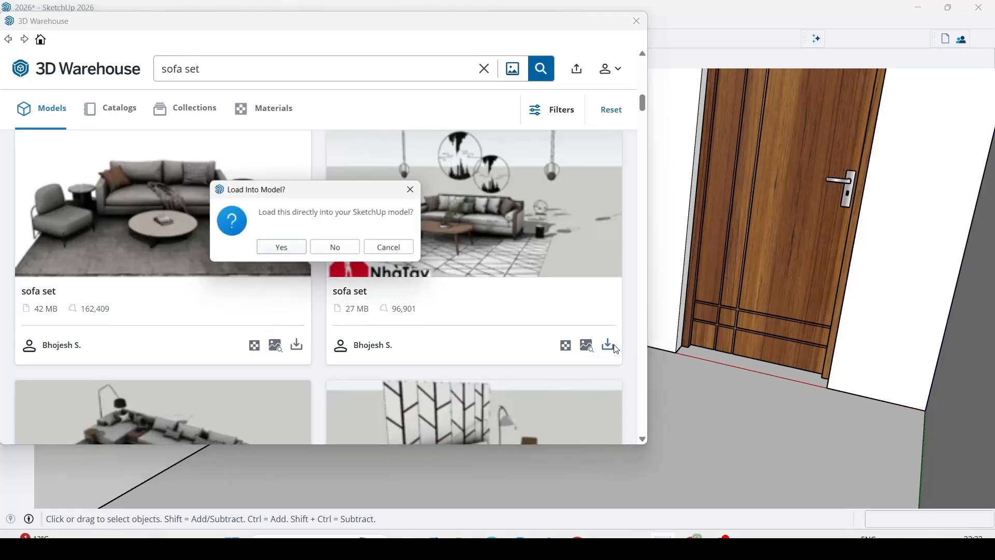
left_click(304, 252)
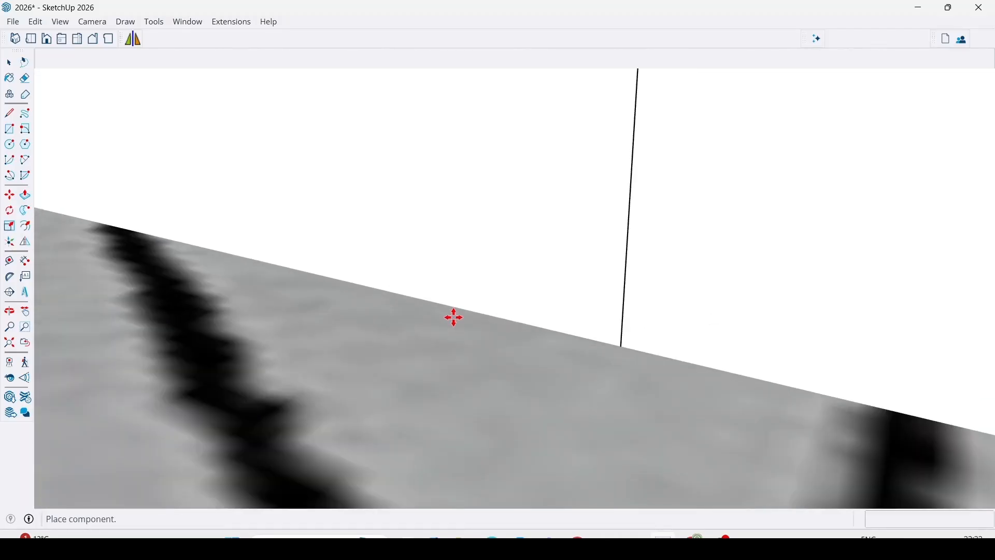
Place the sofa set on the floor of the room with the glazed window and door.
scroll(552, 328, "down", 9)
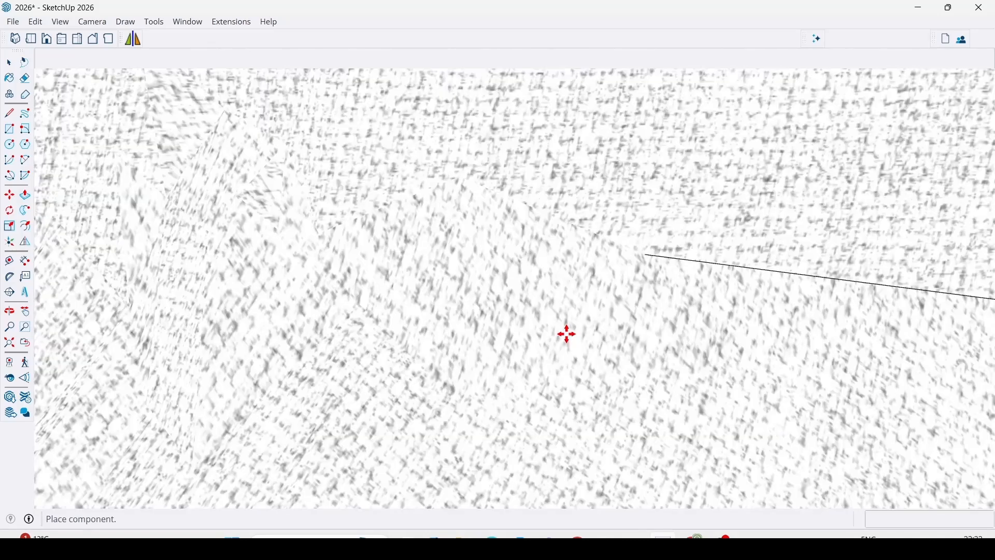
scroll(498, 328, "down", 10)
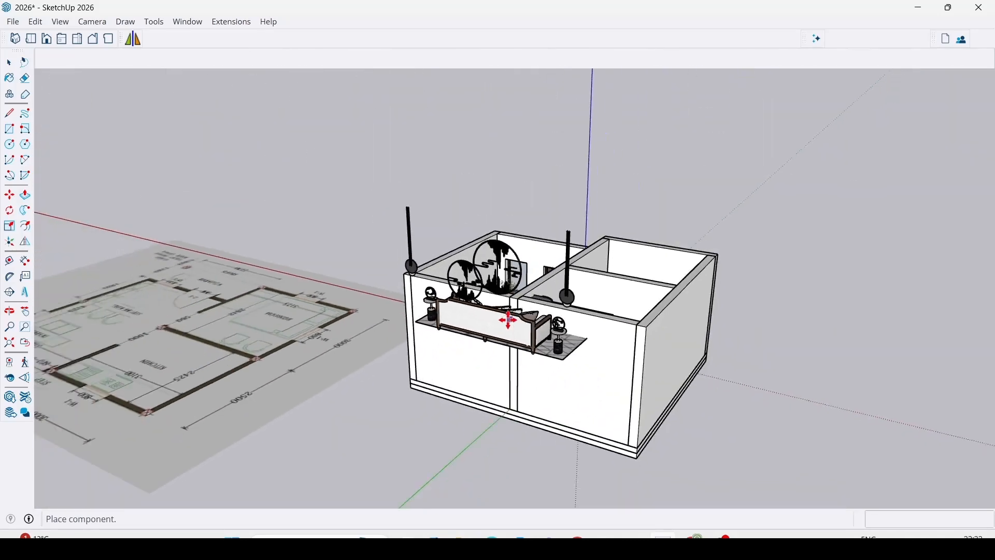
mouse_move(508, 324)
middle_mouse_down()
mouse_move(457, 373)
mouse_move(506, 330)
middle_mouse_up()
scroll(505, 329, "up", 10)
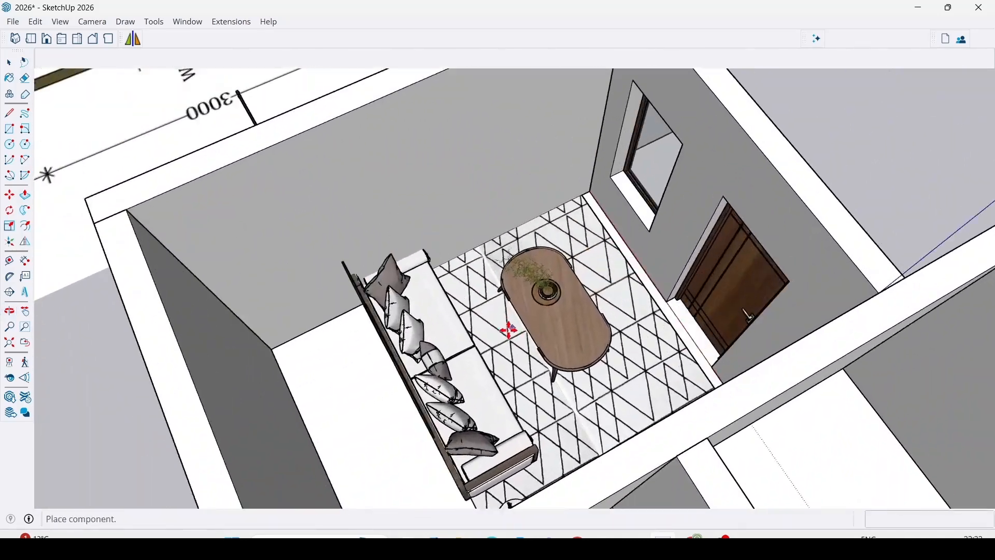
left_click(503, 332)
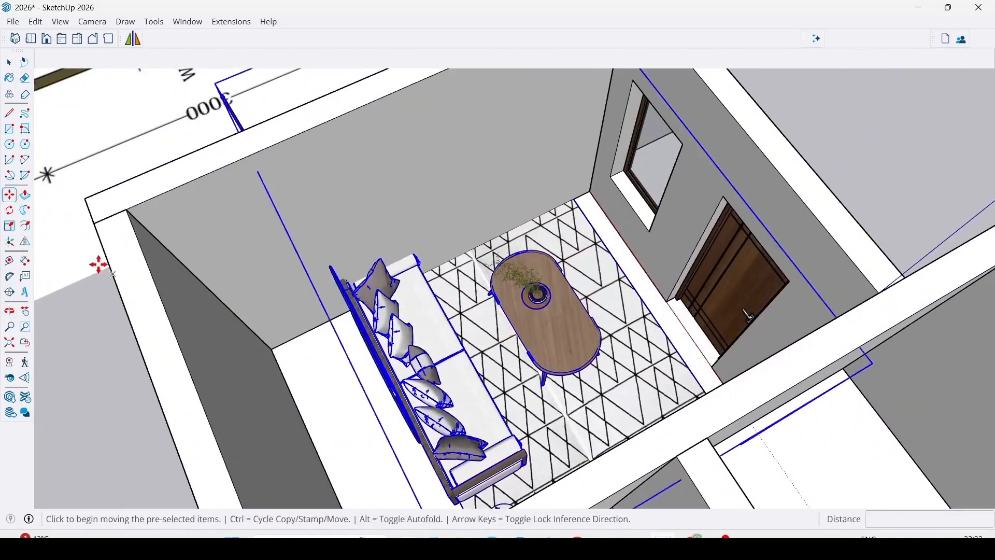
Rotate the placed sofa set 90 degrees on the floor plane so the sofa backs onto the long wall.
left_click(10, 210)
left_click(480, 341)
left_click(501, 356)
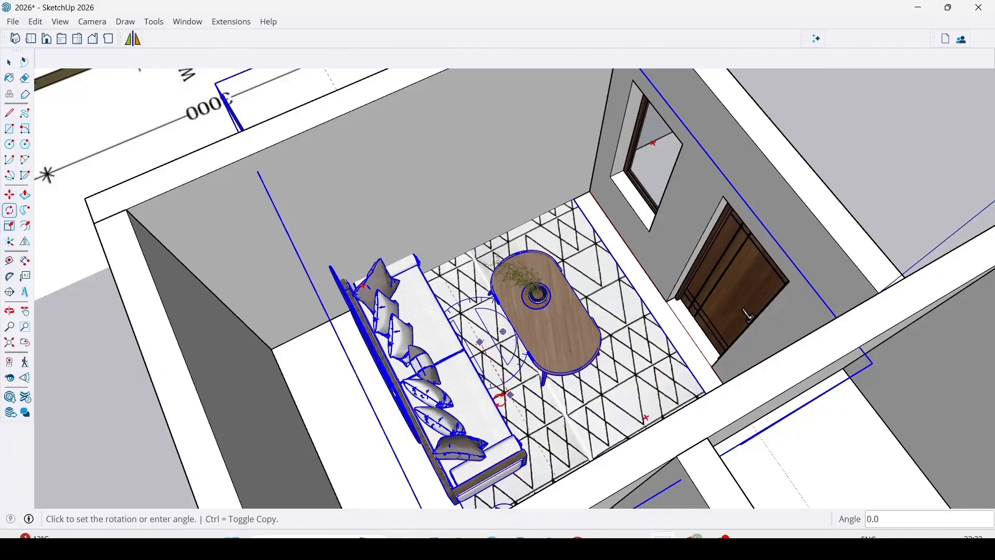
left_click(442, 405)
scroll(441, 409, "down", 10)
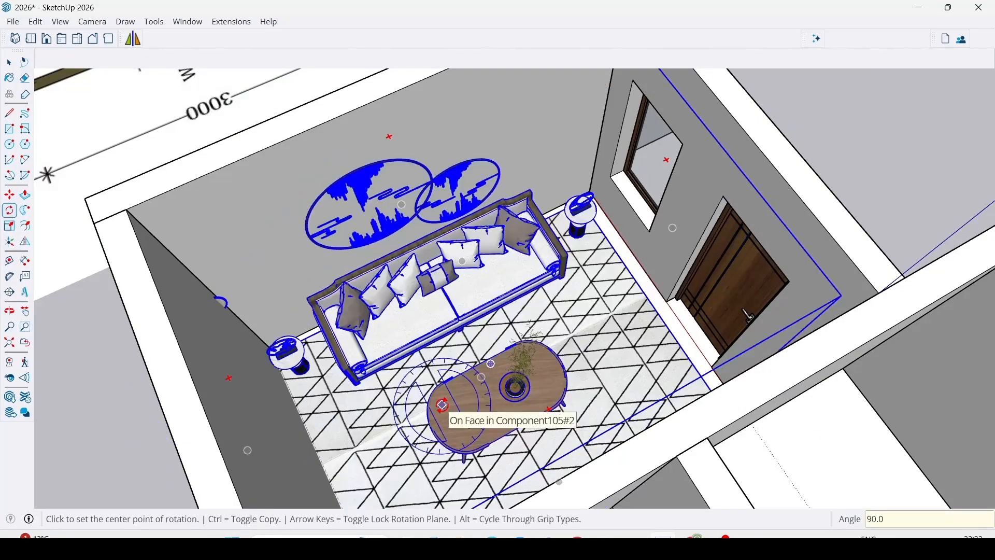
scroll(544, 295, "up", 5)
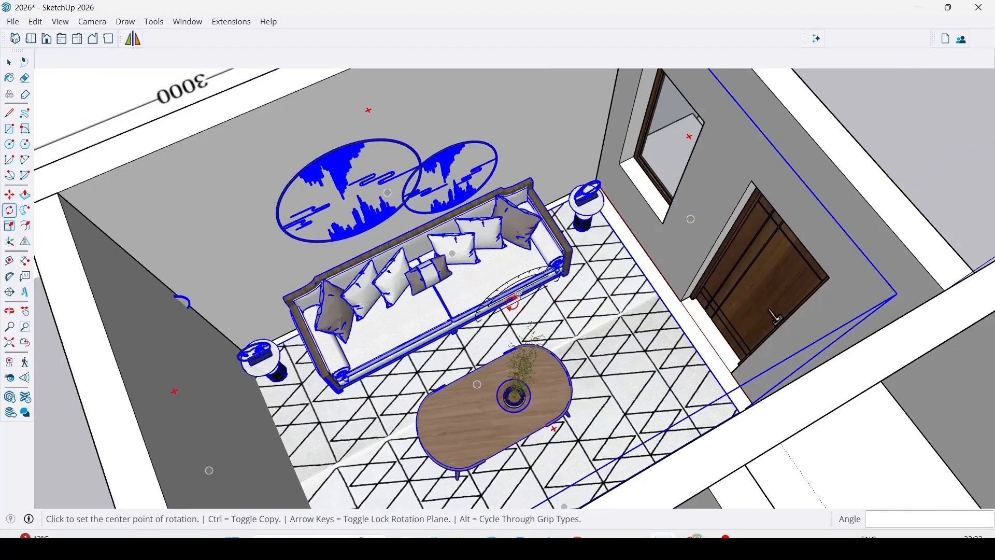
Move the sofa set about 6317 mm out of the room to beyond the entrance steps and deselect it.
scroll(414, 373, "down", 3)
scroll(338, 397, "down", 3)
scroll(549, 337, "up", 2)
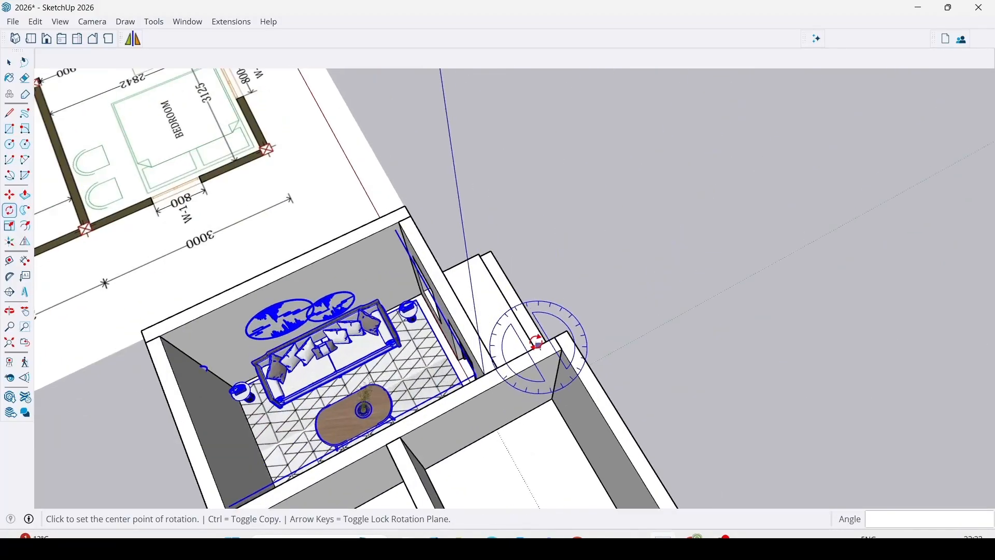
left_click(562, 348)
key("Escape")
key("m")
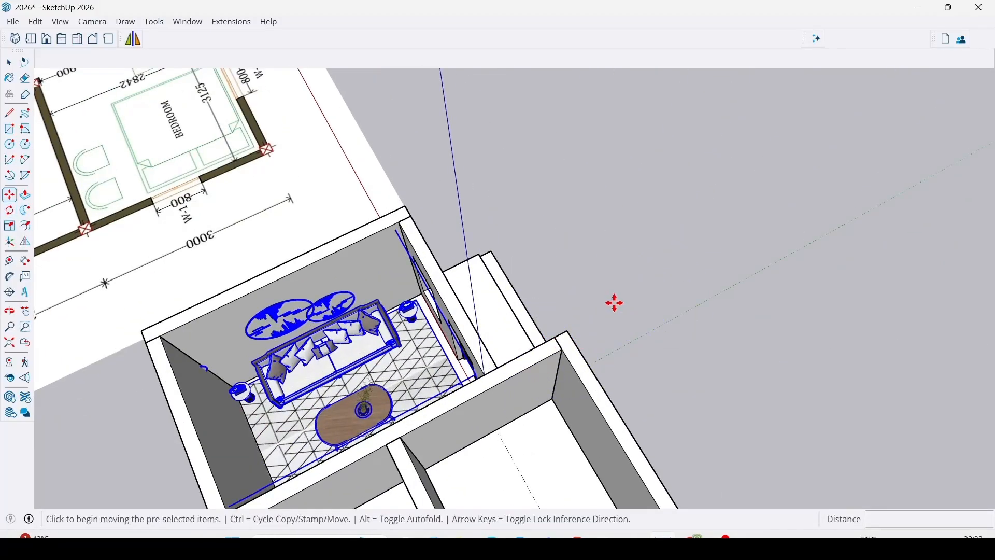
left_click(487, 332)
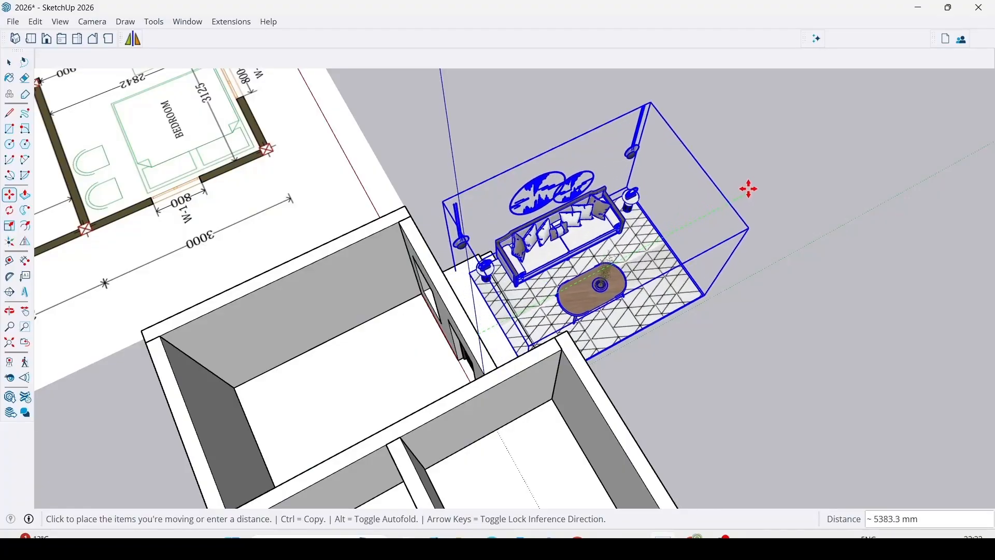
left_click(793, 170)
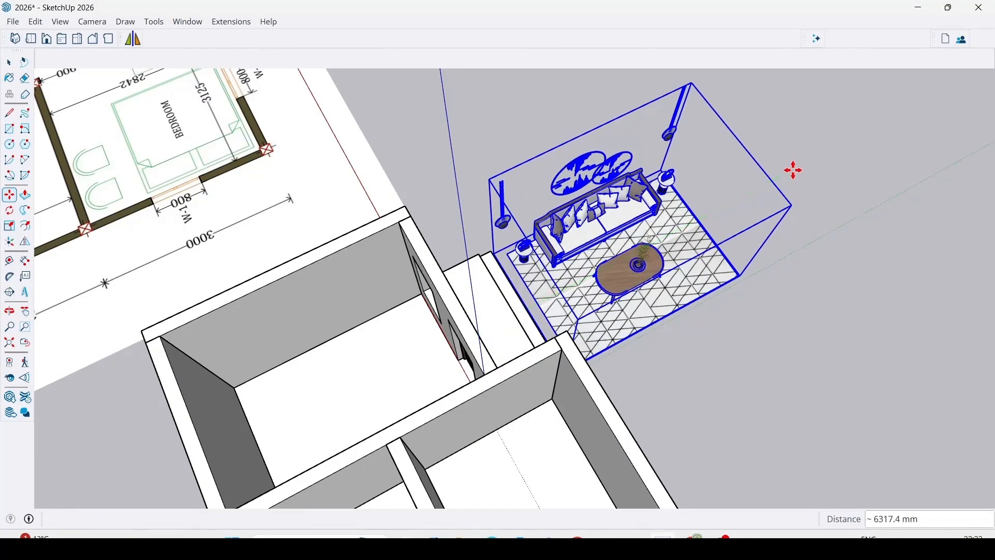
key("space")
left_click(793, 170)
Open the sofa set component outside the house for editing.
scroll(671, 270, "up", 3)
left_click(686, 262)
double_click(701, 253)
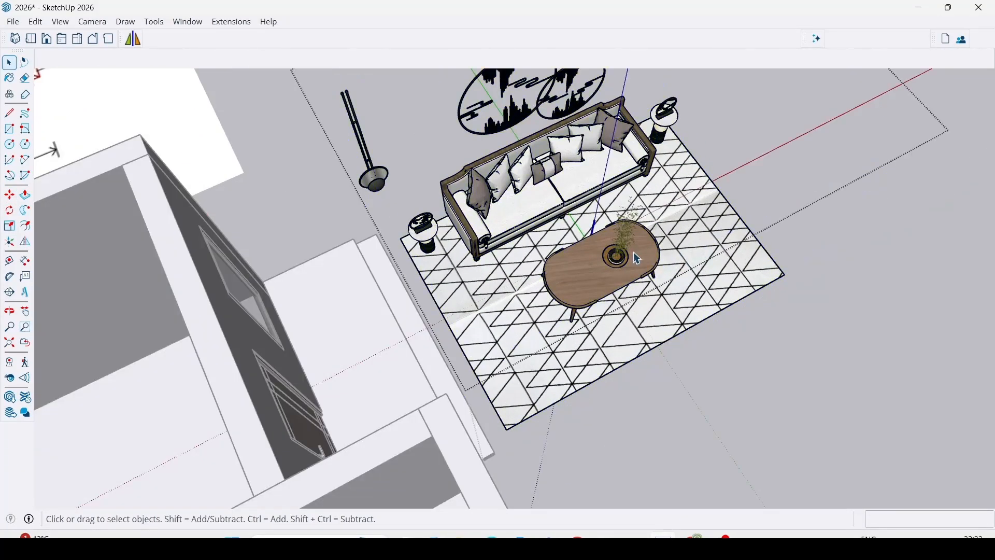
left_click(633, 252)
scroll(596, 261, "up", 2)
double_click(592, 288)
middle_click_drag(592, 288, 631, 417)
scroll(637, 350, "up", 3)
scroll(653, 337, "down", 3)
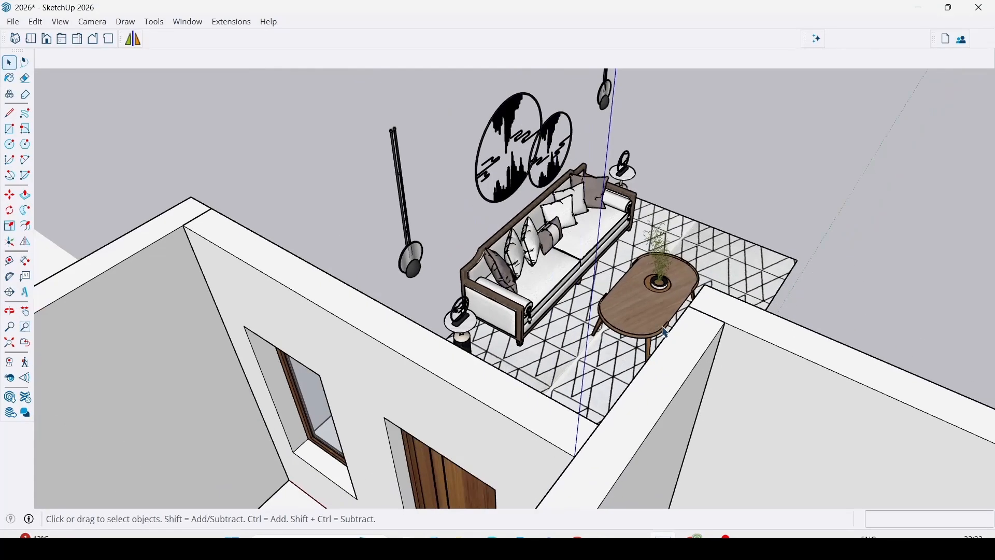
scroll(566, 281, "up", 4)
left_click(551, 238)
double_click(551, 238)
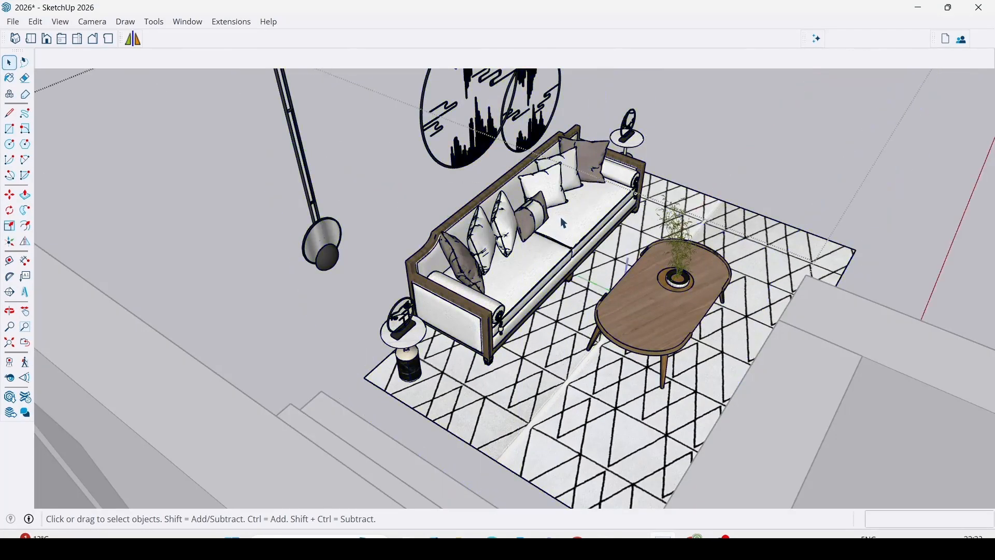
Move the sofa, coffee table and plant together about 5595 mm back into the room, leaving the set's other pieces outside.
left_click(565, 223)
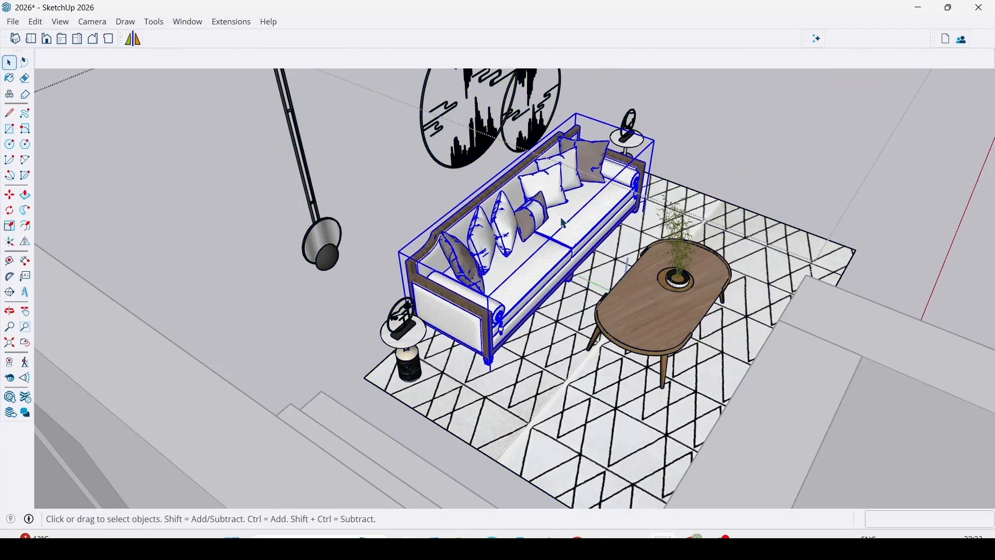
left_click(664, 322, "shift")
left_click(679, 287, "shift")
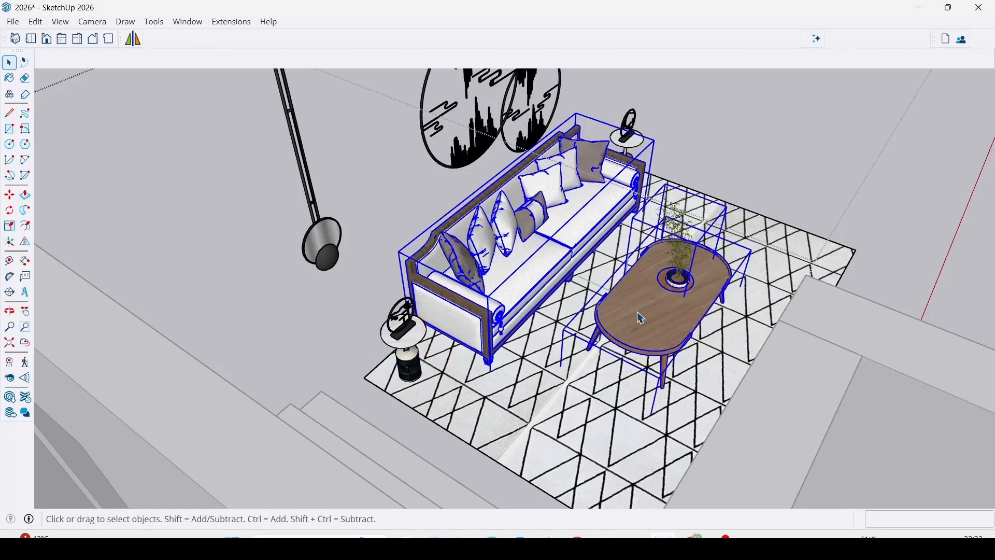
scroll(652, 306, "down", 6)
key("m")
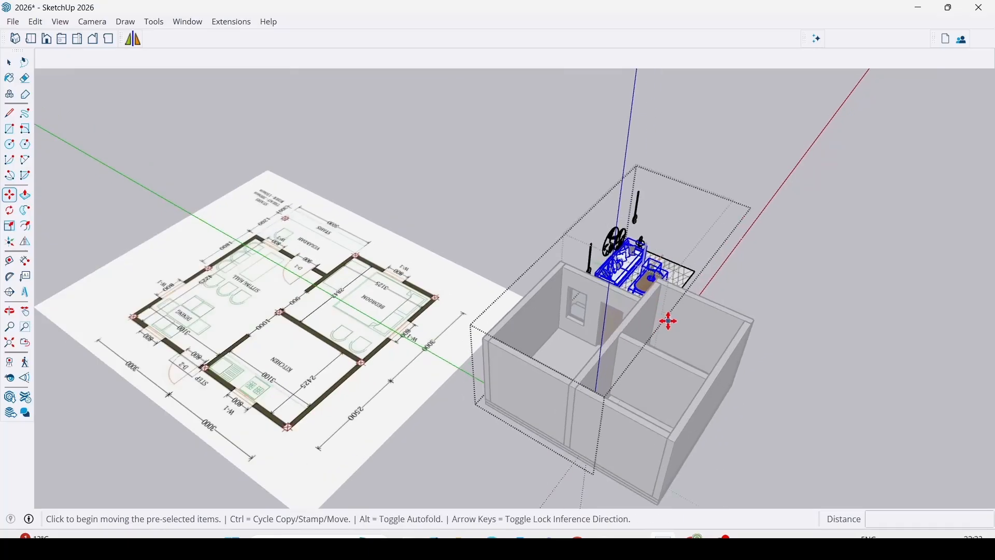
middle_click_drag(668, 321, 611, 444)
scroll(628, 386, "up", 2)
scroll(522, 306, "down", 3)
middle_click_drag(589, 397, 506, 273, "shift")
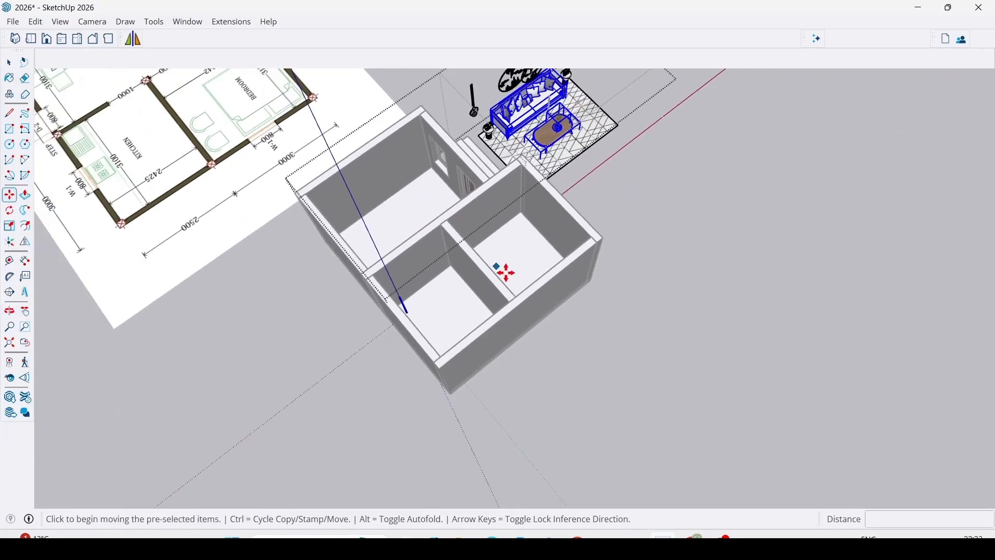
left_click(626, 317)
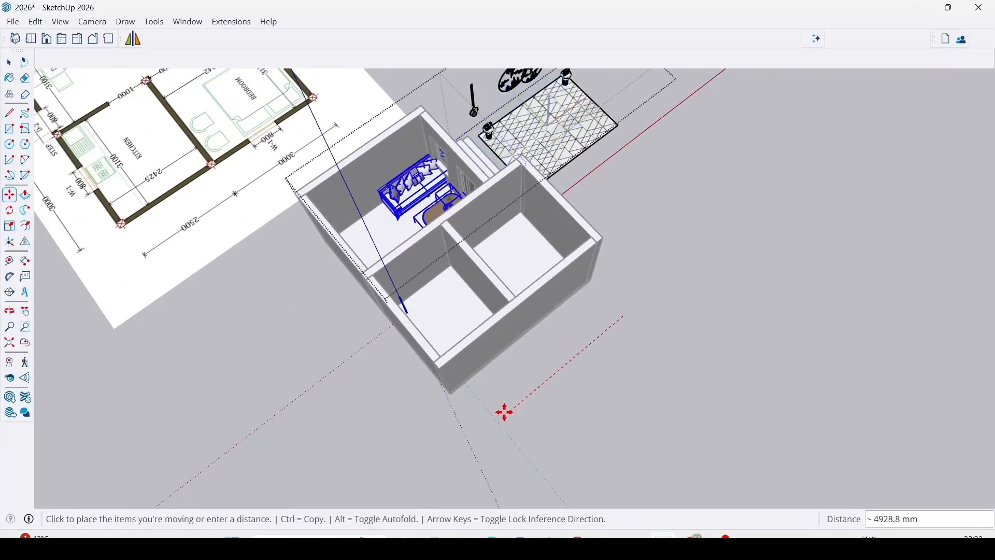
left_click(487, 424)
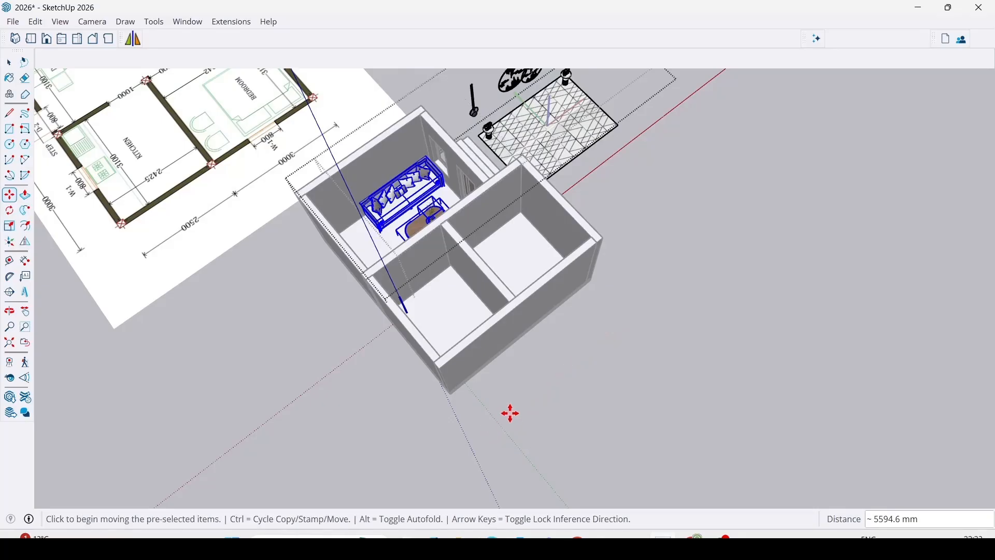
key("space")
Delete the hanging lamps, round wall art, side tables and patterned rug left outside, and close the sofa set component.
scroll(437, 222, "up", 3)
scroll(595, 246, "down", 2)
middle_click_drag(591, 96, 509, 267, "shift")
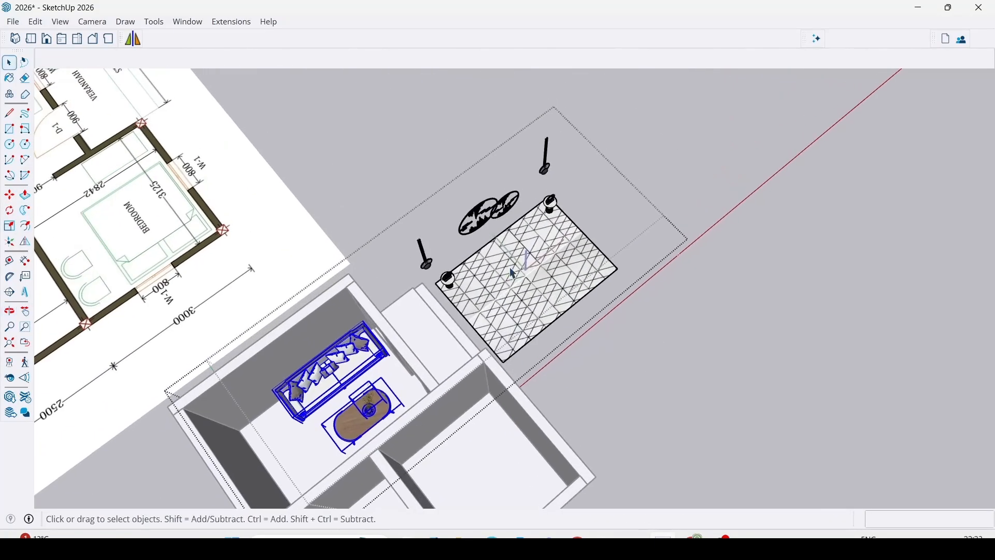
middle_click_drag(817, 314, 487, 185)
left_click_drag(698, 377, 700, 380)
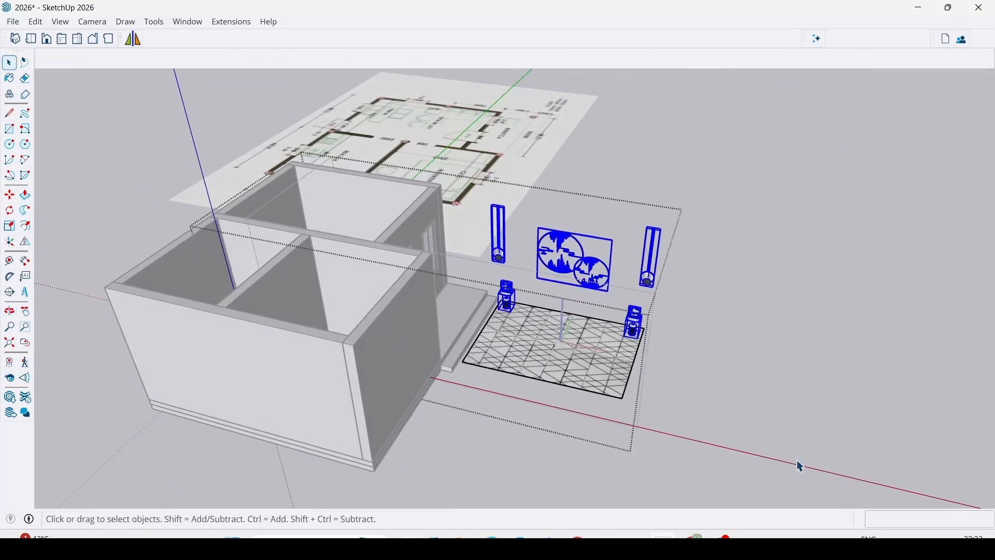
key("Delete")
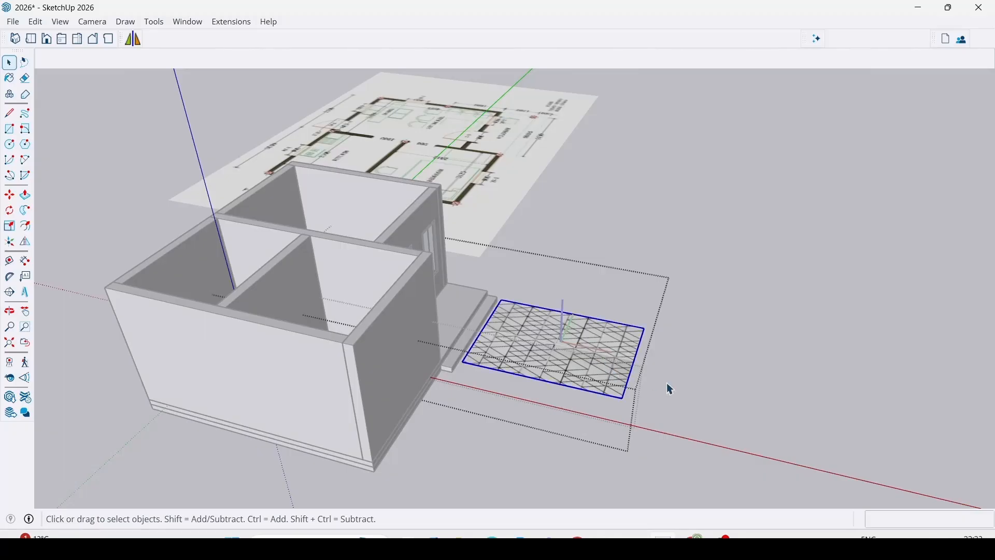
key("Delete")
left_click(652, 398)
left_click(585, 417)
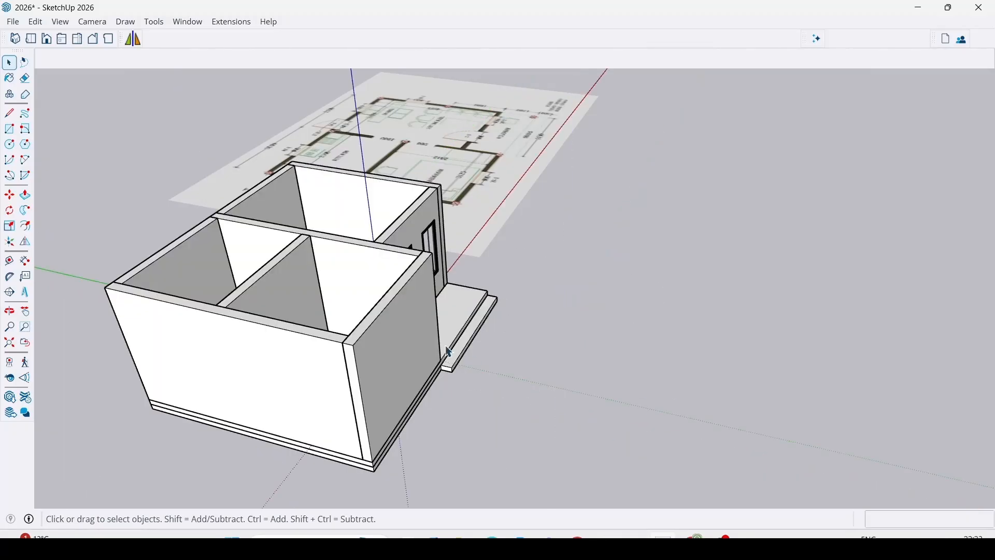
Examine the placement of the sofa and coffee table in the room from several angles against the floor plan.
middle_click_drag(445, 346, 935, 462)
scroll(505, 464, "up", 4)
middle_click_drag(495, 472, 356, 321)
scroll(357, 319, "down", 5)
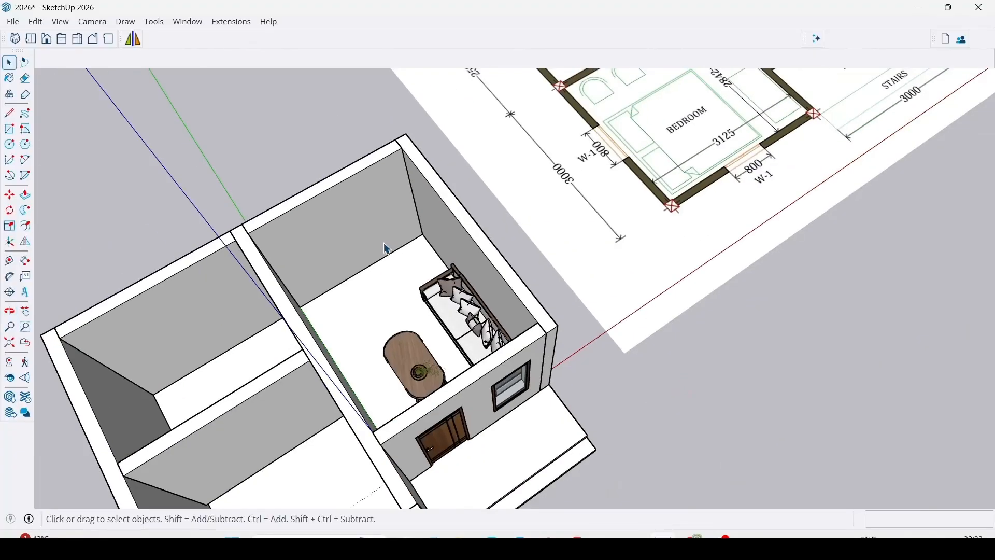
middle_click_drag(384, 249, 438, 280, "shift")
middle_click_drag(477, 317, 383, 286)
scroll(488, 306, "down", 3)
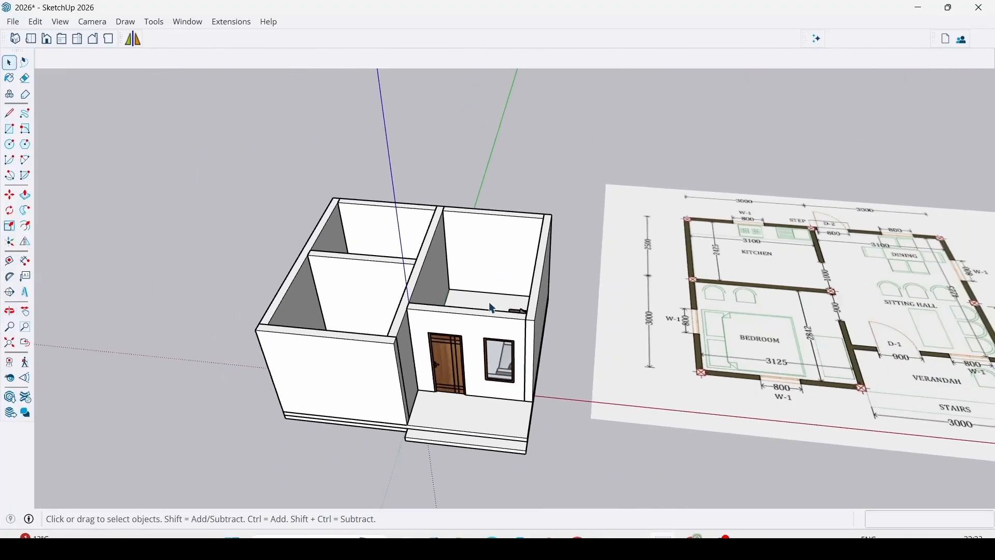
middle_click_drag(465, 354, 569, 409)
scroll(520, 305, "up", 2)
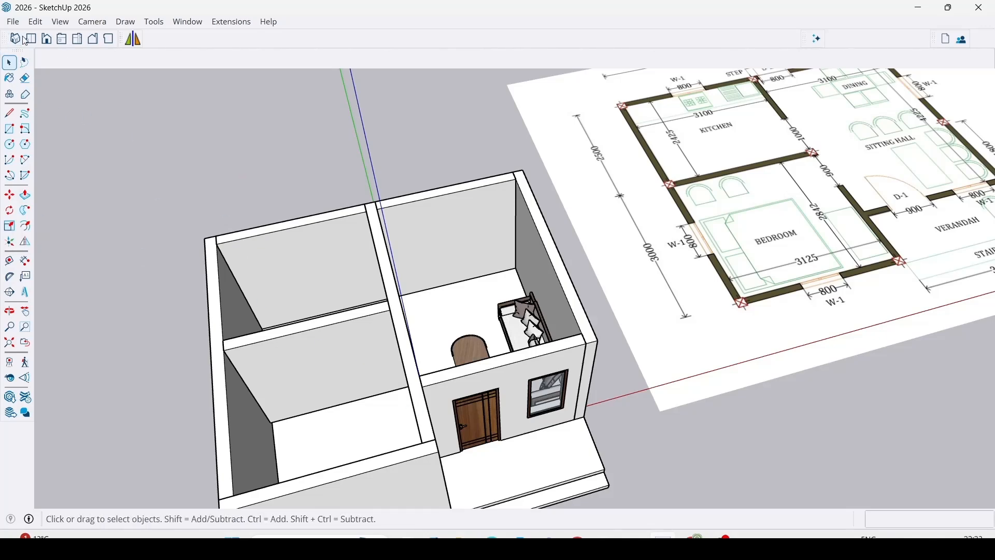
Unhide all hidden parts of the house, including the roof slab.
left_click(35, 22)
mouse_move(50, 264)
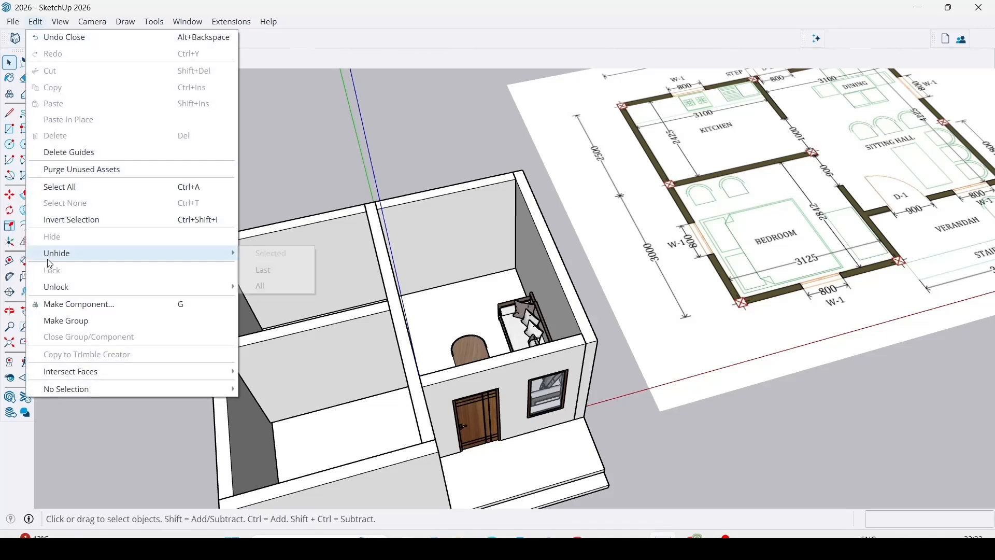
left_click(273, 287)
Examine the roofed house from the outside, checking the front wall, door, window, porch steps and roof slab from several angles.
middle_click_drag(273, 289, 548, 159)
scroll(520, 357, "up", 10)
middle_click_drag(521, 355, 451, 284)
scroll(507, 300, "down", 3)
scroll(489, 284, "down", 5)
scroll(430, 284, "up", 2)
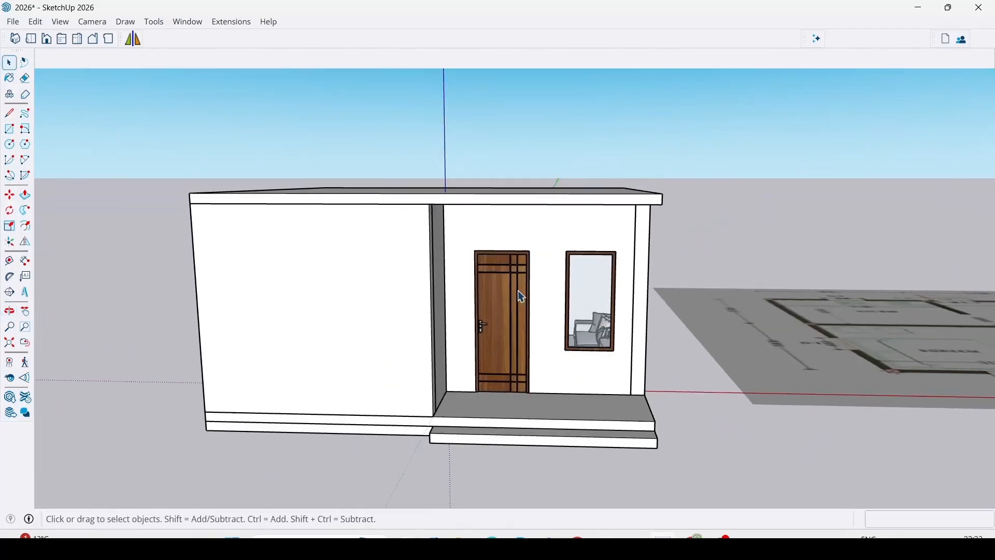
middle_click_drag(386, 391, 280, 389)
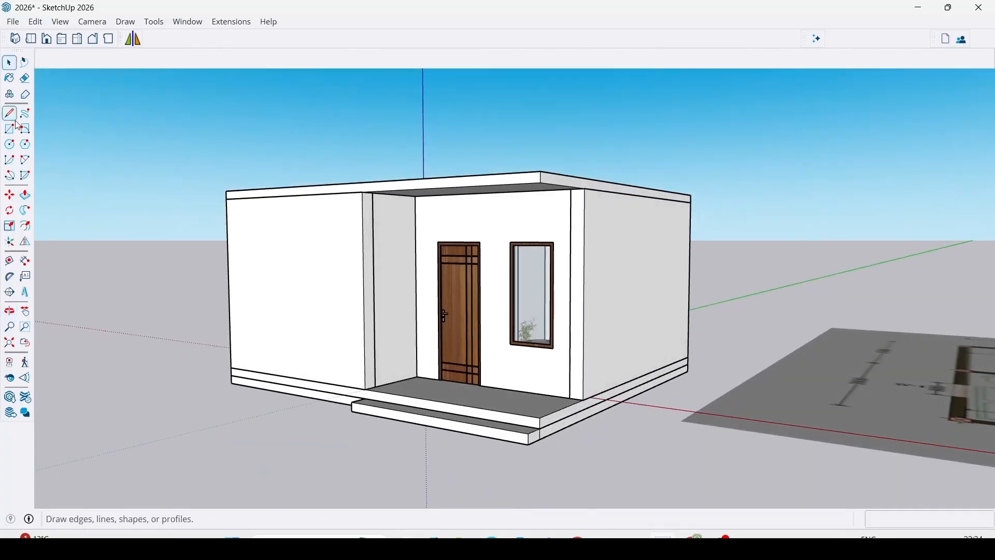
scroll(49, 70, "up", 1)
middle_click_drag(49, 71, 61, 132, "shift")
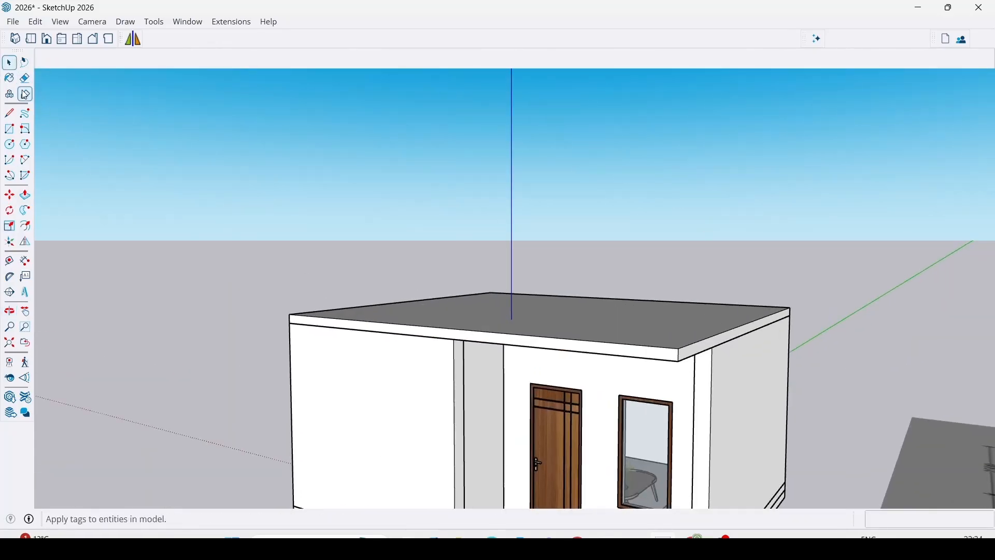
scroll(515, 373, "down", 1)
scroll(517, 377, "down", 3)
middle_click_drag(444, 248, 503, 293)
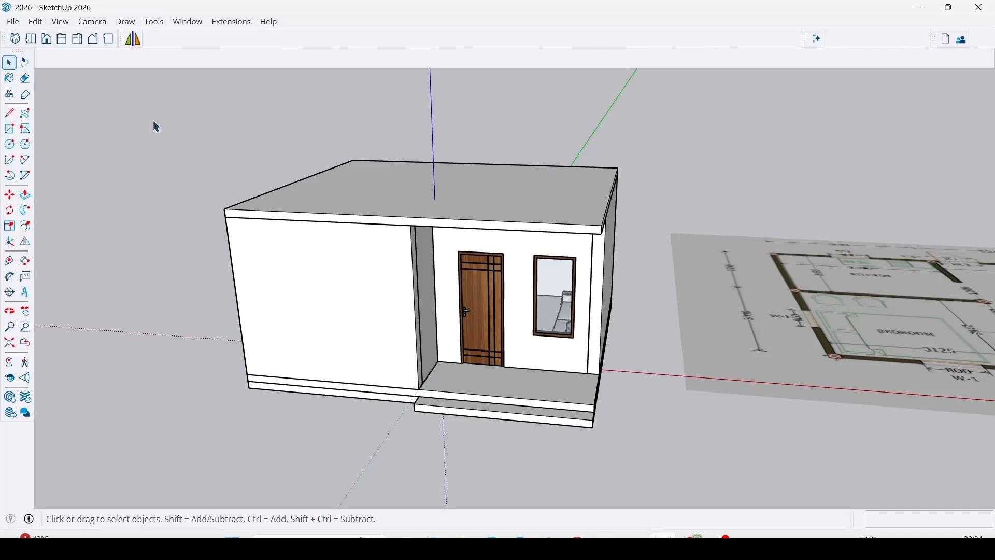
middle_click_drag(353, 239, 361, 280, "shift")
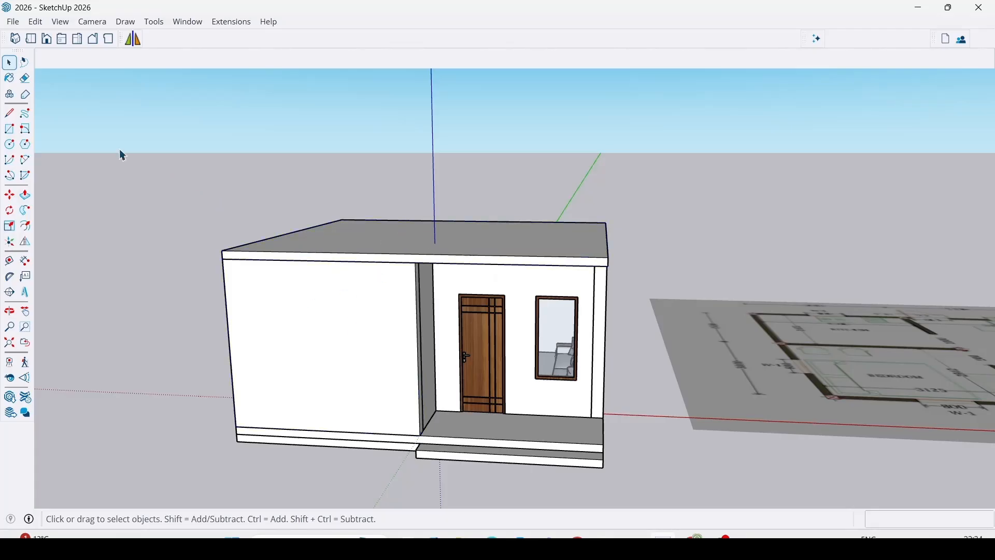
Try a freehand lasso selection around the front of the house, and clear the selection.
left_click(24, 62)
left_click_drag(315, 143, 163, 192)
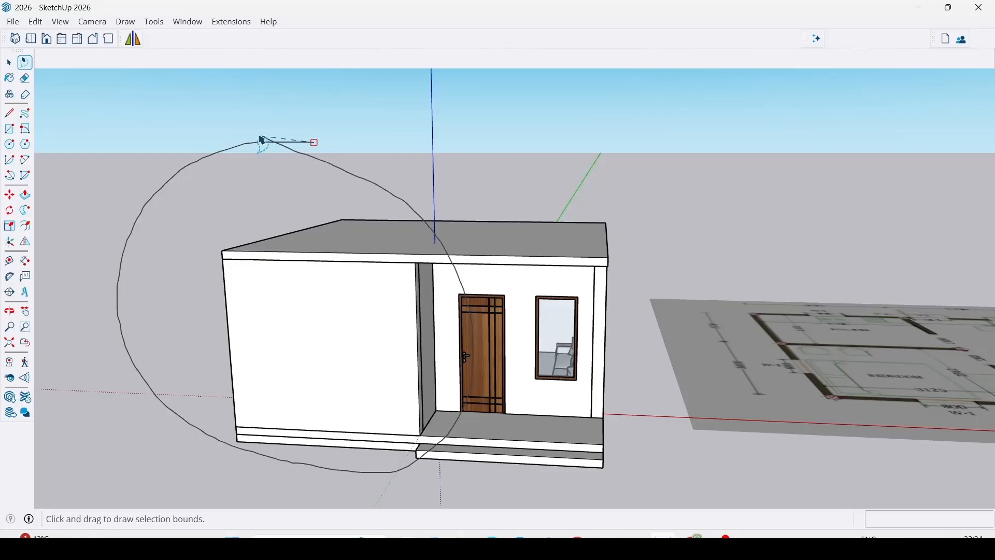
left_click_drag(262, 140, 265, 140)
middle_click_drag(476, 348, 346, 232)
middle_click_drag(394, 379, 398, 336)
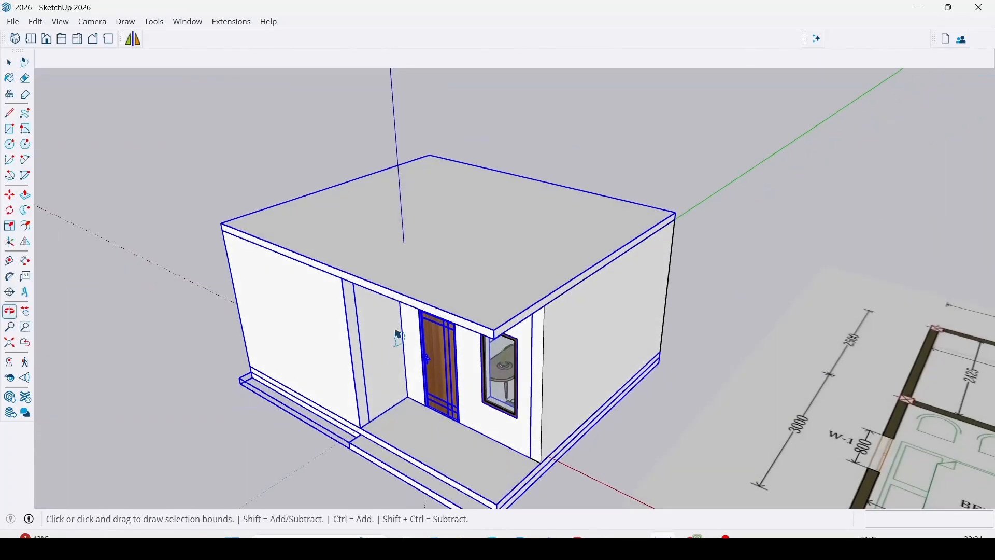
scroll(450, 315, "down", 3)
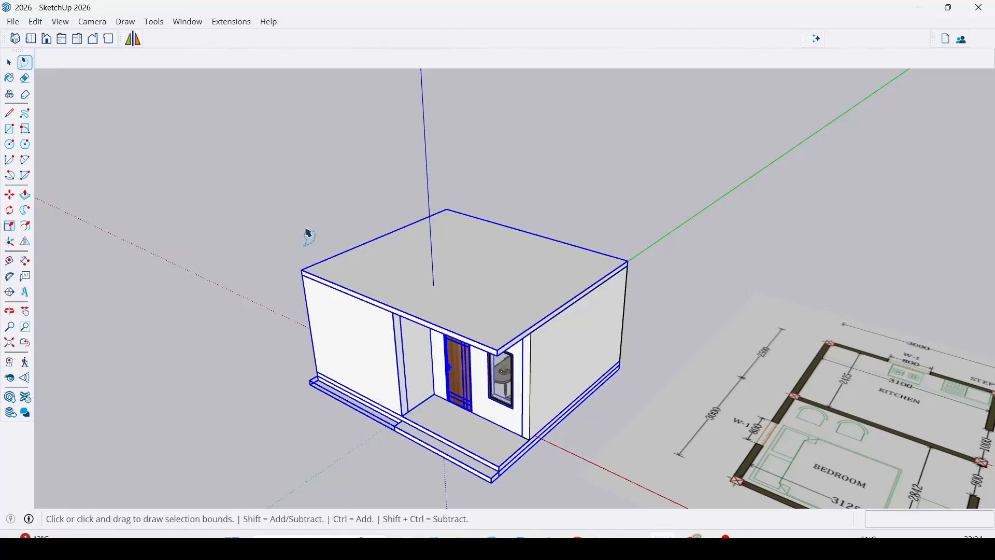
scroll(306, 231, "down", 3)
scroll(657, 235, "down", 2)
left_click(677, 182)
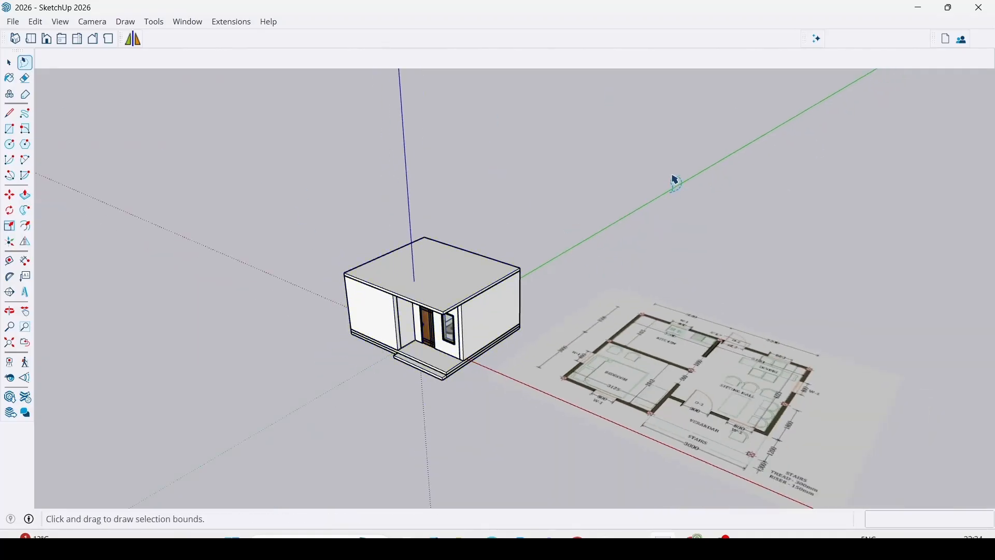
Open the materials browser for painting the house's front around the entrance door and window.
left_click(9, 78)
key("space")
scroll(311, 368, "up", 3)
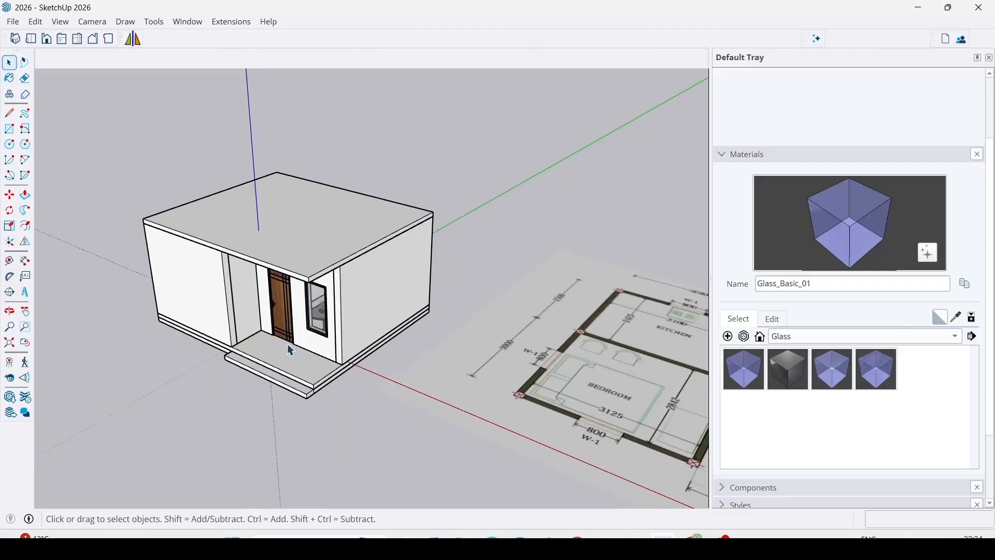
scroll(291, 351, "up", 8)
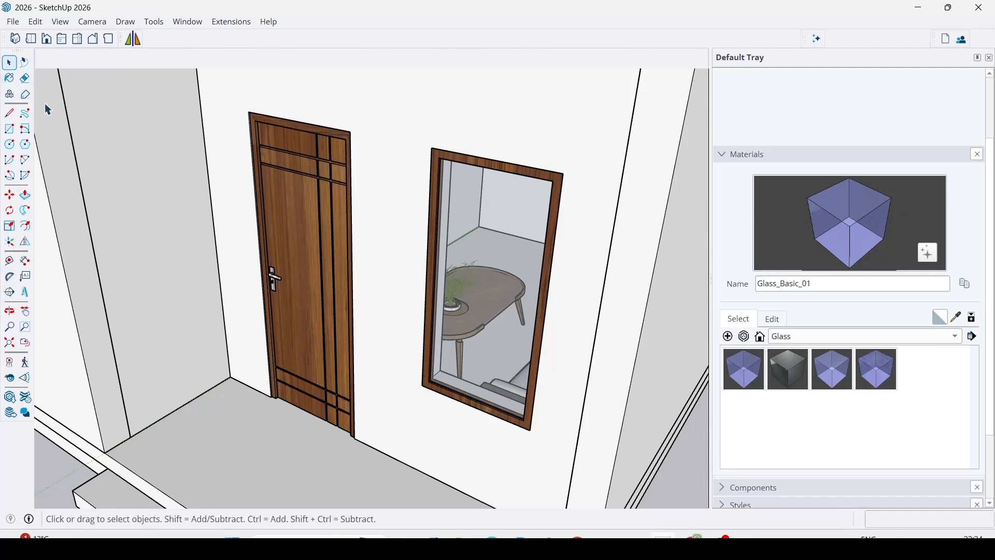
Try erasing an edge at the roofed house's corner with the Eraser, and undo the erasure.
scroll(439, 336, "down", 12)
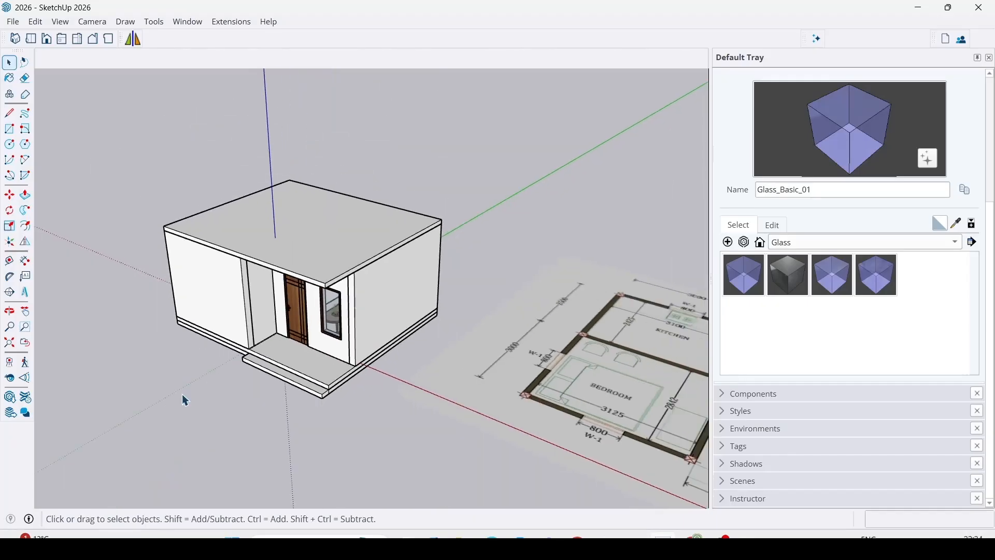
scroll(260, 328, "down", 5)
middle_click_drag(454, 341, 396, 318, "shift")
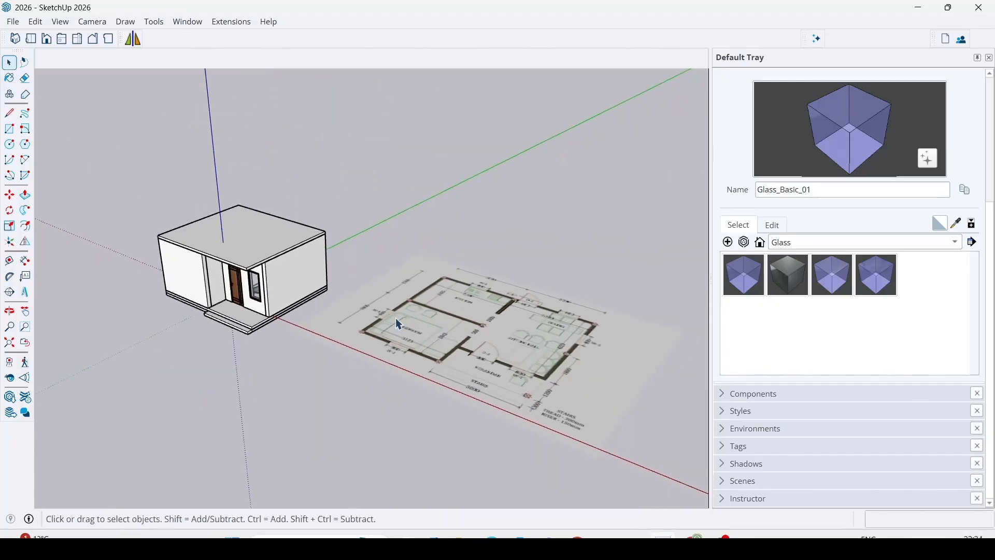
left_click(25, 78)
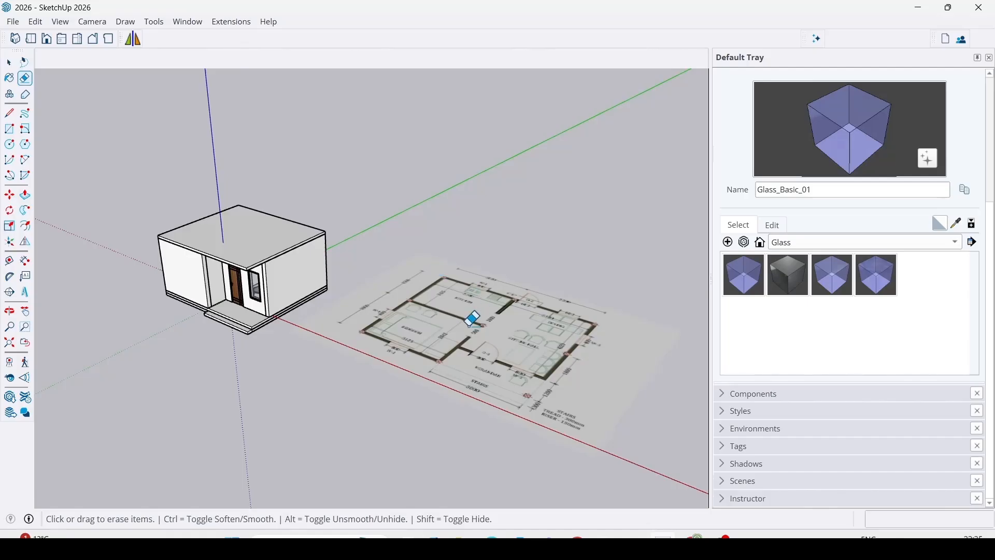
scroll(280, 233, "up", 5)
left_click(315, 250)
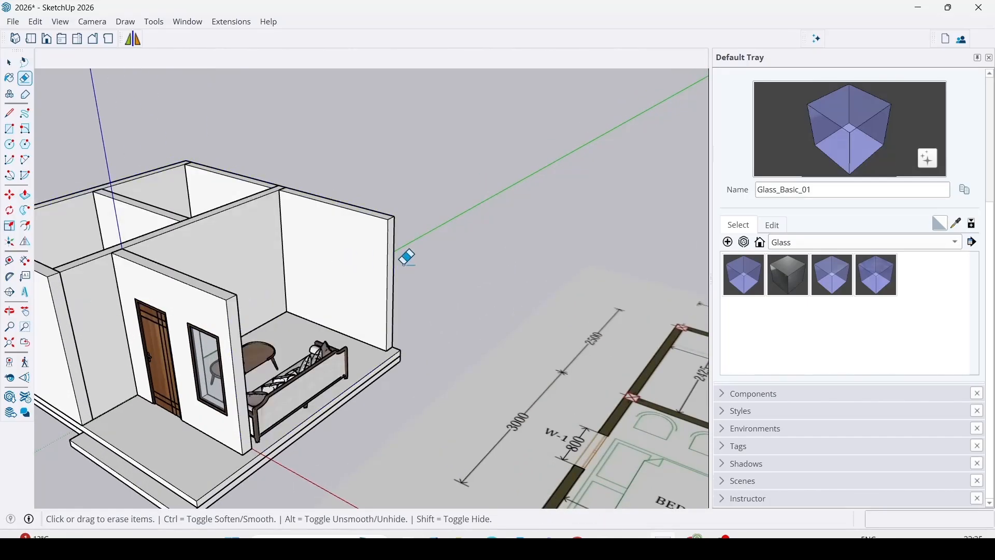
key("ctrl+z")
Save the model and return to the selection tool with the whole roofed house in view.
key("ctrl+s")
scroll(523, 259, "down", 2)
key("space")
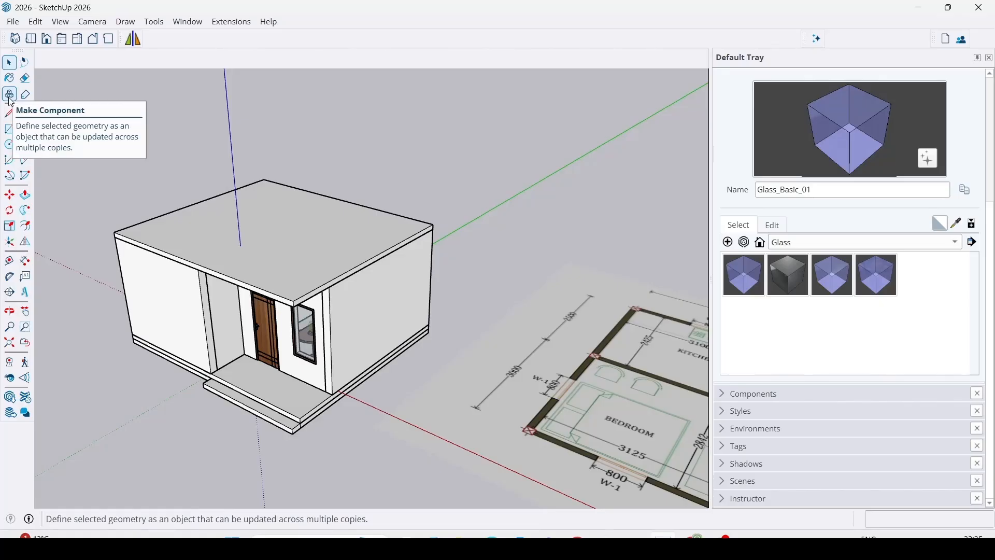
Draw a ground rectangle of about 3797 by 1760 mm on the empty area in front of the house.
scroll(394, 291, "down", 3)
middle_click_drag(394, 290, 219, 296)
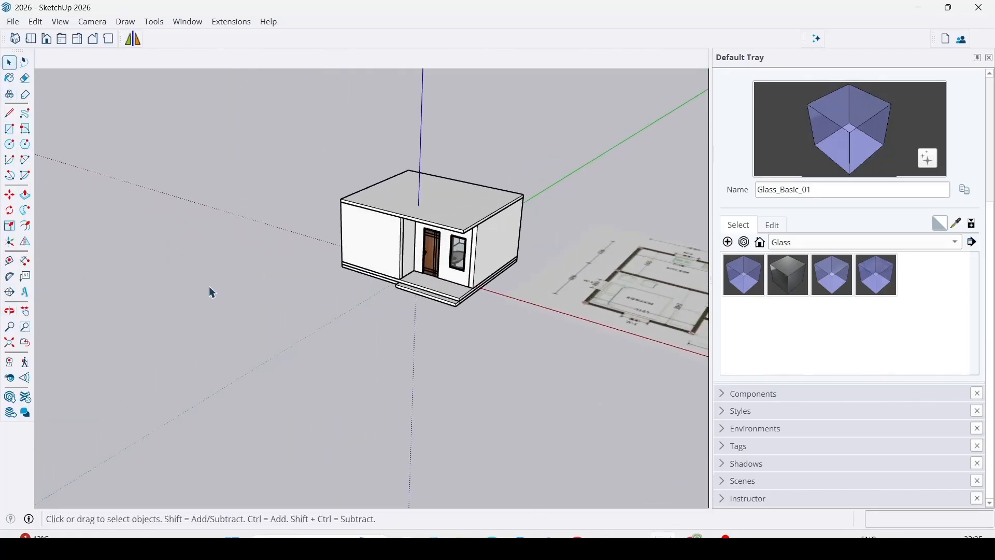
key("r")
left_click(201, 328)
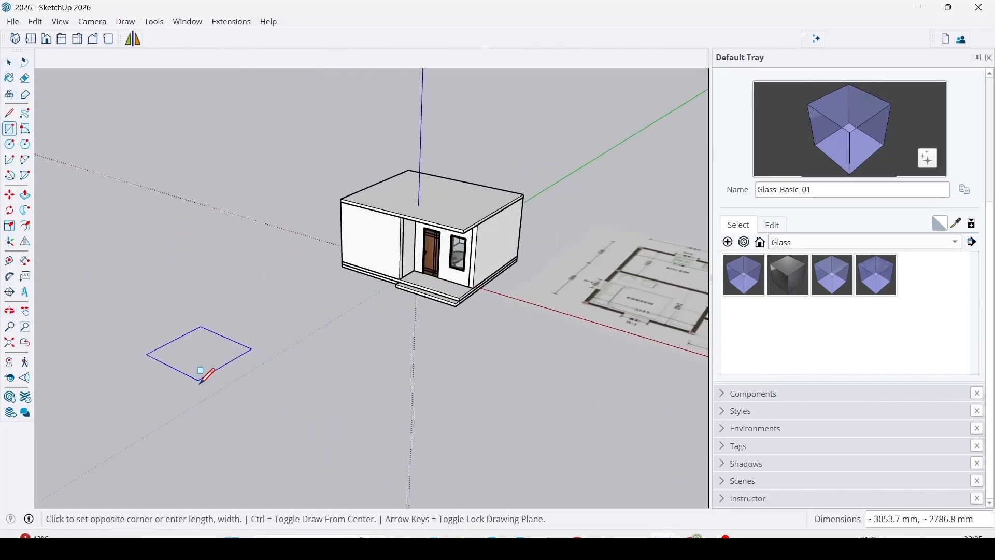
left_click(234, 373)
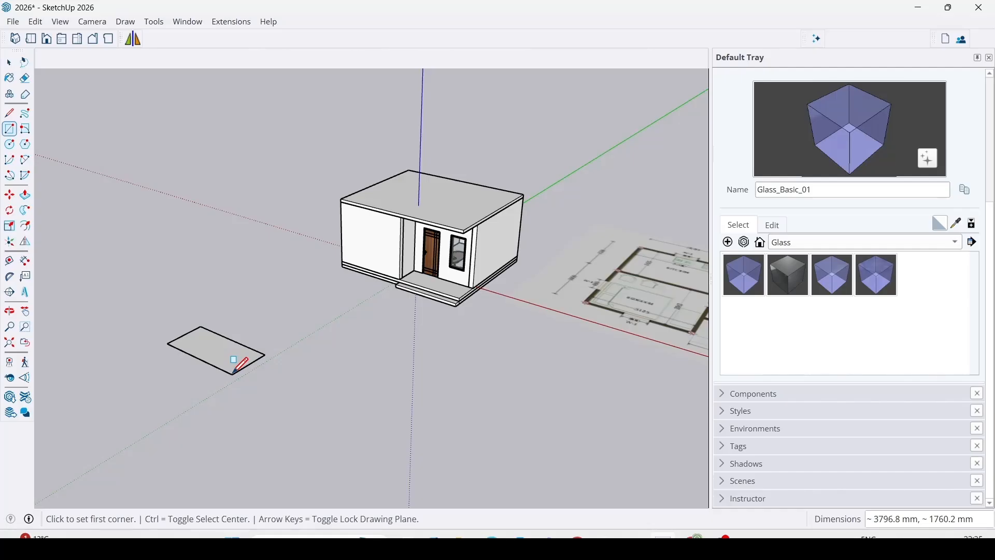
Push/Pull the rectangle upward into a box lower than the house, and make the whole box a group.
key("p")
left_click(206, 360)
left_click(208, 300)
key("space")
right_click(223, 306)
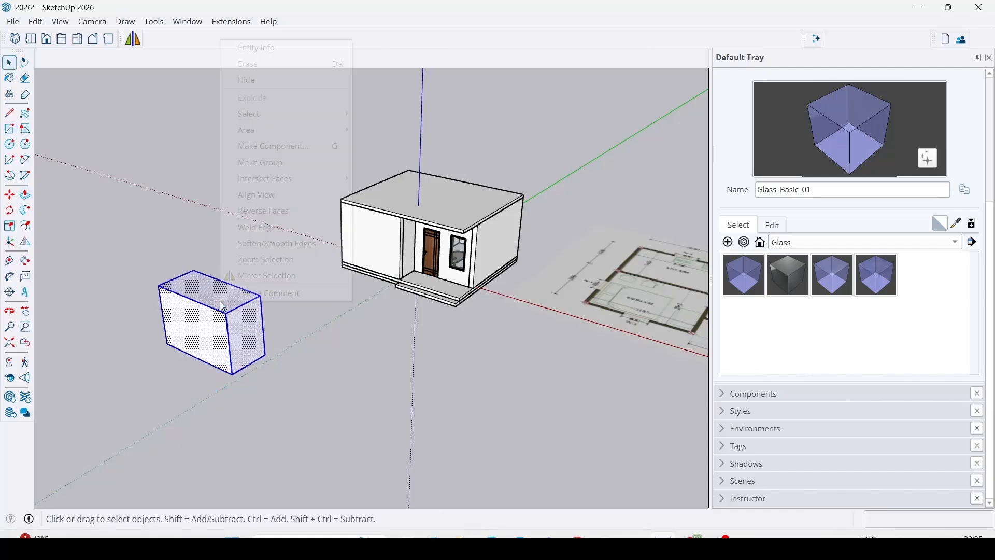
left_click(267, 162)
Copy the grouped box to a free spot beside it in front of the house, and clear the selection.
middle_click_drag(288, 181, 273, 384)
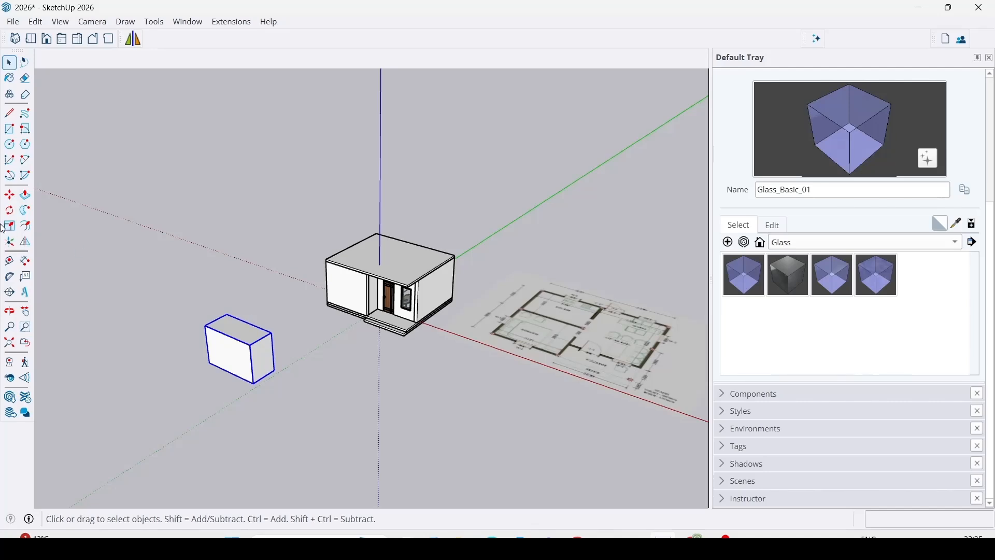
left_click(9, 195)
left_click(212, 361)
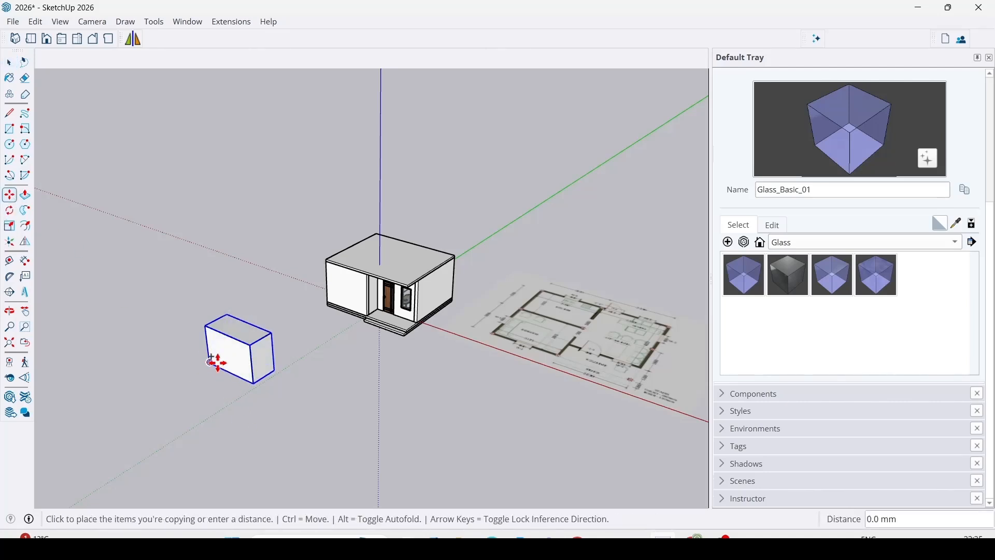
left_click(319, 420)
key("space")
left_click(445, 459)
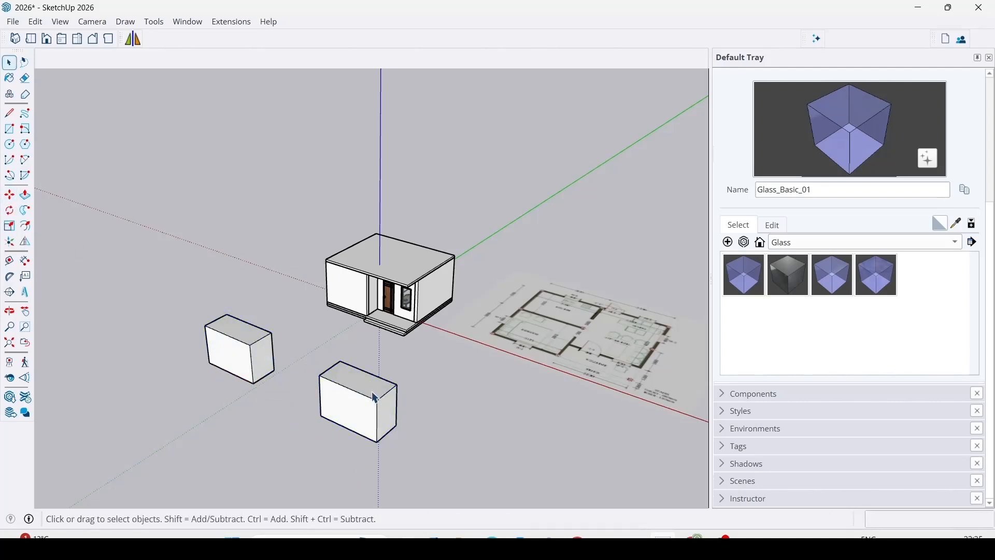
Make the copied box a component with the definition name "be".
left_click(375, 395)
left_click(10, 95)
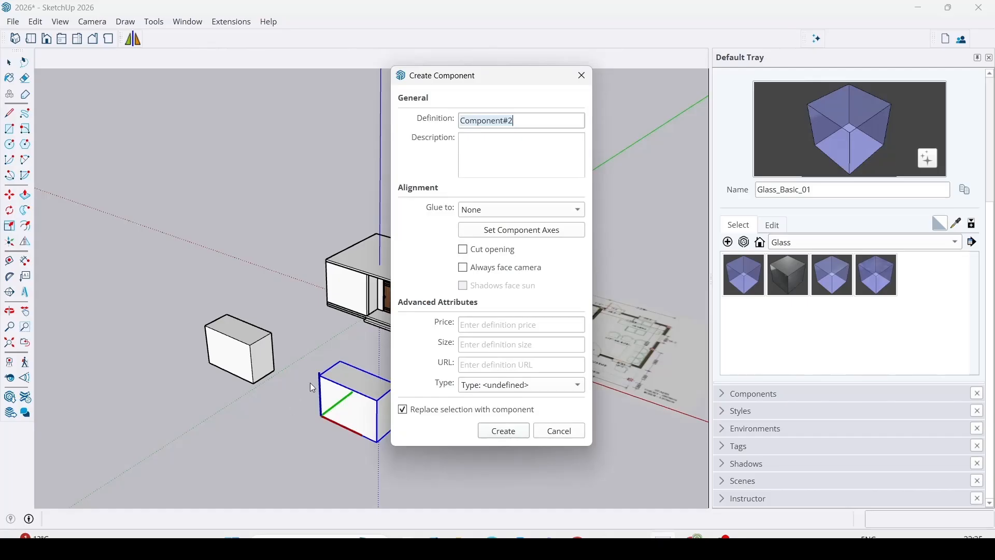
type("bed")
left_click(504, 430)
Select the grouped box and the component box in turn to compare them.
scroll(472, 388, "down", 3)
scroll(360, 388, "up", 3)
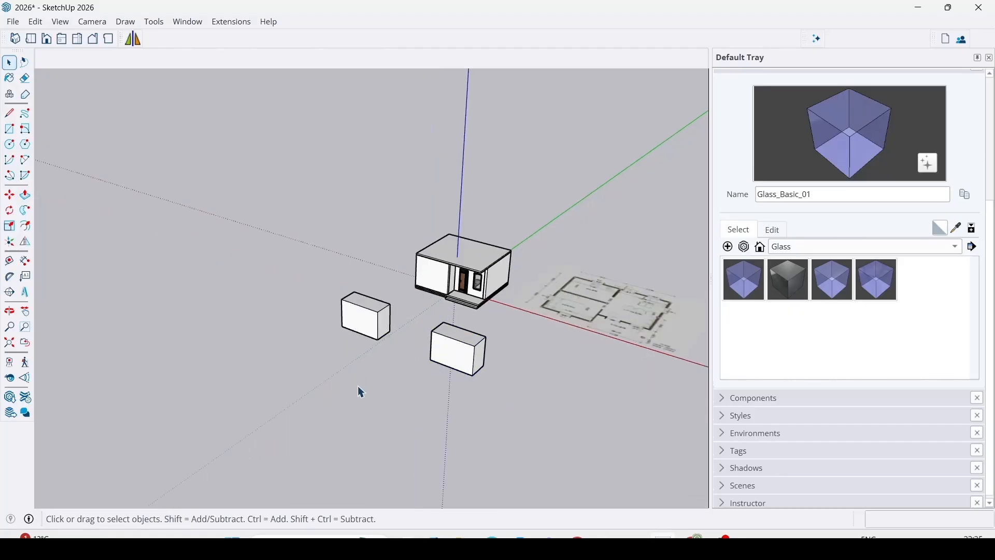
scroll(359, 331, "up", 6)
scroll(429, 353, "down", 2)
middle_click_drag(480, 409, 346, 283, "shift")
left_click(346, 286)
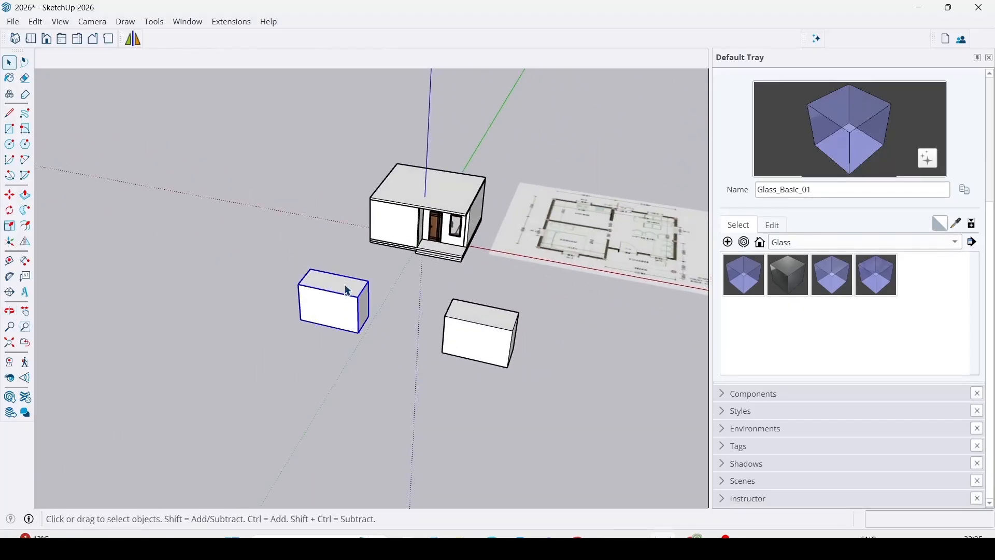
left_click(511, 340)
Copy the grouped box about 5886 mm along the green axis, away from the house.
left_click(352, 290)
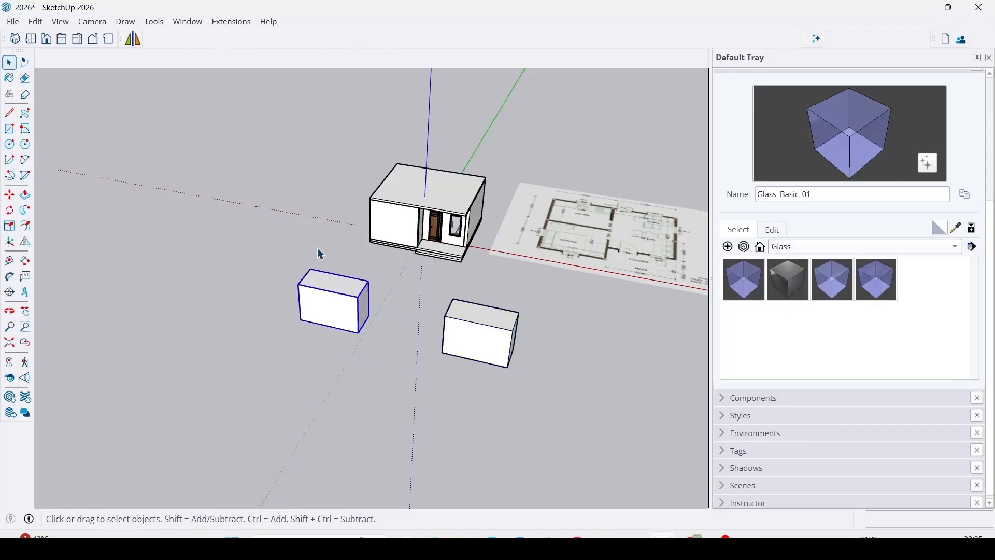
scroll(317, 254, "down", 2)
scroll(335, 338, "up", 2)
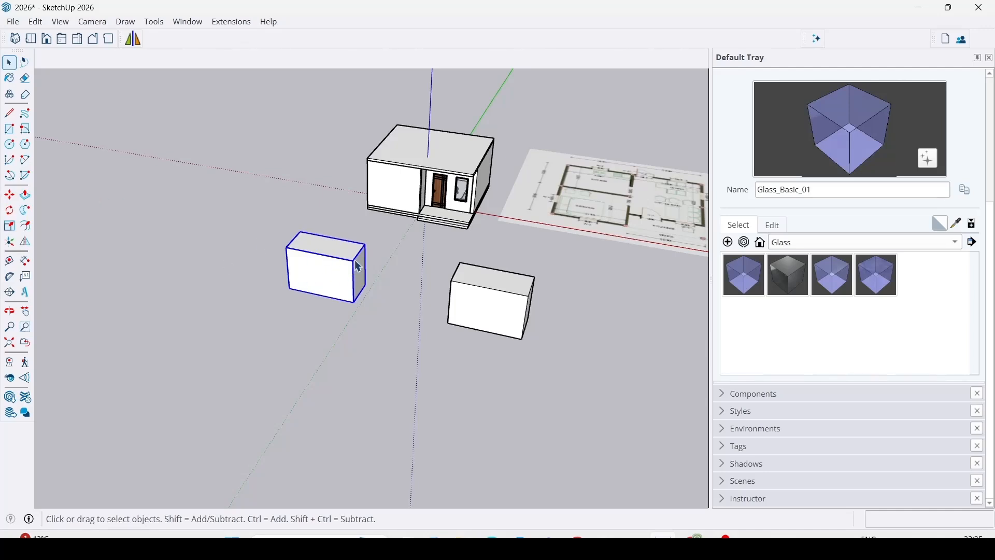
left_click(10, 196)
key("ctrl")
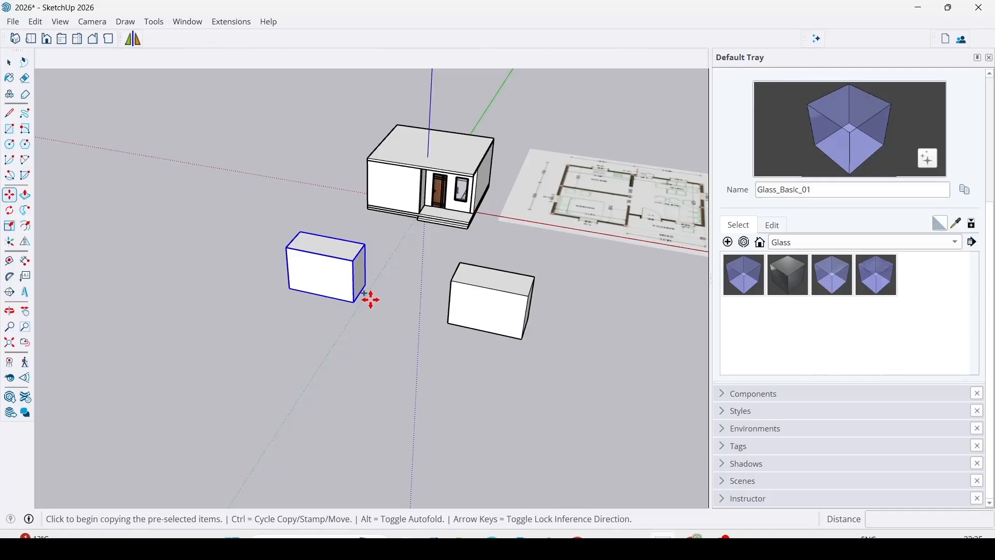
left_click(366, 284)
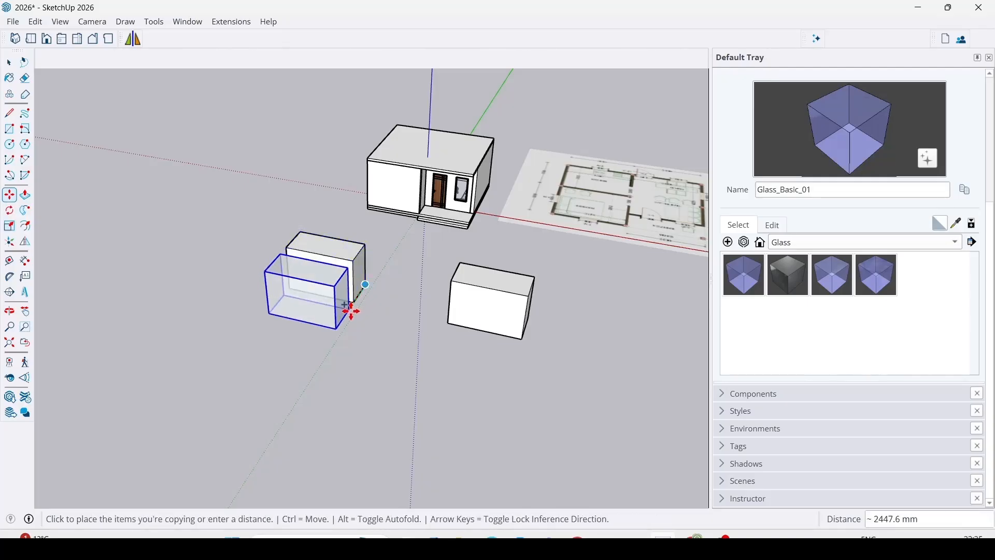
left_click(318, 346)
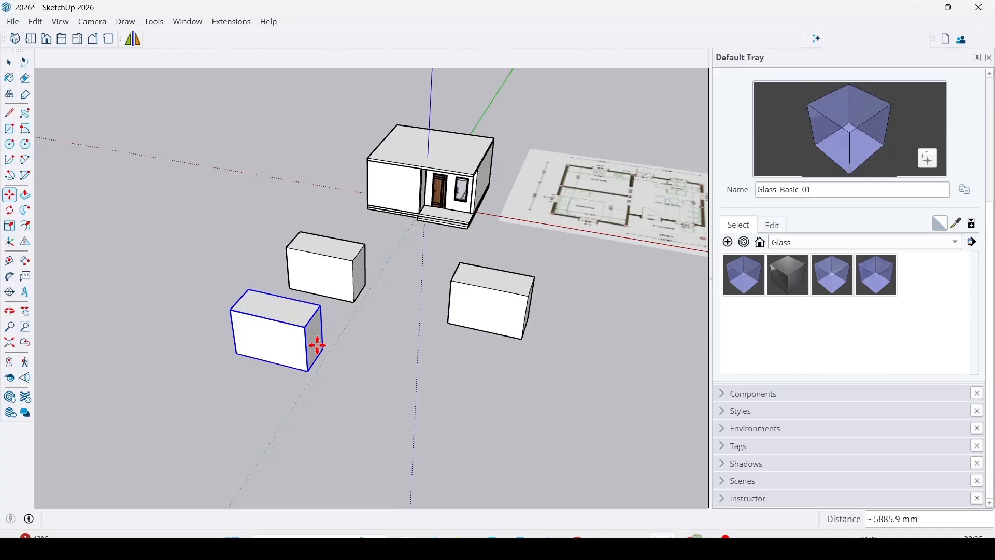
Array the grouped box's copy with x5 into an evenly spaced row.
type("x")
type("5")
key("Return")
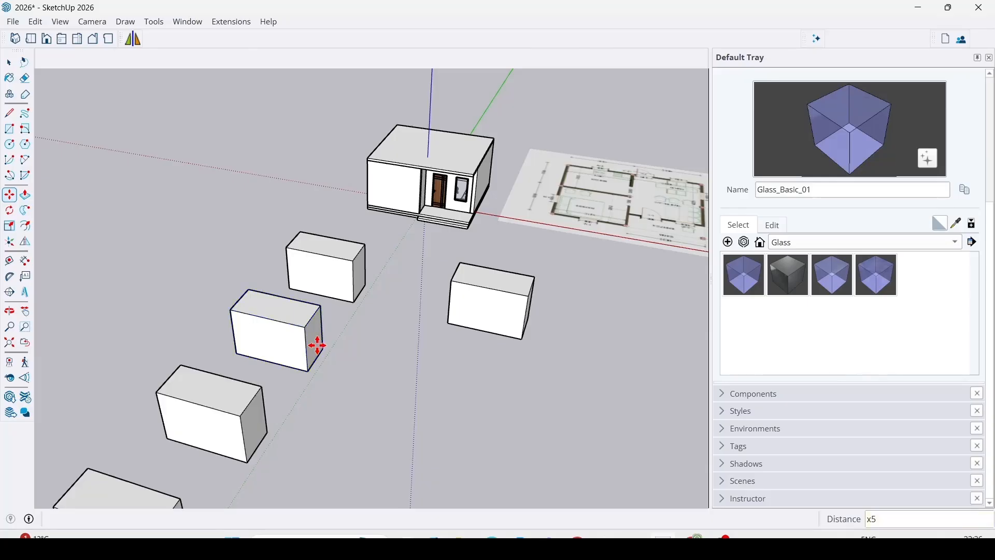
scroll(318, 346, "down", 3)
scroll(223, 381, "down", 3)
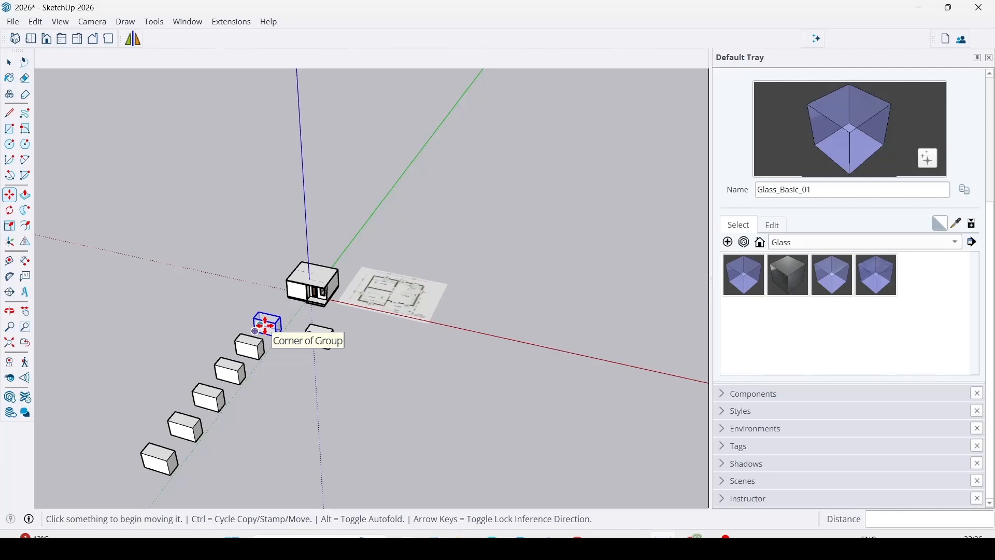
Copy the component box along the green axis, matching the spacing between the first two grouped boxes.
key("space")
scroll(219, 399, "up", 3)
left_click(290, 301)
scroll(293, 301, "down", 2)
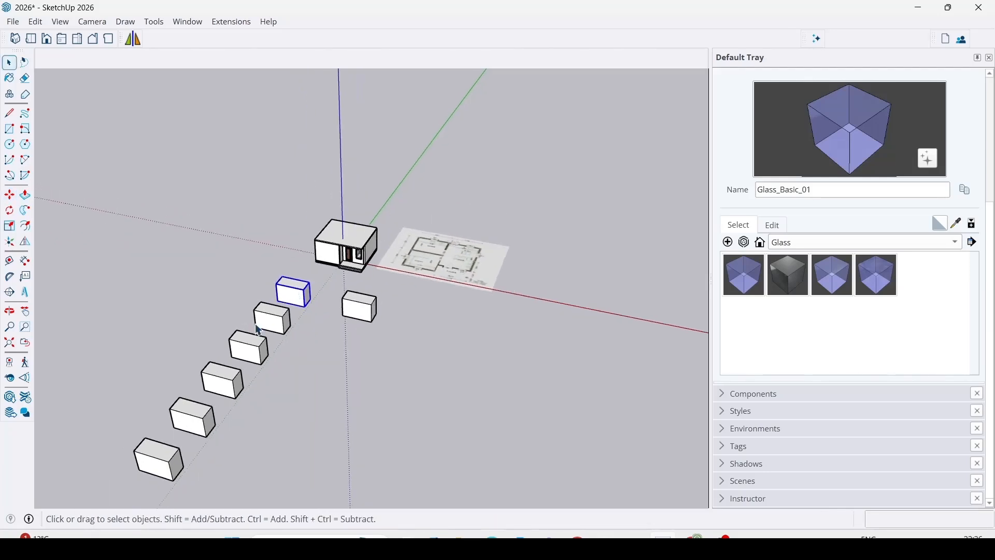
left_click(368, 309)
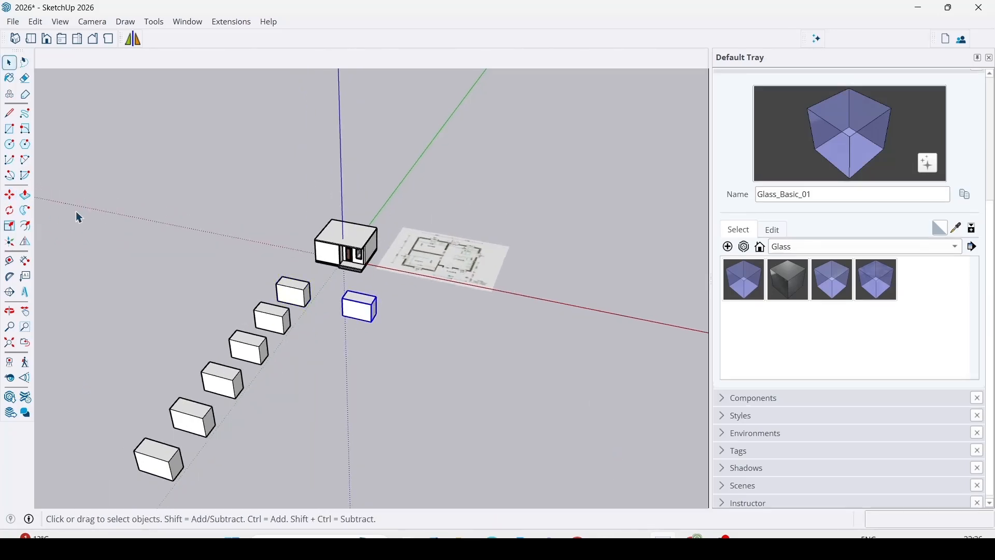
left_click(16, 200)
key("ctrl")
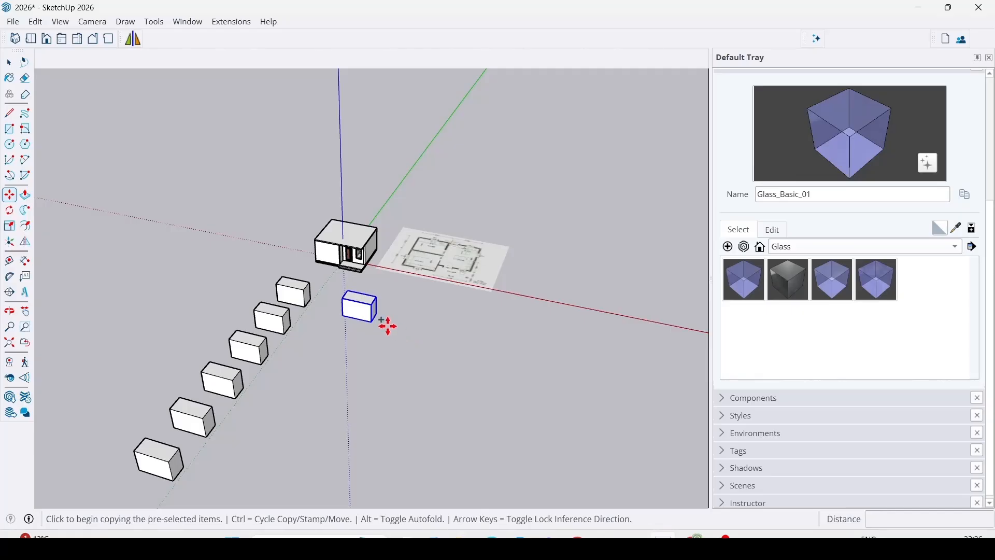
left_click(307, 295)
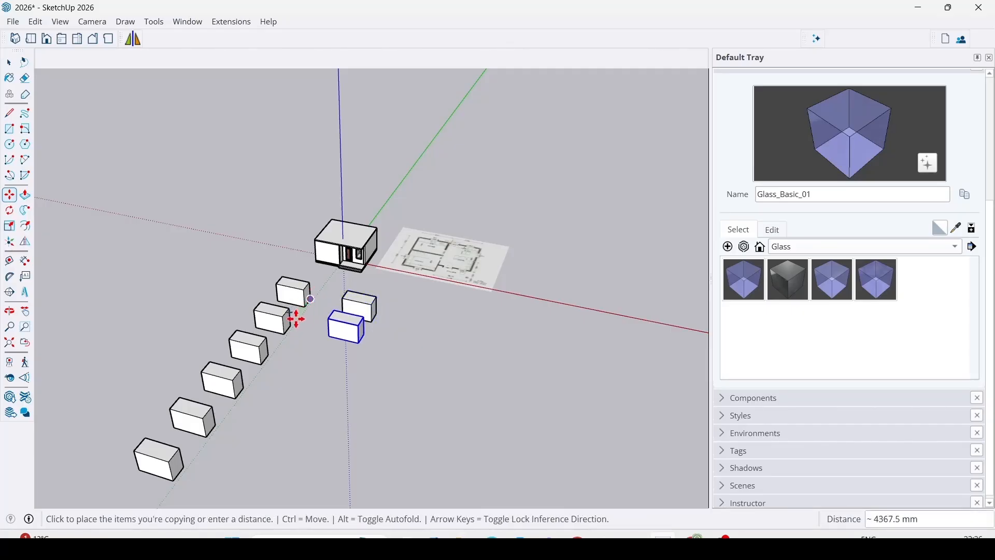
left_click(292, 326)
Array the component copy with x5 to form a second row parallel to the grouped boxes.
type("x")
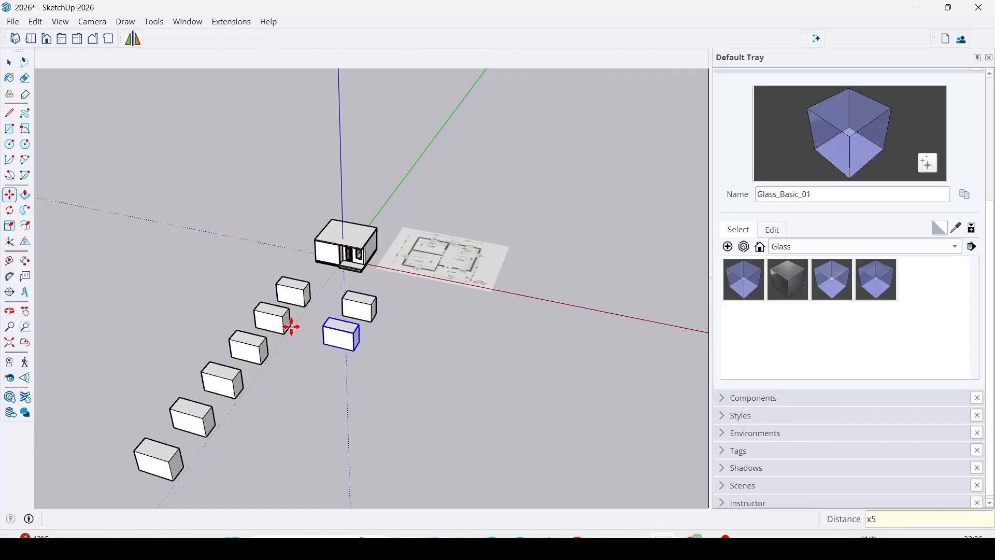
type("5")
key("Return")
key("space")
scroll(335, 431, "up", 3)
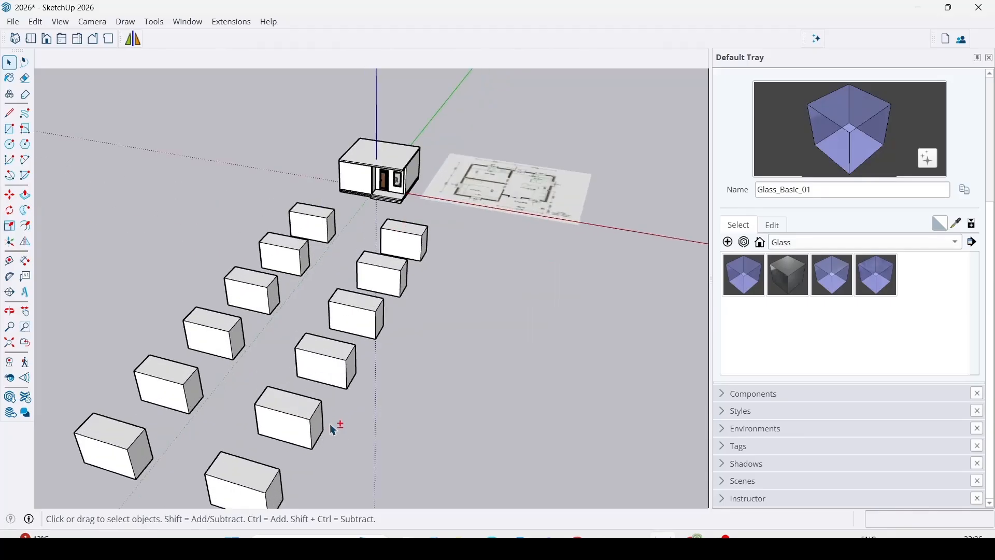
middle_click_drag(330, 424, 409, 378, "shift")
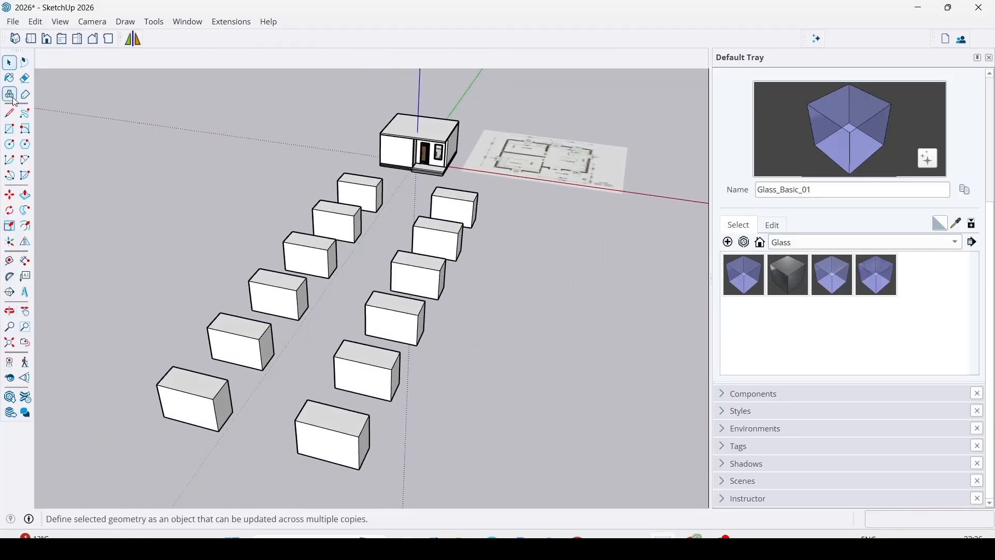
Try pulling up the top face inside the first component box to stretch all its copies, cancel, and leave component editing.
double_click(455, 204)
key("p")
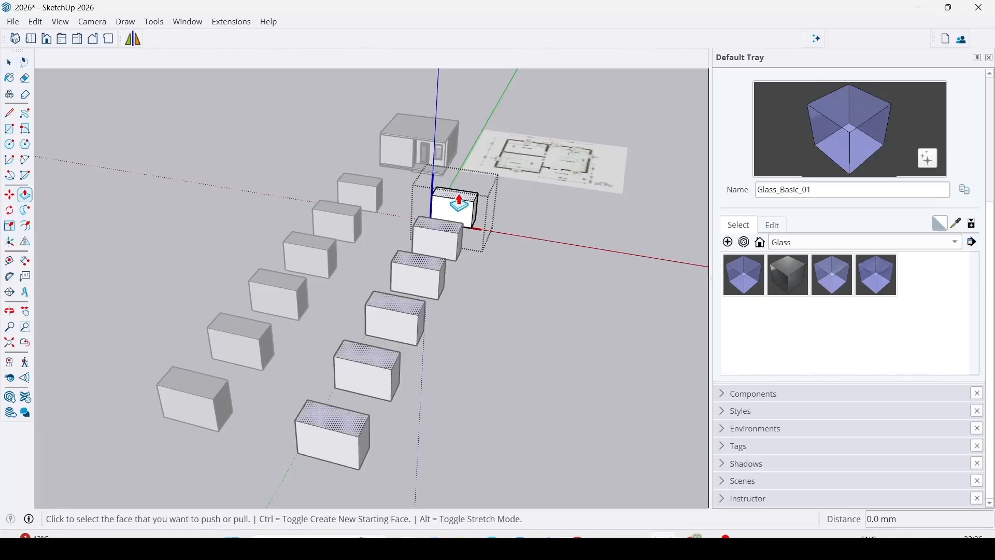
left_click(456, 197)
middle_click_drag(474, 115, 480, 254)
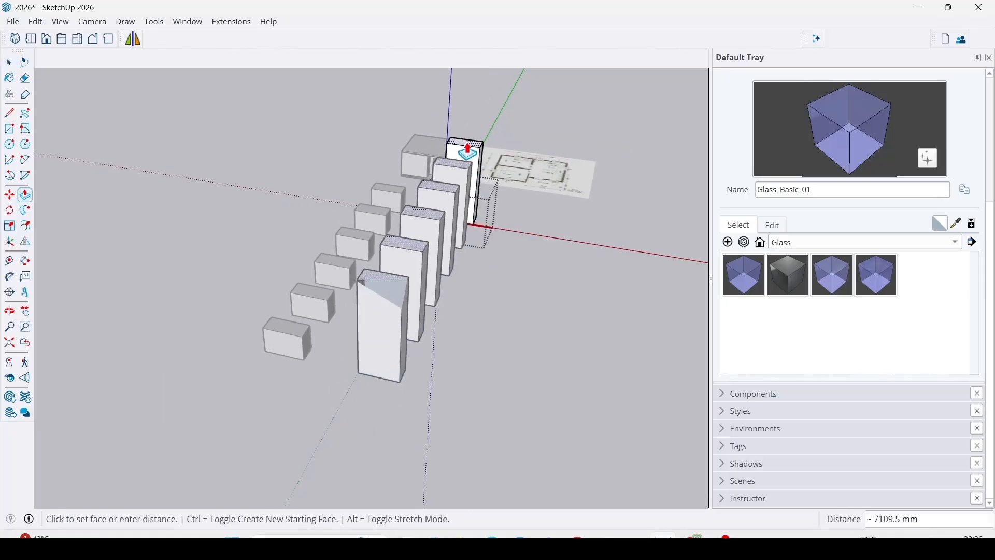
middle_click_drag(474, 166, 662, 264)
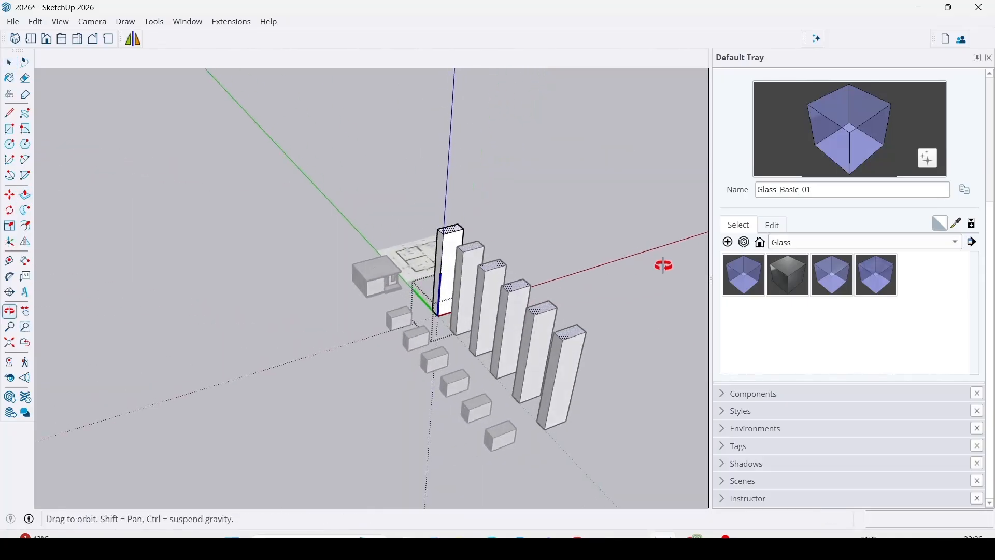
key("Escape")
middle_click_drag(445, 293, 422, 338)
key("space")
left_click(413, 316)
Try pulling up the top face inside the first grouped box, cancel the stretch, and leave group editing.
scroll(412, 309, "up", 5)
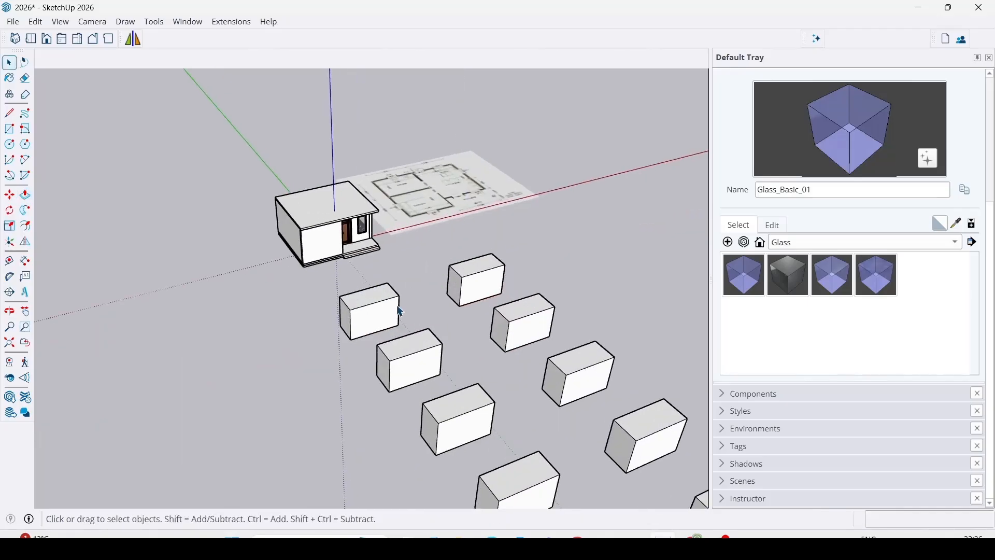
double_click(373, 307)
key("p")
left_click(371, 303)
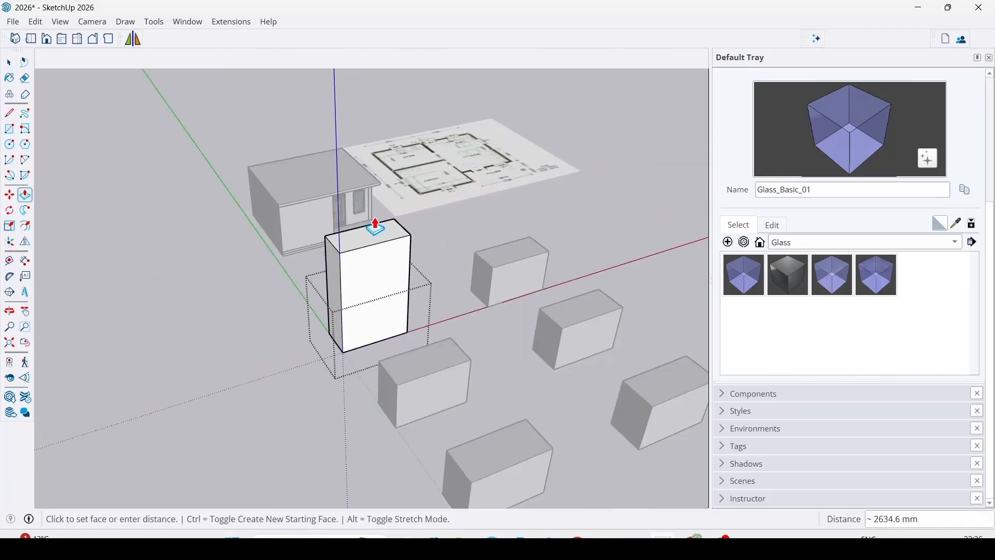
scroll(331, 218, "down", 4)
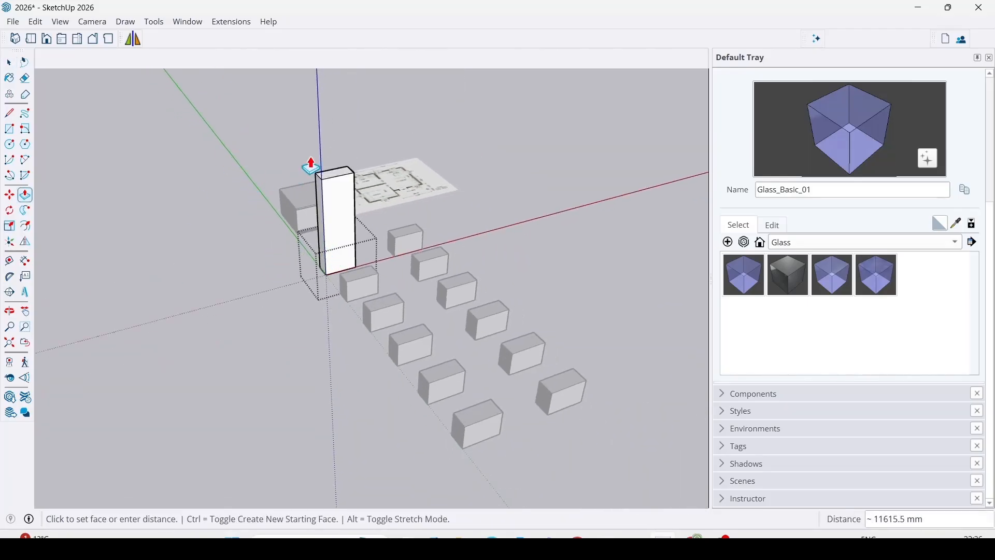
key("Escape")
key("space")
left_click(262, 255)
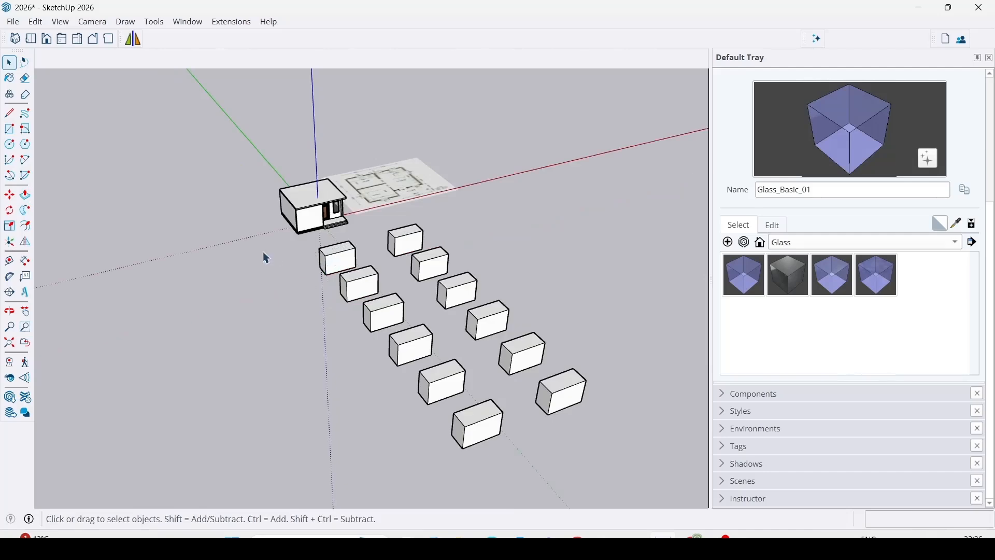
Pull up the top face inside the first component box to make its whole row taller, and leave component editing.
scroll(329, 280, "up", 3)
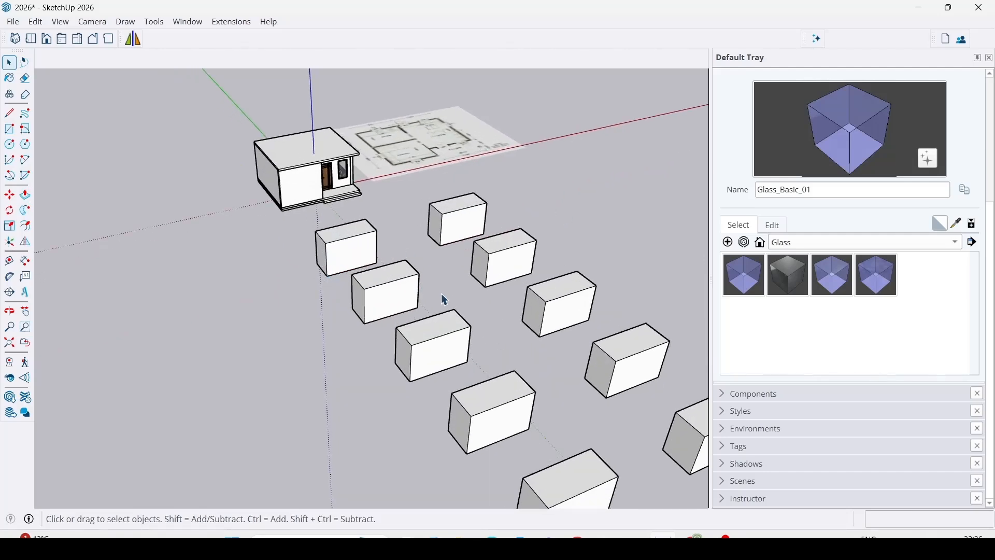
scroll(445, 300, "down", 1)
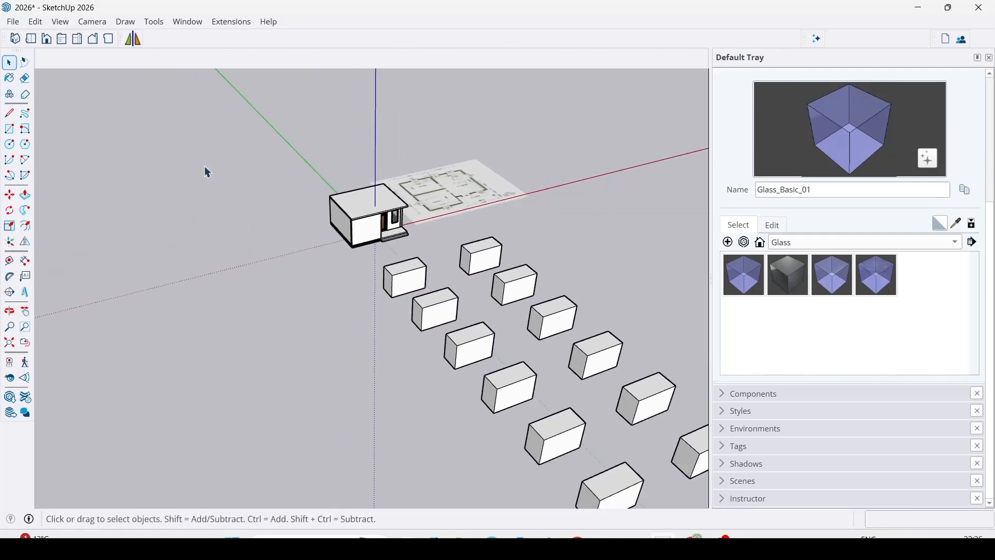
scroll(470, 292, "up", 4)
scroll(358, 218, "down", 2)
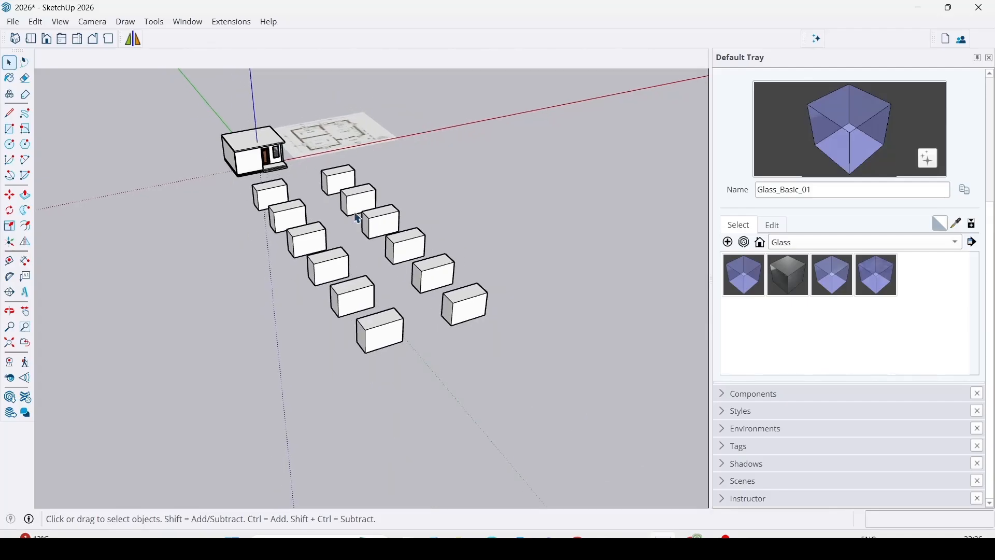
scroll(391, 223, "up", 3)
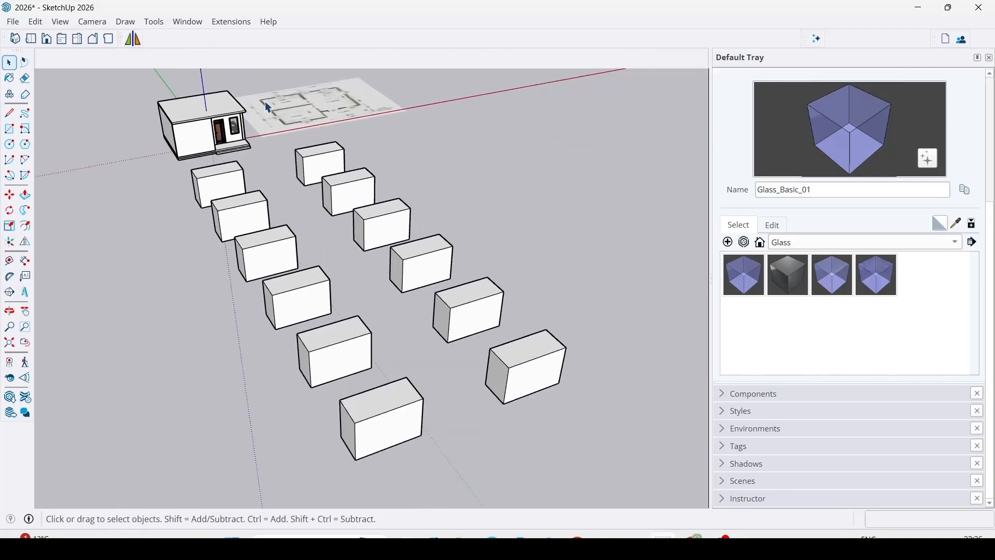
left_click(321, 169)
double_click(322, 169)
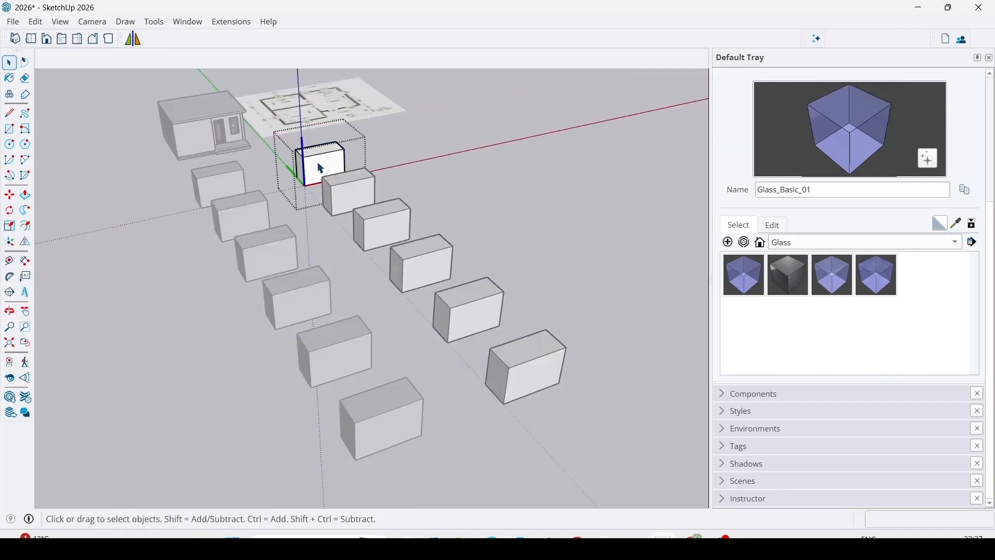
key("p")
left_click(313, 149)
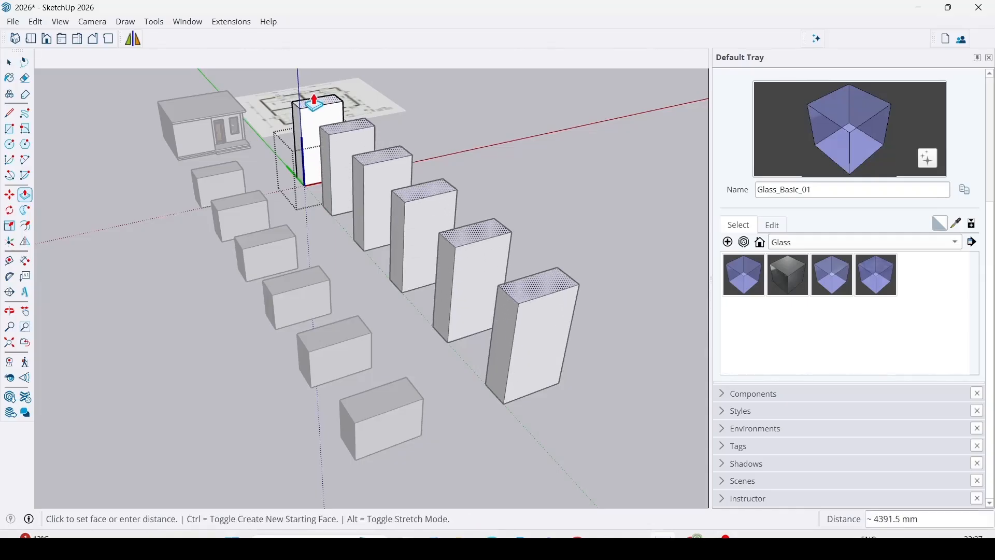
left_click(313, 90)
key("space")
left_click(574, 332)
Draw a closed irregular four-sided face with the Line tool on the open ground beside the grouped boxes.
scroll(313, 135, "down", 2)
middle_click_drag(343, 192, 384, 243)
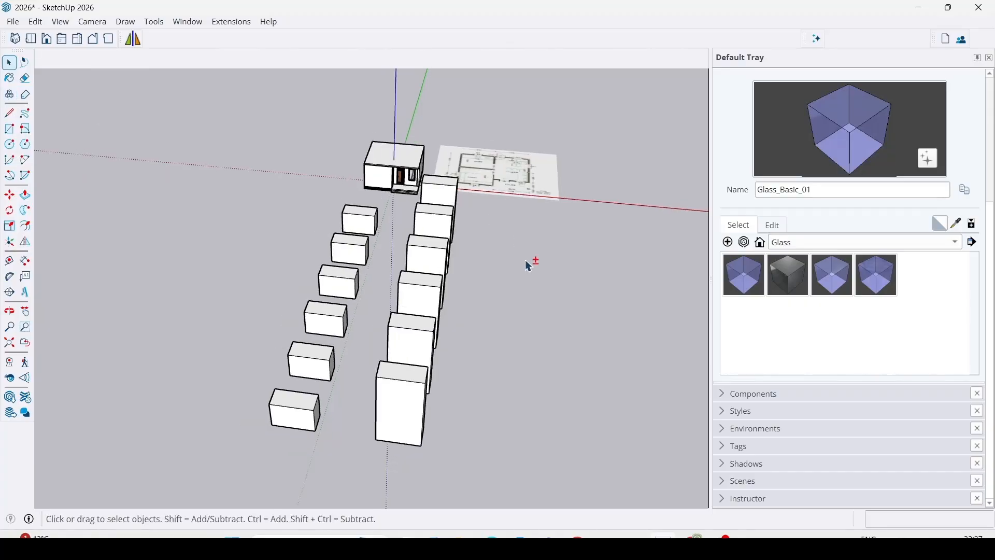
middle_click_drag(528, 262, 114, 124)
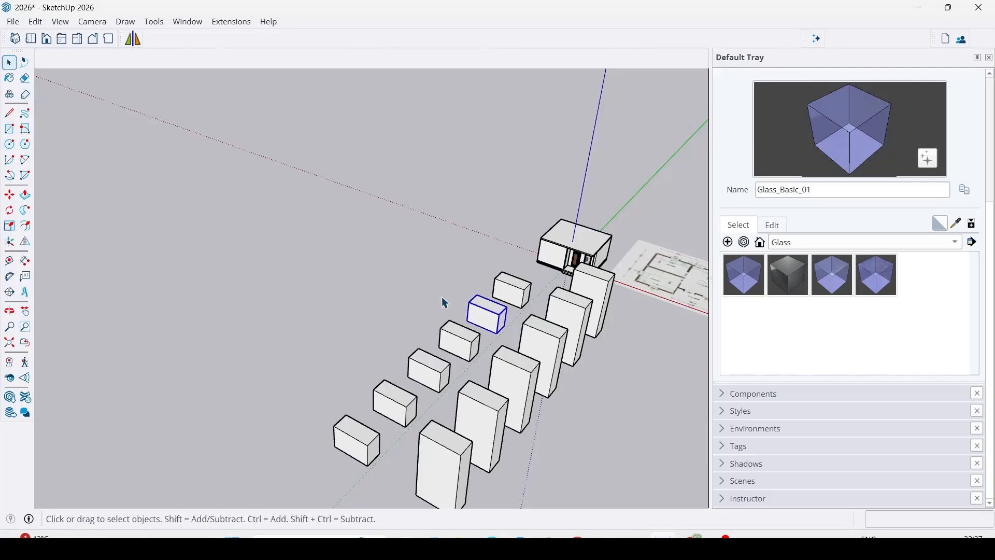
middle_click_drag(444, 300, 346, 251)
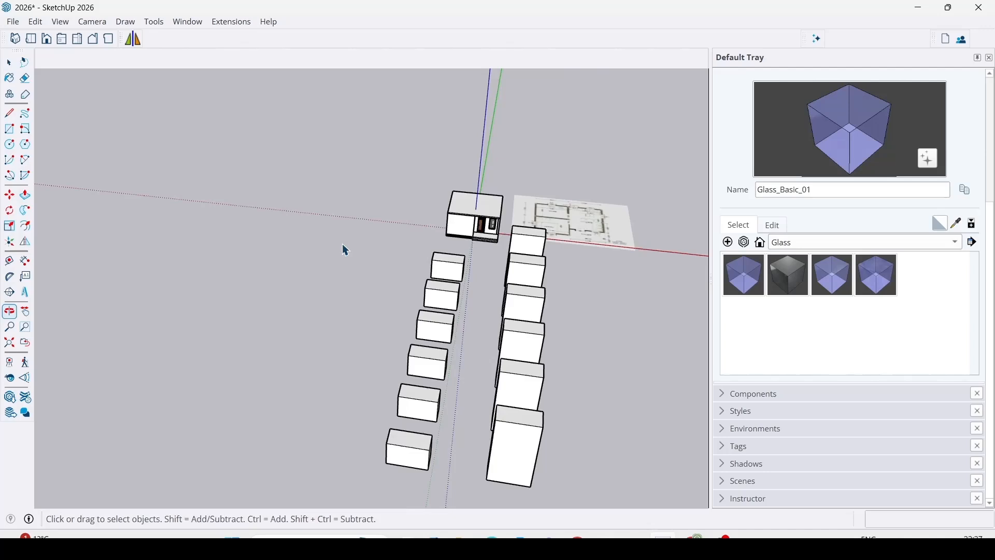
left_click(10, 112)
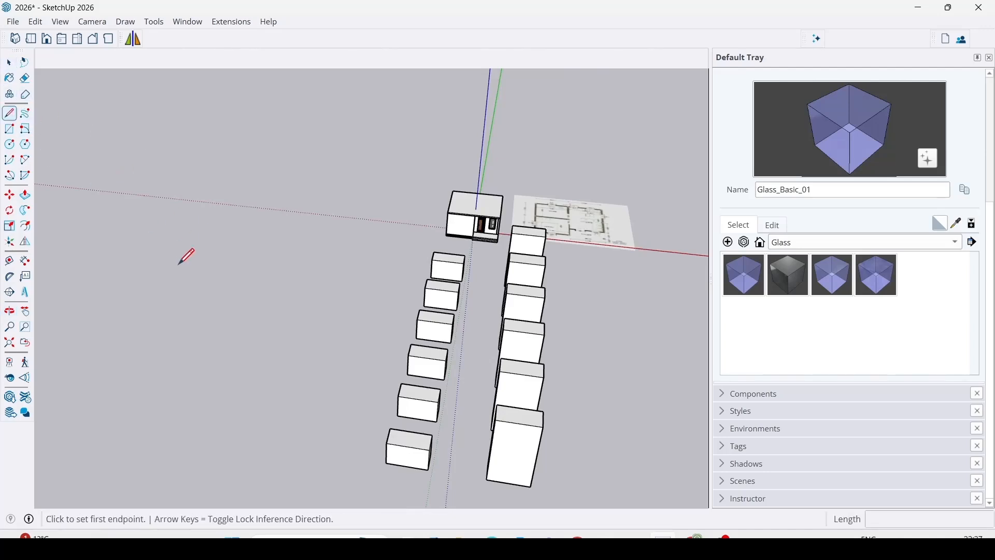
left_click(179, 282)
left_click(207, 242)
left_click(298, 253)
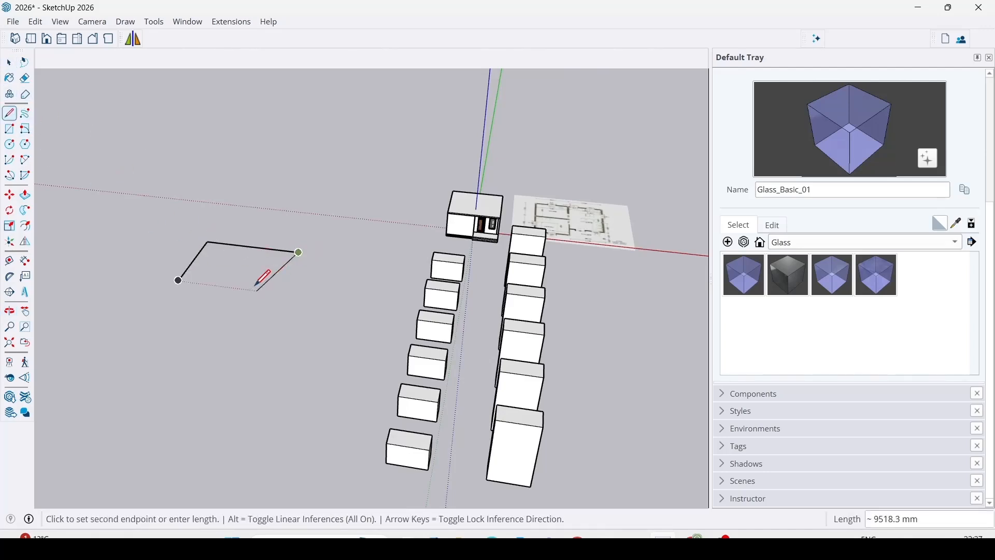
left_click(237, 368)
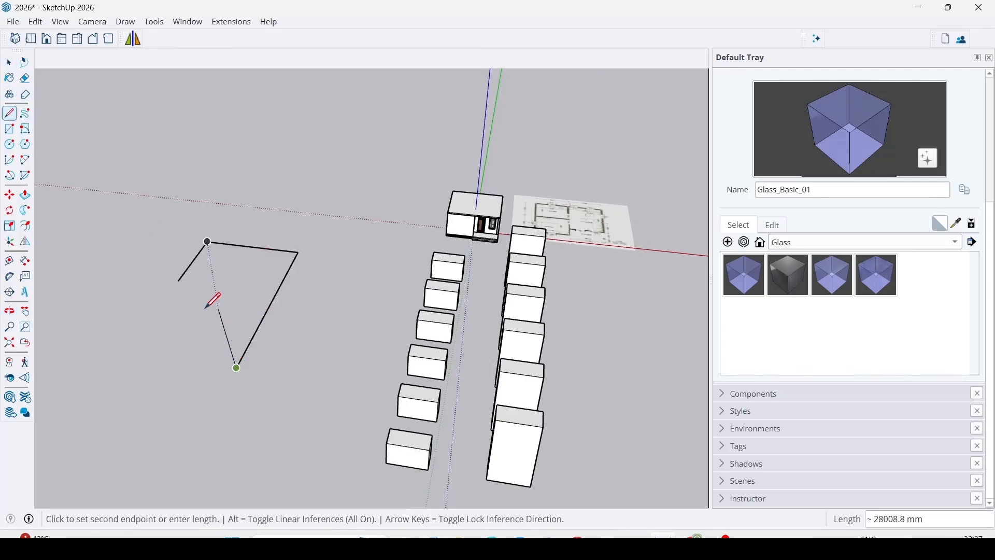
left_click(179, 280)
key("space")
Draw a closed curvy outline with the Freehand tool beside the four-sided face.
scroll(238, 310, "up", 2)
mouse_move(238, 310)
middle_mouse_down()
mouse_move(228, 266)
mouse_move(264, 251)
mouse_move(238, 304)
mouse_move(244, 291)
middle_mouse_up()
left_click(26, 114)
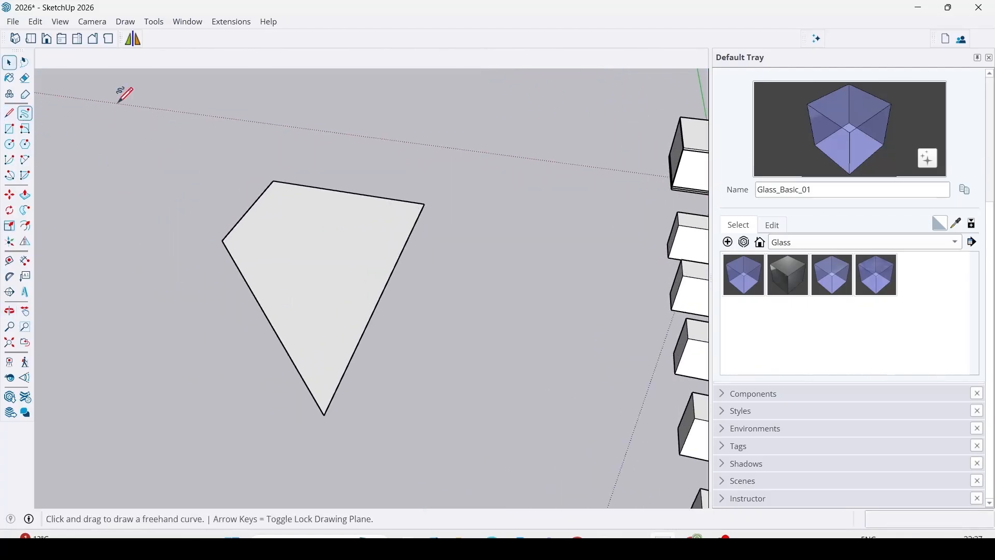
middle_click_drag(125, 93, 200, 300)
mouse_move(181, 310)
left_mouse_down()
mouse_move(236, 240)
mouse_move(156, 151)
mouse_move(49, 282)
mouse_move(171, 369)
mouse_move(182, 309)
left_mouse_up()
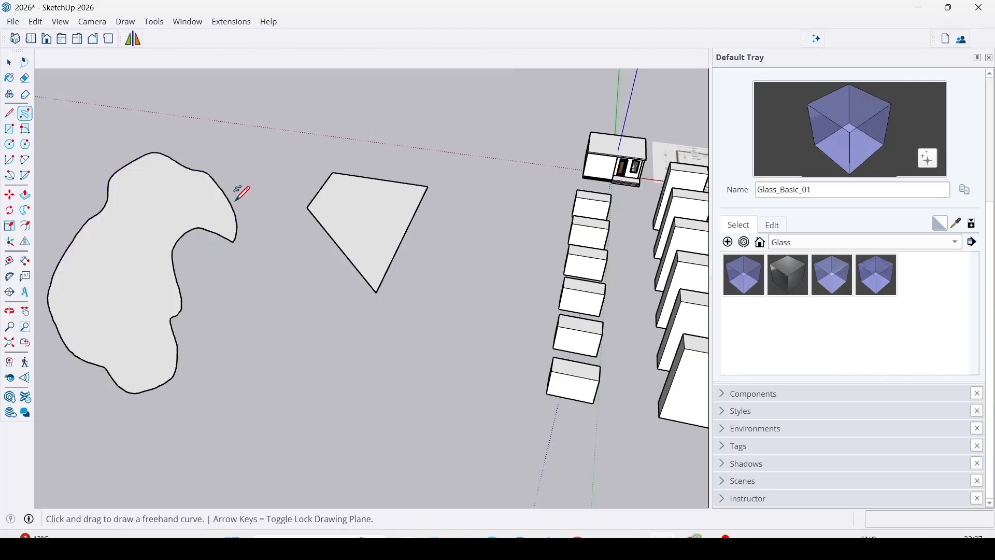
mouse_move(168, 287)
middle_mouse_down()
mouse_move(181, 322)
mouse_move(217, 213)
mouse_move(174, 277)
middle_mouse_up()
Extrude the freehand face upward into a solid, and undo both the extrusion and the freehand outline.
key("p")
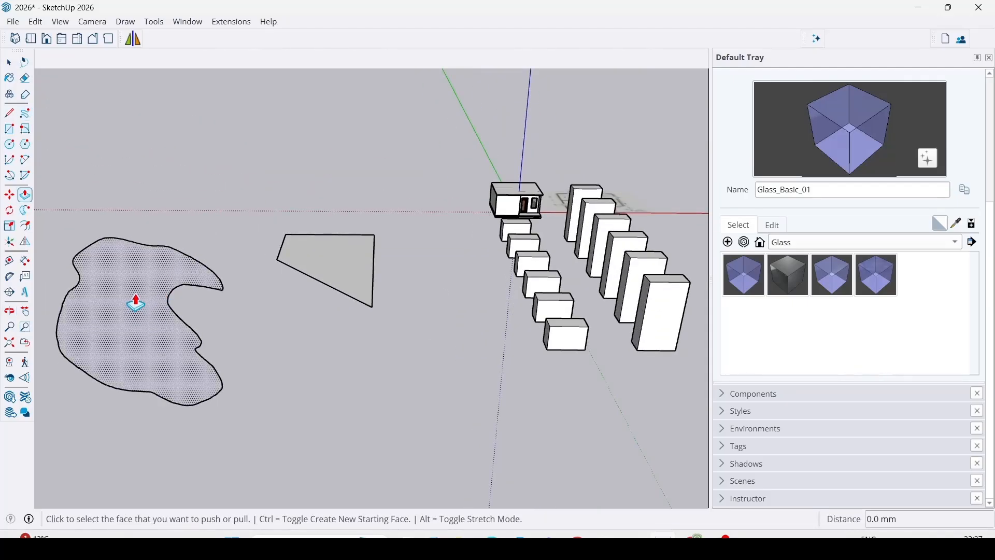
left_click_drag(138, 298, 138, 253)
key("space")
mouse_move(349, 344)
middle_mouse_down()
mouse_move(244, 298)
mouse_move(307, 279)
middle_mouse_up()
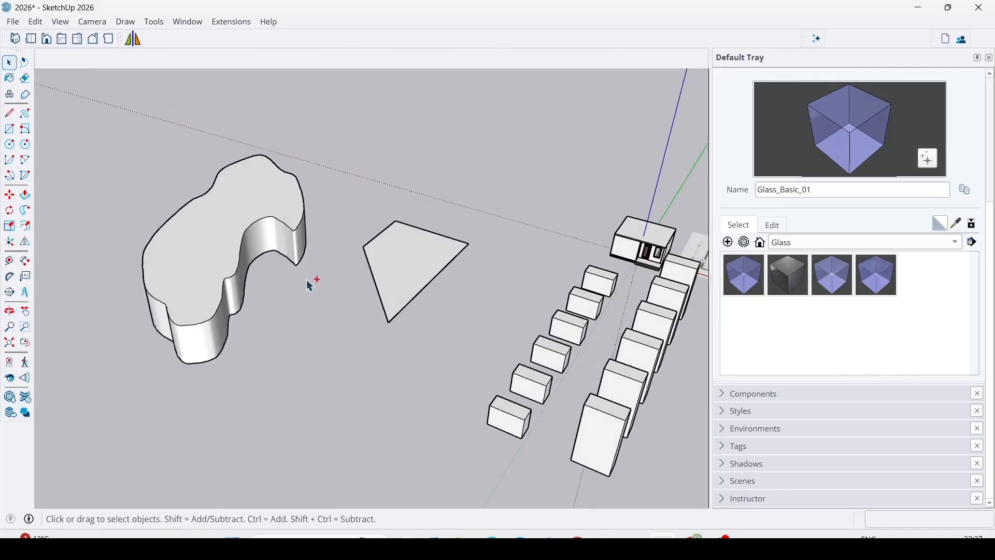
key("ctrl+z")
key("ctrl+z")
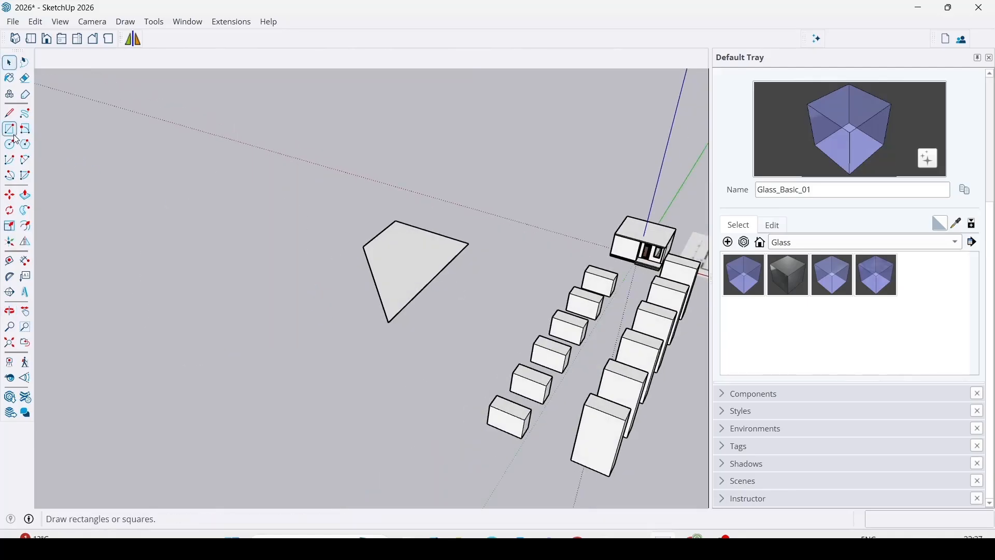
Draw a tilted Rotated Rectangle about 8794 by 10139 mm beside the four-sided face, and undo it.
scroll(435, 290, "down", 3)
scroll(589, 269, "up", 4)
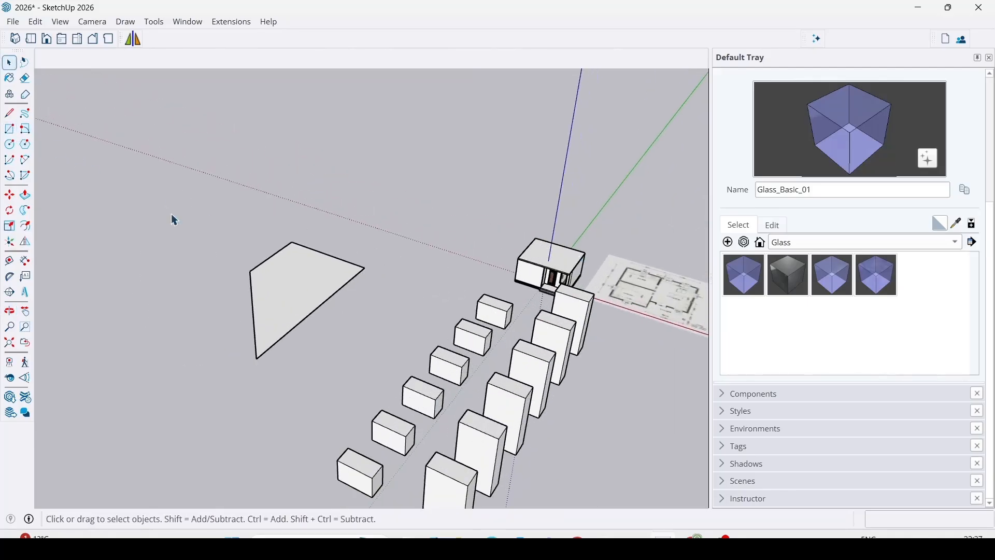
left_click(24, 131)
left_click(123, 352)
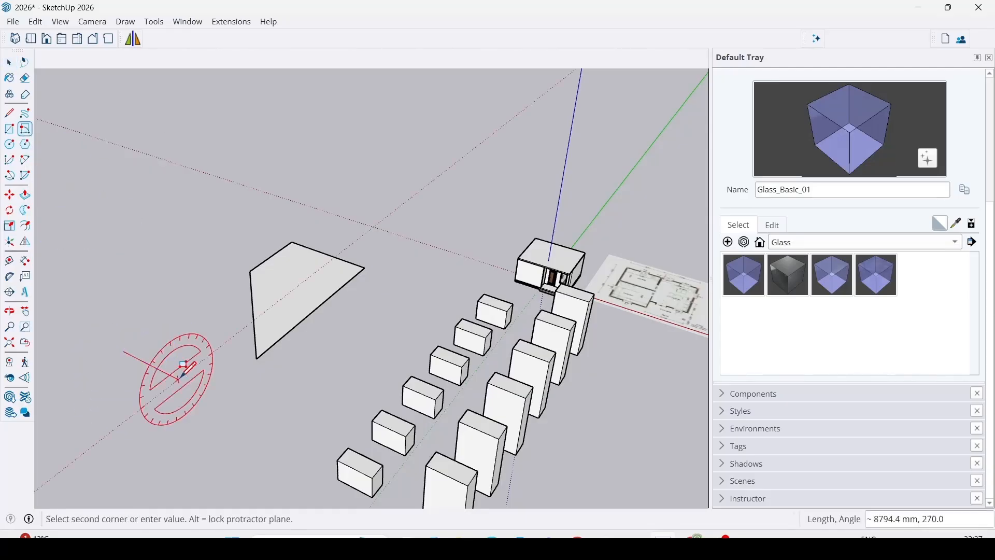
left_click(179, 381)
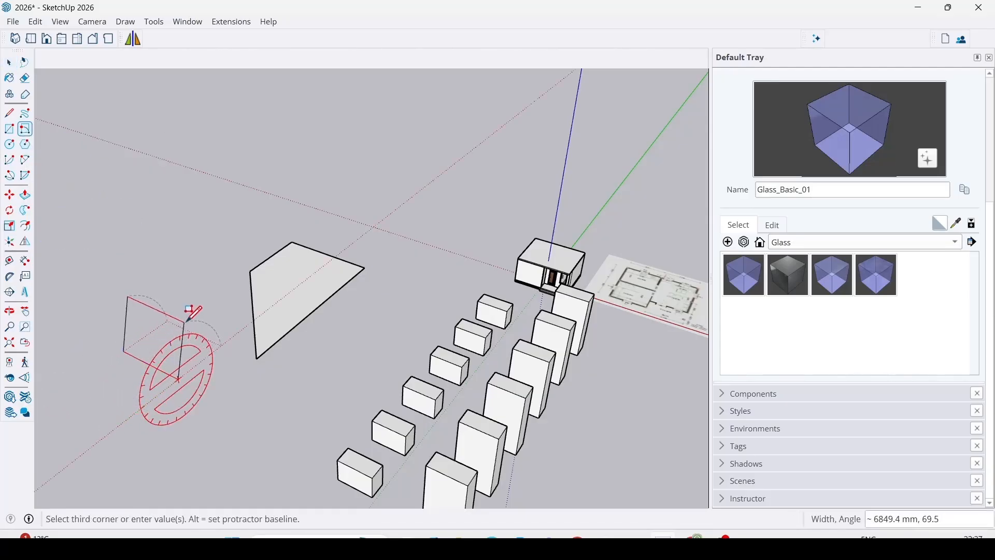
left_click(230, 294)
middle_click_drag(166, 334, 176, 381)
key("ctrl+z")
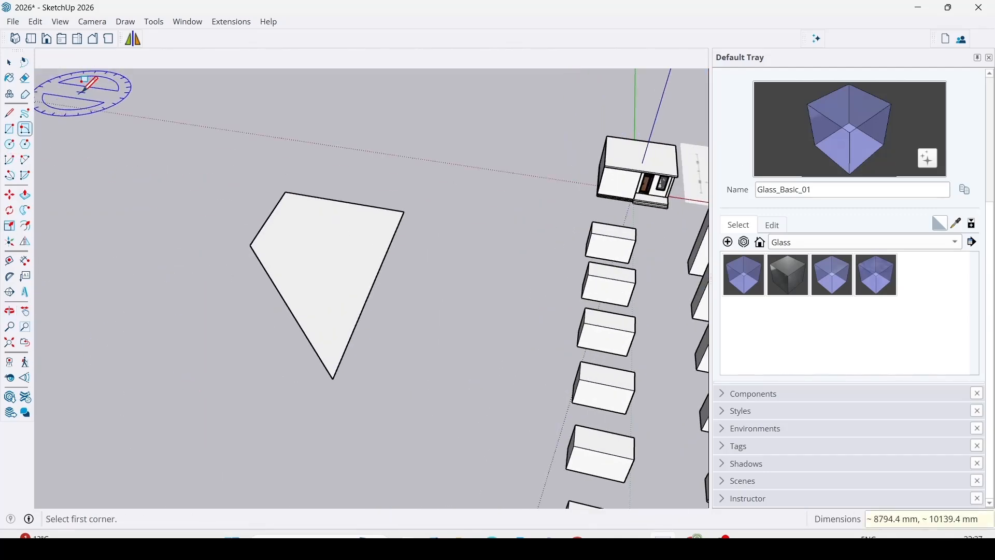
Draw a circle with a radius of about 7165 mm on the ground beside the four-sided face.
left_click(12, 148)
scroll(235, 366, "down", 2)
scroll(273, 305, "up", 2)
scroll(168, 358, "up", 2)
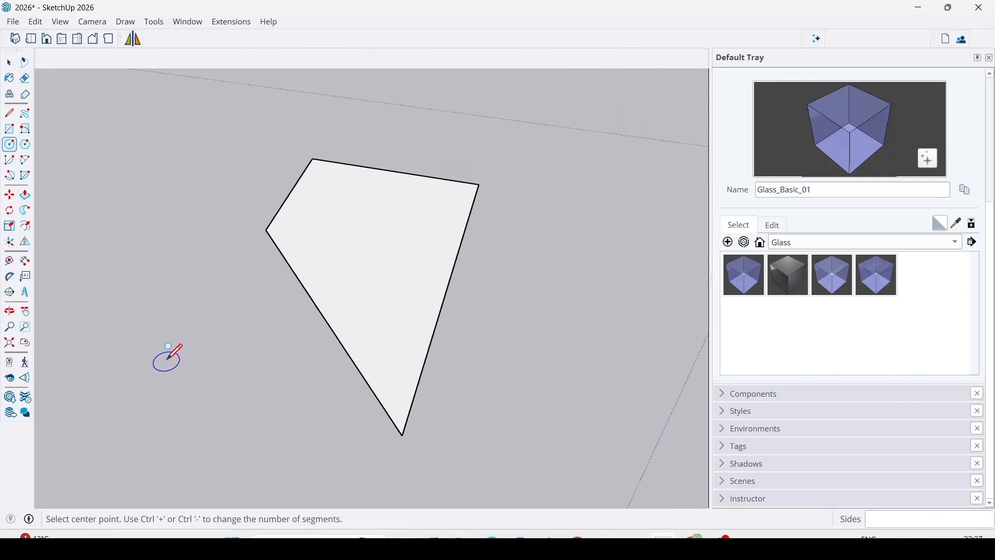
left_click(125, 337)
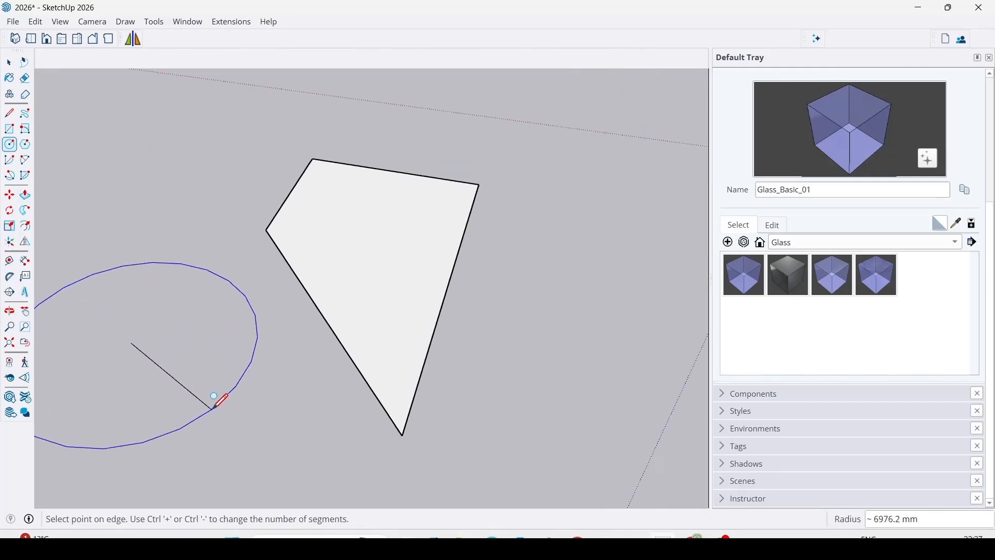
scroll(216, 407, "up", 1)
left_click(216, 410)
scroll(219, 408, "up", 2)
scroll(294, 297, "down", 4)
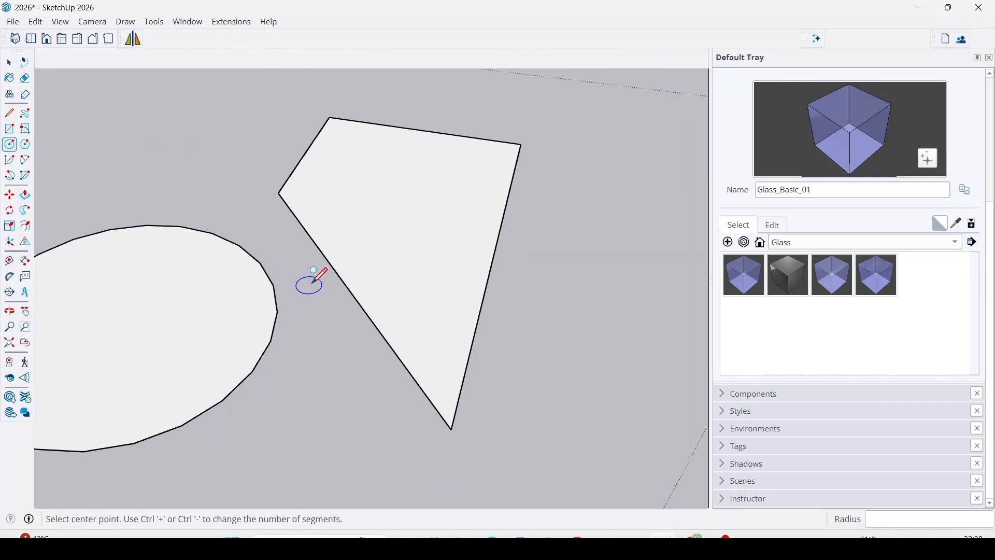
middle_click_drag(323, 350, 351, 361)
scroll(293, 403, "up", 3)
scroll(144, 383, "down", 2)
Smooth the circle's edge by setting its segments to 48 in Entity Info.
key("space")
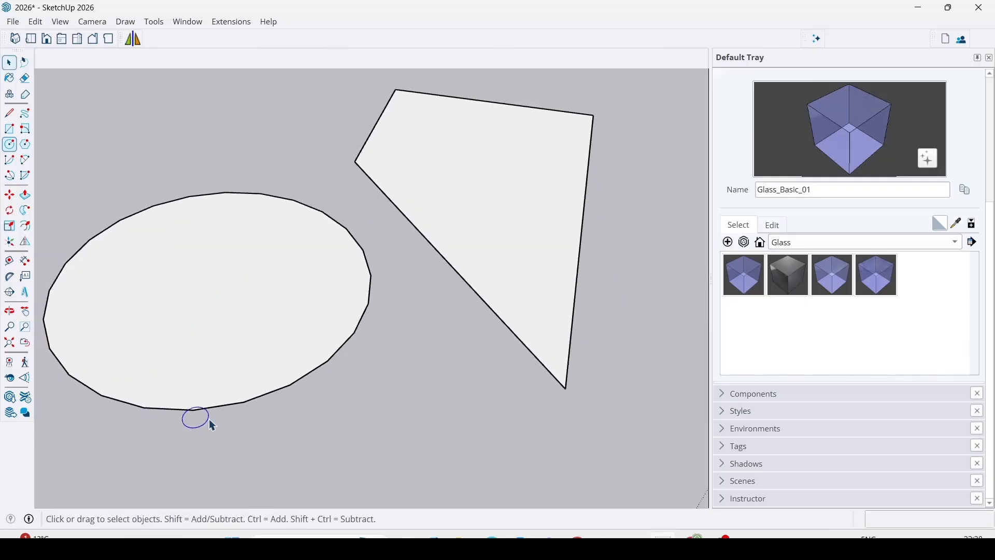
scroll(283, 389, "up", 1)
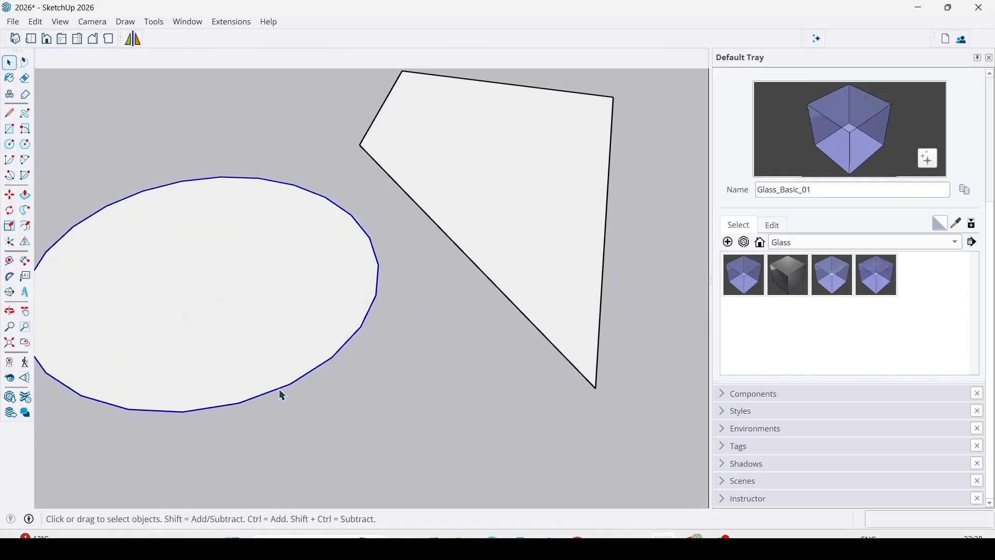
right_click(279, 389)
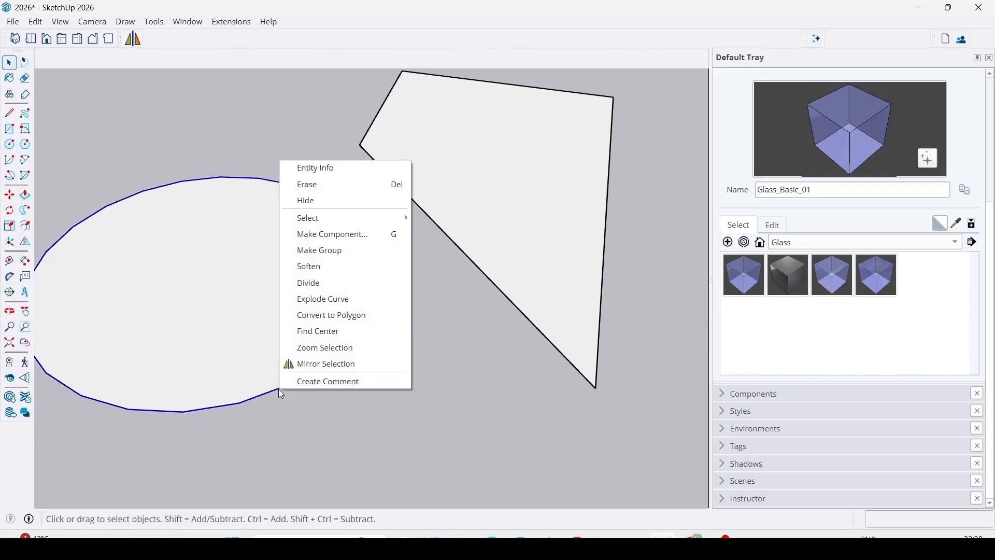
left_click(322, 168)
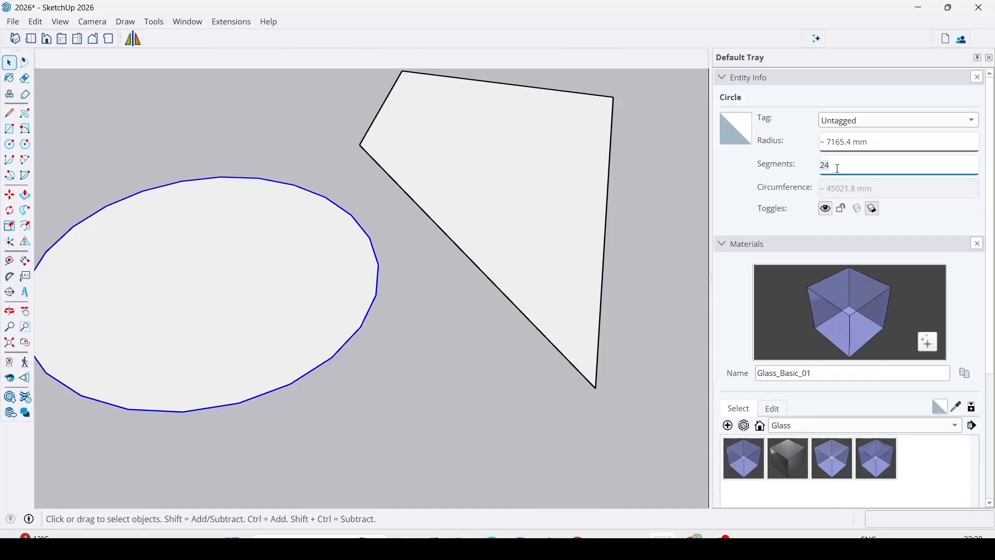
key("Return")
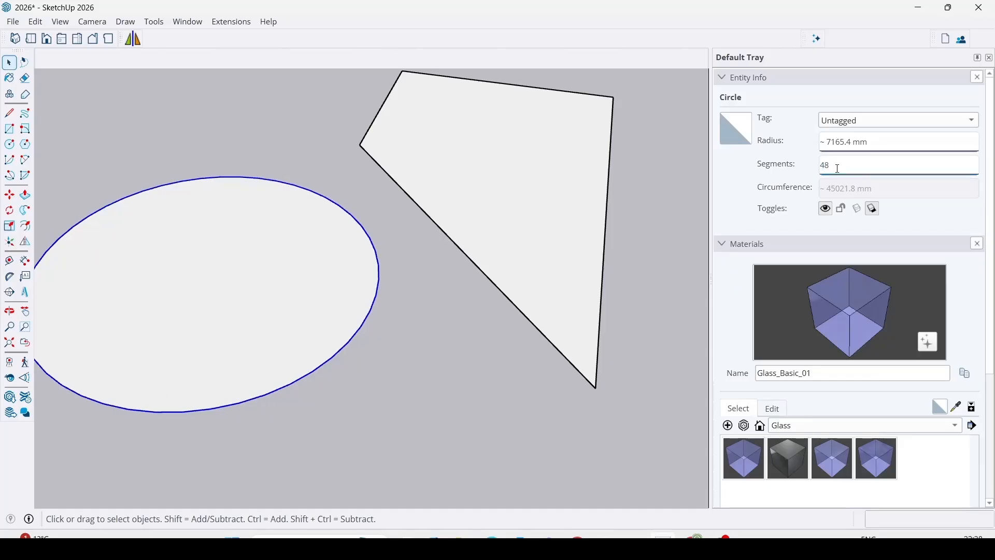
scroll(365, 336, "down", 1)
scroll(366, 336, "up", 5)
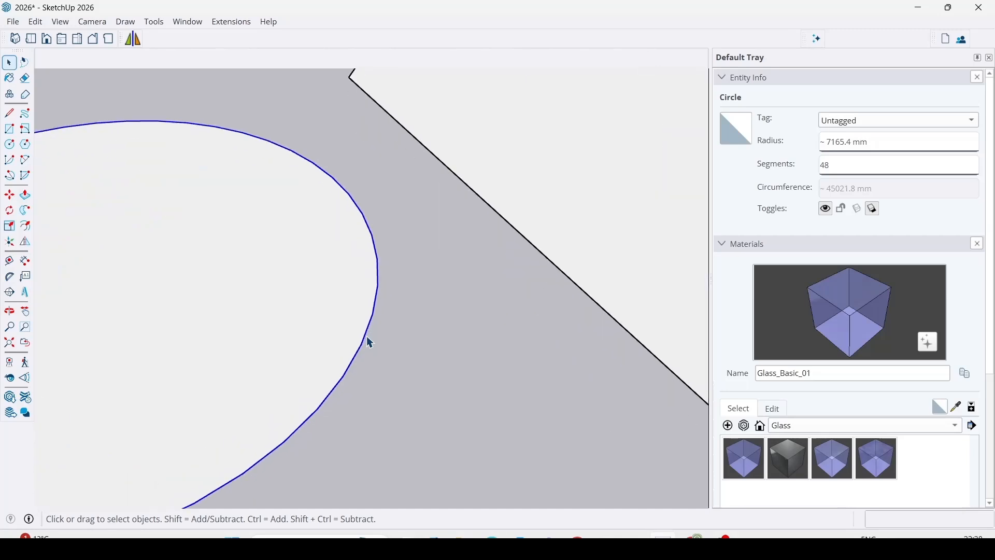
scroll(367, 337, "down", 4)
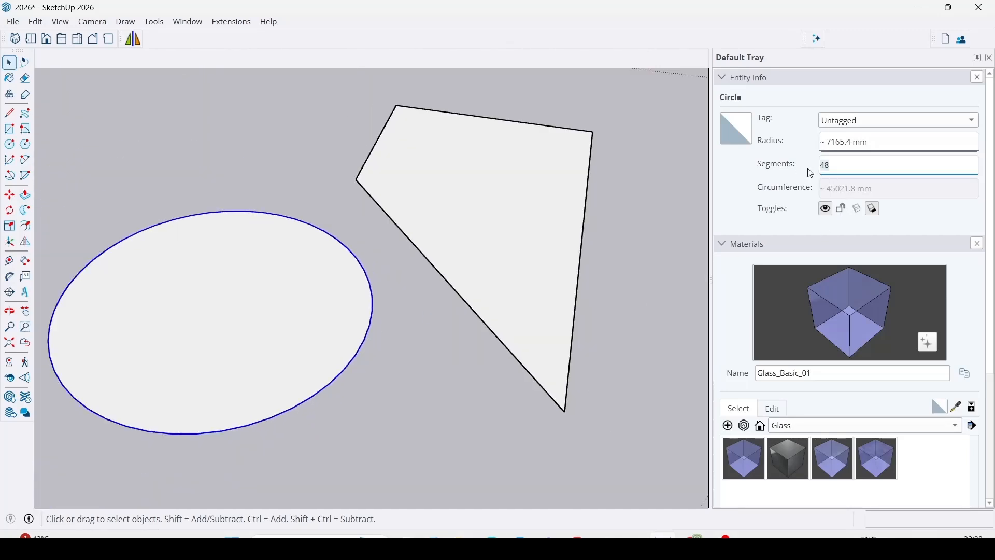
Set the circle's segments to 80 in Entity Info.
type("80")
key("Return")
scroll(166, 428, "up", 5)
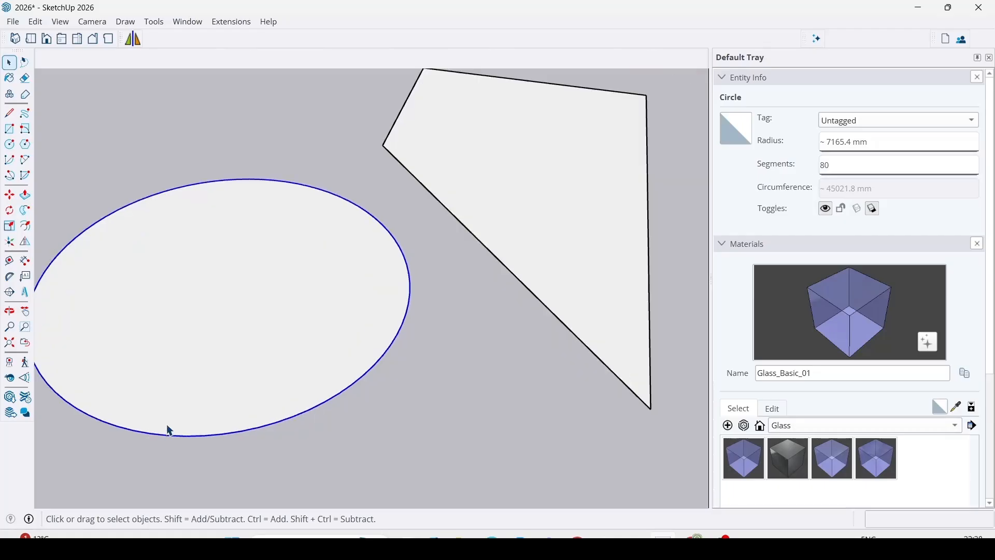
Reduce the circle to a coarse outline by setting its segments to 15.
scroll(317, 375, "down", 2)
scroll(321, 375, "down", 2)
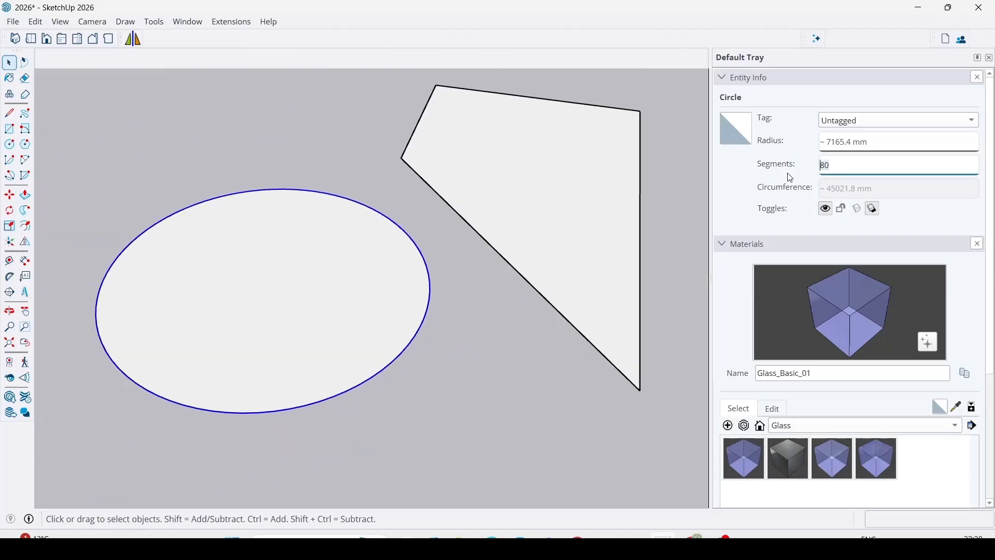
key("Return")
scroll(293, 368, "down", 2)
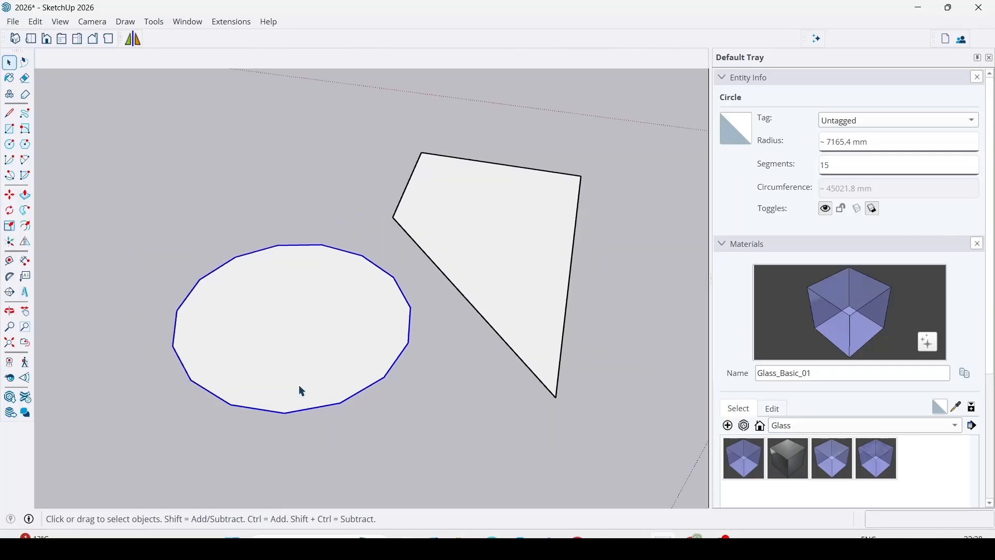
scroll(300, 391, "up", 2)
left_click(460, 462)
left_click(356, 229)
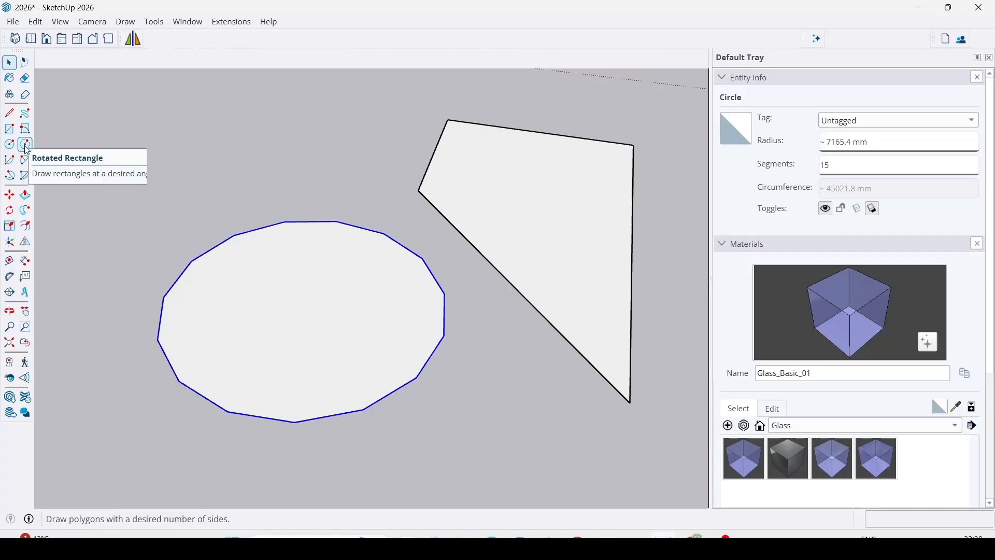
Draw a centre-point arc on the ground just behind the circle and close its endpoints with a line to form a face.
left_click(8, 162)
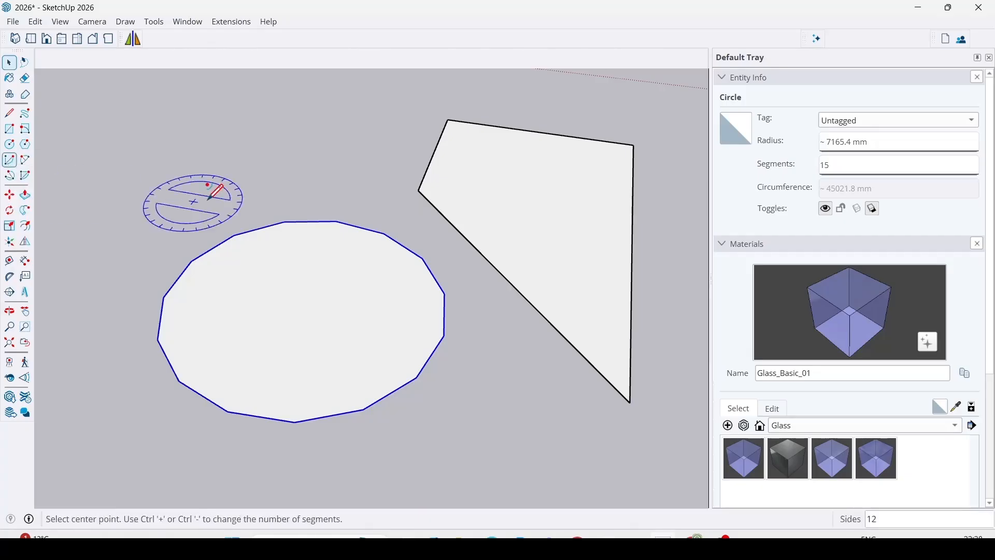
left_click(335, 213)
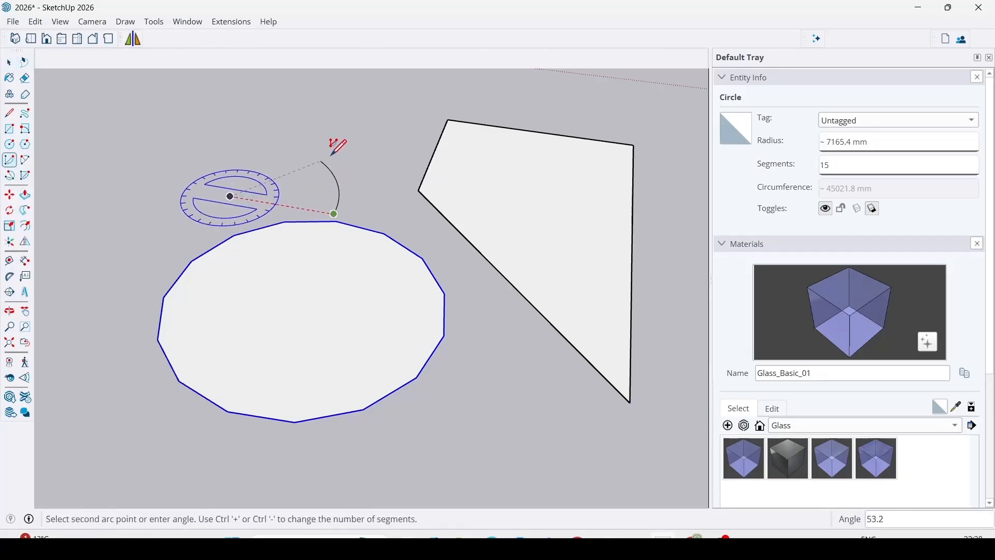
left_click(202, 132)
key("l")
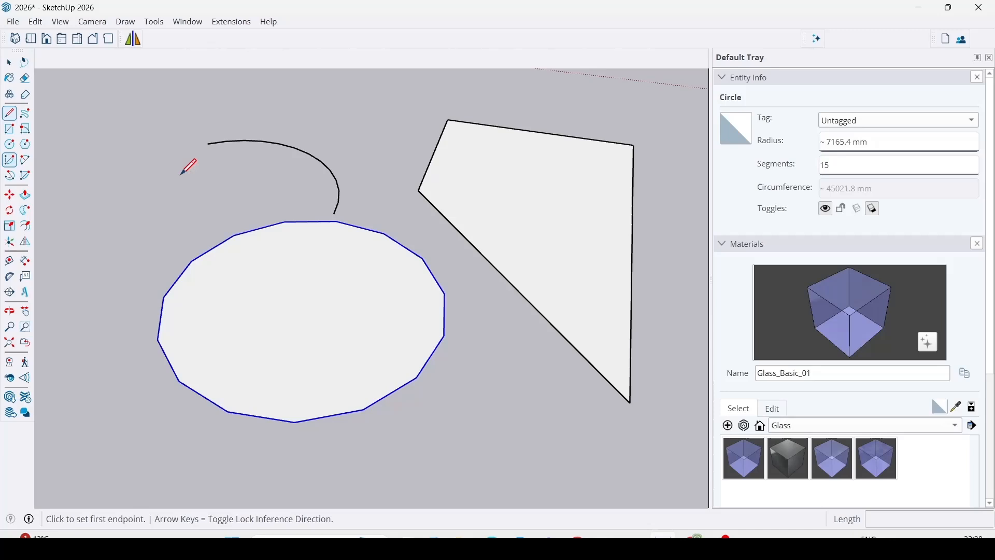
left_click(208, 144)
left_click(335, 213)
key("space")
middle_click_drag(256, 155, 388, 293)
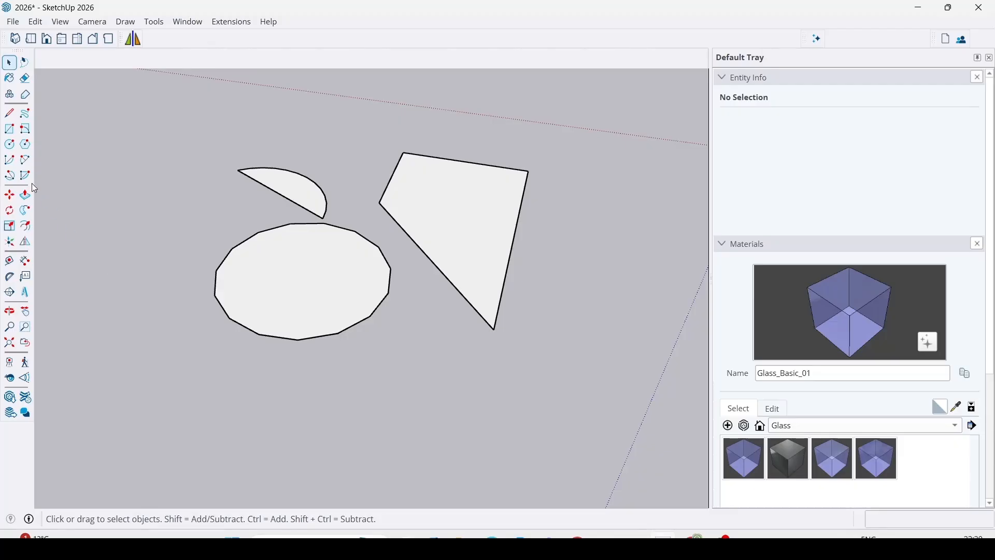
Extrude the four-sided face upward by about 2310 mm with Push/Pull.
left_click(25, 195)
left_click(482, 232)
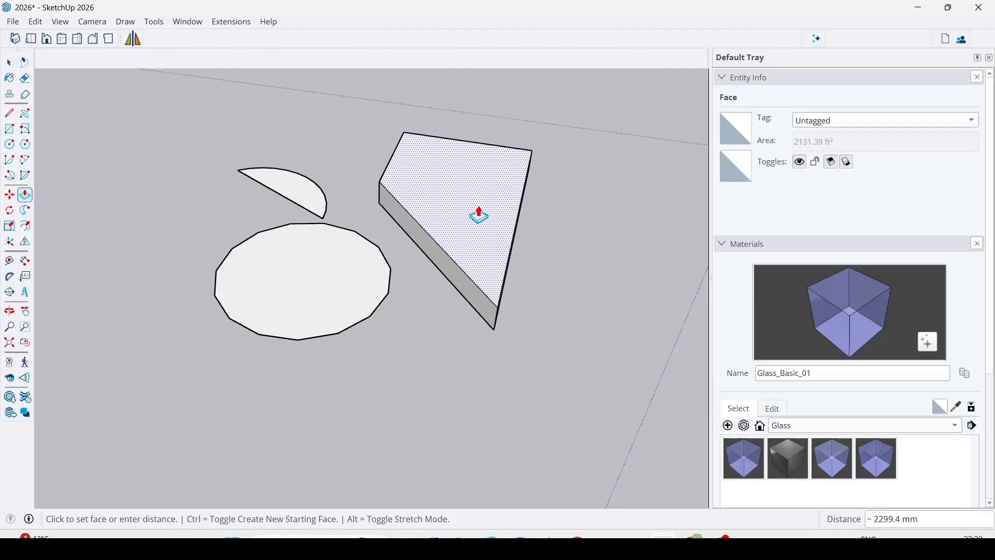
left_click(478, 214)
scroll(488, 274, "down", 3)
middle_click_drag(493, 302, 491, 238)
scroll(492, 238, "up", 2)
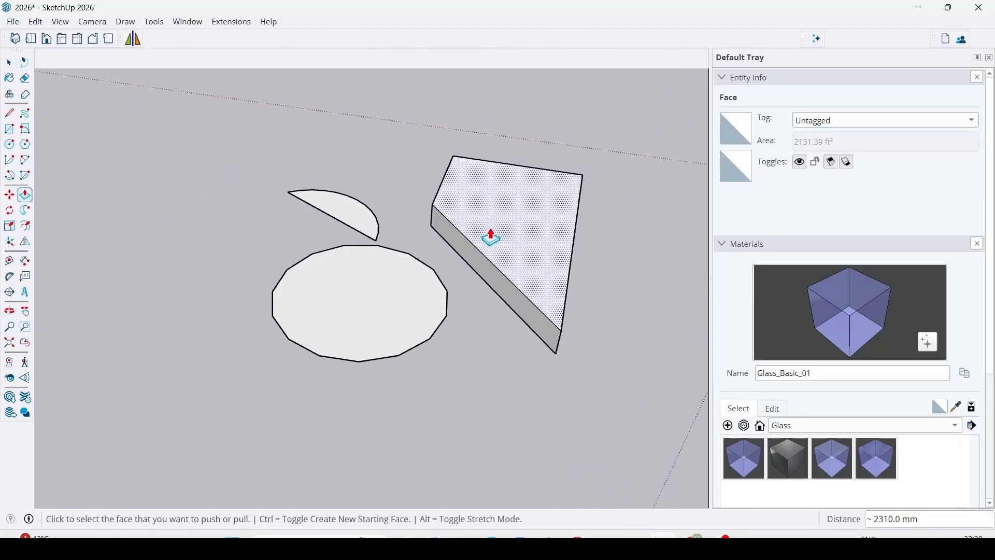
Select all the connected geometry of the extruded four-sided solid and make it a group.
left_click(10, 214)
key("space")
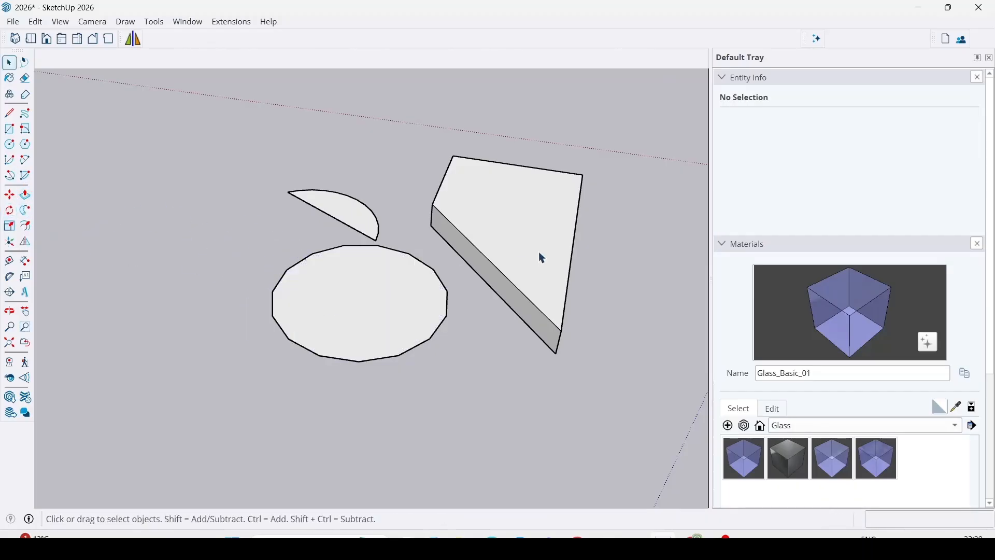
left_click(519, 219)
triple_click(518, 217)
right_click(518, 217)
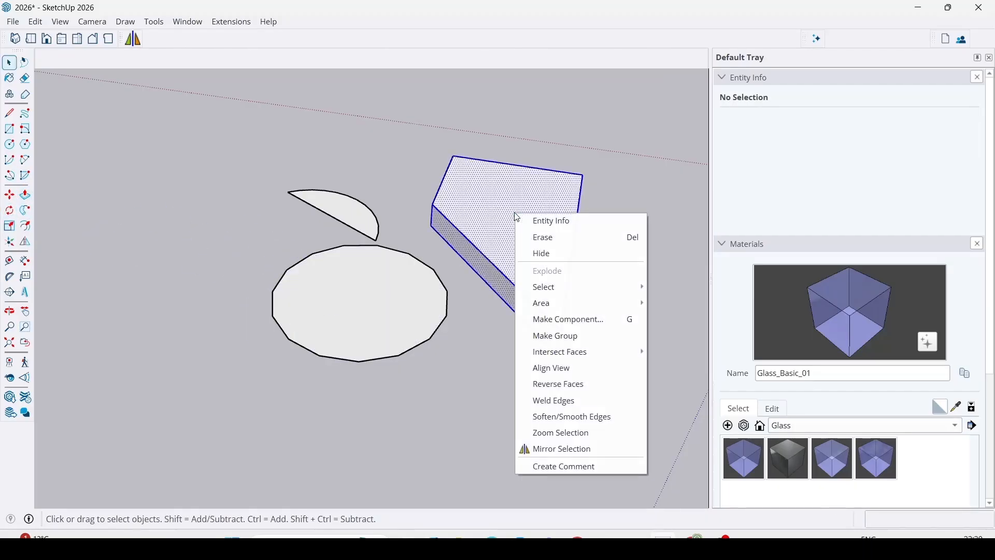
left_click(568, 335)
Try rotating the solid group in the horizontal plane by about 7 degrees around a point on its top face.
left_click(10, 210)
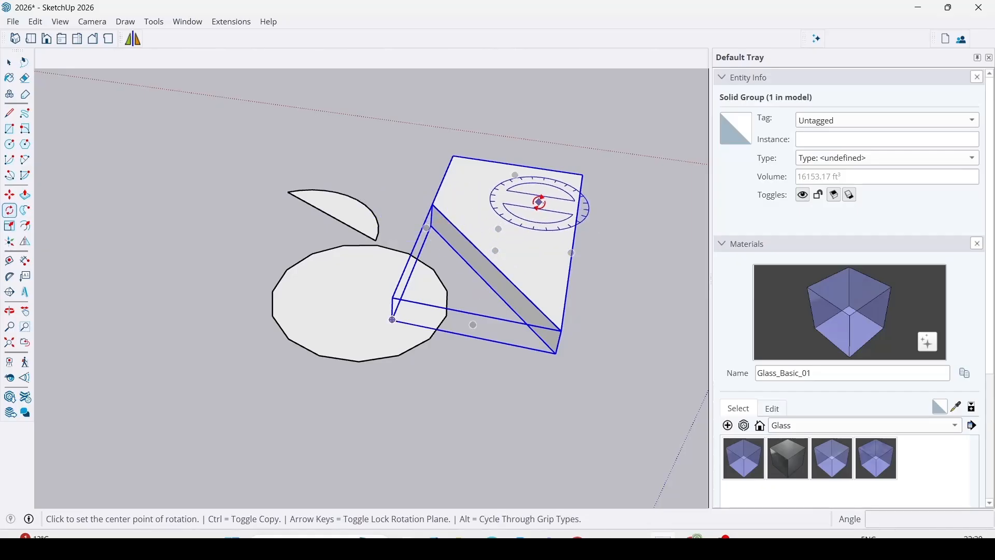
left_click(502, 208)
left_click(615, 235)
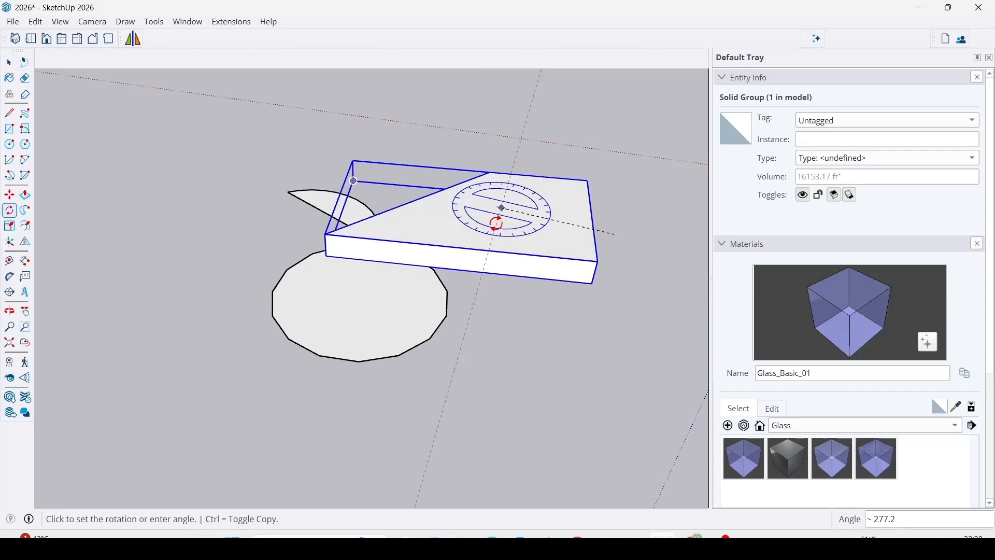
left_click(539, 222)
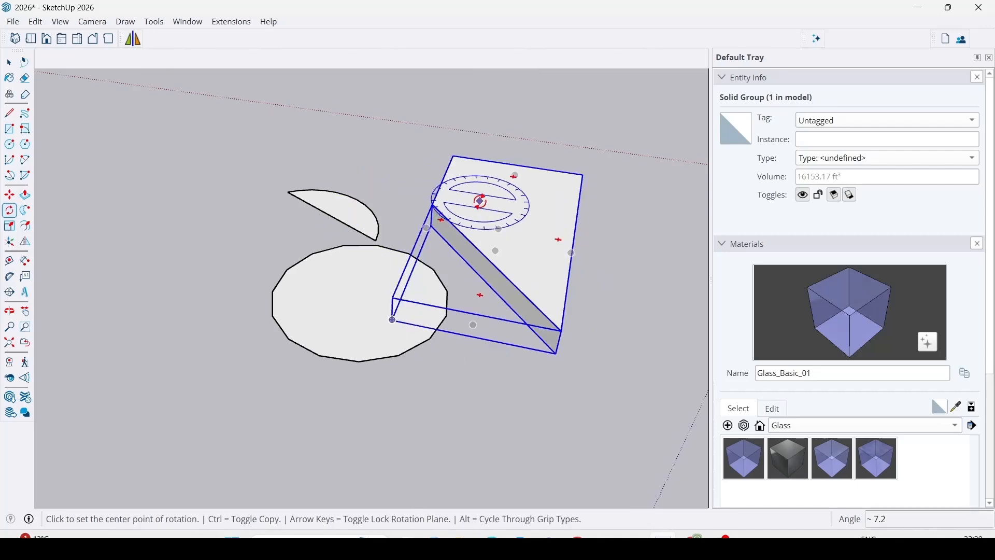
Try rotating the solid group about the red axis by about 221 degrees.
key("Right")
middle_click_drag(604, 249, 286, 204)
left_click(580, 348)
left_click(652, 338)
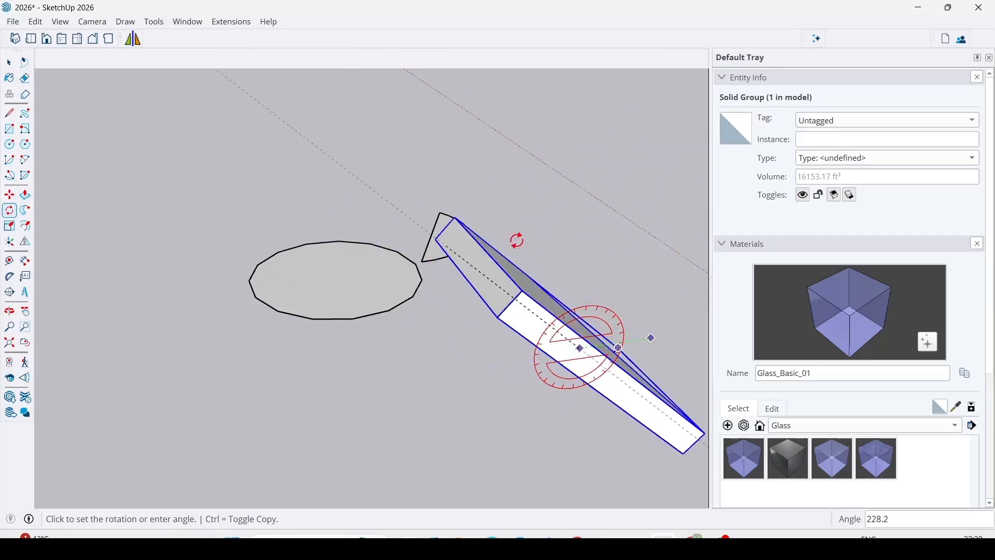
left_click(509, 296)
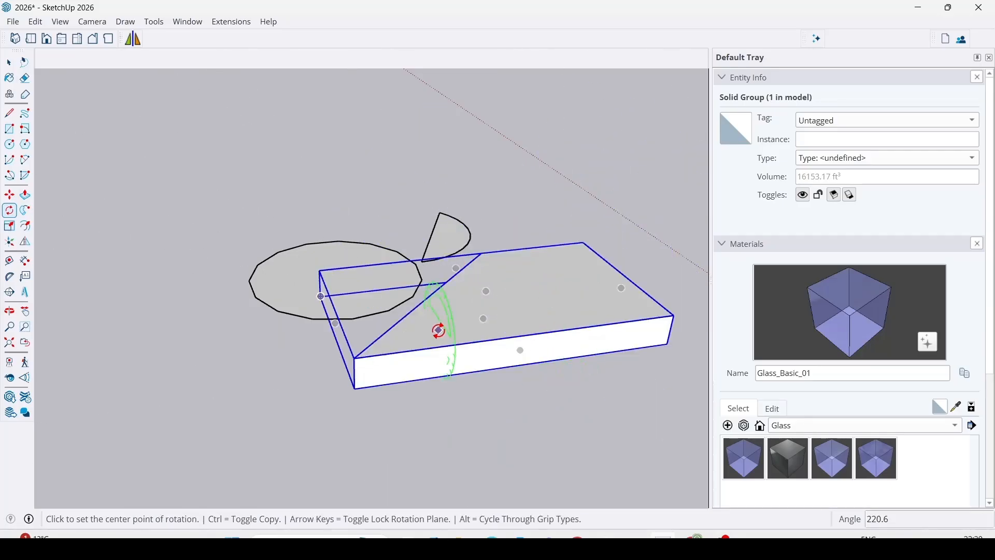
Try rotating the solid group about the green axis, then cancel the rotation and deselect the group.
middle_click_drag(439, 331, 458, 322)
left_click(462, 321)
left_click(583, 356)
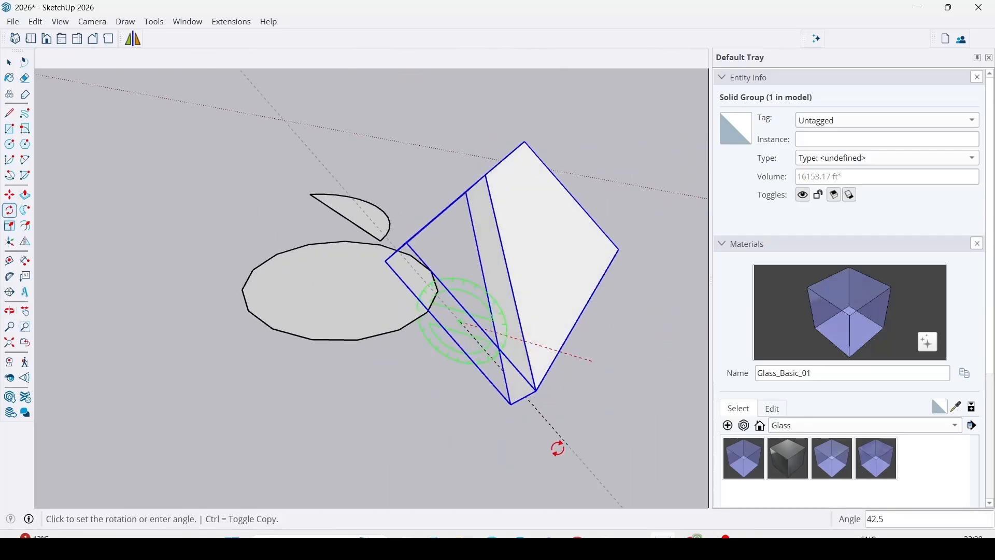
key("Escape")
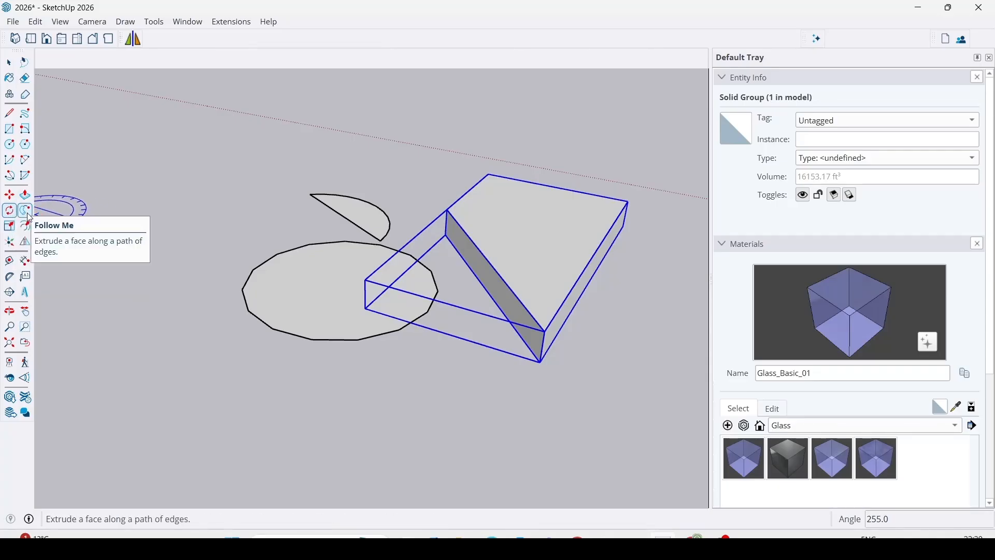
scroll(400, 344, "down", 6)
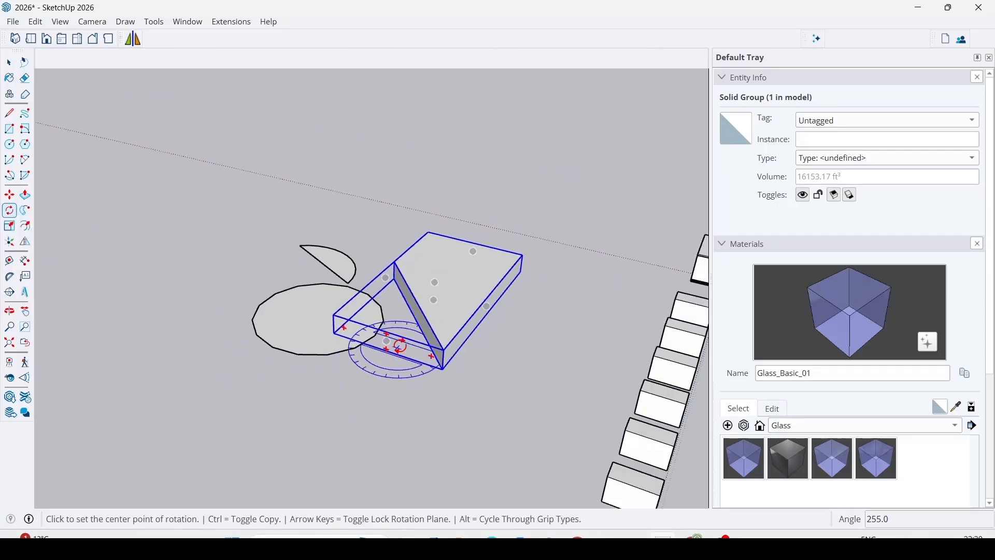
key("space")
left_click(354, 367)
Open the solid group for editing and select the four boundary edges of its top face.
scroll(311, 357, "up", 3)
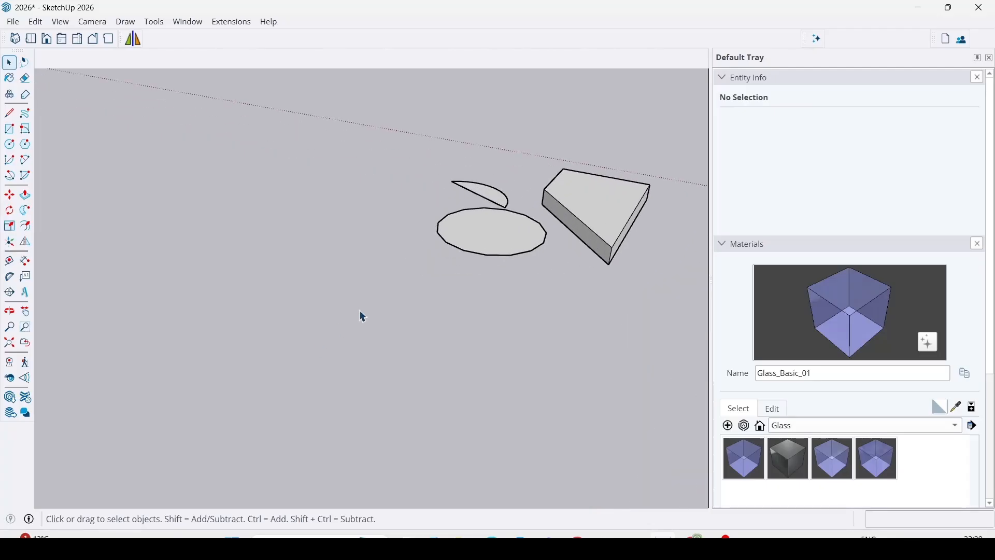
scroll(208, 357, "down", 1)
scroll(458, 226, "up", 5)
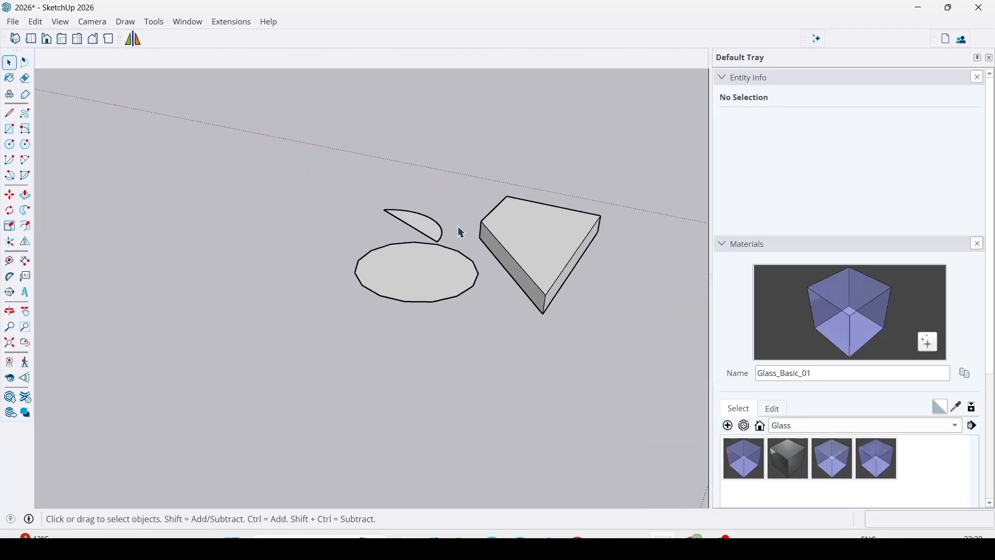
scroll(478, 364, "down", 1)
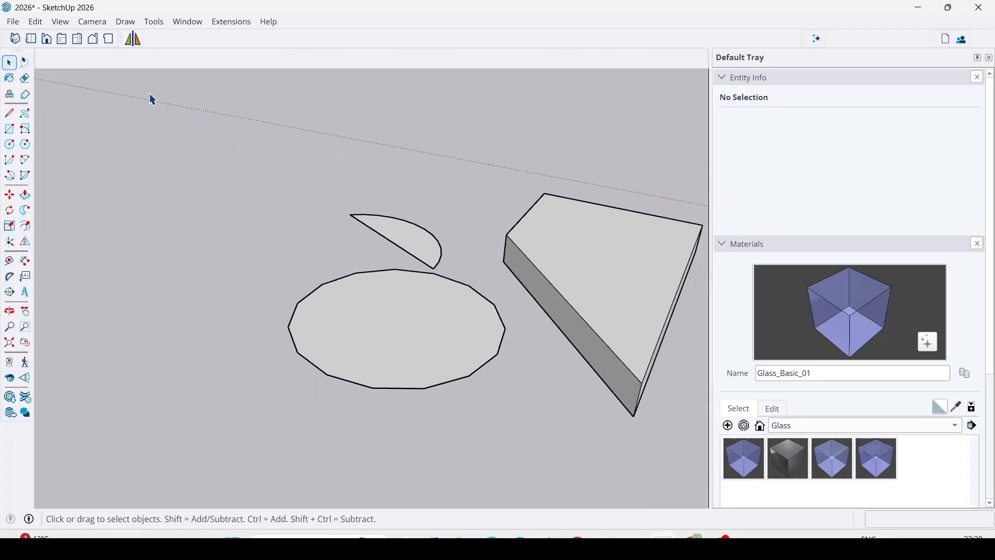
middle_click_drag(305, 218, 362, 338)
double_click(368, 387)
left_click(390, 361)
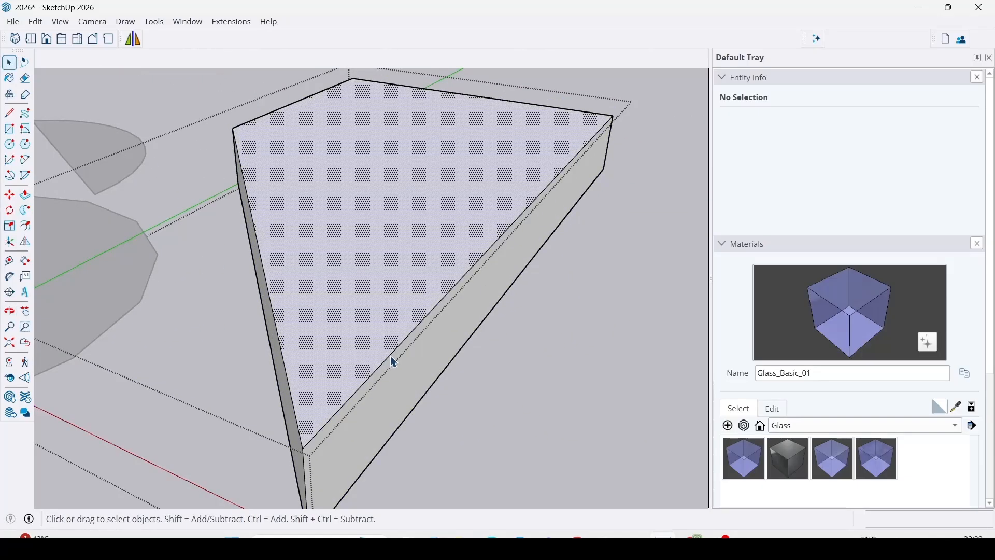
left_click(394, 363)
scroll(386, 382, "down", 1)
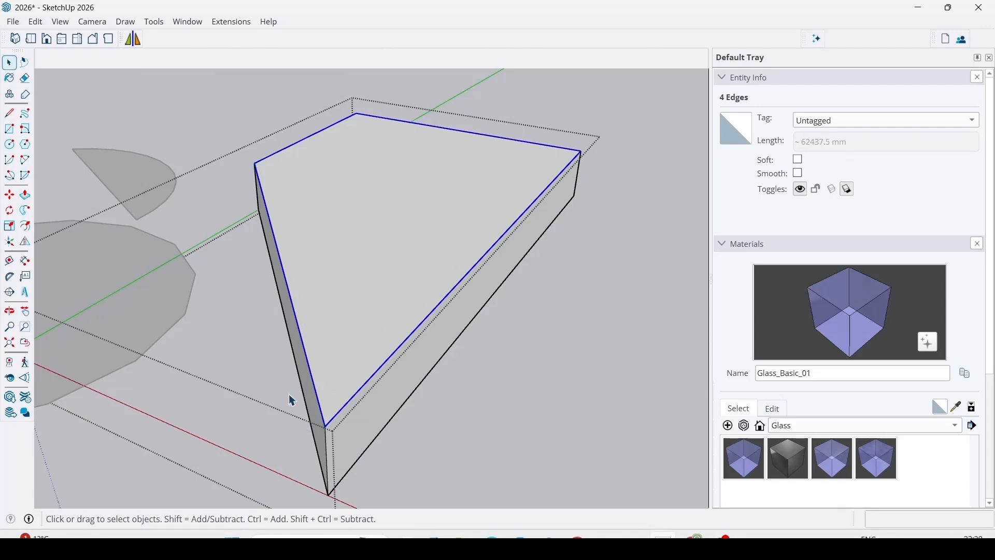
Draw an upright circle with a radius of about 109 mm, perpendicular to the green axis and centred on the top face's shortest edge.
scroll(289, 318, "up", 2)
scroll(298, 321, "down", 2)
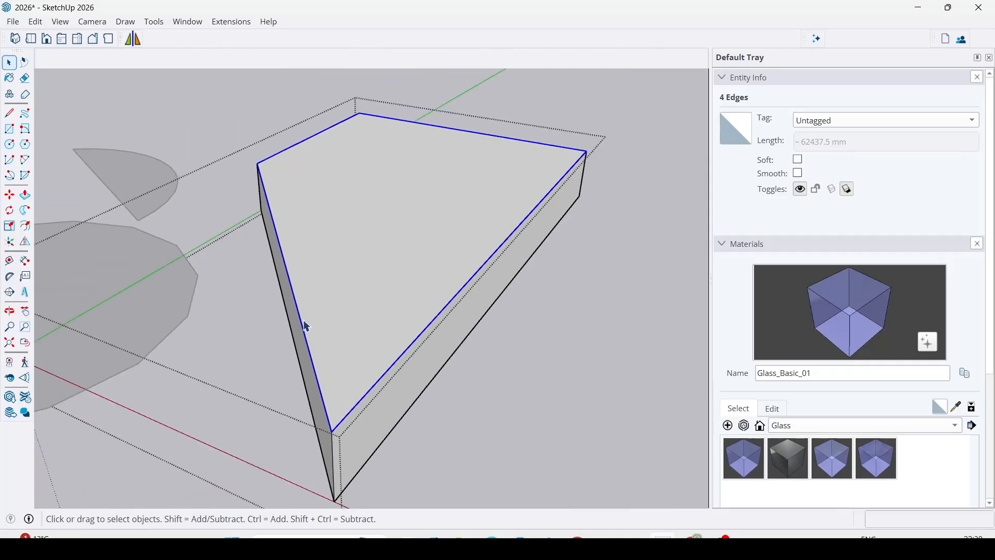
scroll(311, 363, "up", 1)
key("c")
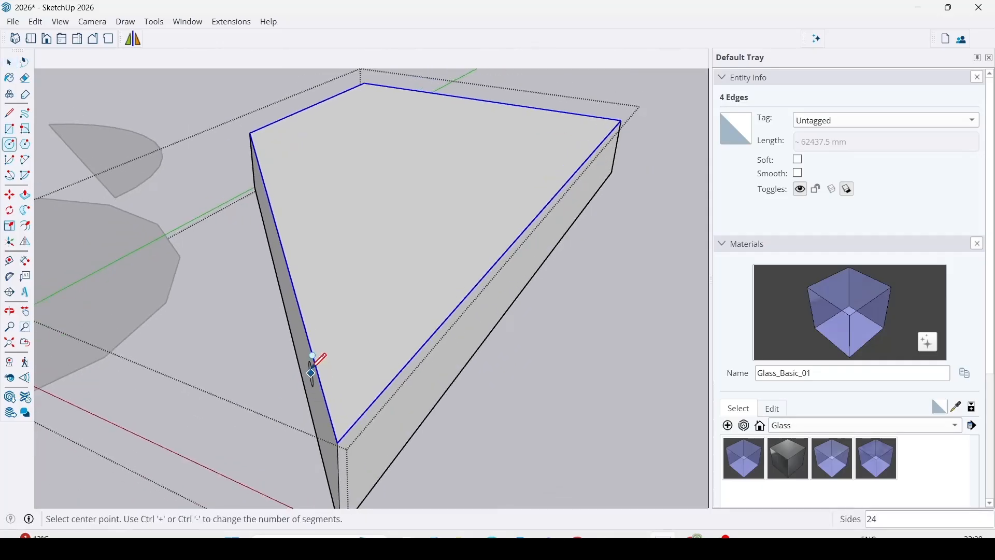
middle_click_drag(233, 362, 438, 303)
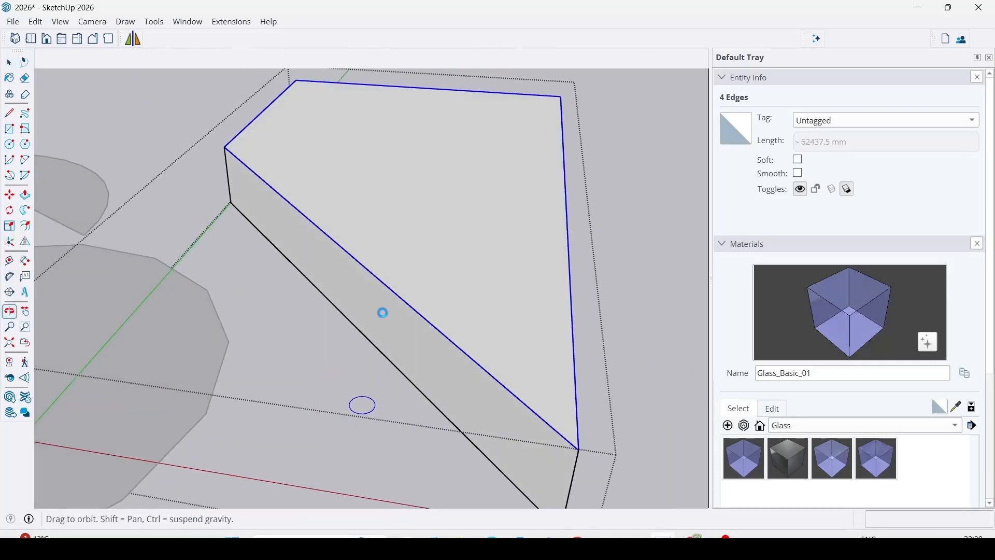
middle_click_drag(377, 367, 437, 369)
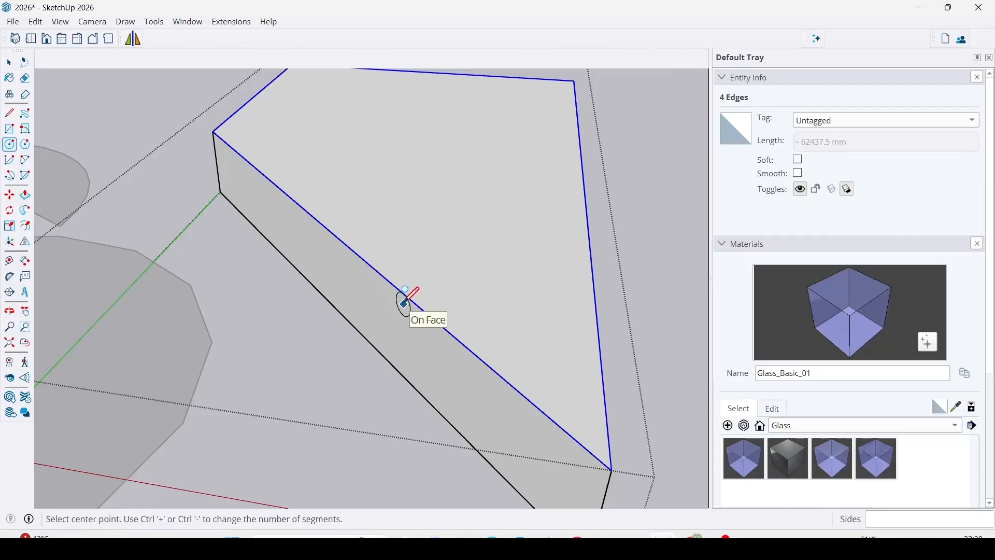
scroll(424, 296, "up", 3)
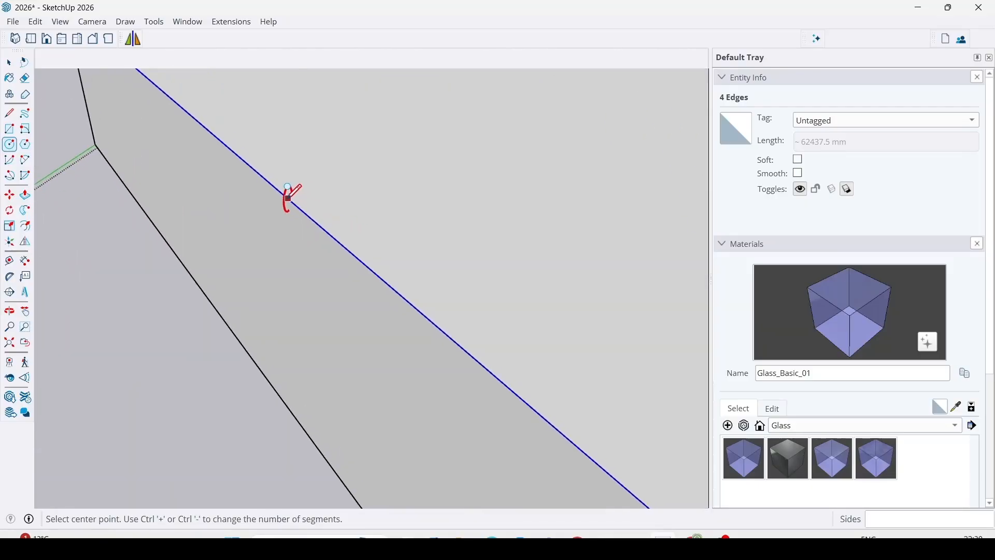
middle_click_drag(275, 198, 387, 234)
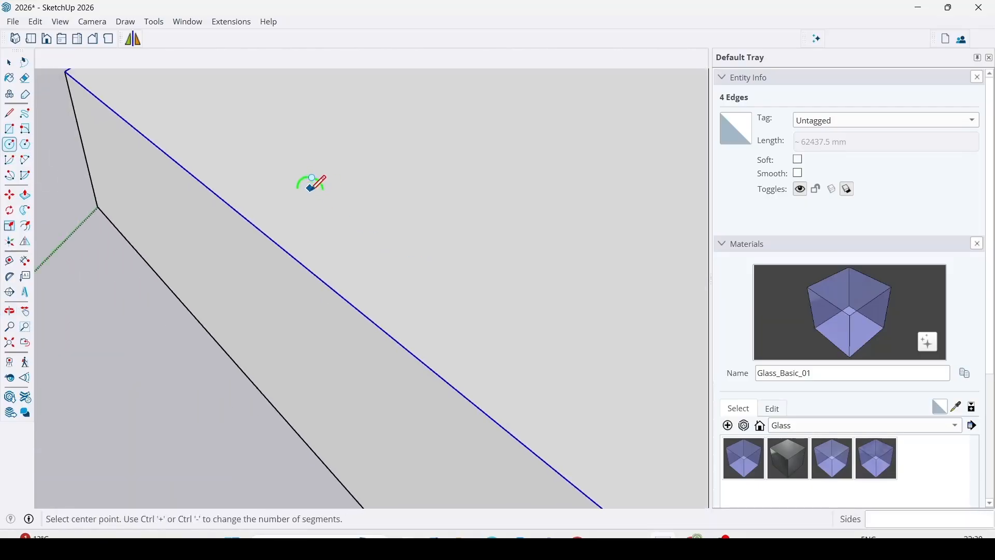
middle_click_drag(311, 182, 404, 237)
scroll(334, 188, "up", 6)
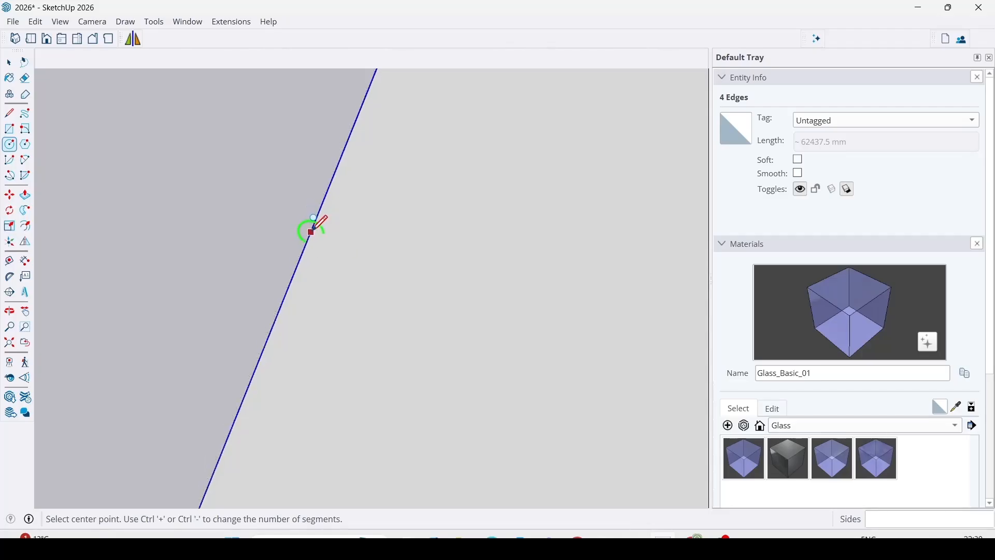
left_click(309, 233)
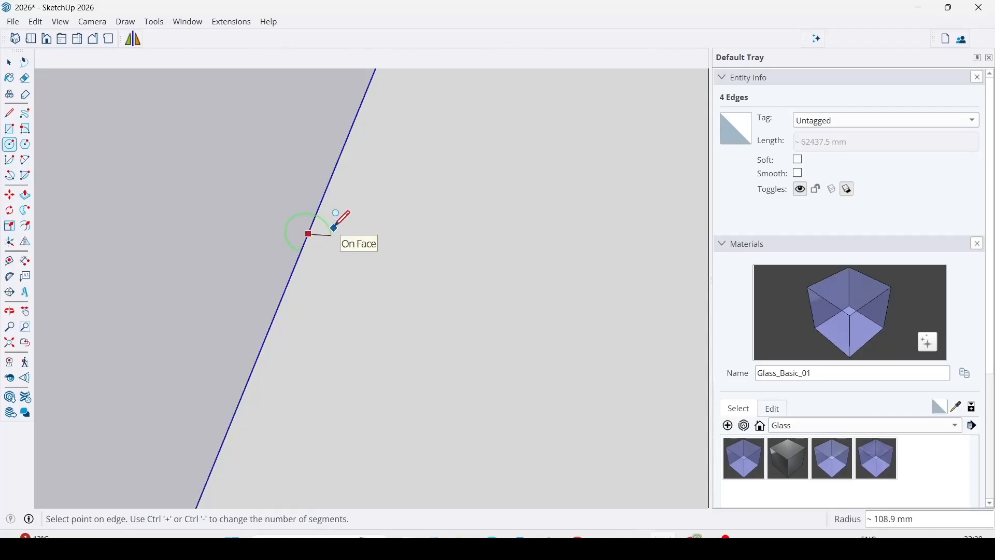
left_click(333, 228)
scroll(453, 298, "down", 5)
middle_click_drag(458, 313, 271, 238)
scroll(316, 244, "up", 6)
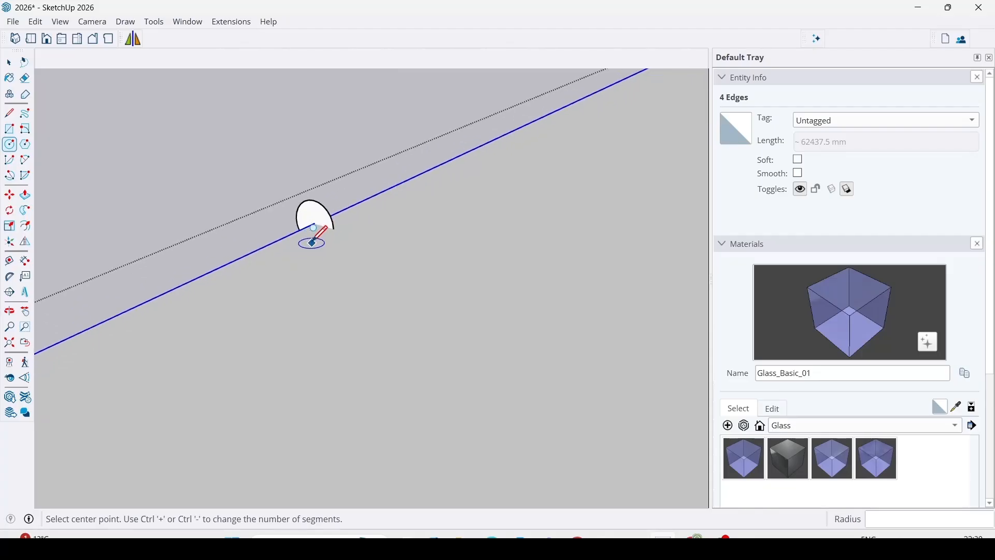
scroll(312, 241, "down", 6)
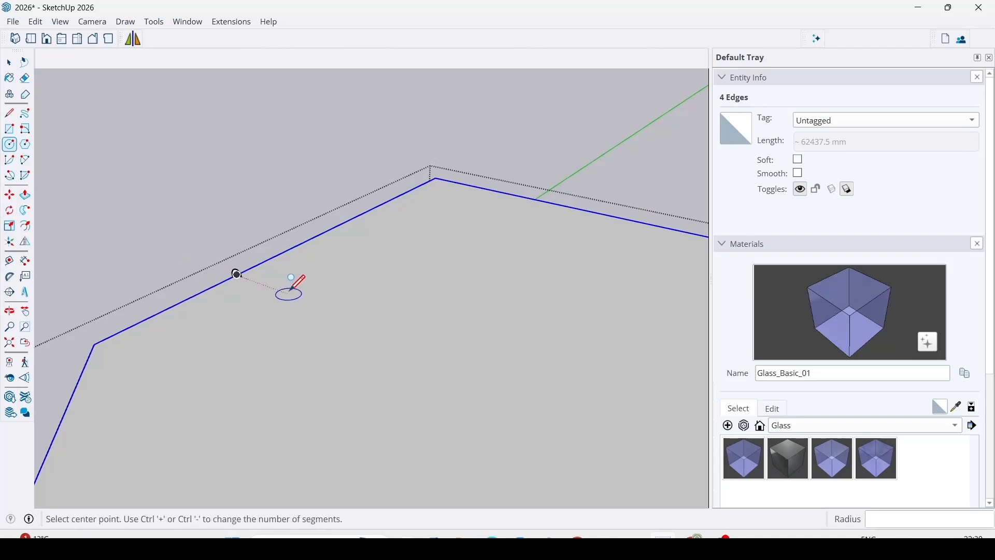
Sweep the small circular profile with Follow Me along the four selected boundary edges of the solid's top face.
left_click(25, 211)
scroll(247, 278, "up", 2)
scroll(242, 275, "up", 1)
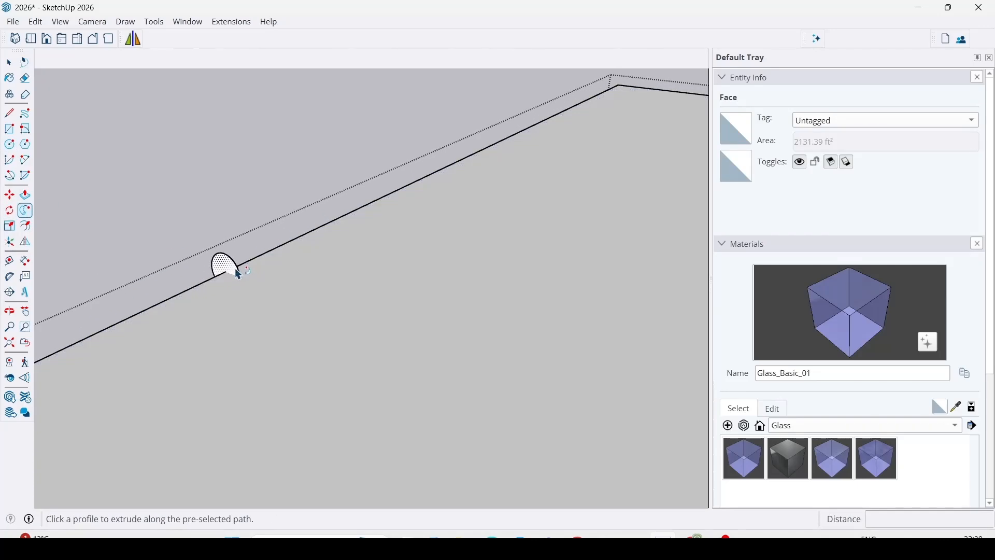
left_click(230, 268)
scroll(262, 217, "down", 4)
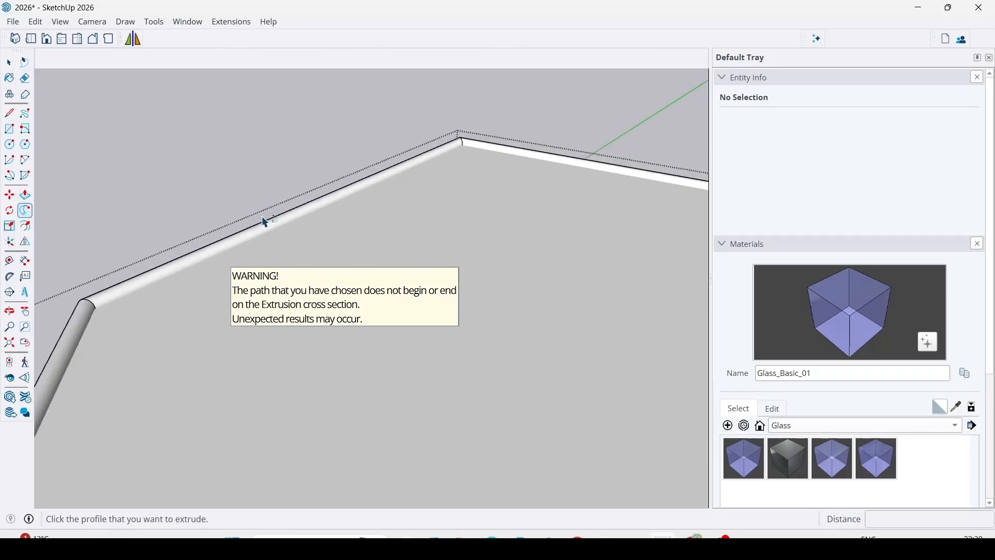
scroll(262, 217, "down", 5)
key("space")
key("Escape")
Examine the swept edge profile and its corners around the solid's top face from several sides.
scroll(267, 391, "up", 1)
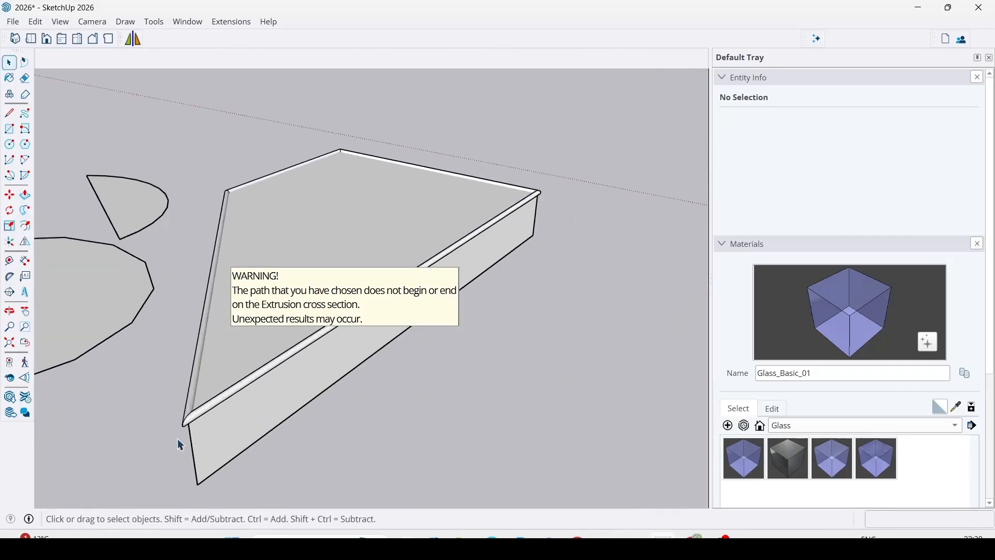
scroll(209, 400, "up", 3)
middle_click_drag(218, 306, 455, 318)
scroll(475, 289, "up", 4)
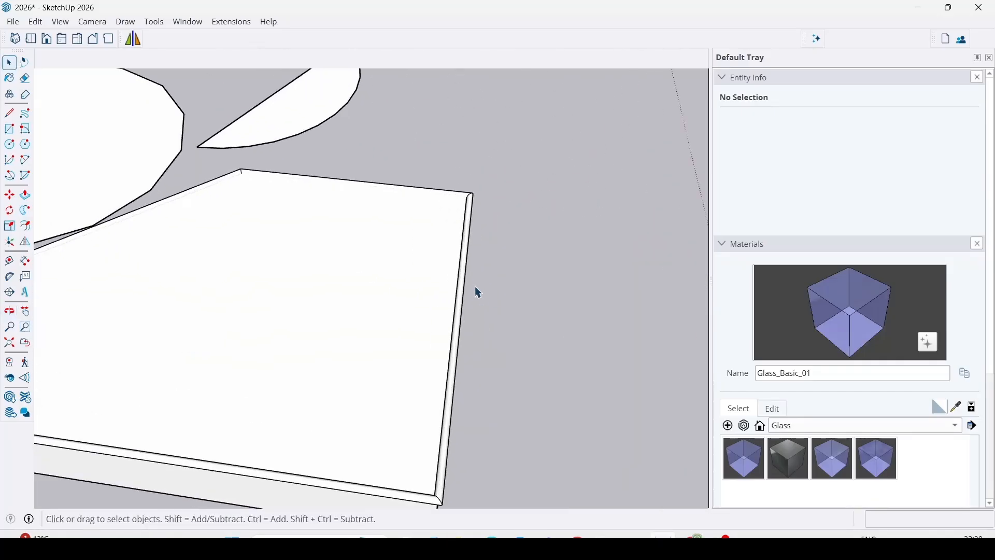
scroll(446, 295, "down", 5)
middle_click_drag(538, 237, 437, 300)
scroll(438, 300, "down", 2)
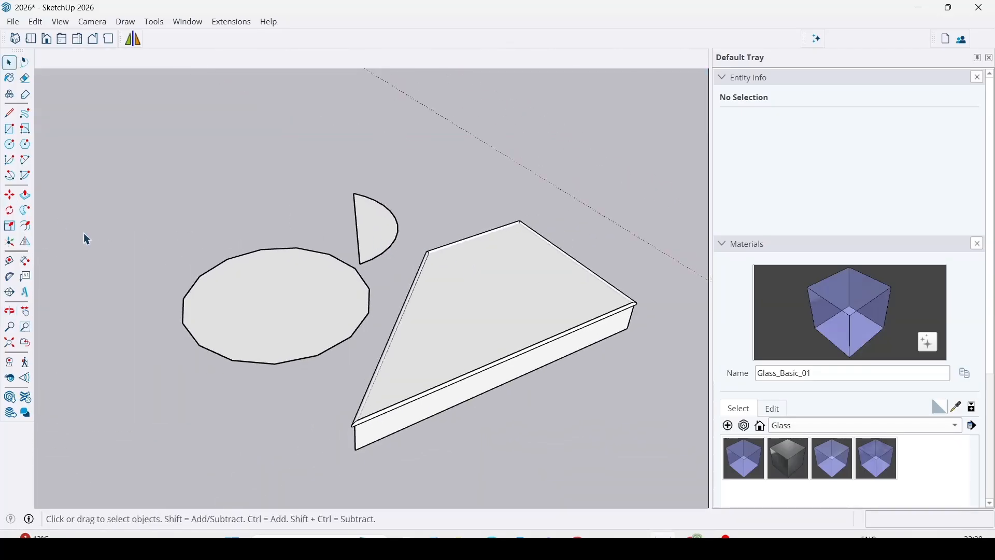
Try scaling the four-sided solid group uniformly by about 0.88 from its corner, then undo the scaling.
left_click(13, 230)
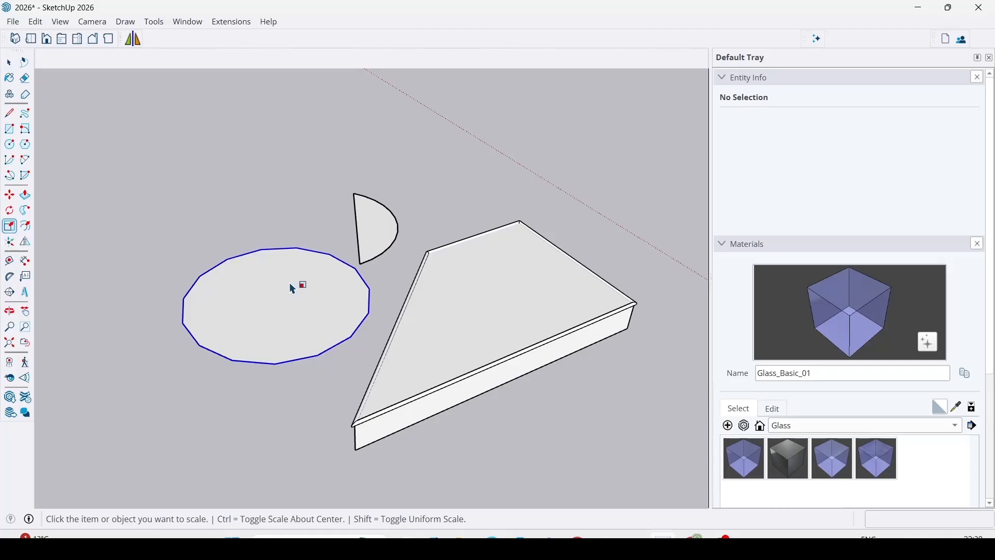
left_click(527, 325)
left_click(639, 302)
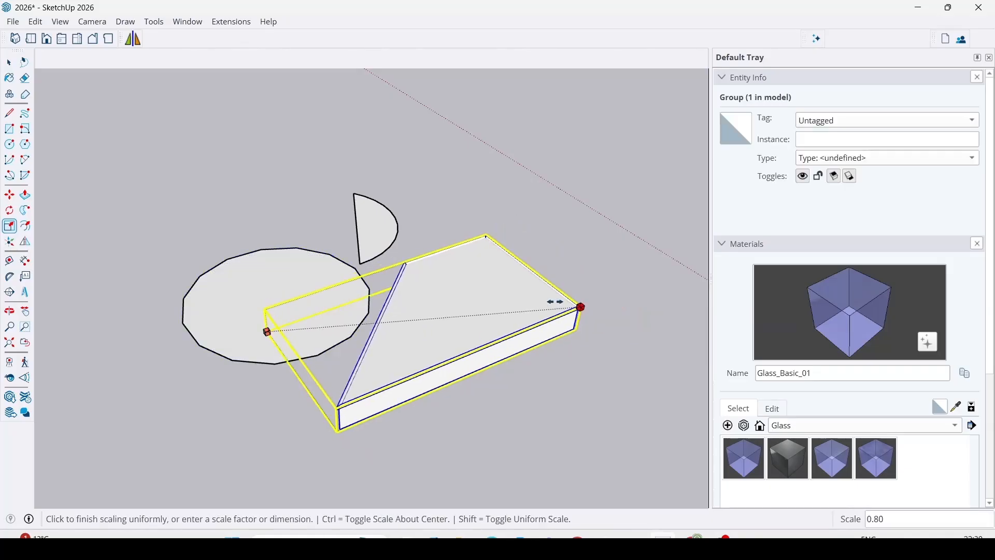
left_click(593, 307)
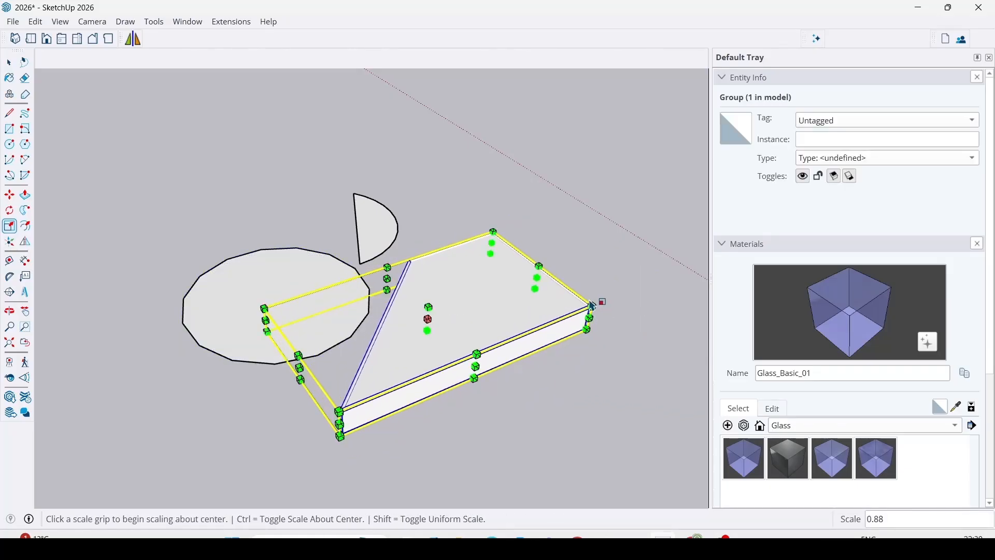
key("ctrl+z")
Try scaling the group by 0.73 along the red axis and about 0.85 along the green axis, then undo both.
left_click(507, 371)
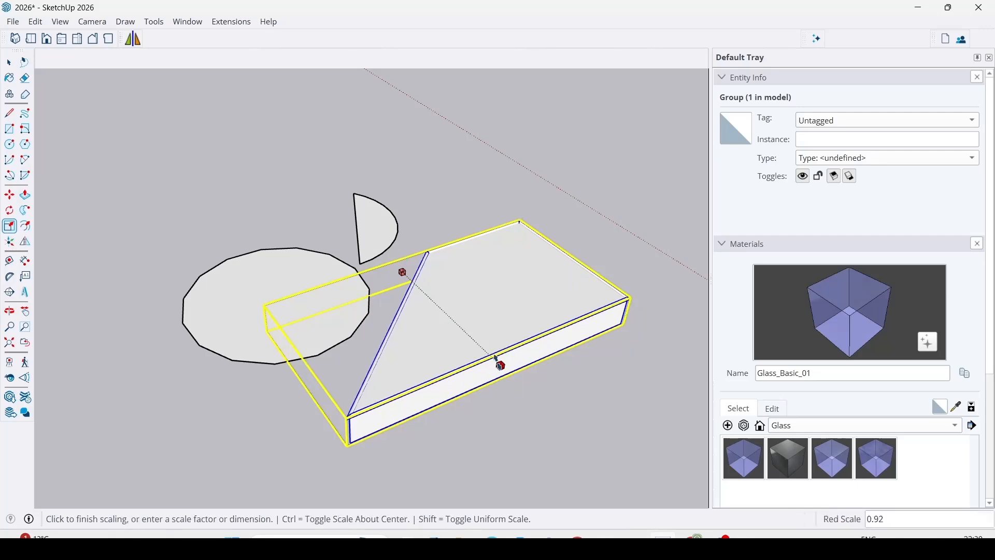
left_click(477, 340)
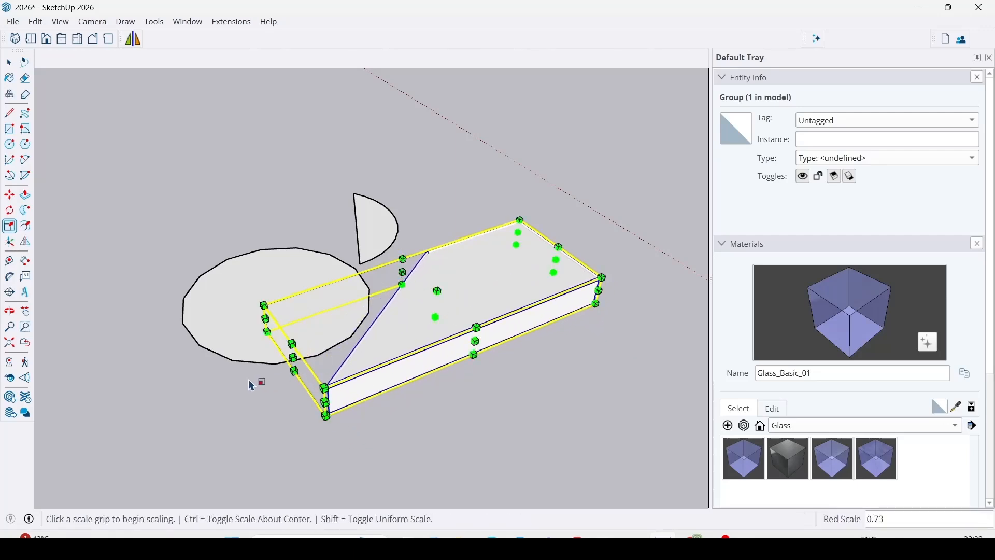
left_click(288, 366)
left_click(380, 343)
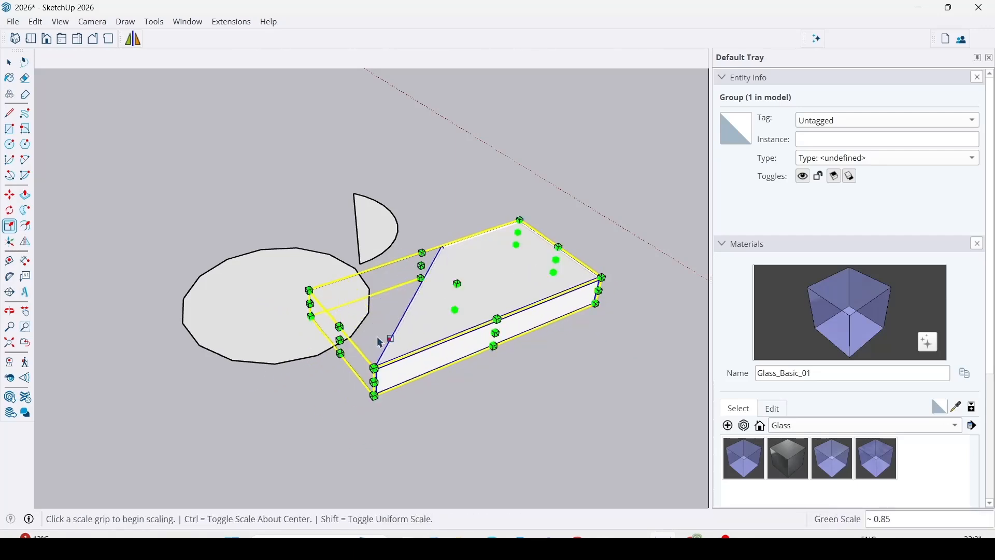
key("ctrl+z")
key("ctrl+z")
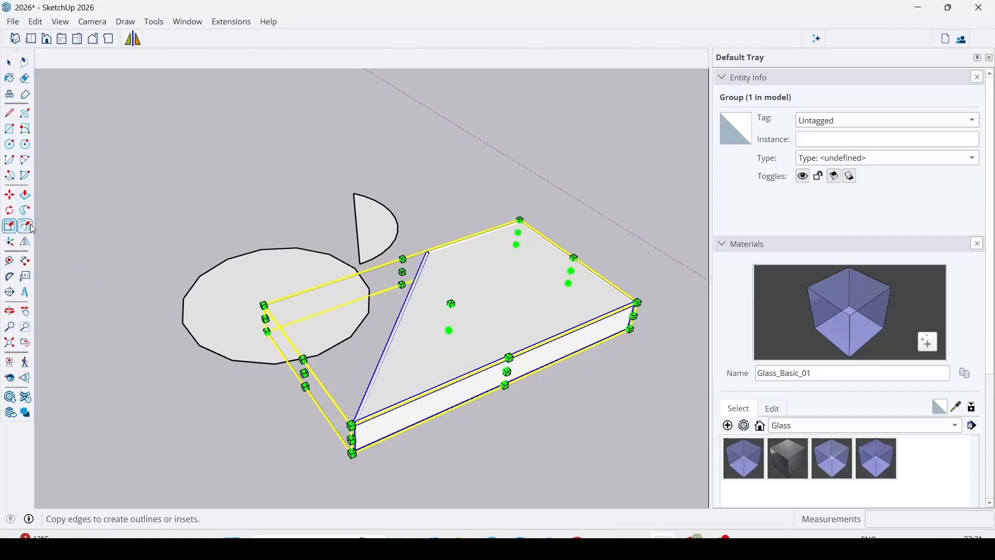
Open the group for editing and offset its top face boundary inward by about 1148 mm.
key("space")
double_click(511, 293)
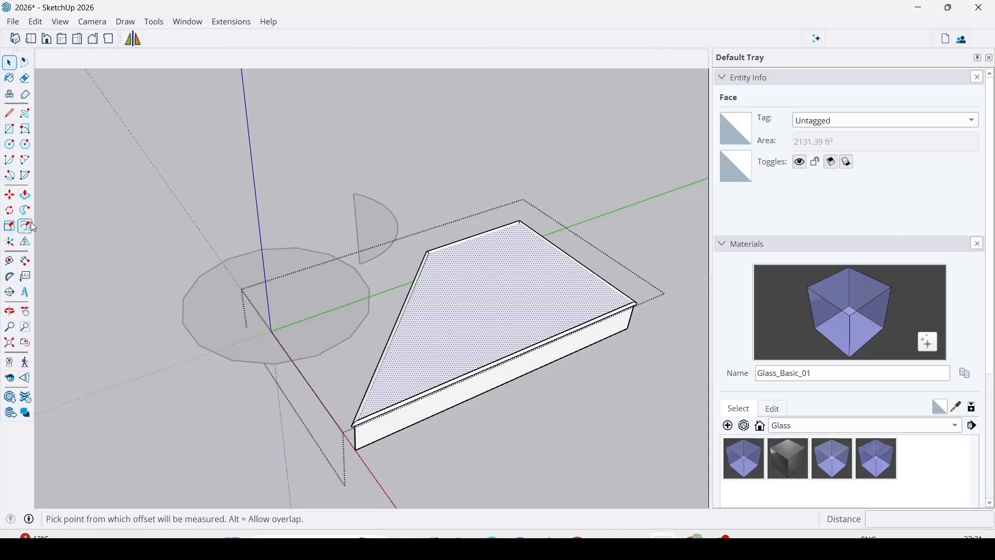
left_click(471, 263)
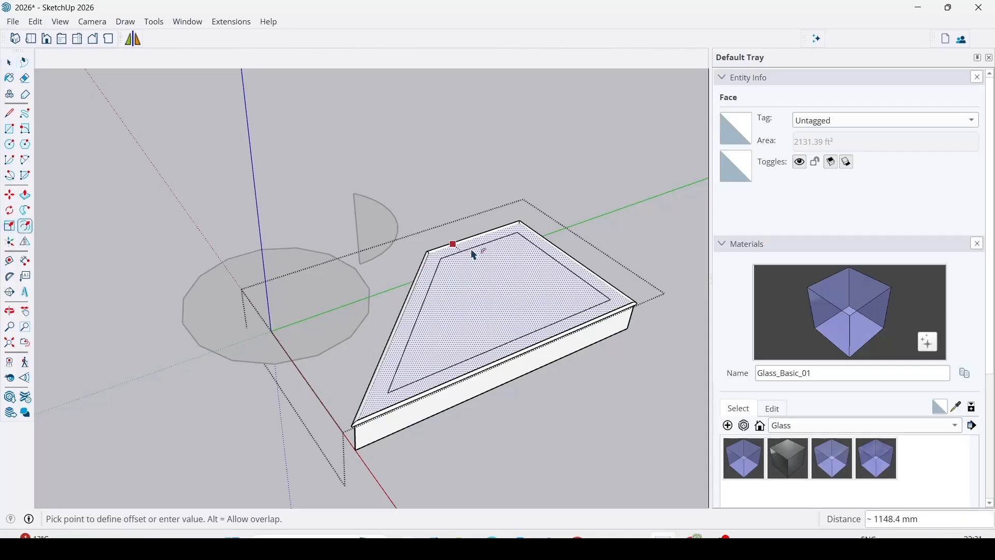
left_click(473, 255)
Try push/pulling the offset border and raising the inner top face by about 1772 mm, then cancel and close the group.
key("p")
scroll(448, 329, "up", 2)
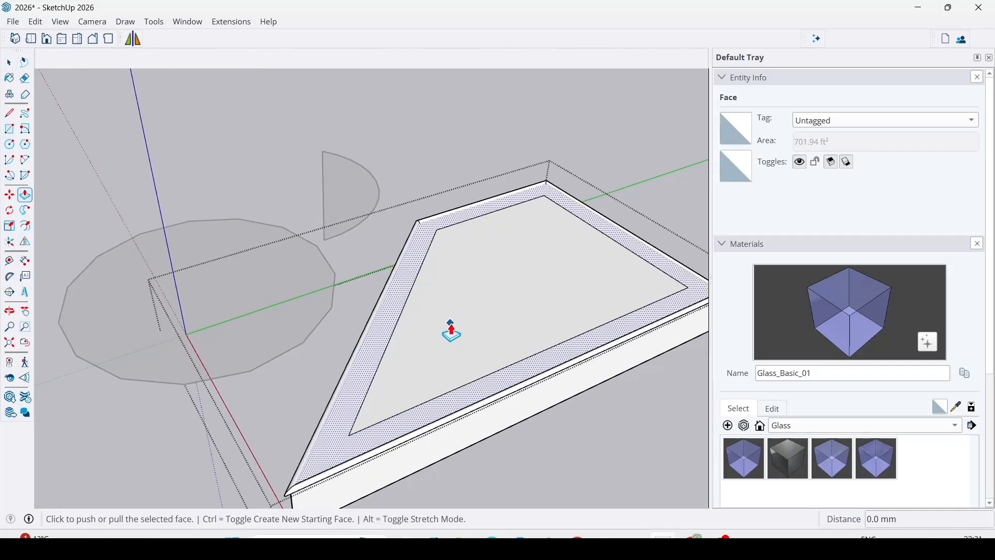
left_click(399, 304)
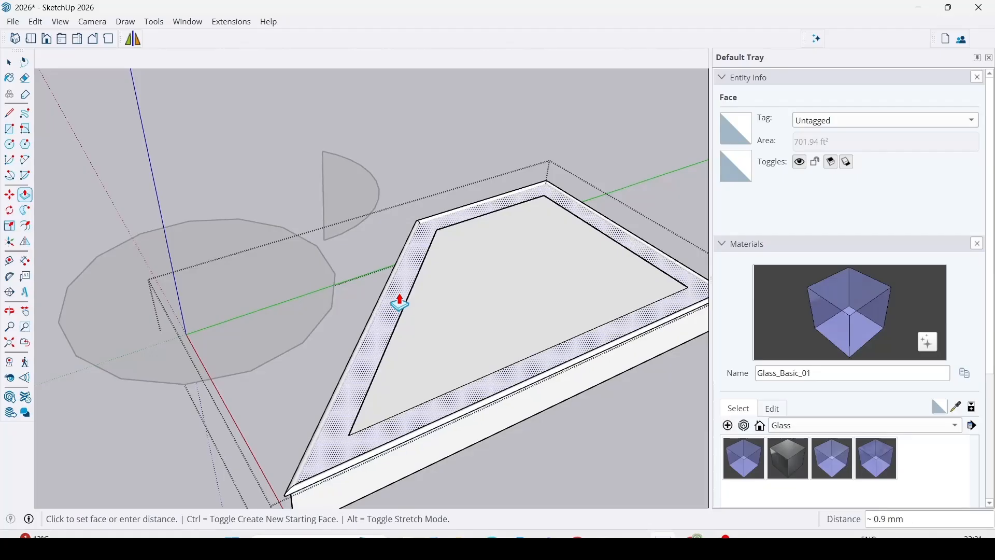
left_click(400, 306)
left_click(455, 300)
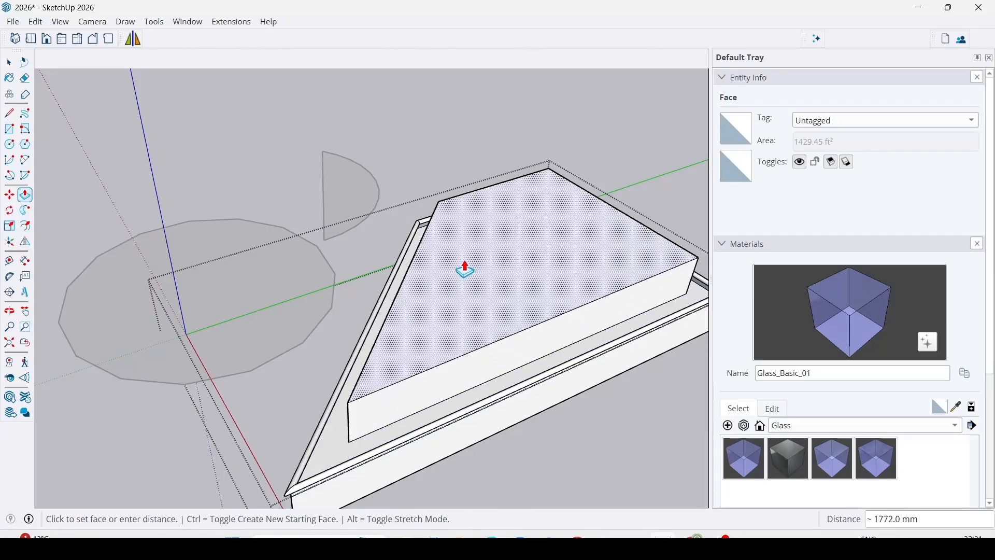
key("space")
scroll(500, 360, "down", 5)
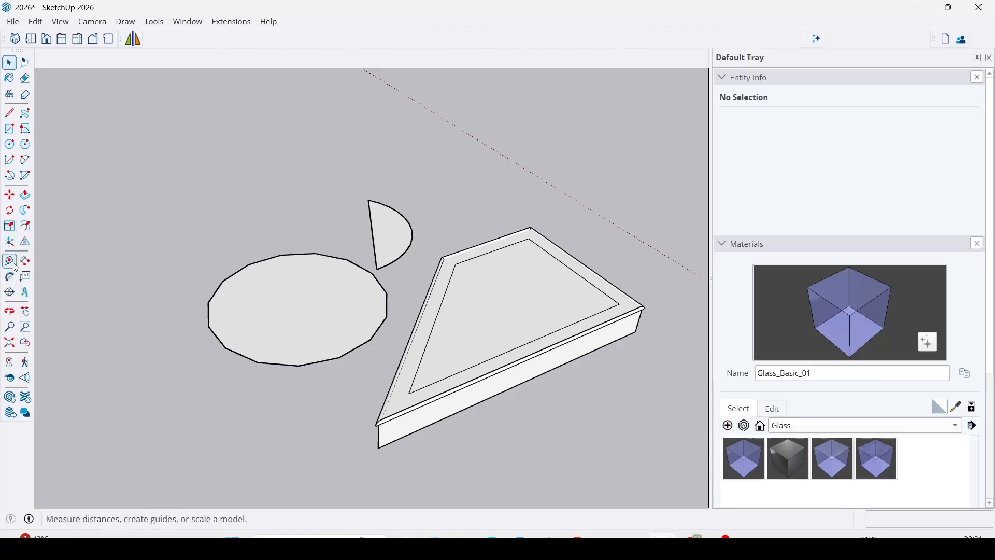
Open the tall bed component nearest the house to examine its own axes at the base corner, then close it.
left_click(619, 333)
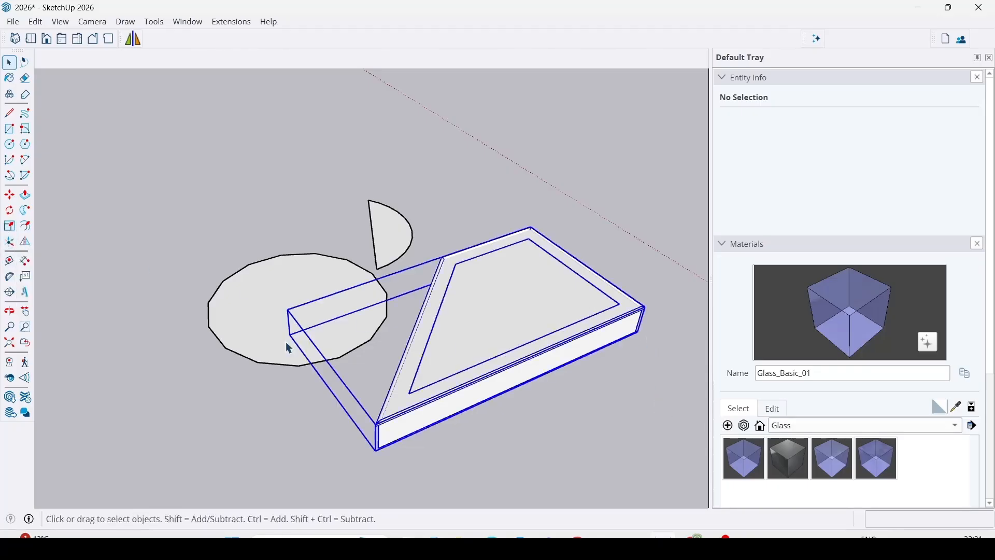
scroll(311, 334, "down", 5)
scroll(491, 429, "up", 3)
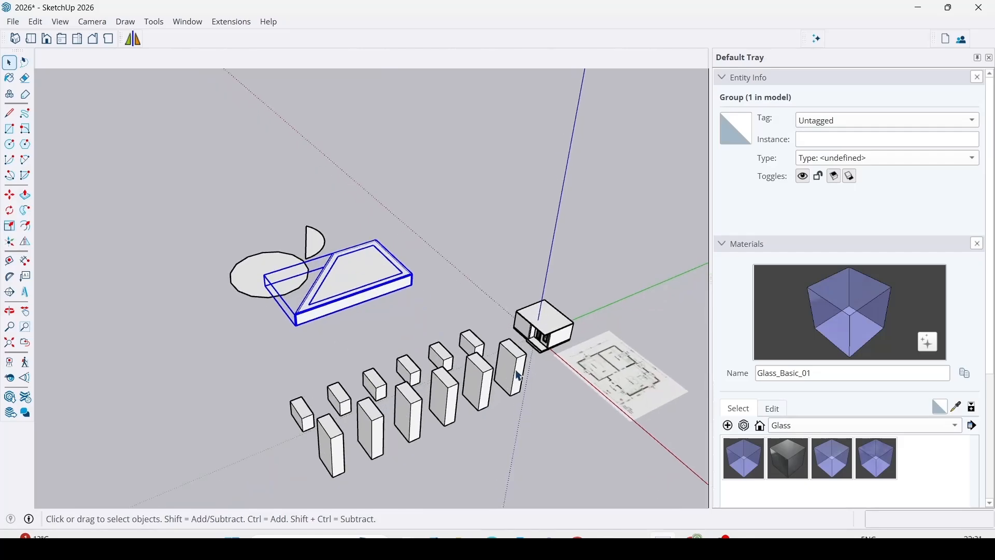
left_click(527, 389)
scroll(529, 389, "up", 5)
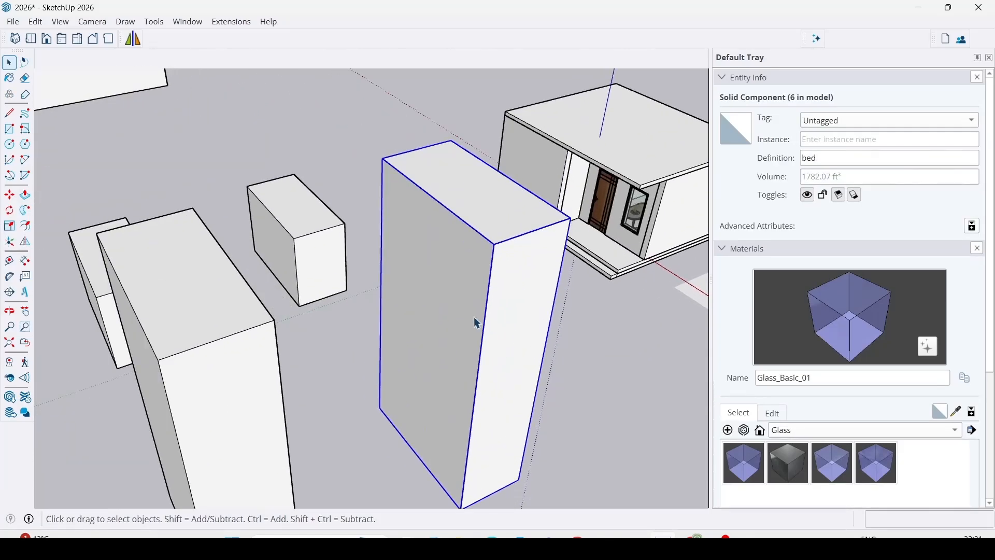
double_click(447, 285)
scroll(374, 408, "up", 6)
mouse_move(365, 395)
middle_mouse_down()
mouse_move(475, 415)
mouse_move(706, 395)
mouse_move(494, 362)
mouse_move(512, 357)
mouse_move(473, 418)
middle_mouse_up()
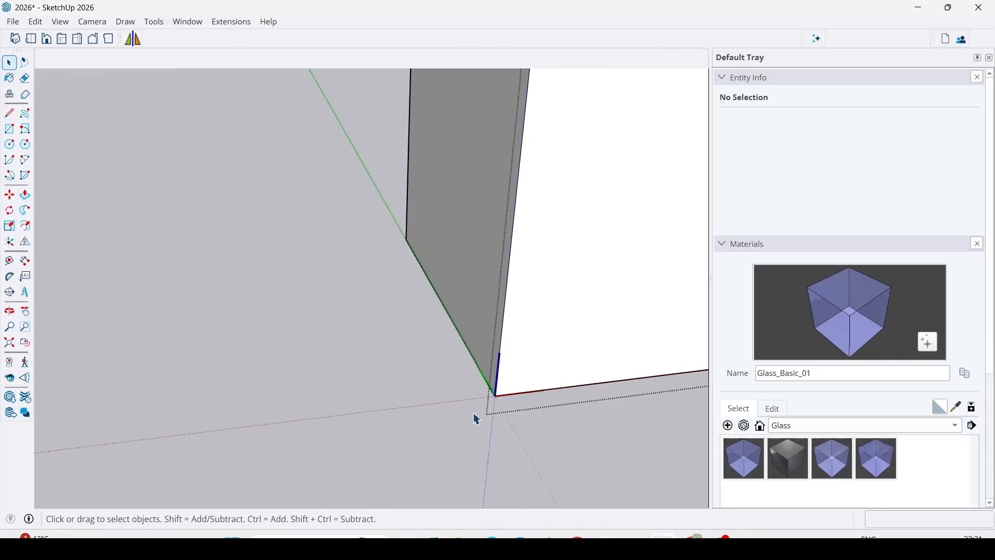
scroll(473, 418, "down", 5)
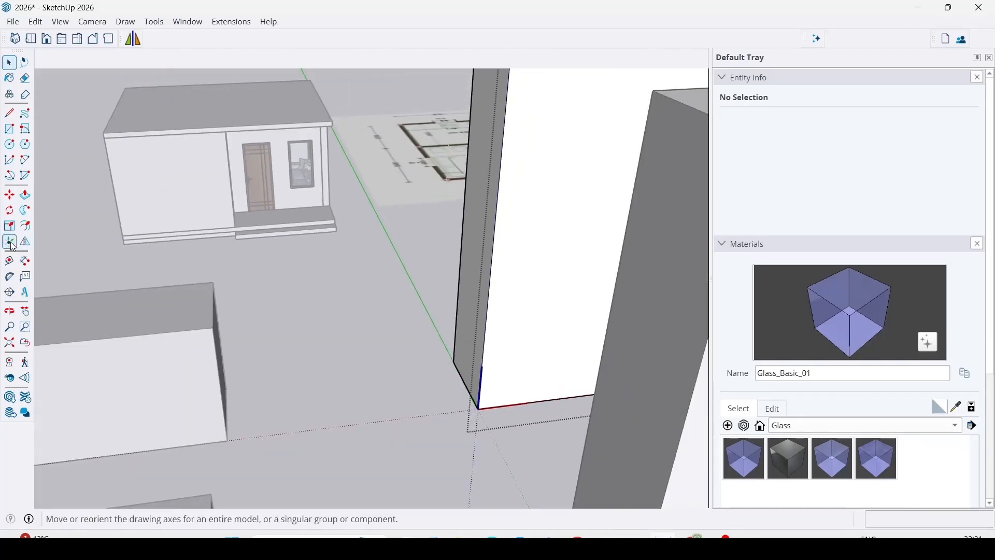
left_click(457, 446)
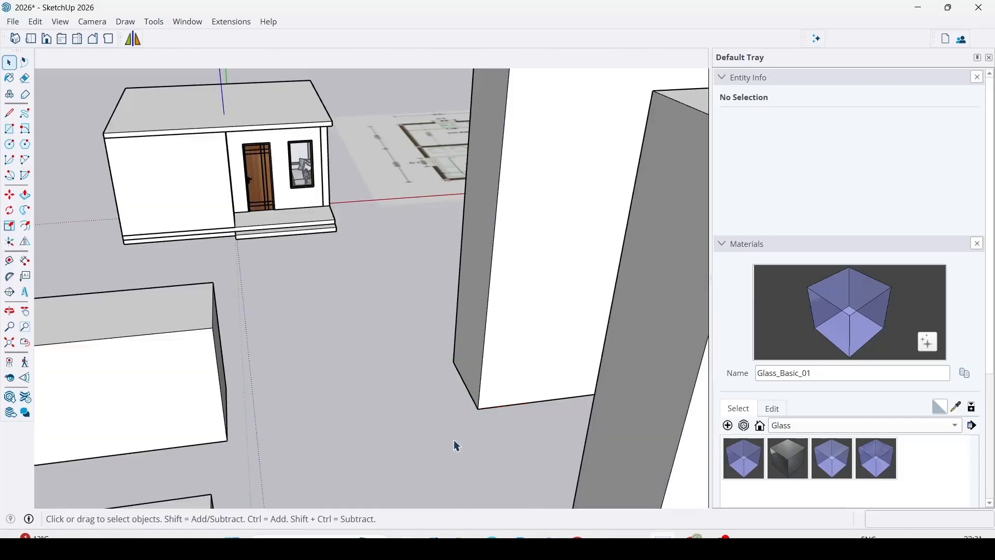
Select the tall bed component and compare its base corner with the house and the model axes, then deselect it.
left_click(502, 301)
middle_click_drag(501, 306, 544, 407)
scroll(479, 311, "down", 4)
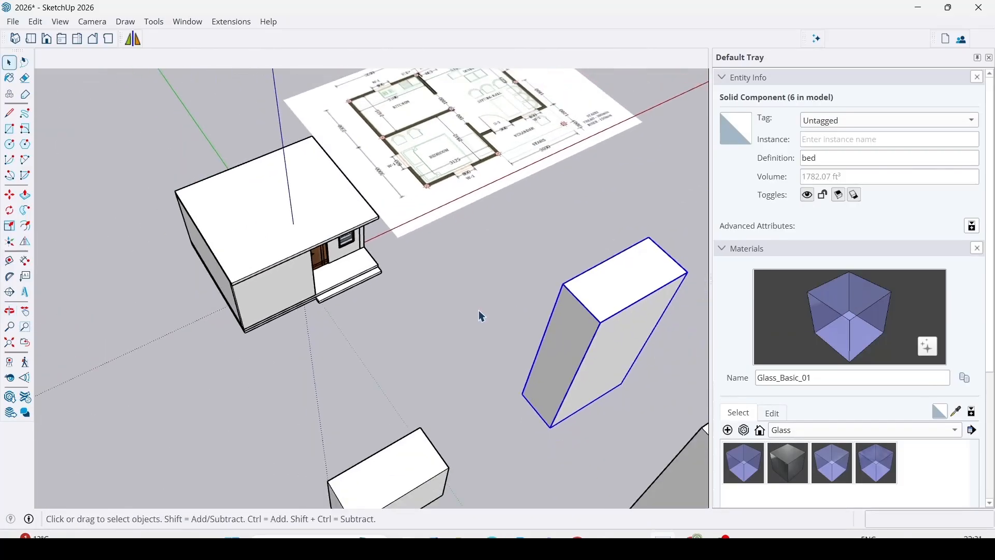
scroll(558, 430, "up", 4)
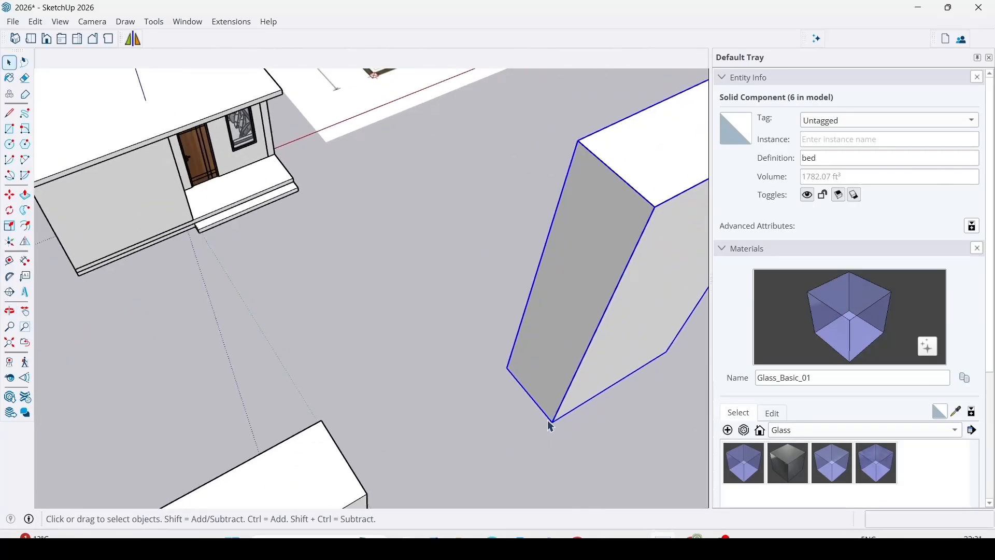
scroll(553, 429, "down", 3)
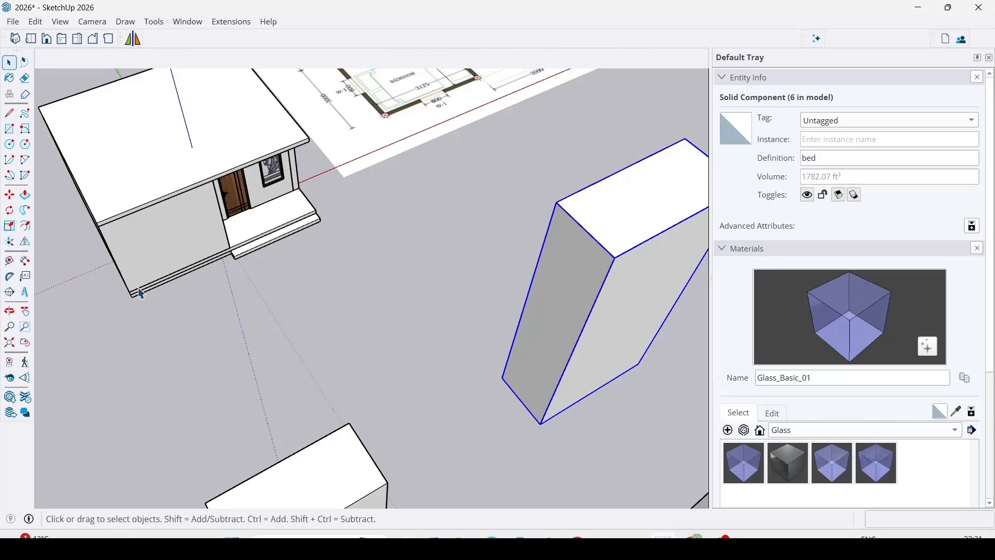
scroll(452, 330, "down", 4)
scroll(307, 252, "up", 5)
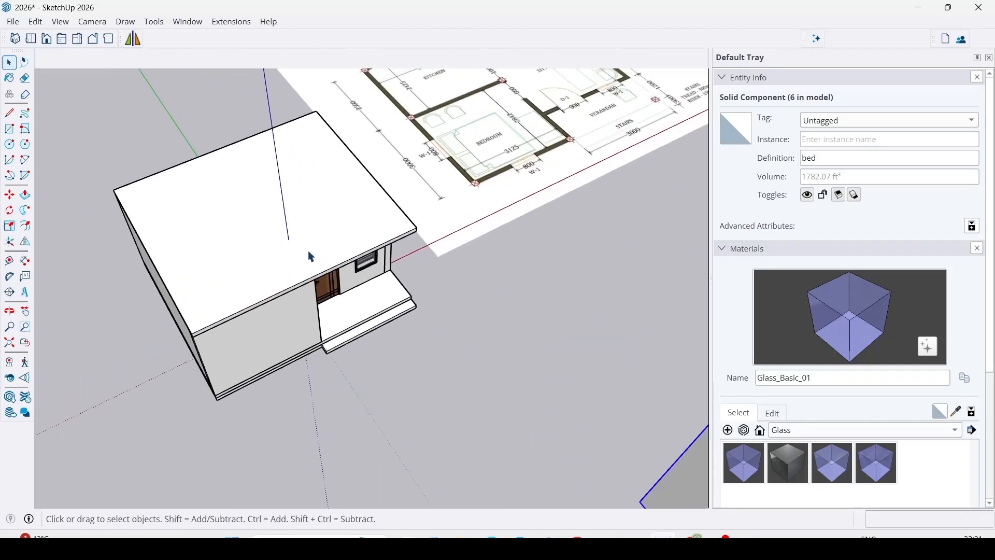
middle_click_drag(334, 260, 362, 259)
scroll(363, 259, "down", 5)
left_click(45, 262)
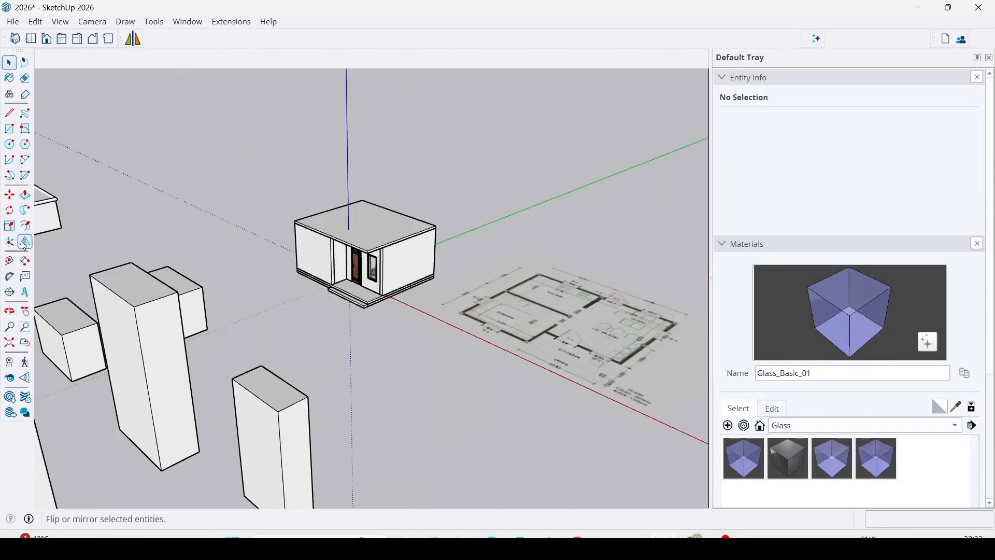
Select all parts of the house and flip them across the green plane.
scroll(376, 320, "up", 4)
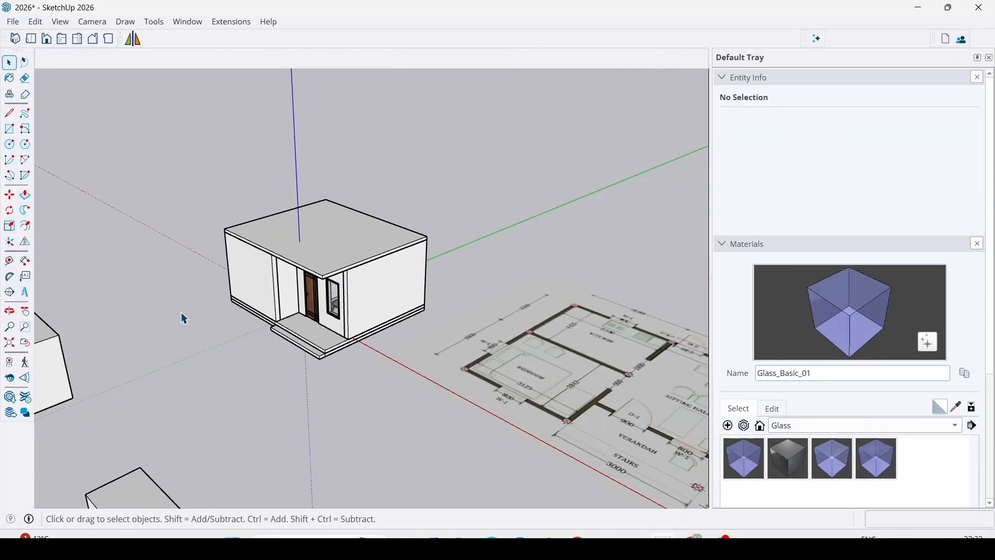
left_click_drag(174, 124, 543, 420)
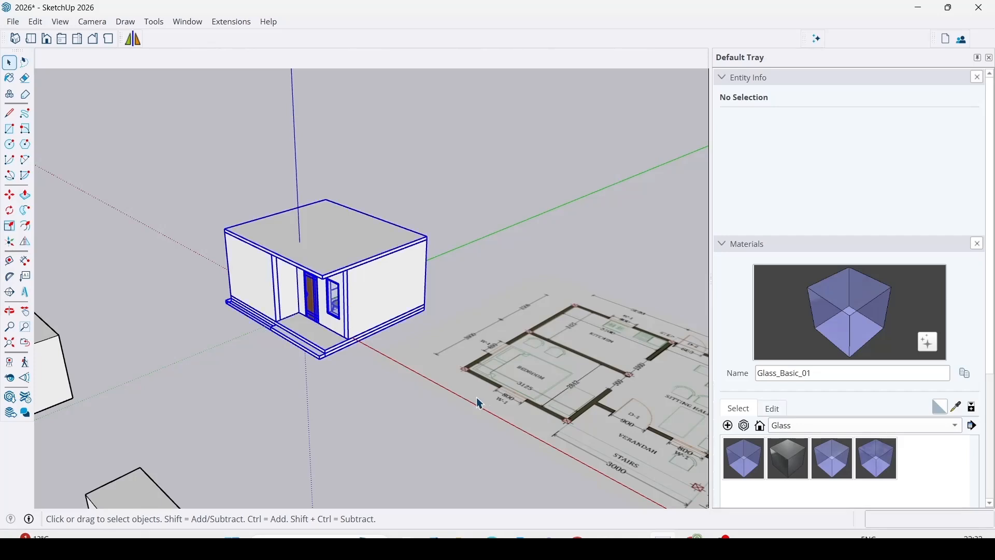
left_click(26, 243)
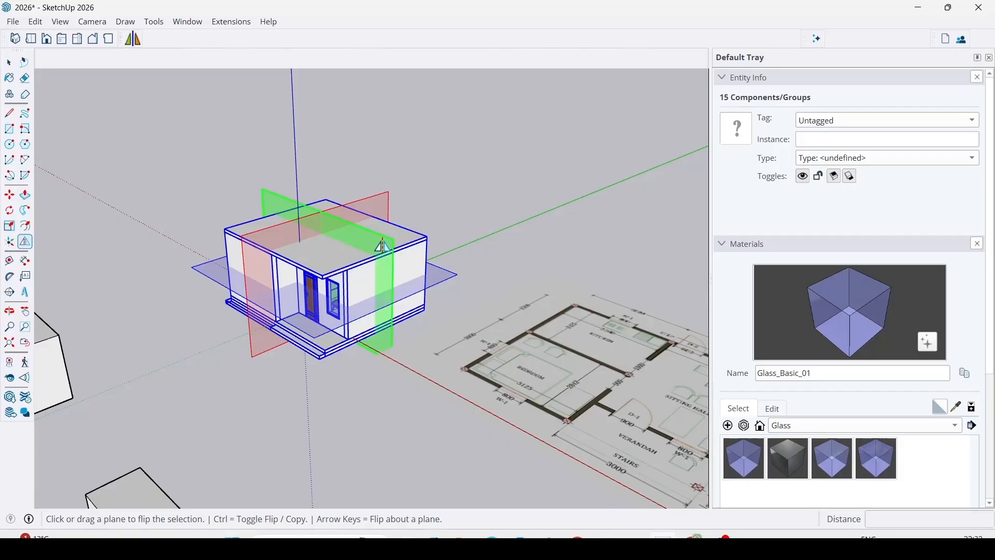
left_click(382, 246)
middle_click_drag(244, 333, 5, 272)
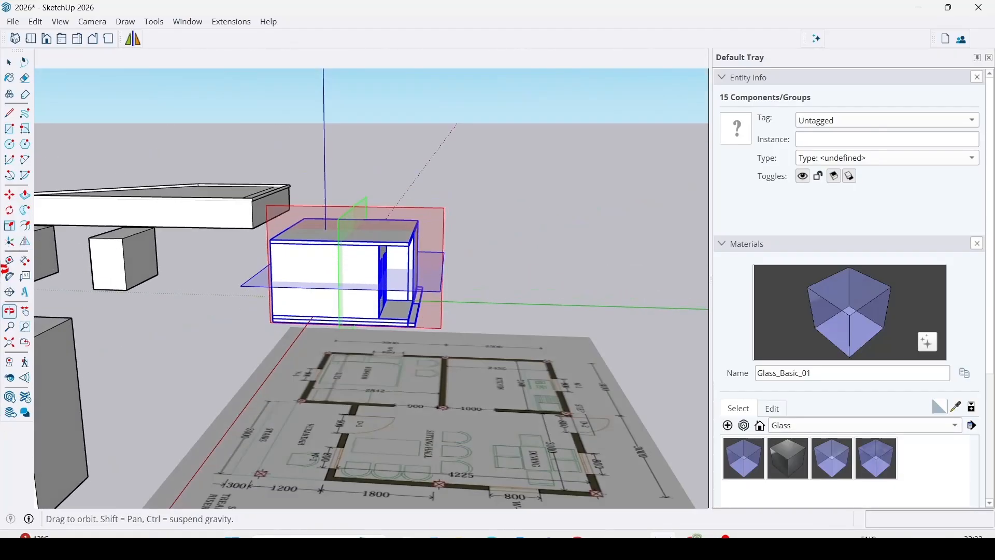
Flip the selected house across the green plane a second time and leave the Flip tool.
middle_click_drag(231, 302, 632, 415)
middle_click_drag(586, 309, 442, 208)
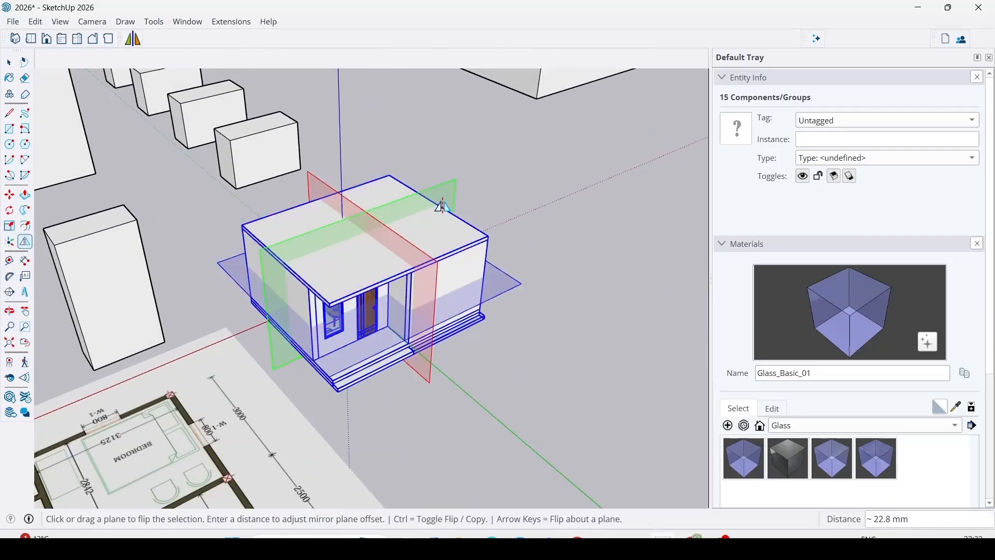
left_click(450, 201)
middle_click_drag(216, 320, 870, 322)
key("space")
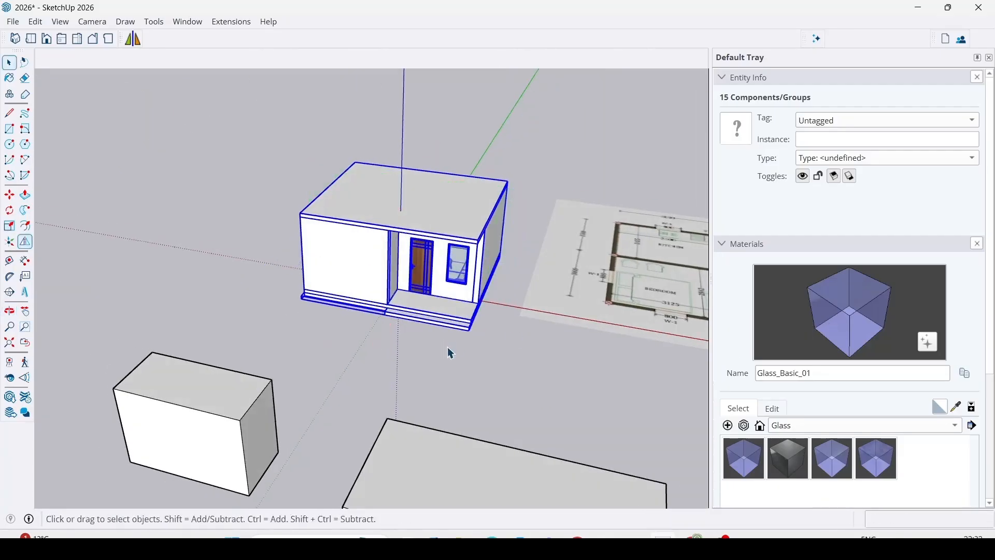
Deselect the house, measure the roof's short side edge with Tape Measure, and preview a guide parallel to its rear edge.
left_click(448, 348)
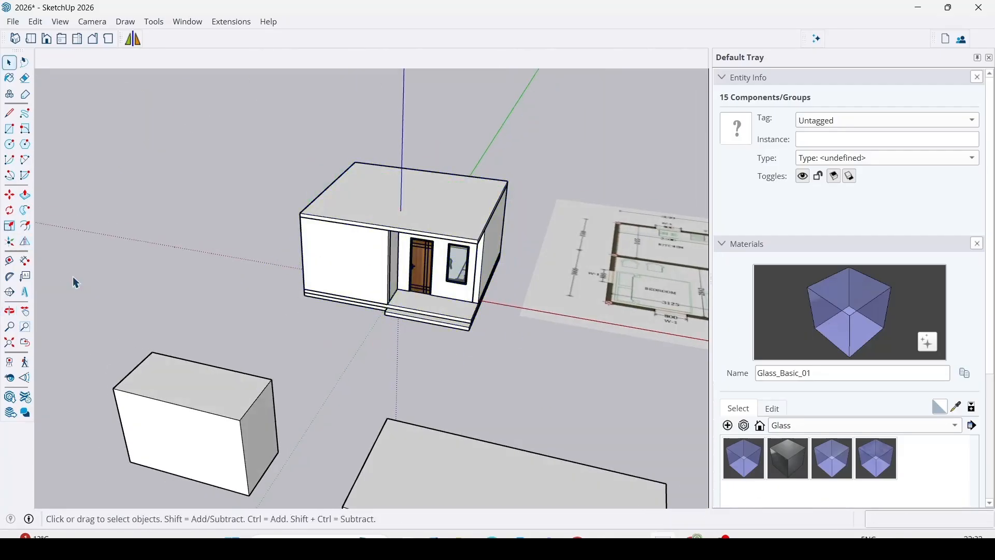
left_click(25, 242)
key("space")
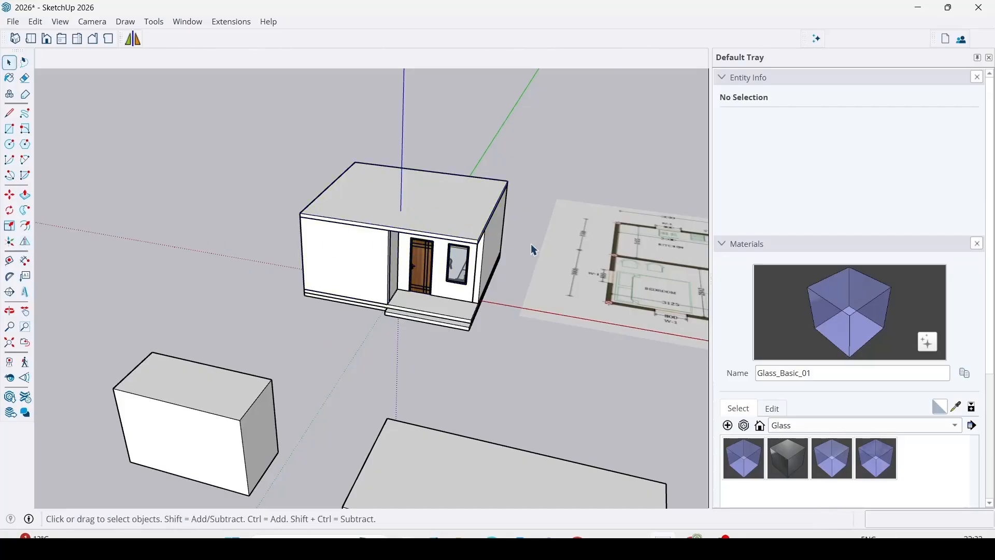
left_click(9, 262)
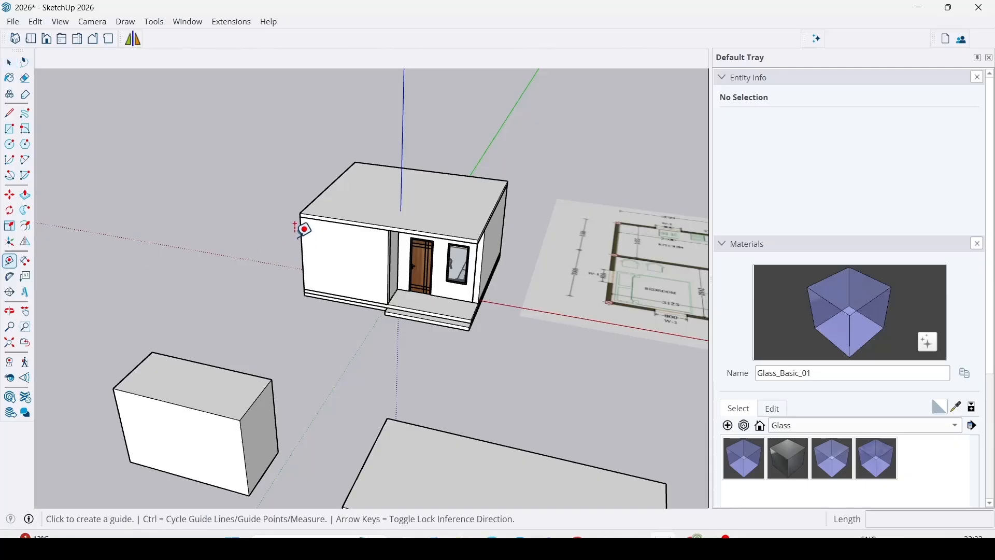
left_click(301, 213)
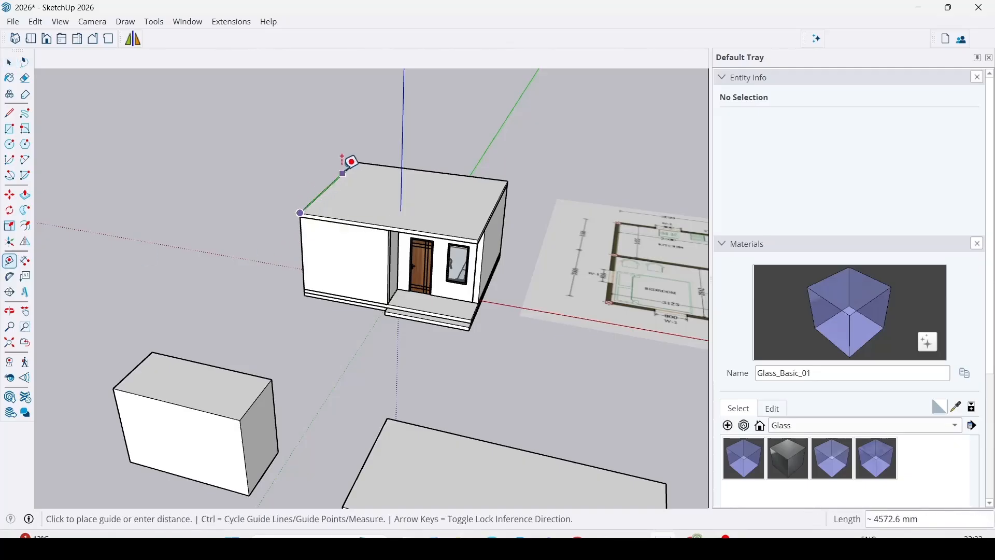
key("Escape")
left_click(368, 162)
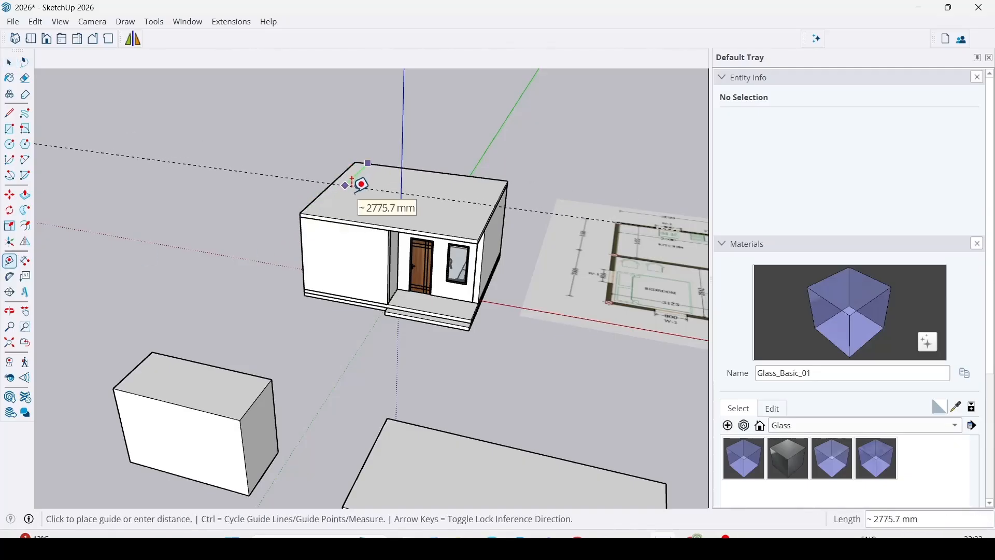
key("Escape")
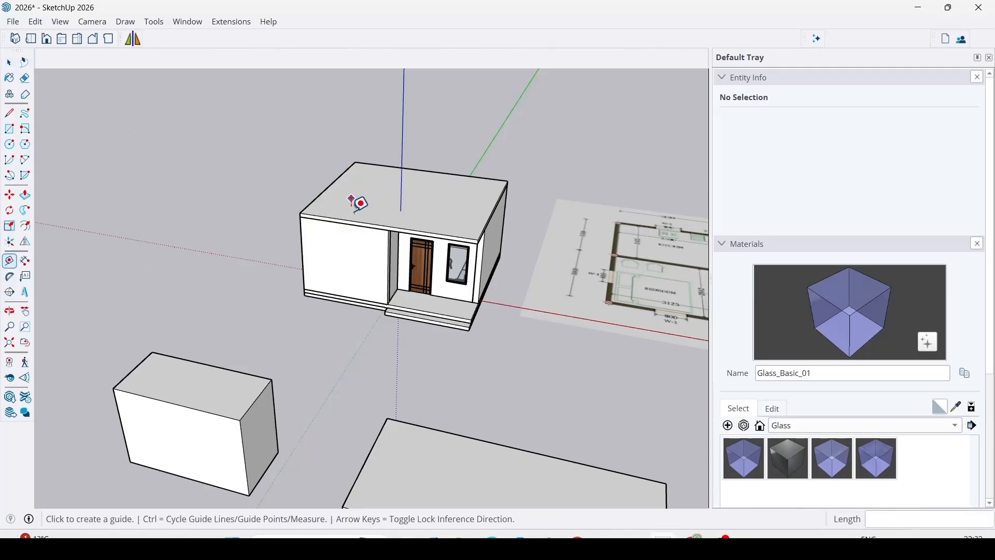
Dimension the front edge length of the lower entrance step and the depth of the porch floor.
left_click(28, 266)
scroll(328, 285, "up", 5)
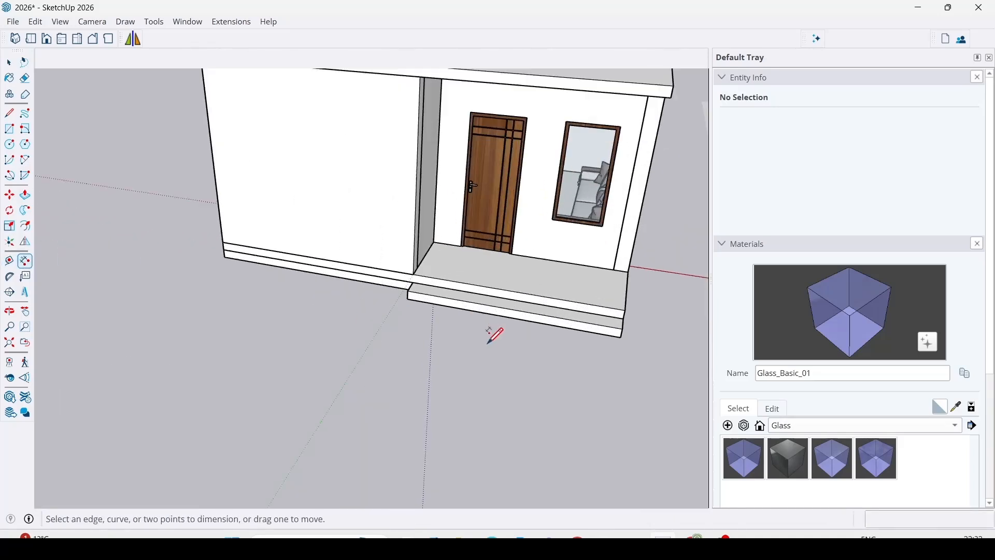
left_click(401, 294)
left_click(636, 333)
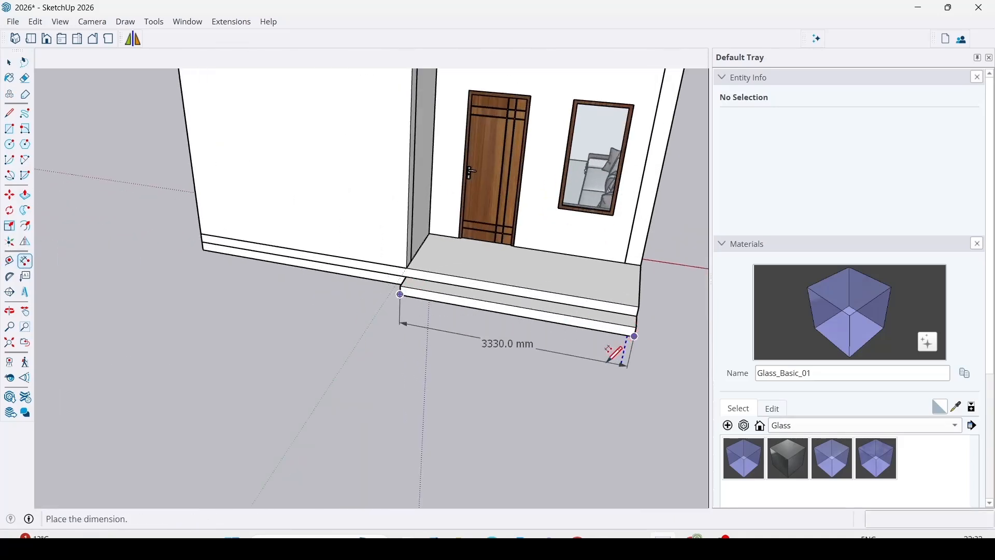
left_click(621, 344)
left_click(640, 306)
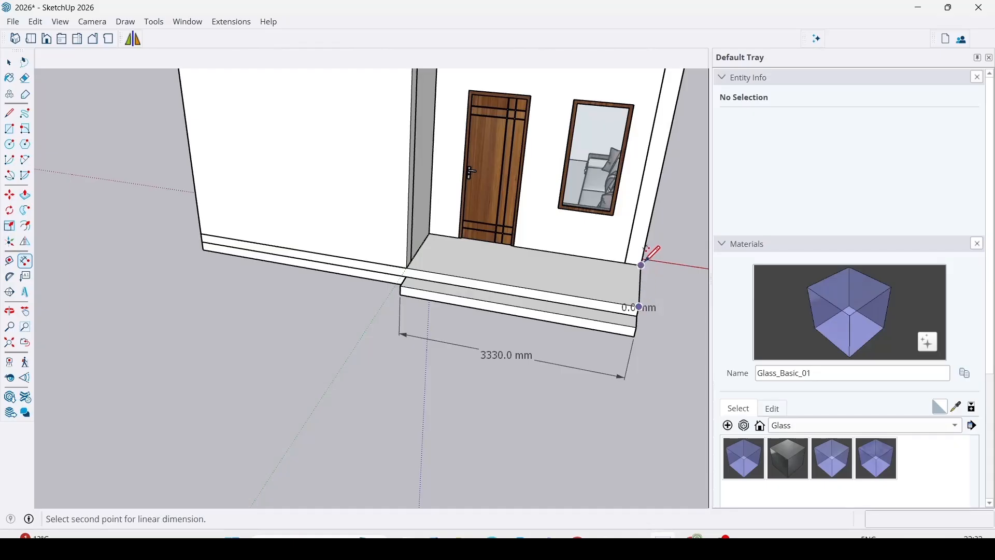
left_click(643, 264)
left_click(606, 255)
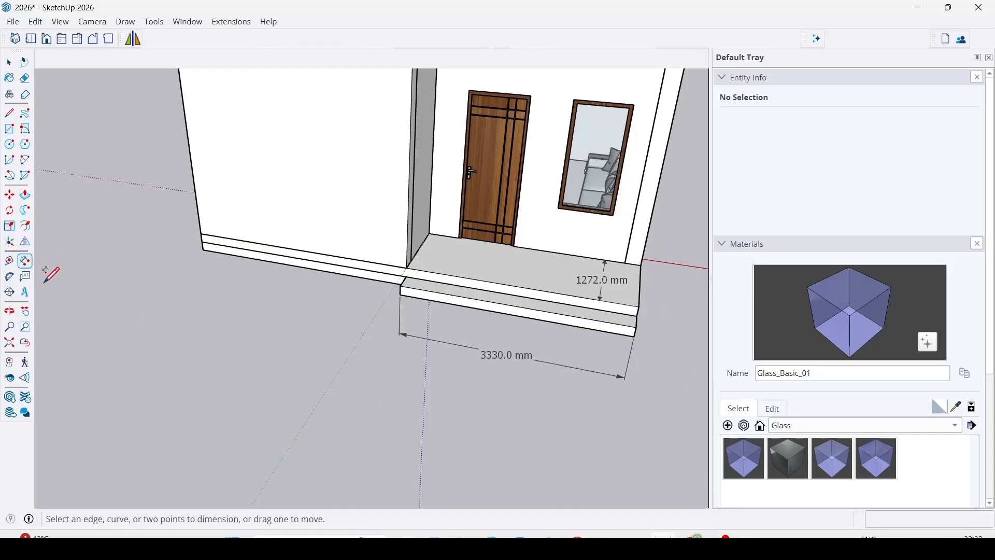
Place a guide line at about 70° on the ground in front of the house with the Protractor.
left_click(10, 277)
middle_click_drag(222, 355, 399, 333)
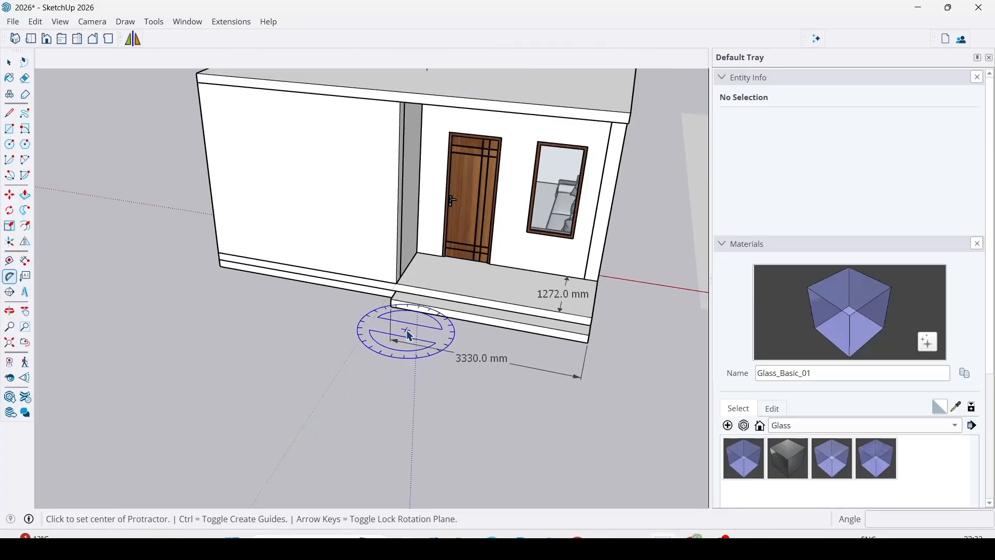
left_click(144, 377)
left_click(271, 409)
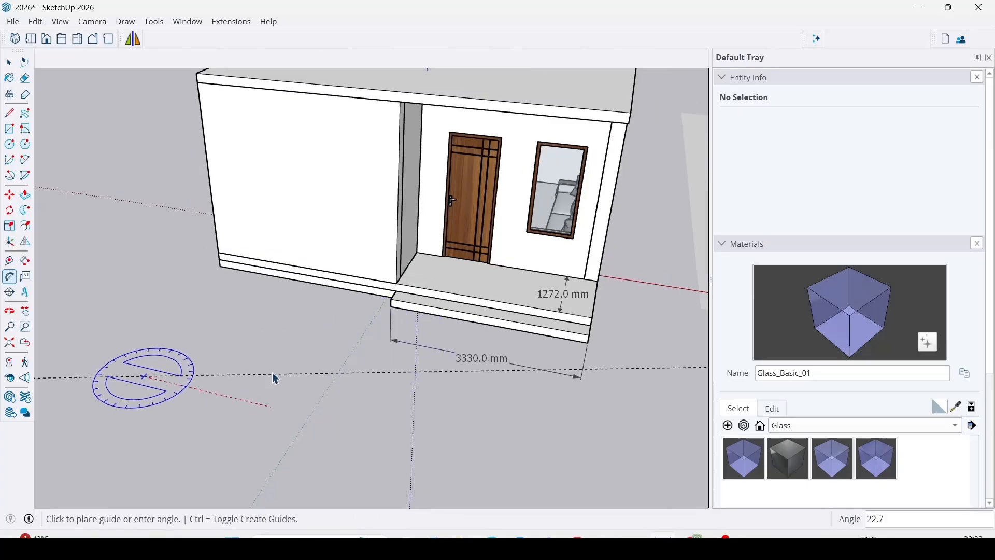
left_click(260, 319)
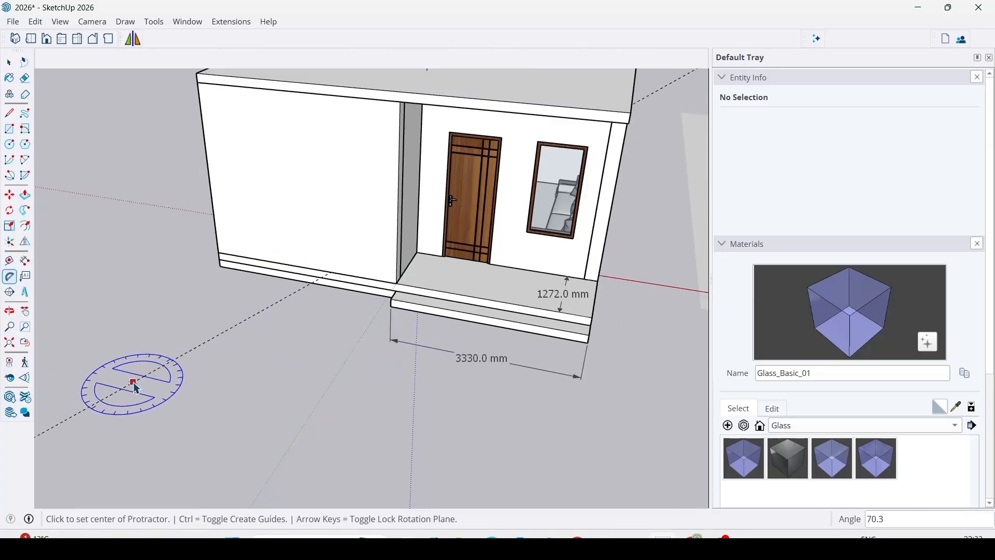
Attach a leader text reading "Stairs" to the top face of the lower entrance step.
left_click(25, 281)
scroll(267, 405, "down", 3)
scroll(534, 350, "up", 8)
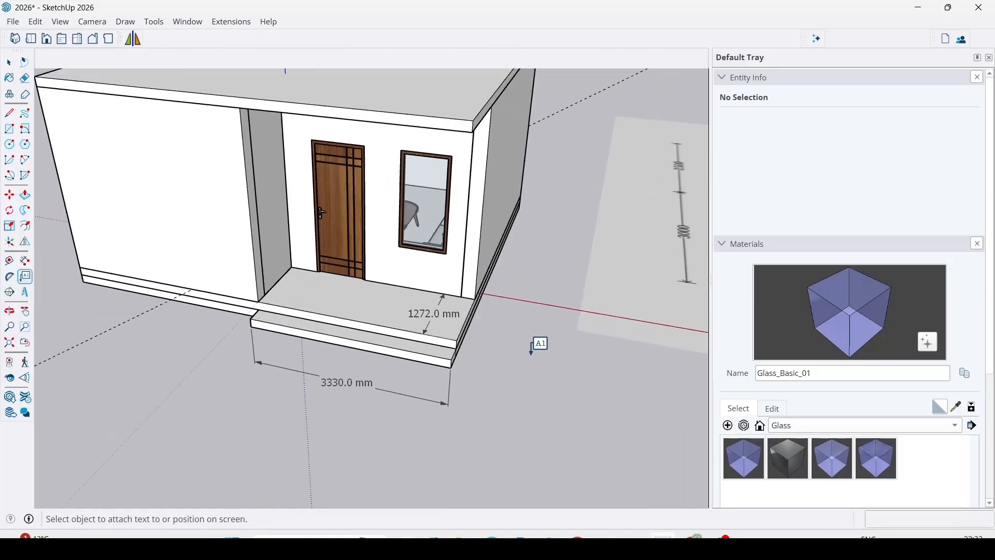
left_click(379, 346)
left_click(561, 291)
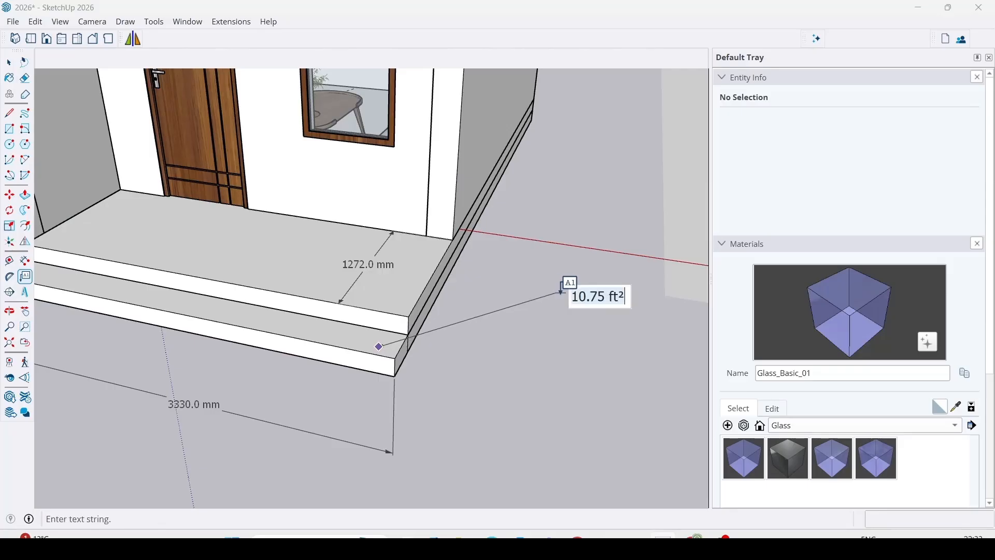
type("Stairs")
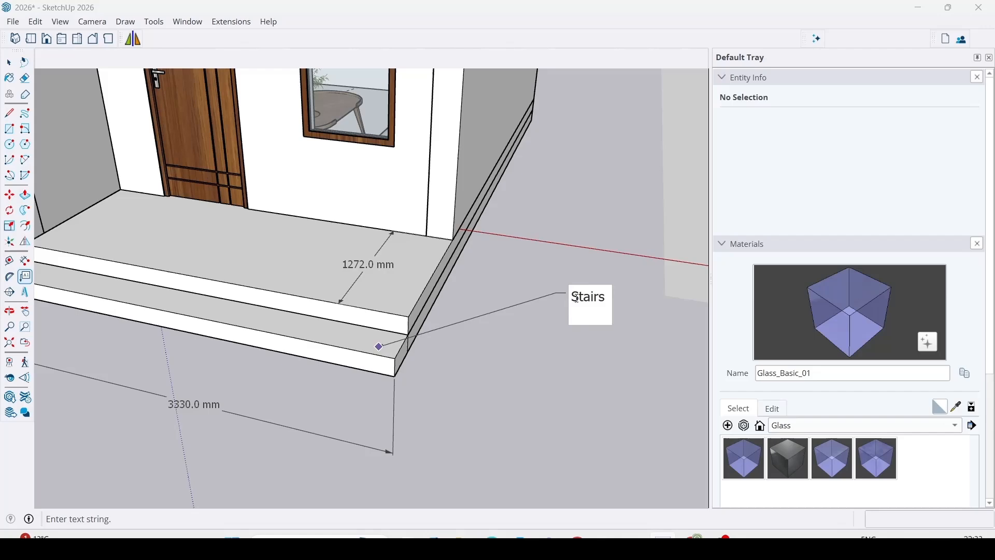
left_click(621, 344)
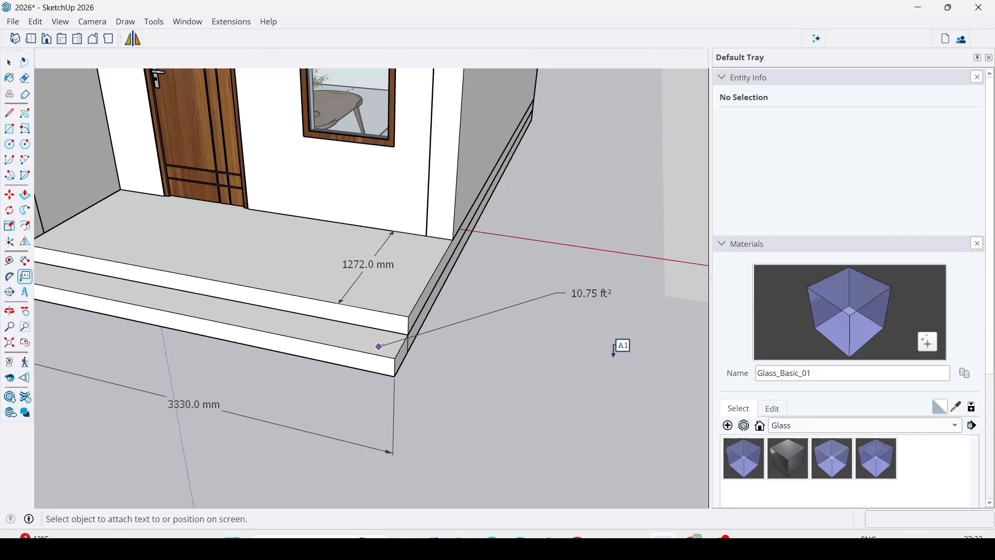
key("space")
scroll(289, 362, "down", 2)
scroll(442, 373, "up", 2)
scroll(494, 343, "down", 7)
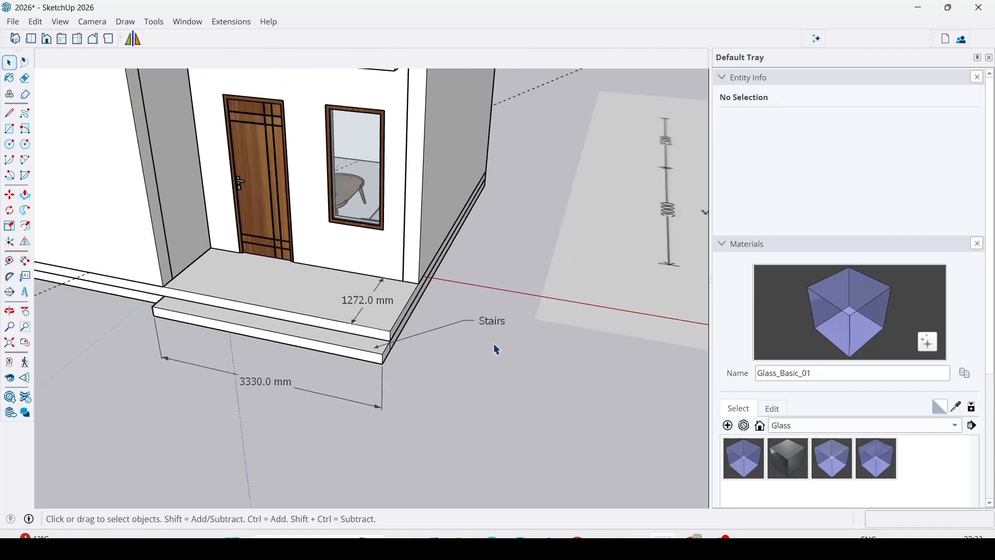
scroll(443, 344, "up", 2)
scroll(447, 350, "up", 2)
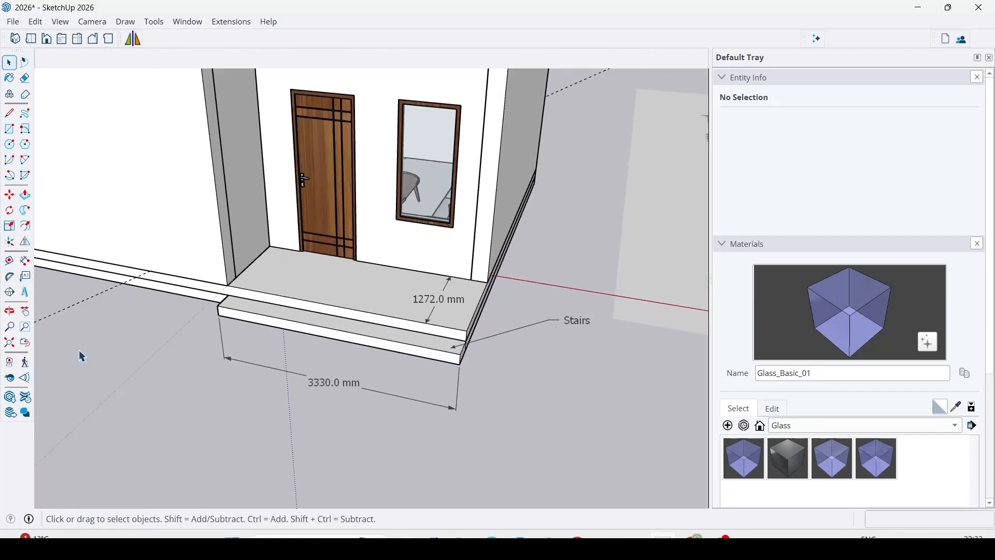
Place a section plane on the house's front wall with the name Section 2 and symbol 2.
left_click(11, 294)
scroll(433, 351, "down", 5)
middle_click_drag(434, 351, 539, 394)
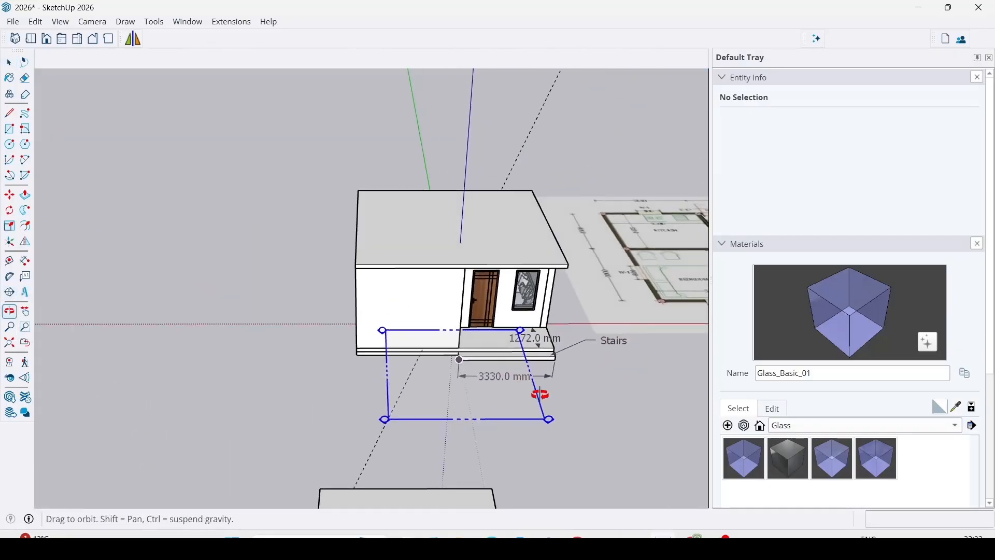
left_click(440, 307)
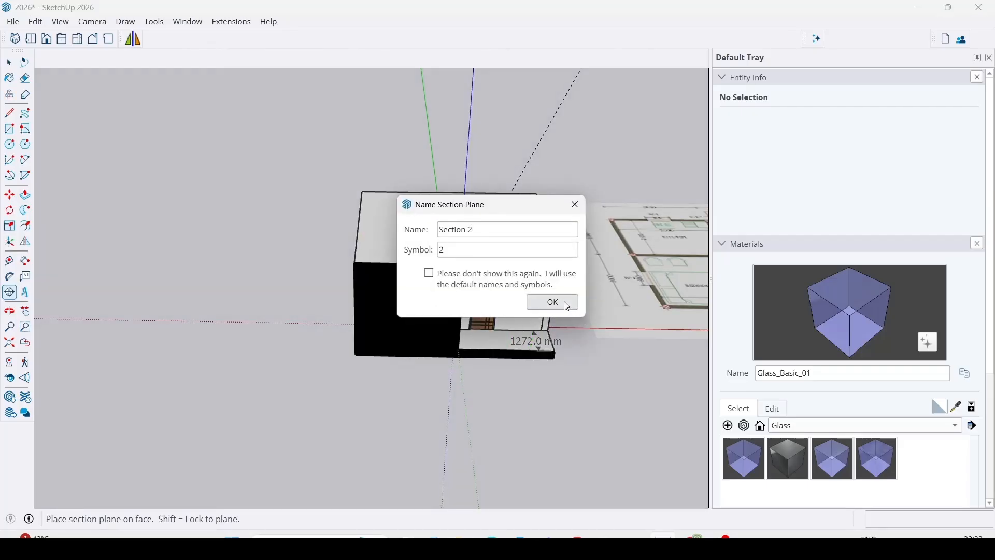
left_click(553, 303)
Move the section plane about 1800 mm into the house and examine the cut living room interior.
scroll(409, 349, "down", 3)
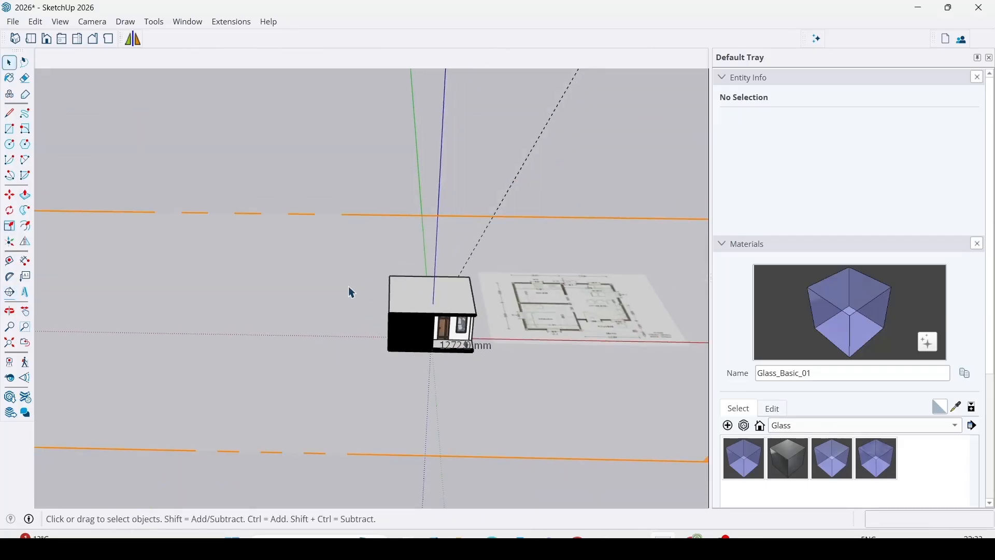
left_click(404, 216)
middle_click_drag(338, 291, 353, 373)
key("m")
scroll(352, 373, "up", 2)
left_click(428, 450)
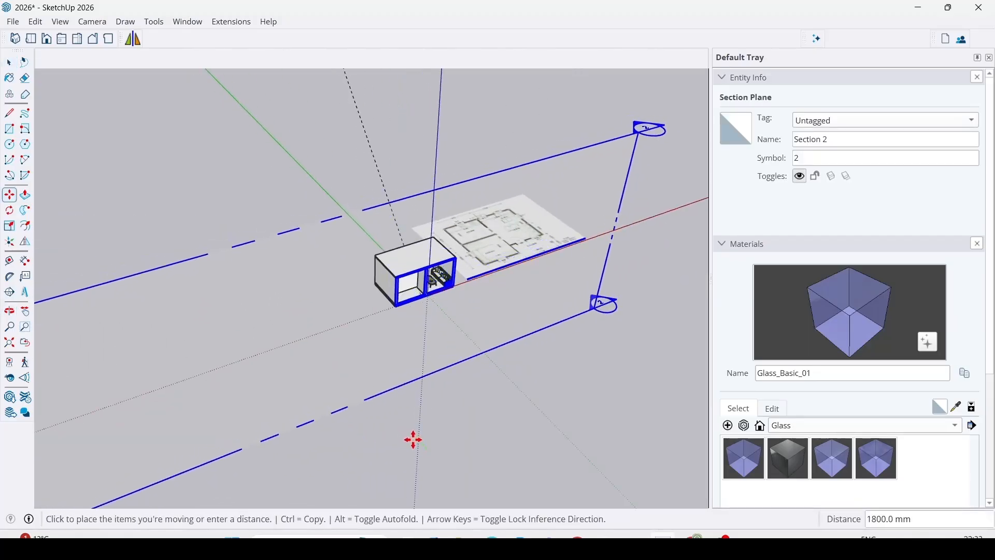
left_click(414, 440)
scroll(497, 307, "up", 1)
key("space")
left_click(601, 440)
scroll(419, 258, "up", 7)
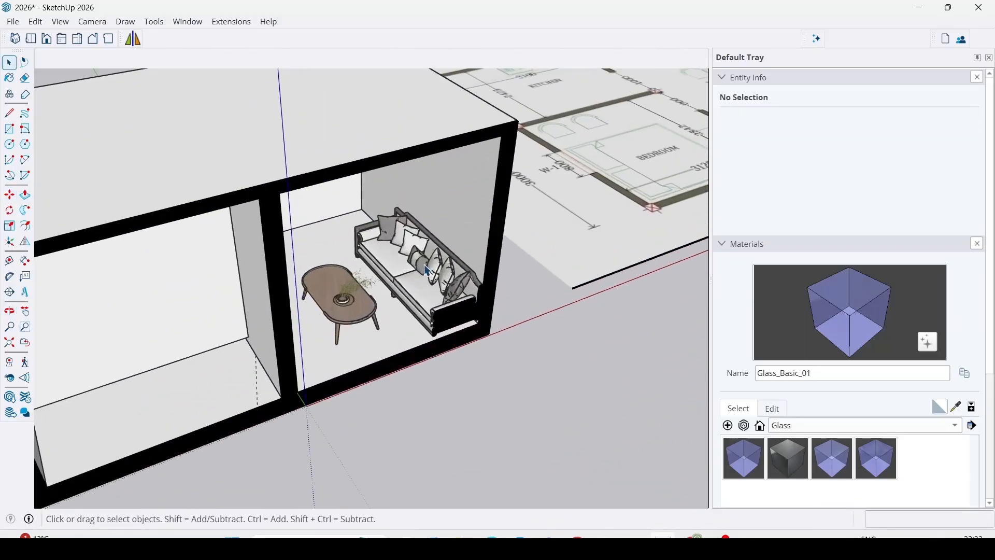
mouse_move(419, 256)
middle_mouse_down()
mouse_move(317, 204)
mouse_move(403, 321)
mouse_move(411, 269)
middle_mouse_up()
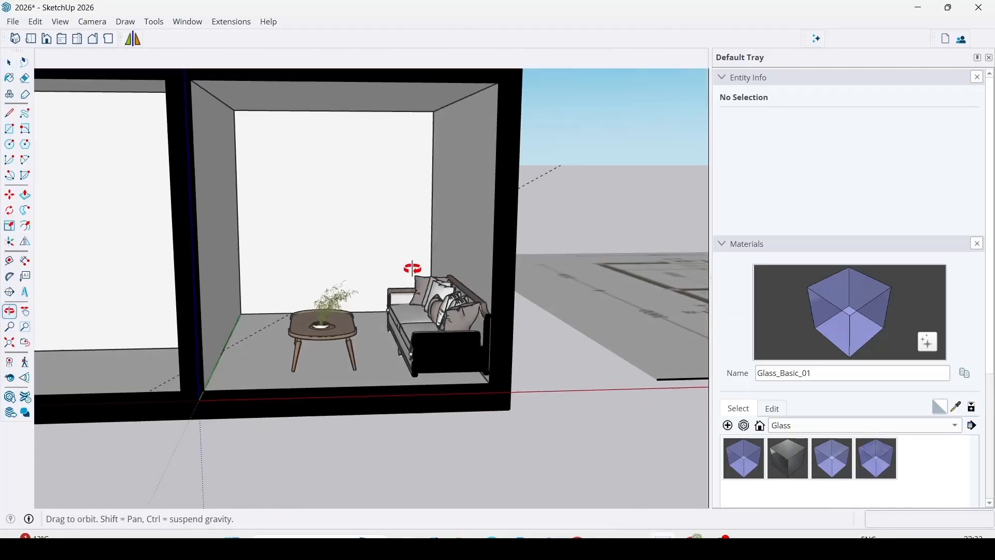
Undo the section plane's move and its placement on the house.
scroll(438, 370, "down", 3)
scroll(437, 369, "down", 3)
key("ctrl+z")
key("ctrl+z")
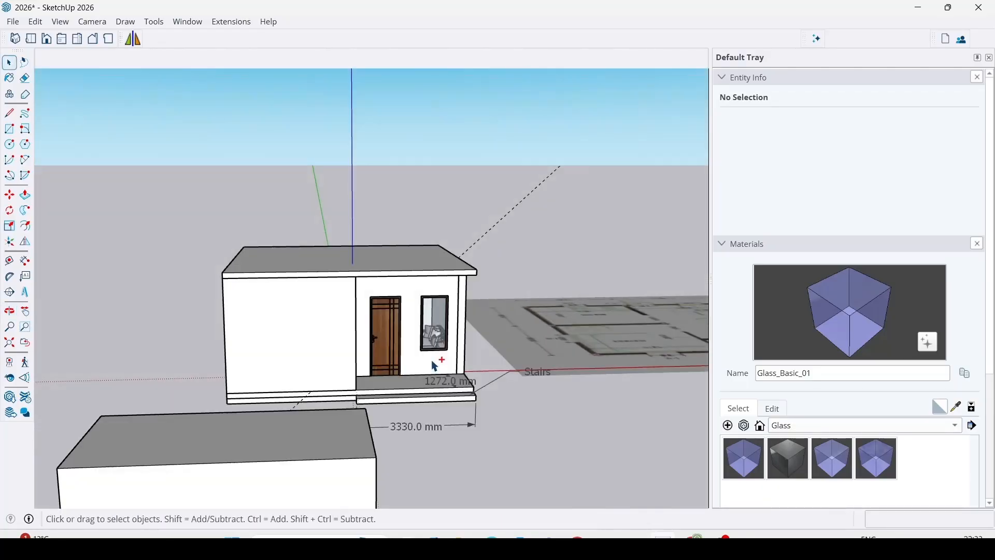
middle_click_drag(420, 339, 384, 402)
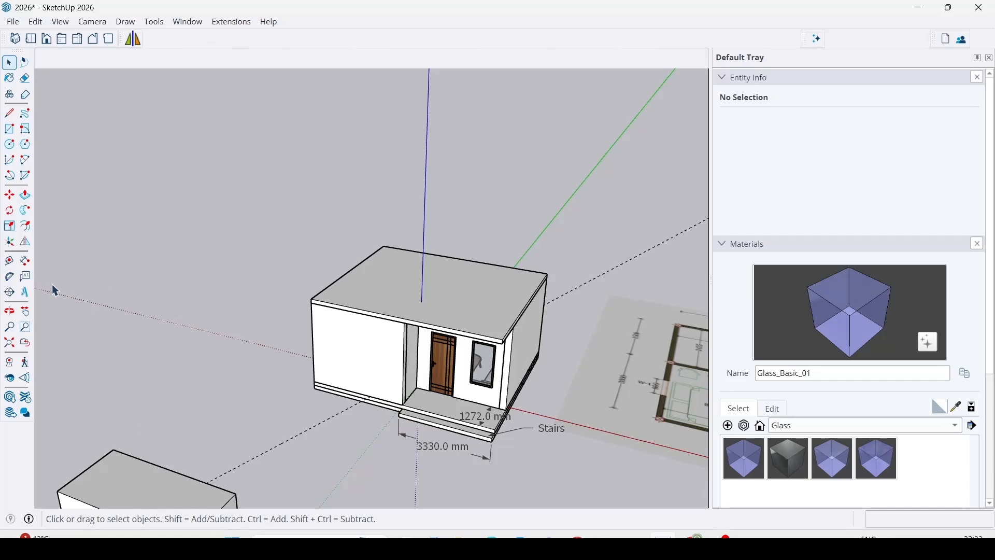
Place the 3D text "Hindi Design Studios" flat on the roof in Tahoma Regular, 254 mm high and extruded 25.4 mm.
left_click(25, 293)
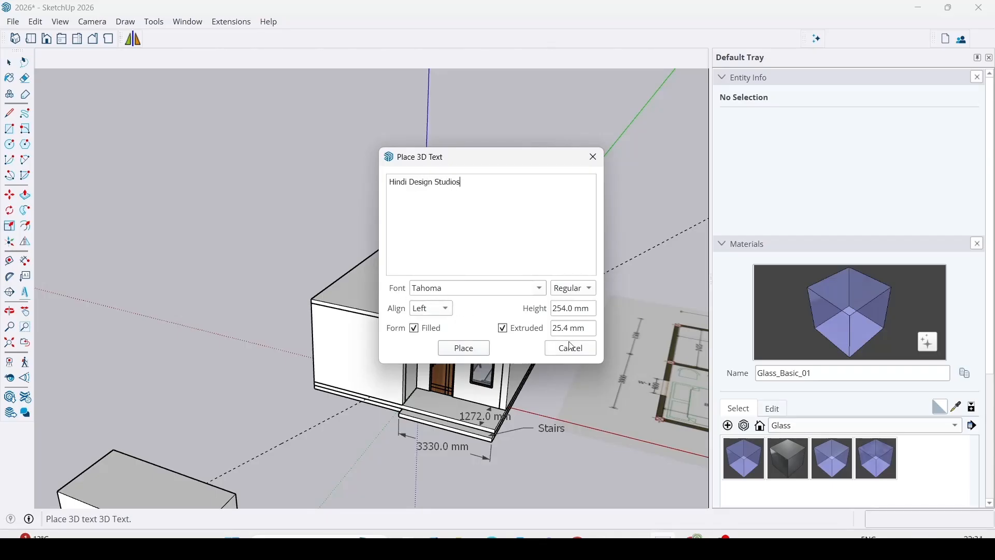
left_click(464, 349)
scroll(284, 351, "up", 5)
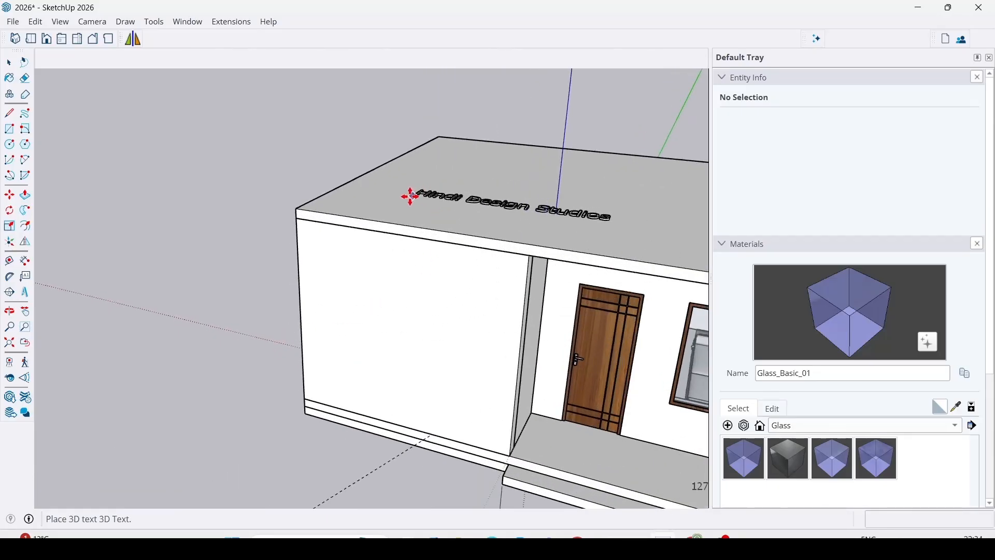
left_click(407, 197)
key("space")
left_click(293, 160)
middle_click_drag(542, 270, 467, 188)
scroll(582, 343, "up", 3)
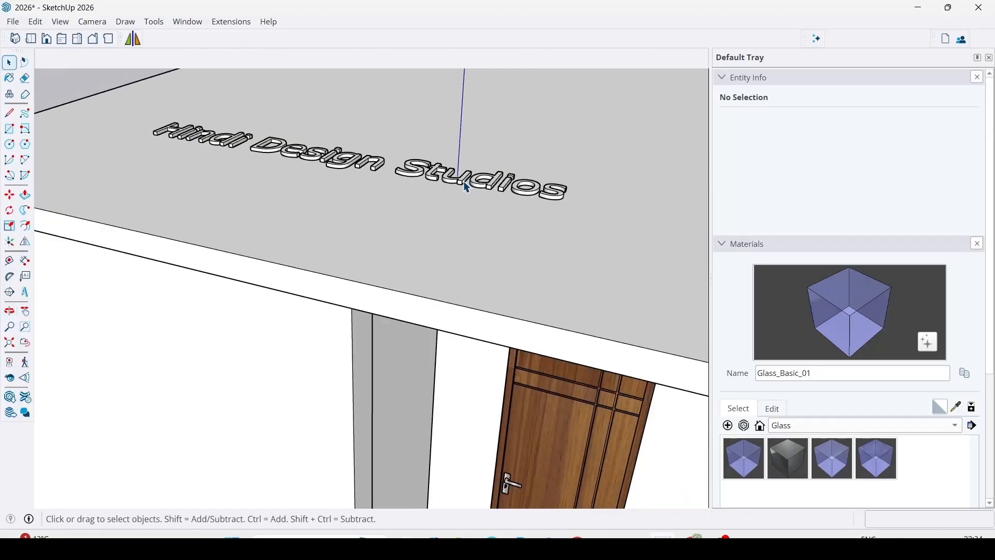
scroll(466, 188, "down", 5)
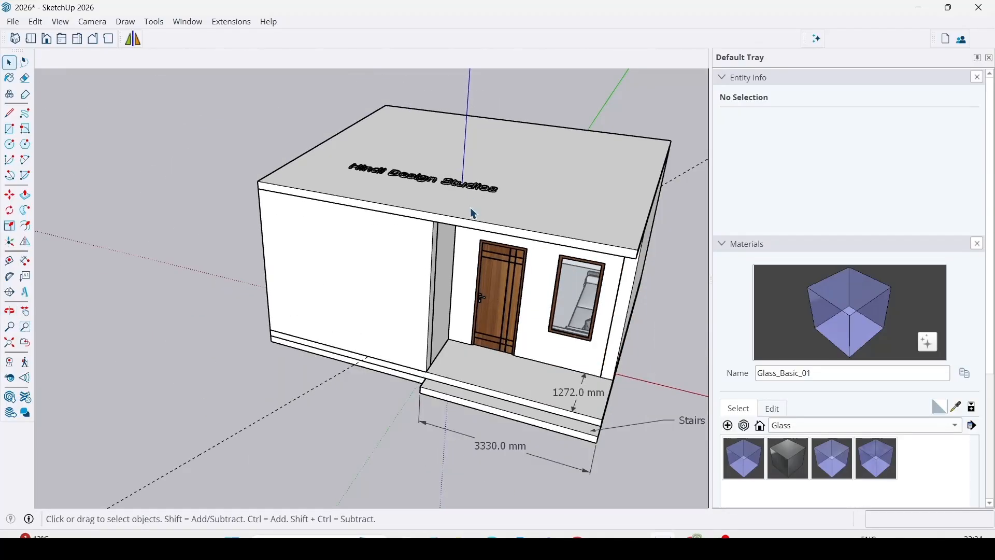
Orbit around the house with the Orbit tool to view its front and side walls.
left_click(12, 316)
scroll(296, 298, "down", 4)
left_click_drag(304, 337, 357, 314)
left_click_drag(372, 399, 326, 331)
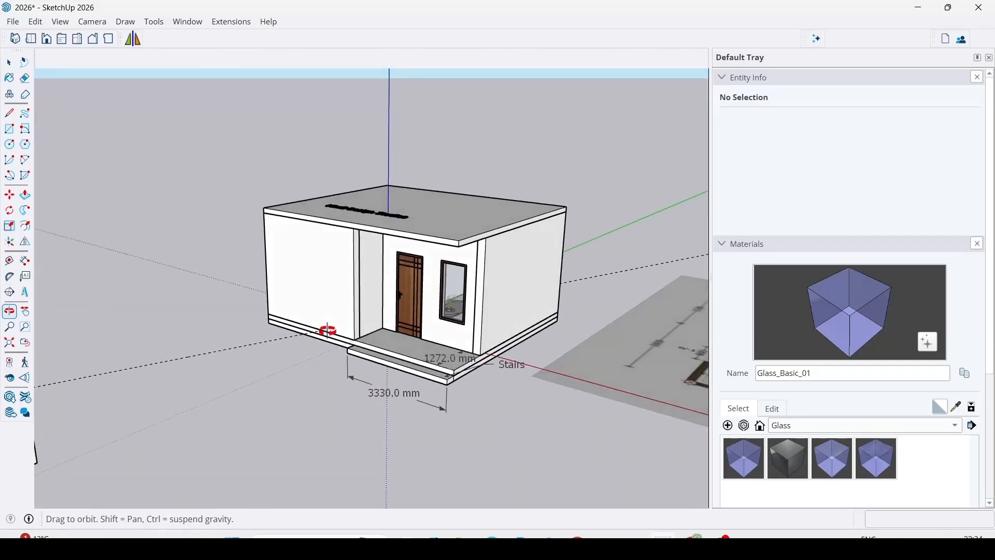
scroll(381, 302, "up", 4)
left_click_drag(381, 304, 344, 358, "shift")
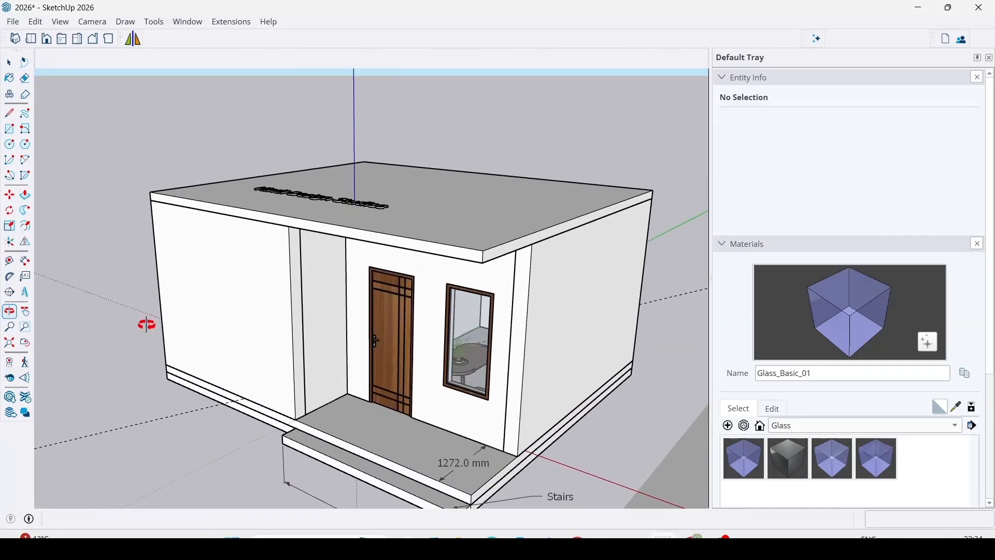
Pan the view across the house and close the Default Tray.
left_click(25, 312)
scroll(326, 337, "down", 3)
left_click_drag(327, 337, 302, 291)
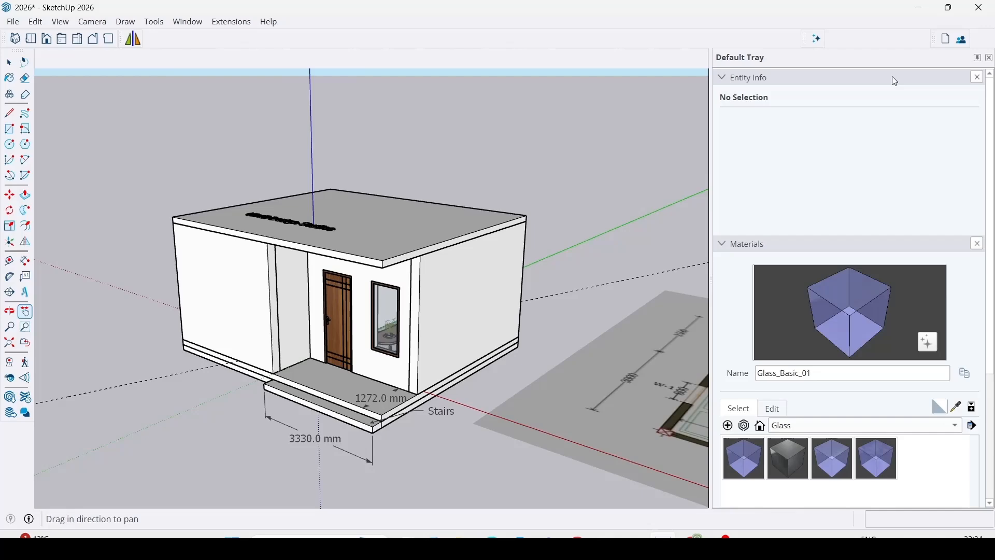
left_click(990, 58)
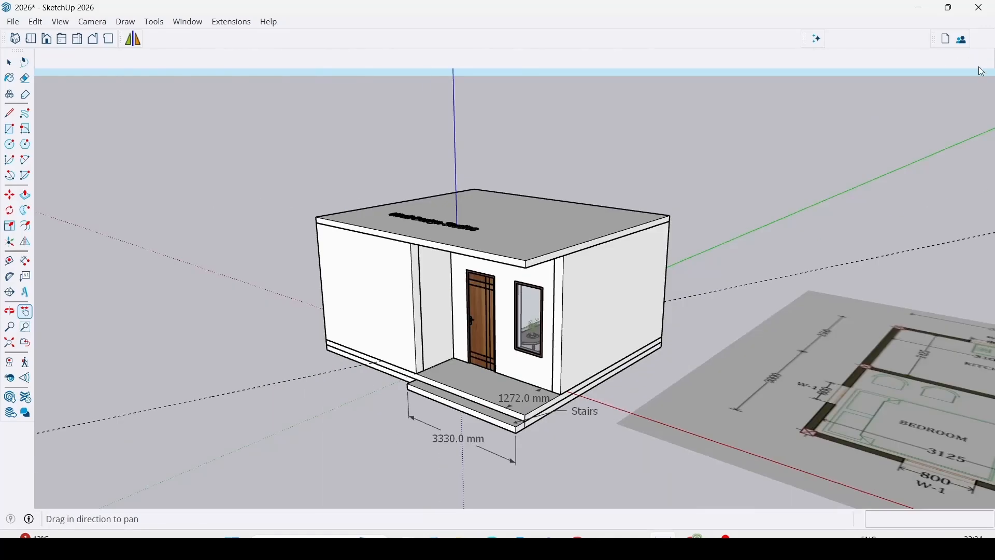
Zoom out from the house with the Zoom tool so its surroundings come into view.
left_click(10, 329)
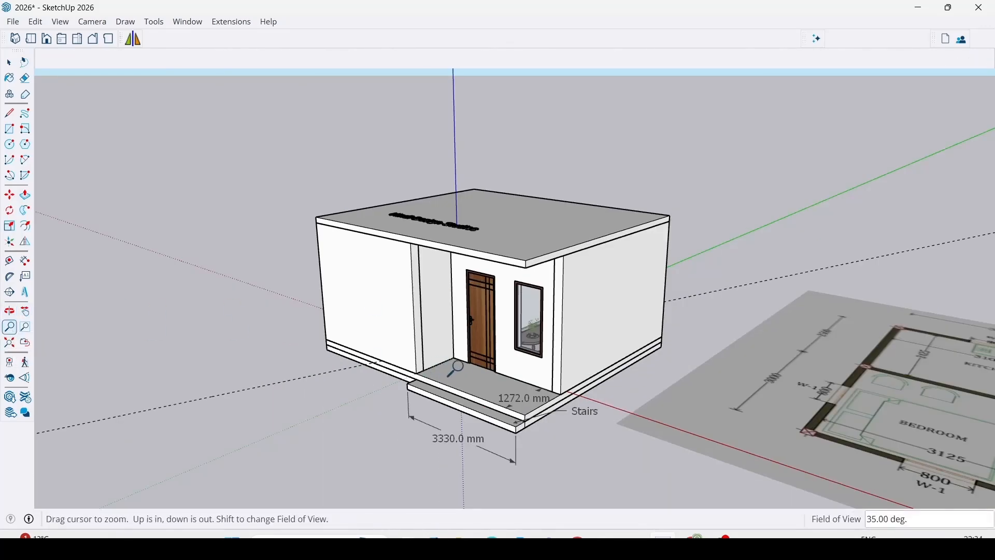
left_click_drag(456, 369, 536, 413)
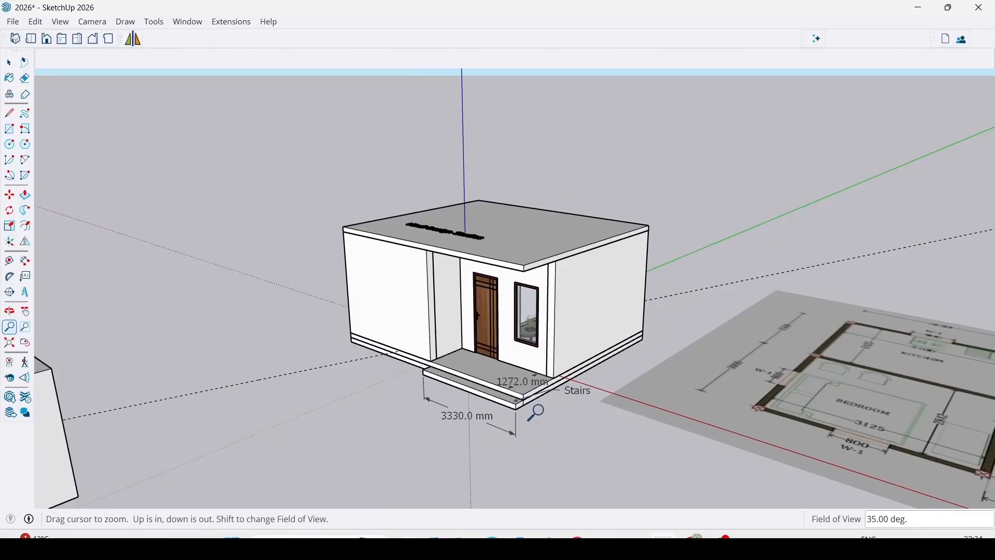
scroll(548, 317, "down", 2)
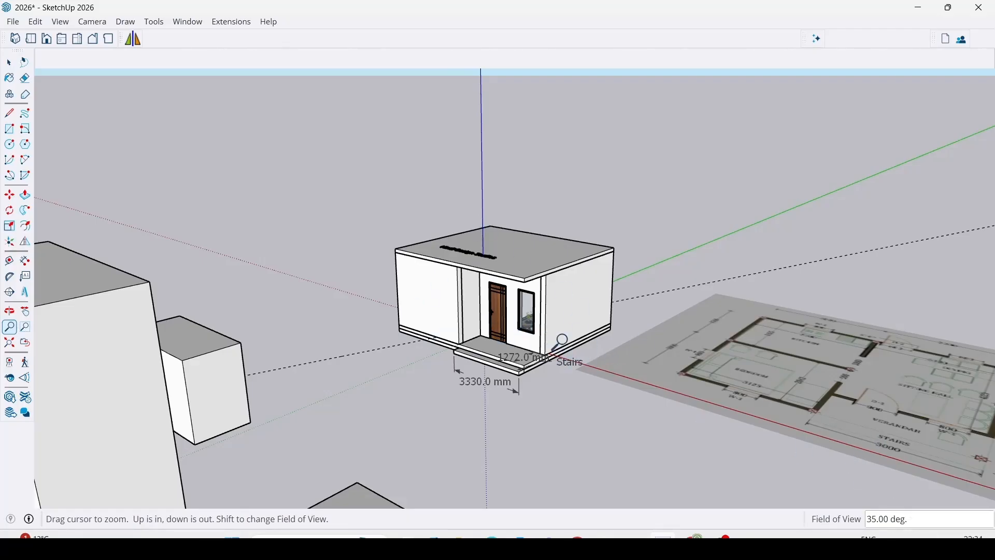
Magnify the moulded slab and its outer corner with the Zoom Window tool.
left_click(25, 327)
left_click_drag(474, 375, 568, 362)
scroll(569, 361, "down", 3)
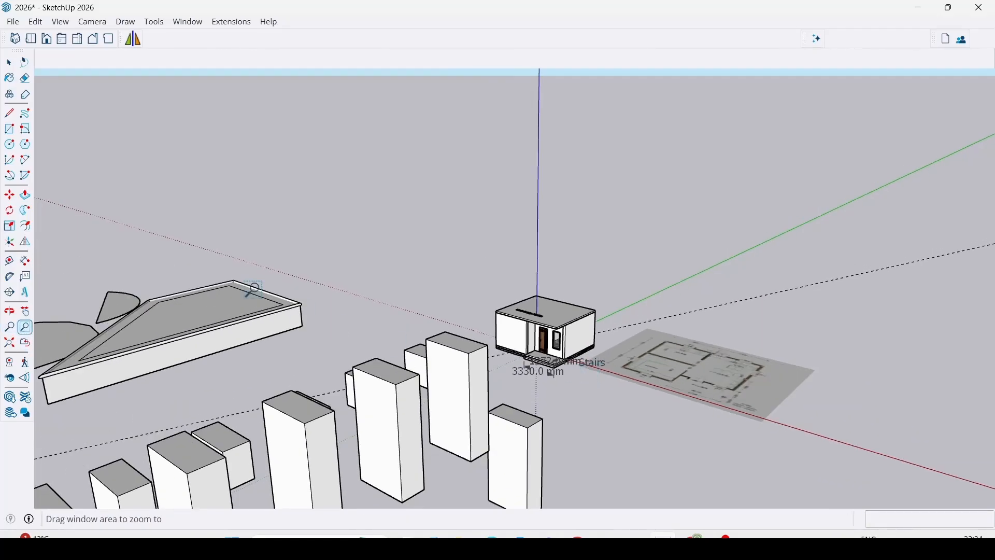
left_click_drag(151, 240, 382, 357)
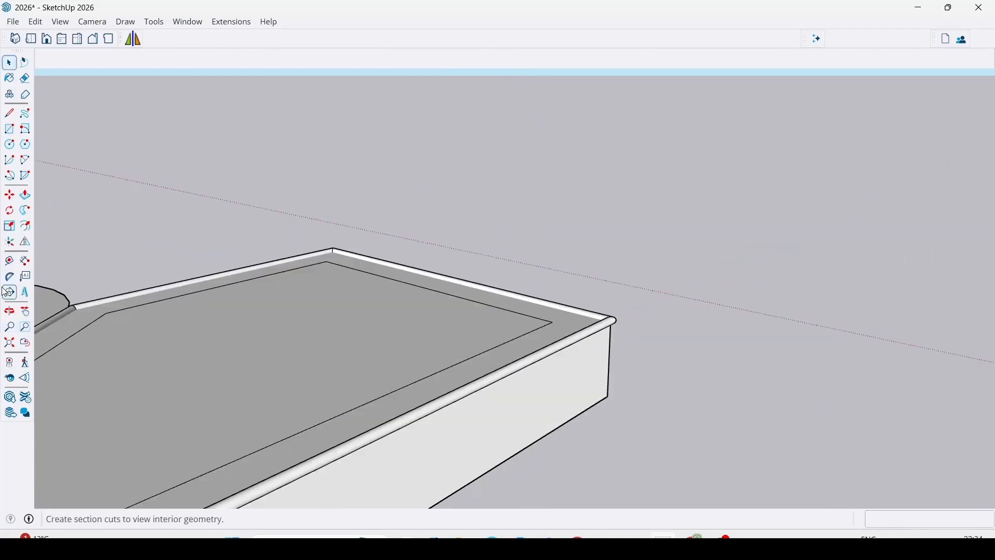
left_click(25, 327)
left_click_drag(579, 279, 667, 373)
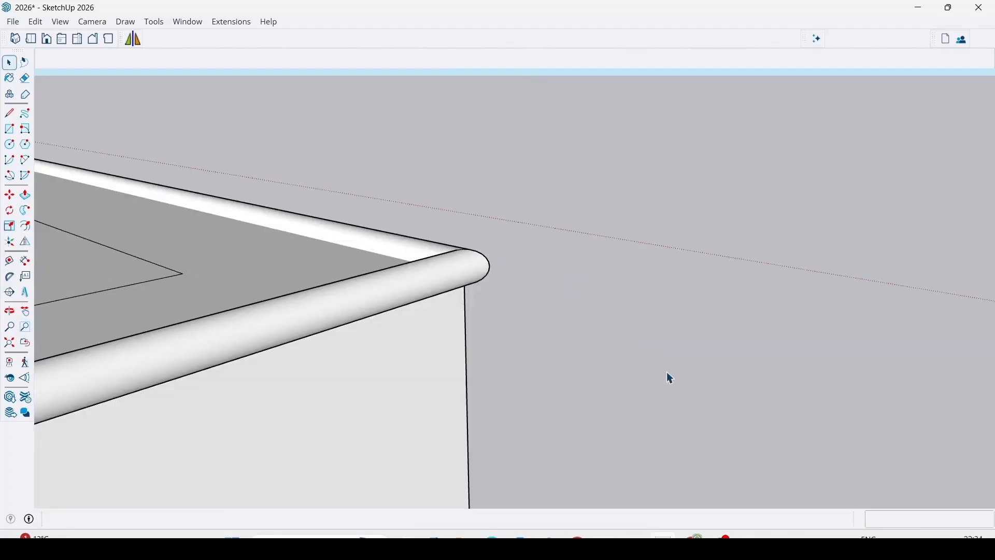
Fit the whole model in the view with Zoom Extents, tilt to a high viewpoint, and fit it again.
left_click(9, 344)
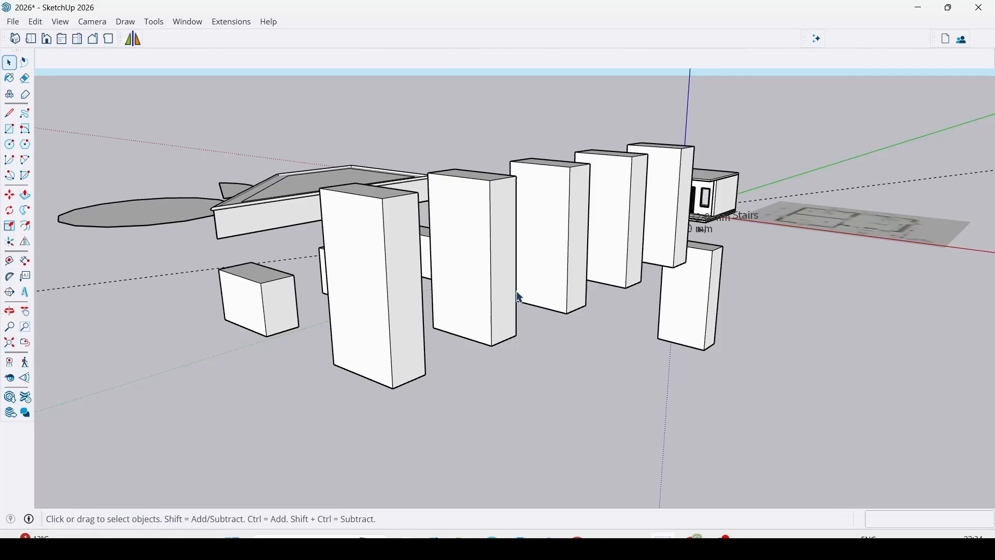
middle_click_drag(519, 297, 542, 481)
scroll(548, 324, "down", 4)
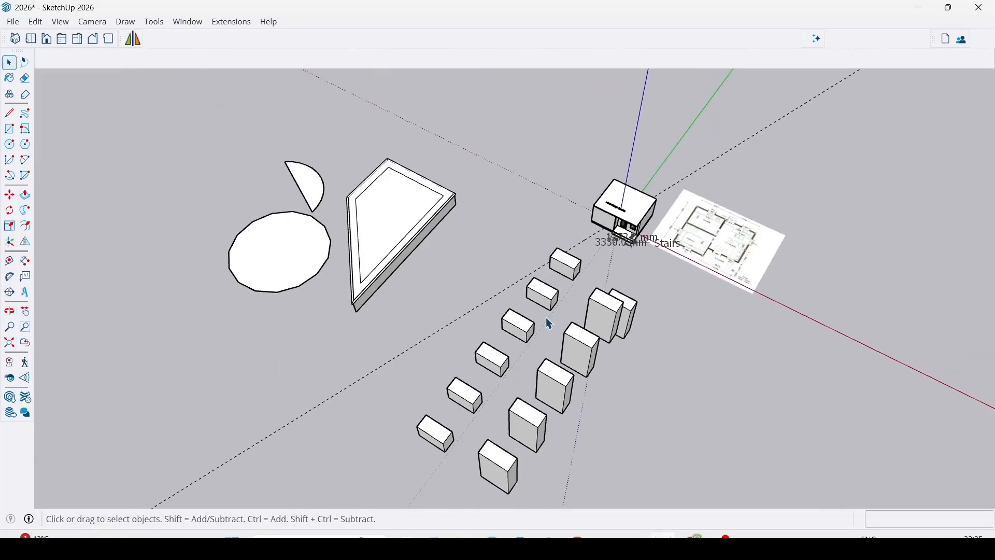
left_click(10, 343)
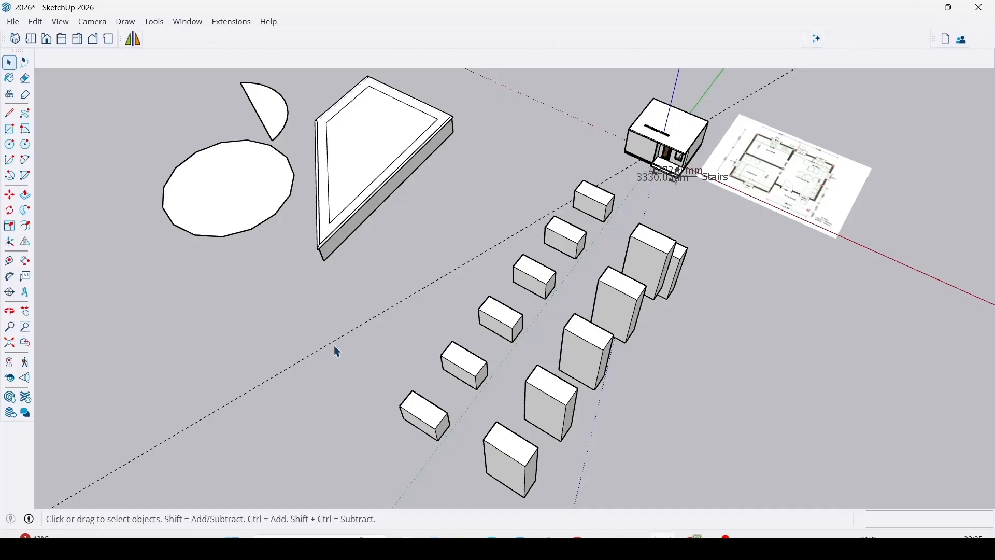
Step back through the earlier camera views with the Previous camera command.
left_click(24, 344)
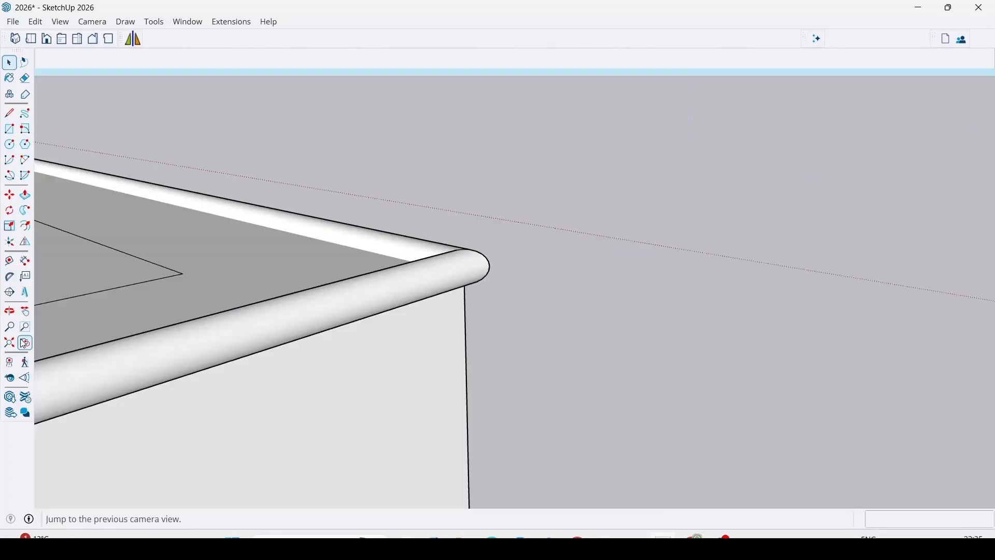
left_click(23, 343)
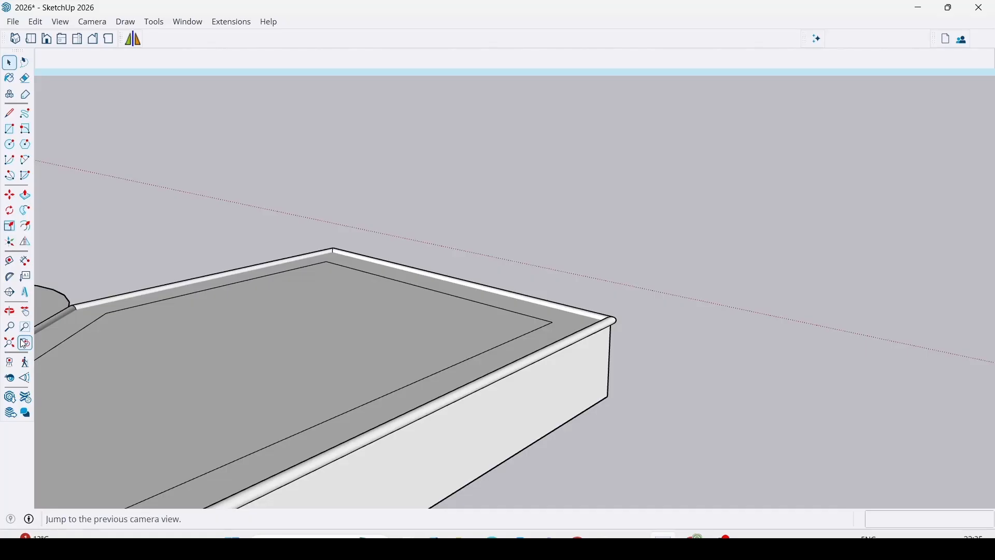
left_click(24, 343)
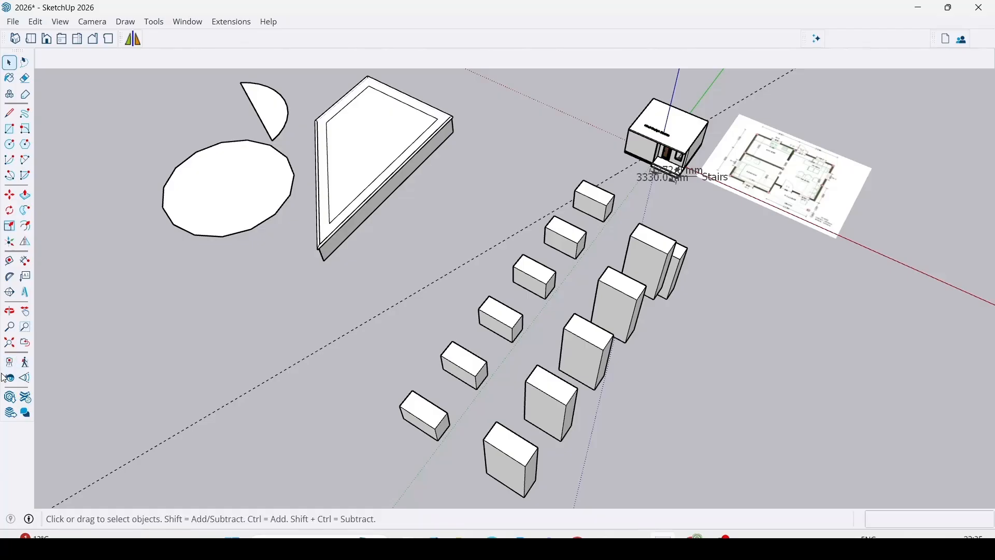
Zoom and orbit from the full model to examine the house's front door and window up close.
scroll(125, 369, "down", 3)
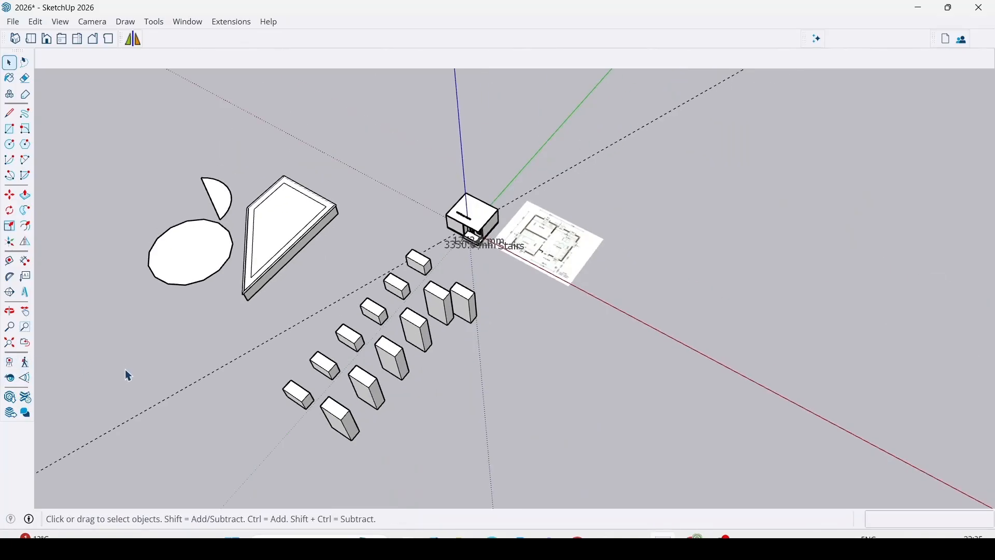
scroll(421, 225, "up", 10)
scroll(430, 249, "up", 4)
mouse_move(401, 245)
middle_mouse_down()
mouse_move(386, 225)
mouse_move(421, 63)
middle_mouse_up()
scroll(315, 229, "up", 5)
mouse_move(332, 239)
middle_mouse_down()
mouse_move(435, 309)
mouse_move(400, 249)
mouse_move(421, 267)
middle_mouse_up()
scroll(477, 306, "up", 4)
mouse_move(481, 352)
middle_mouse_down()
mouse_move(485, 338)
mouse_move(510, 396)
mouse_move(471, 377)
middle_mouse_up()
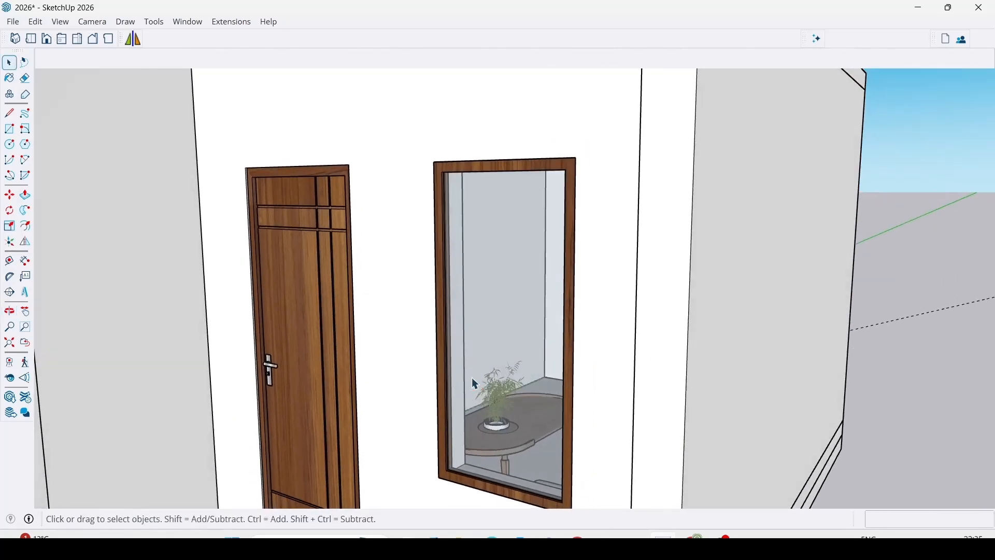
scroll(472, 377, "down", 6)
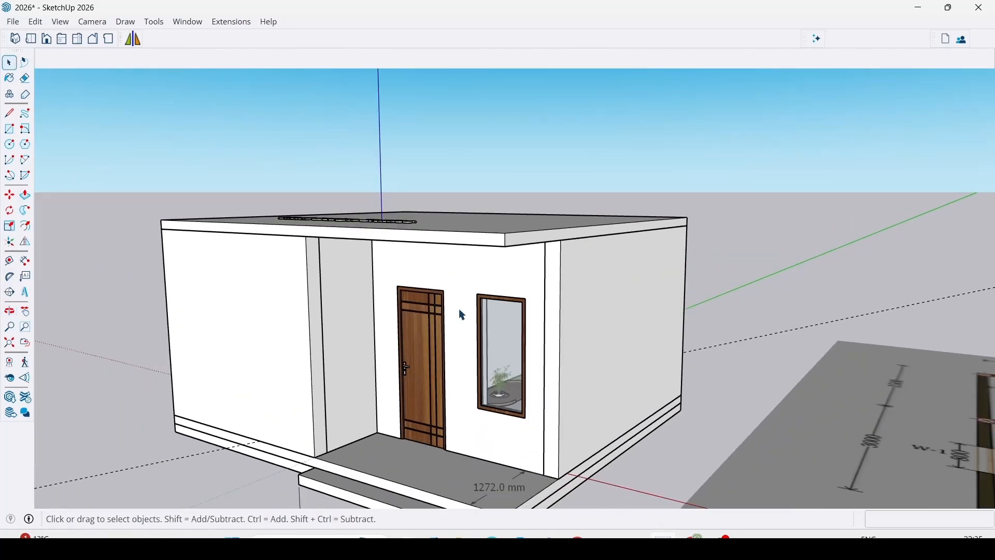
Open the 3D Warehouse and the Extension Warehouse, closing each one after viewing it.
left_click(11, 401)
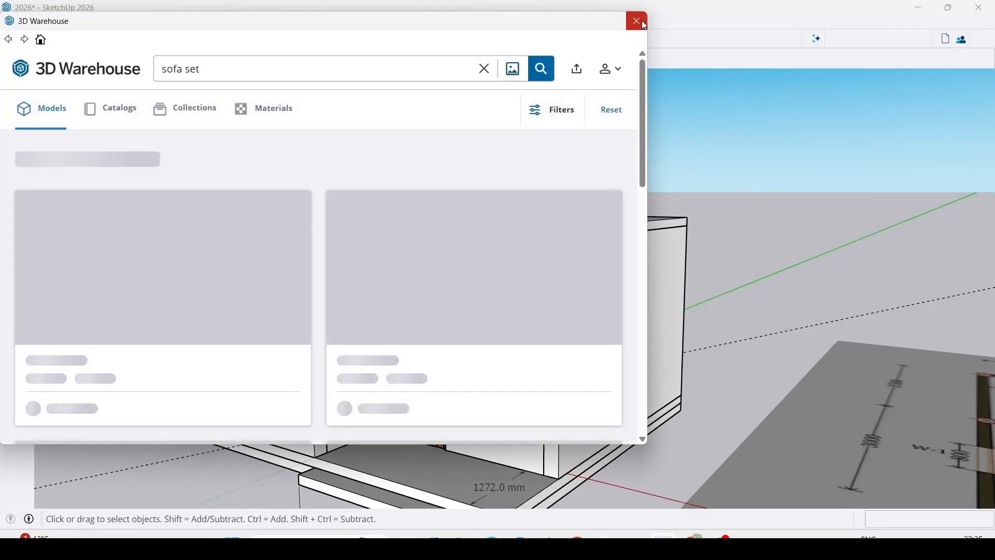
left_click(637, 21)
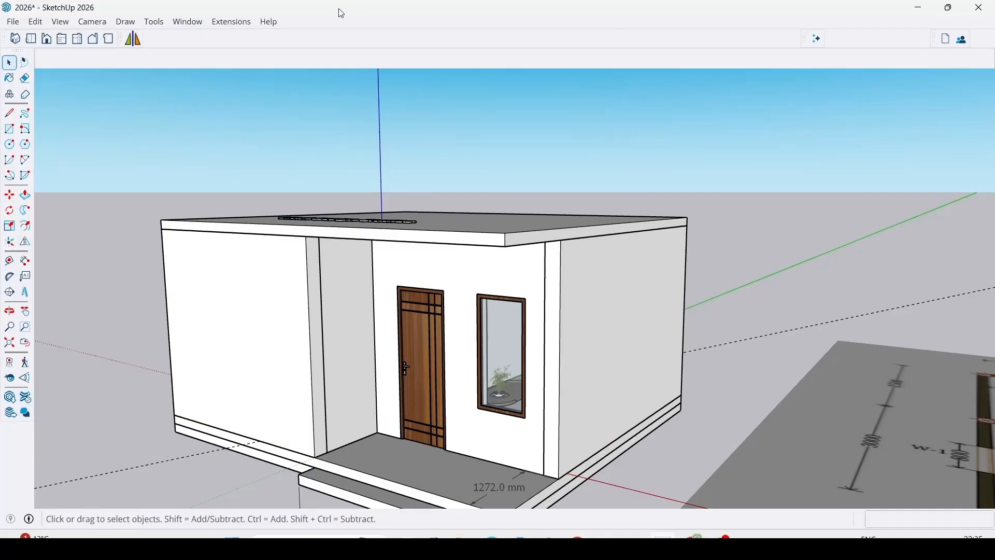
left_click(232, 23)
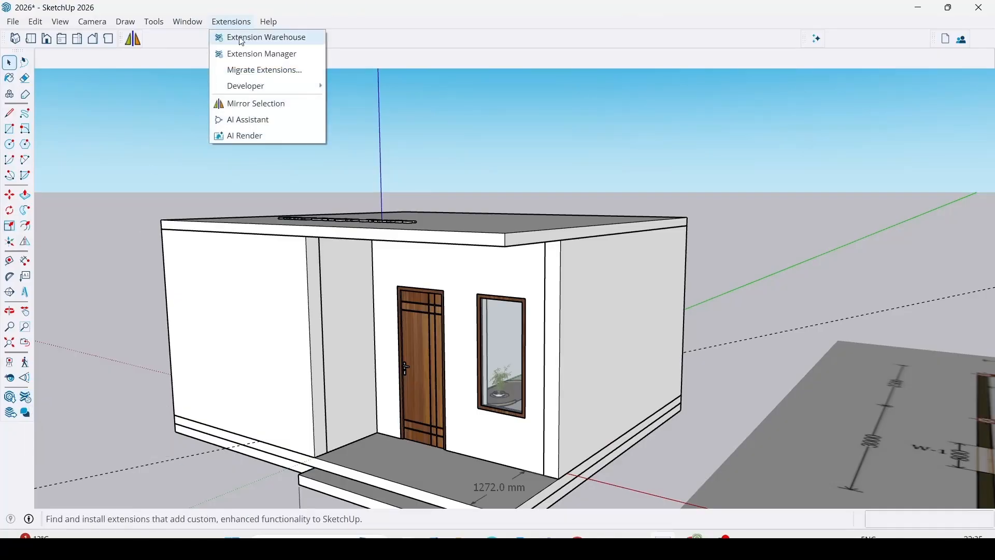
left_click(284, 39)
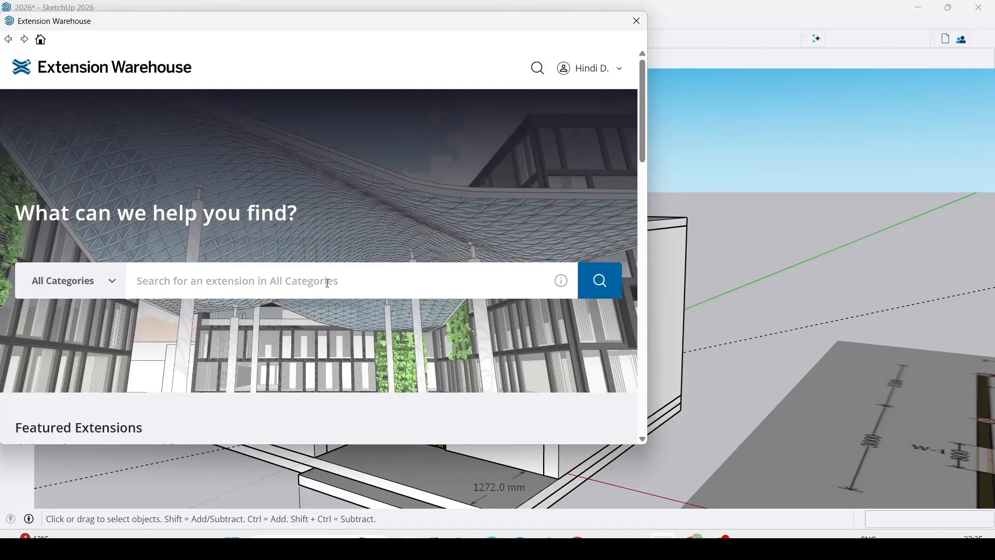
left_click(637, 21)
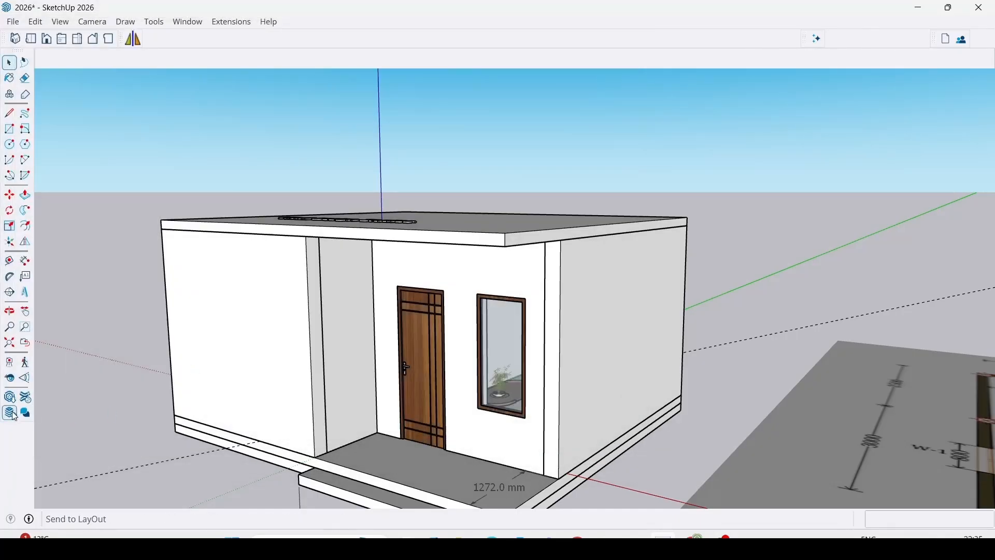
Try to attach a comment to the house's front wall by saving the model to Trimble Connect, and cancel the save.
scroll(400, 362, "down", 5)
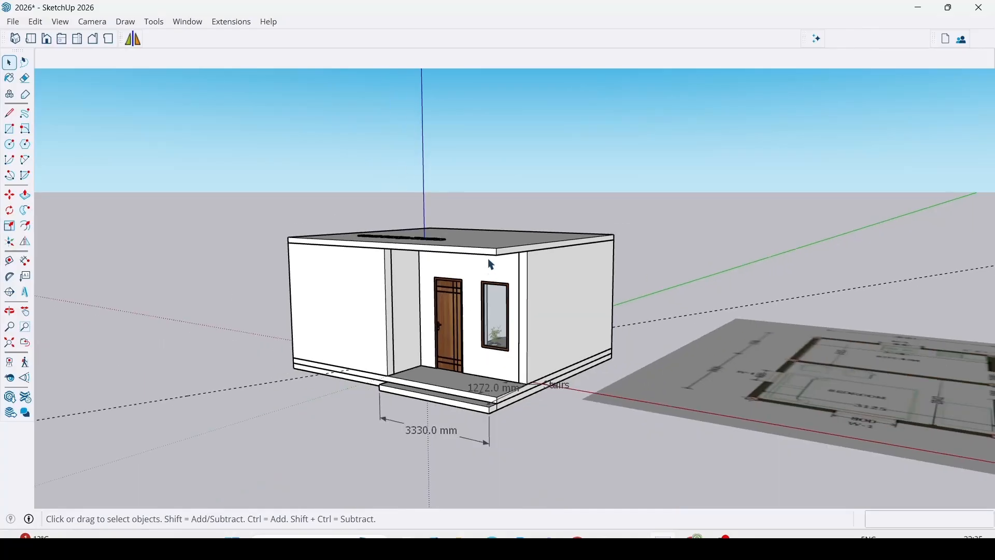
middle_click_drag(466, 373, 508, 373)
scroll(471, 284, "up", 3)
middle_click_drag(471, 284, 481, 236)
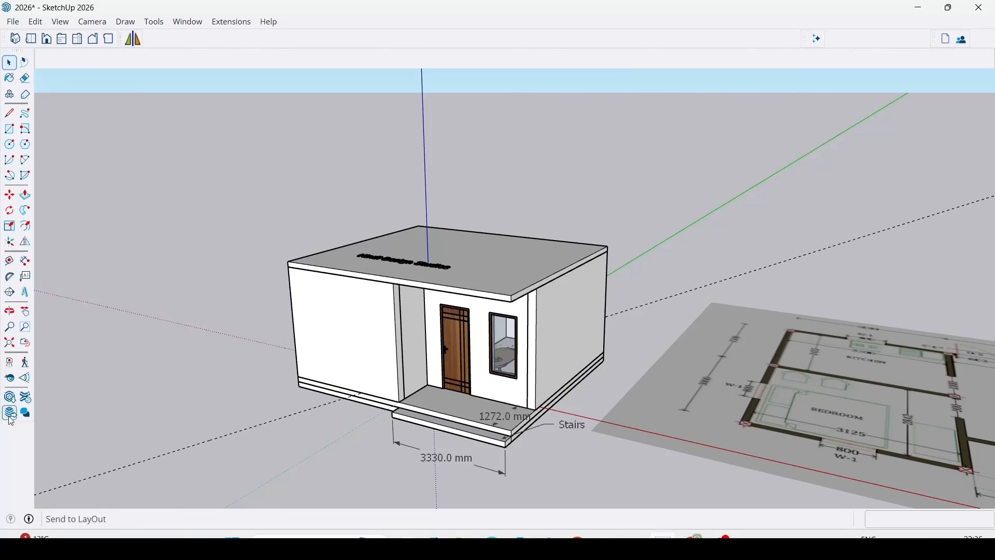
middle_click_drag(427, 297, 497, 260, "shift")
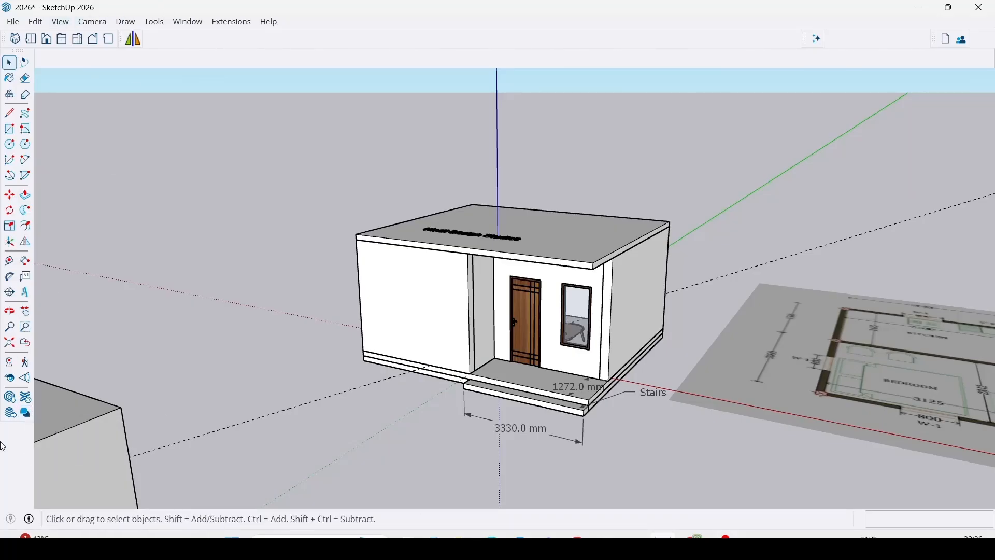
left_click(25, 413)
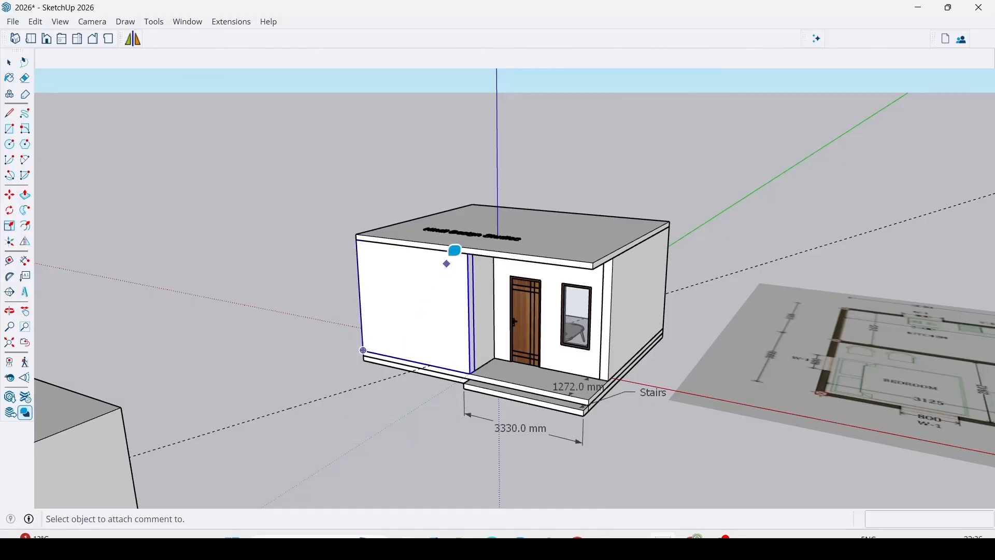
left_click(419, 269)
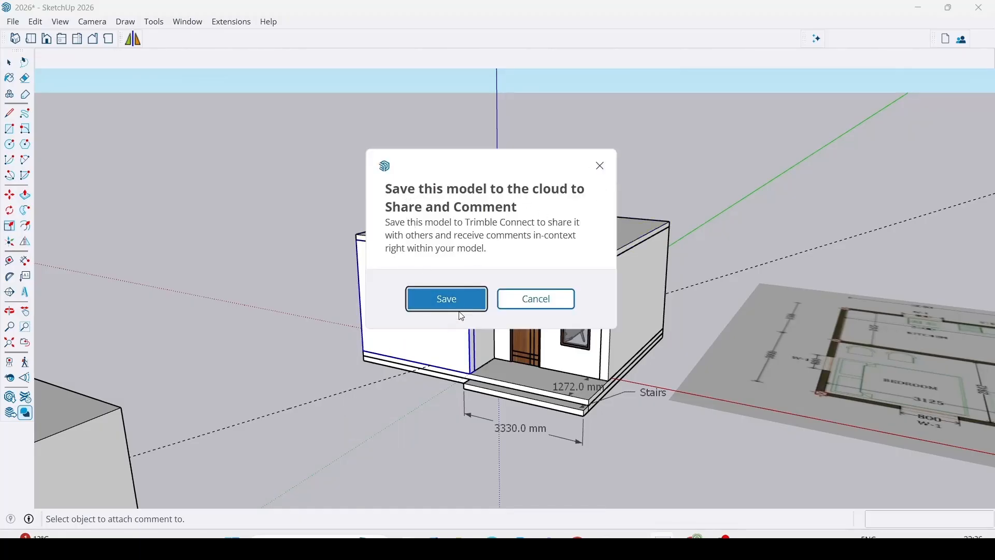
left_click(462, 297)
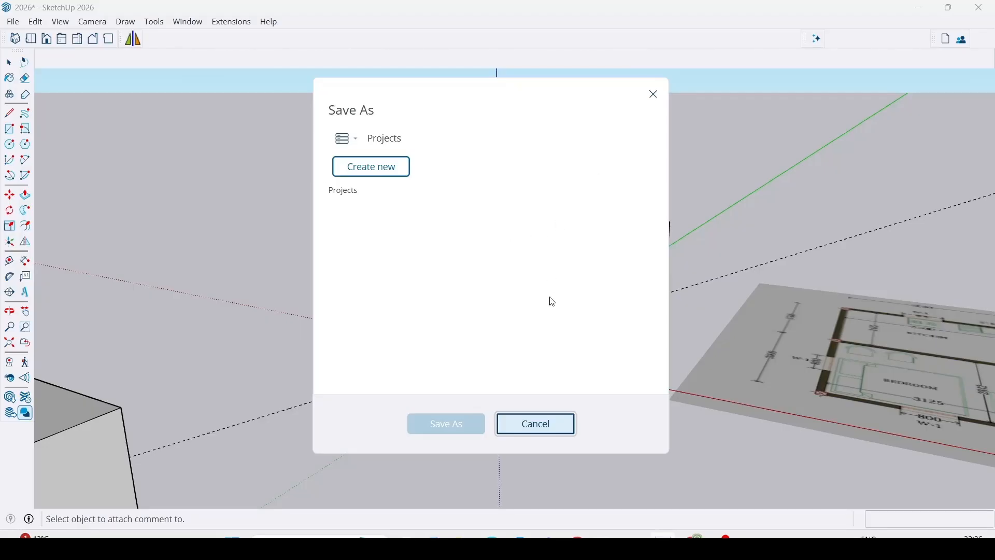
left_click(536, 425)
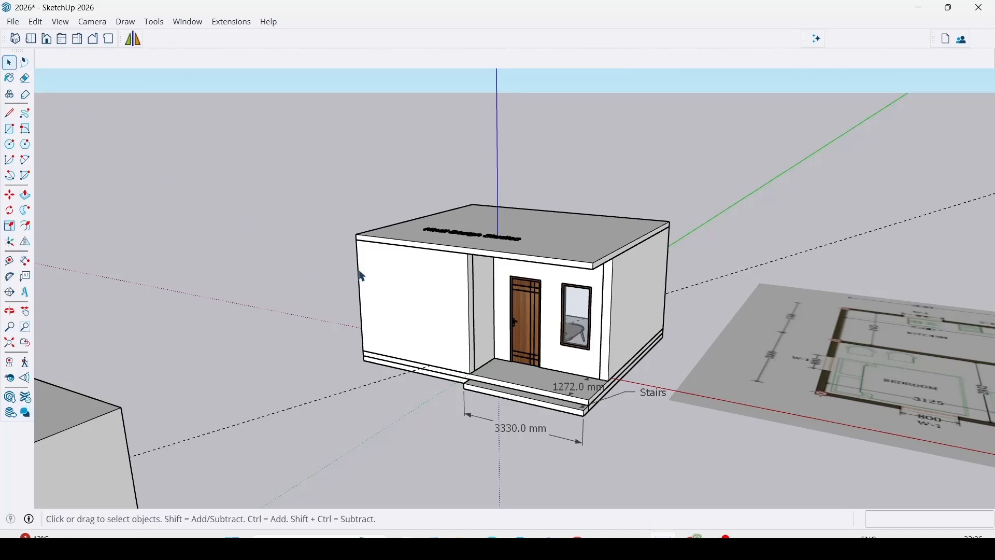
Cycle the model through the Iso, Top, Front, Right, Back, Left and Bottom standard views, finishing with Iso.
scroll(291, 244, "down", 4)
middle_click_drag(291, 245, 150, 187)
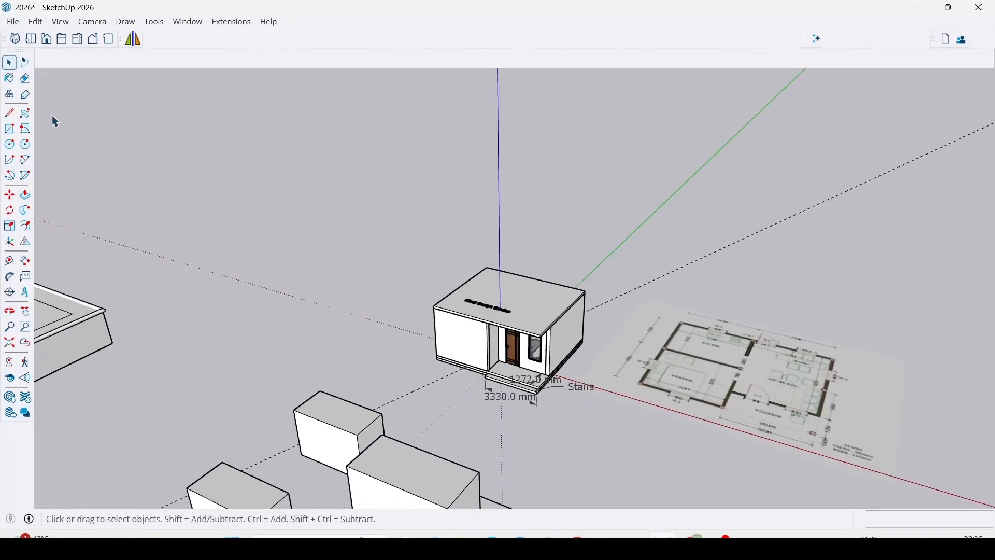
middle_click_drag(173, 204, 21, 156)
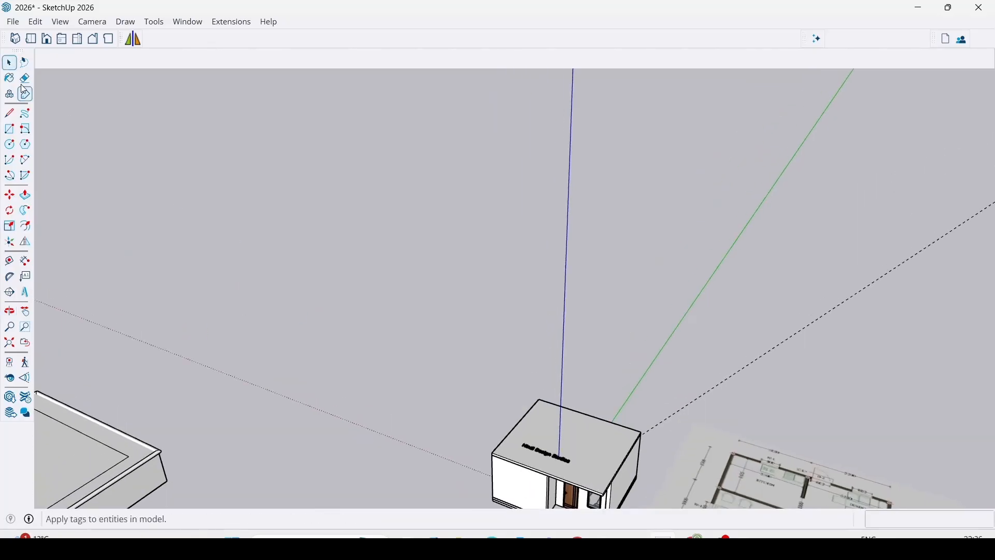
left_click(15, 39)
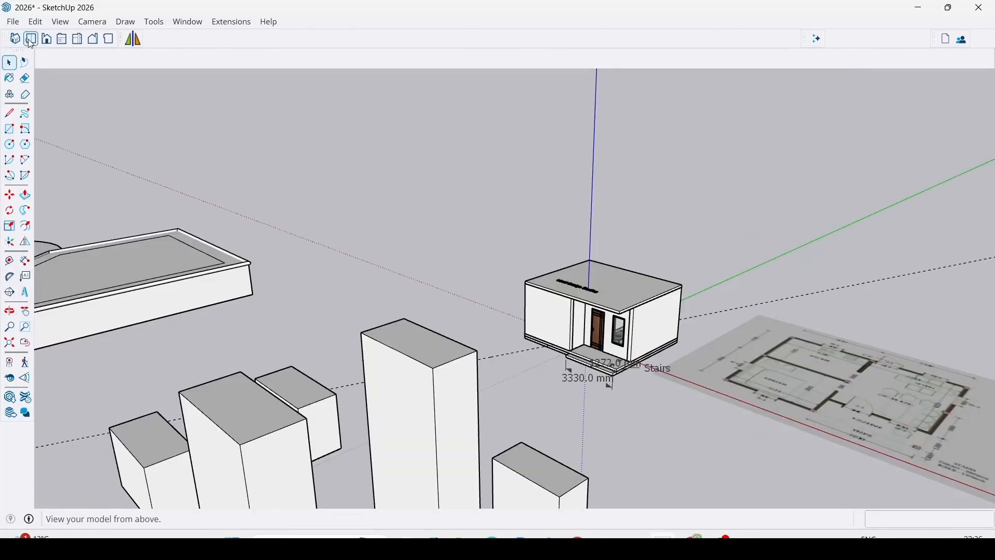
left_click(31, 42)
left_click(50, 42)
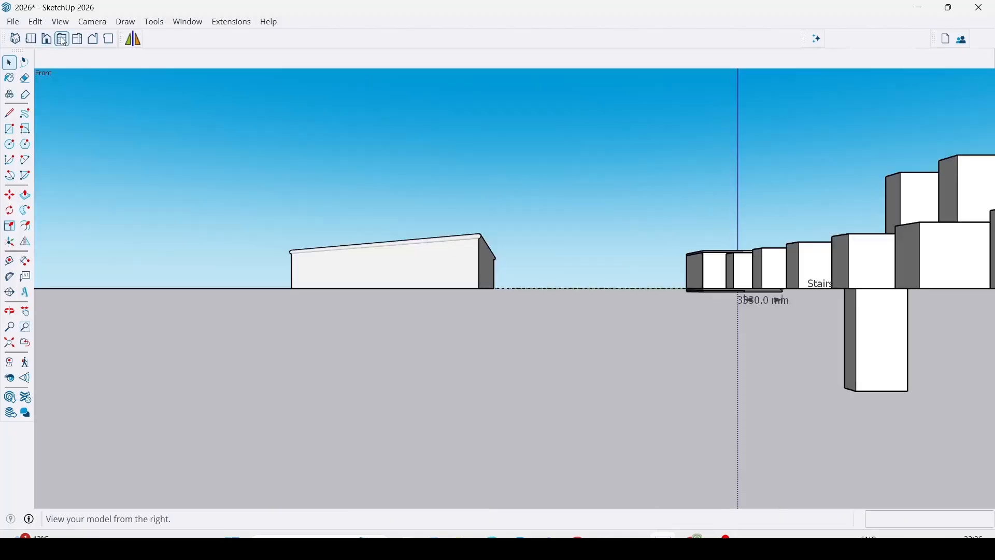
left_click(63, 41)
left_click(79, 40)
left_click(93, 41)
left_click(110, 41)
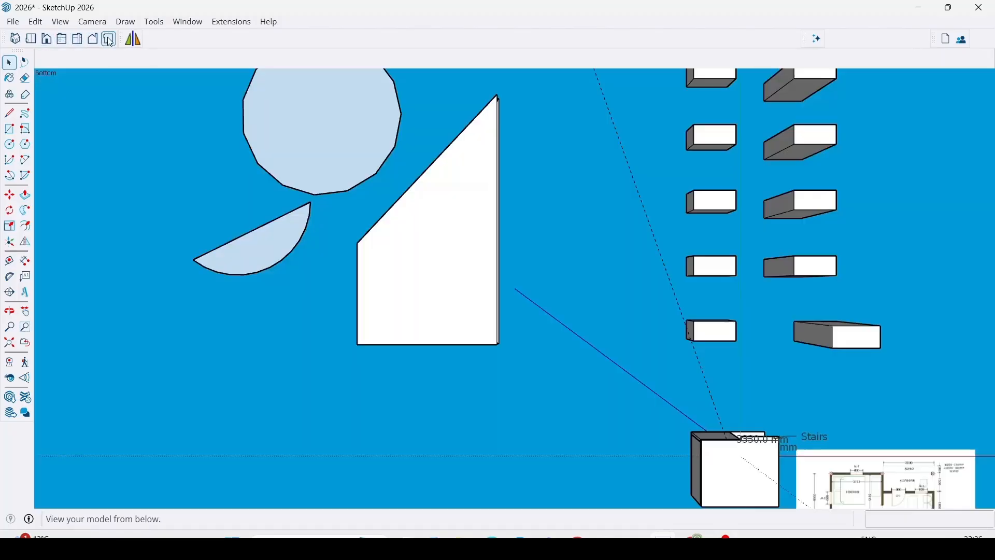
left_click(16, 39)
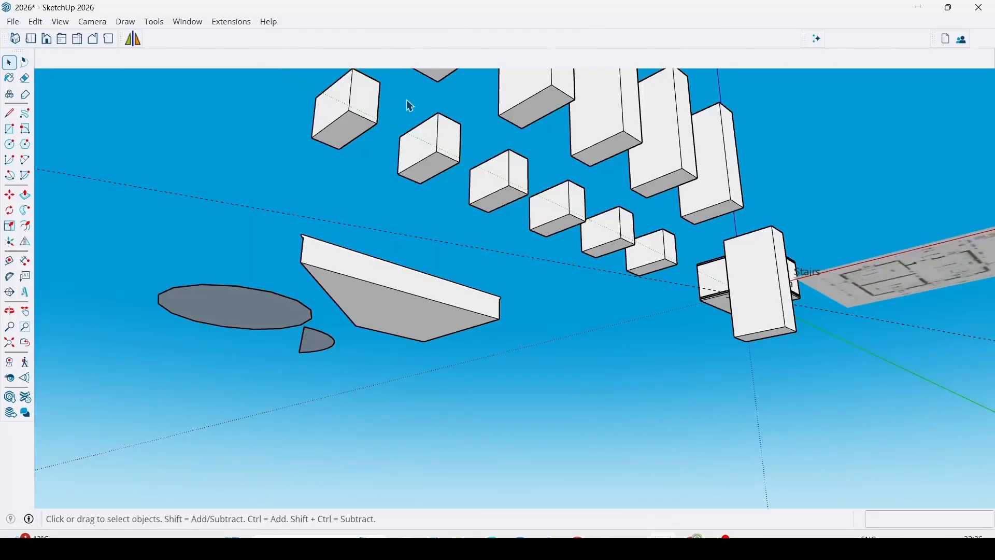
Orbit above ground level and zoom in on the house from its front entrance side.
middle_click_drag(275, 187, 221, 470)
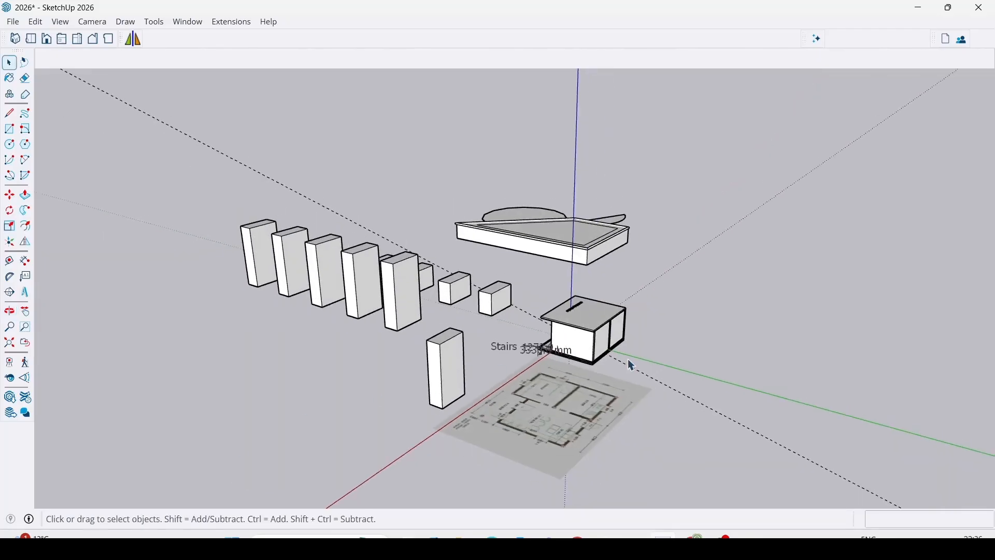
scroll(607, 345, "up", 6)
middle_click_drag(587, 330, 830, 342)
middle_click_drag(620, 326, 604, 244)
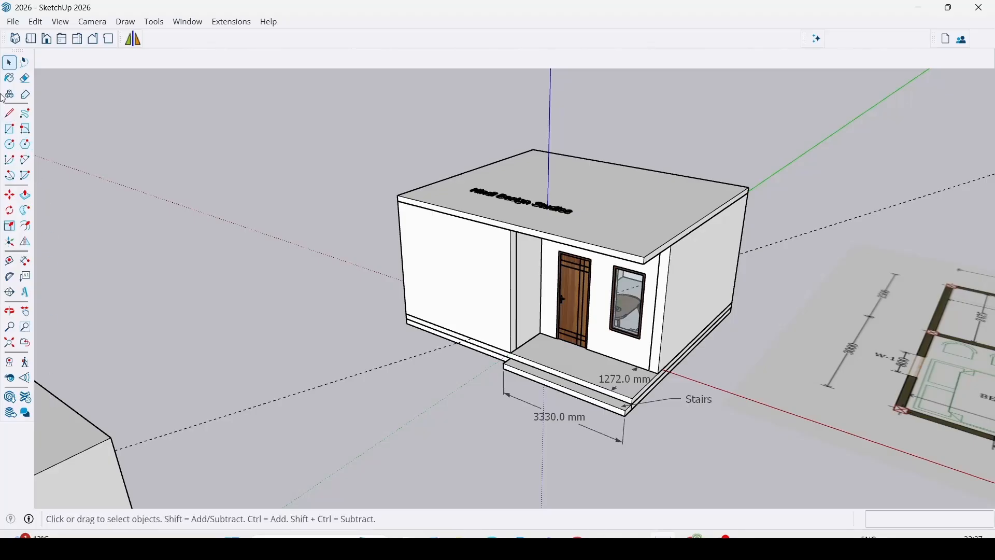
Hide the roof slab, inspect the rooms and sofa from above, and bring the roof back.
scroll(534, 294, "down", 5)
middle_click_drag(746, 371, 526, 357, "shift")
scroll(418, 221, "up", 4)
right_click(418, 220)
left_click(460, 260)
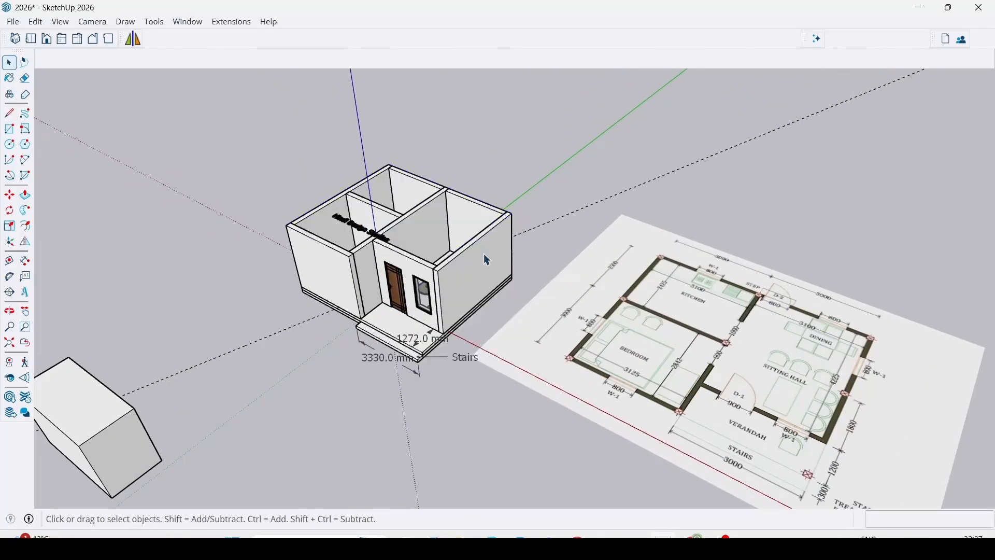
scroll(425, 280, "up", 3)
middle_click_drag(420, 283, 905, 339)
middle_click_drag(658, 369, 628, 311)
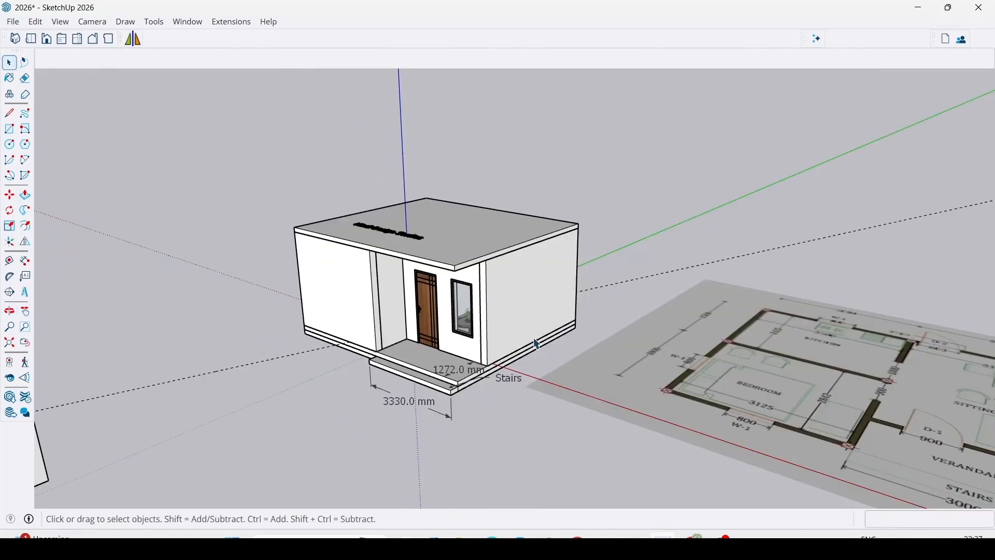
middle_click_drag(538, 345, 437, 304)
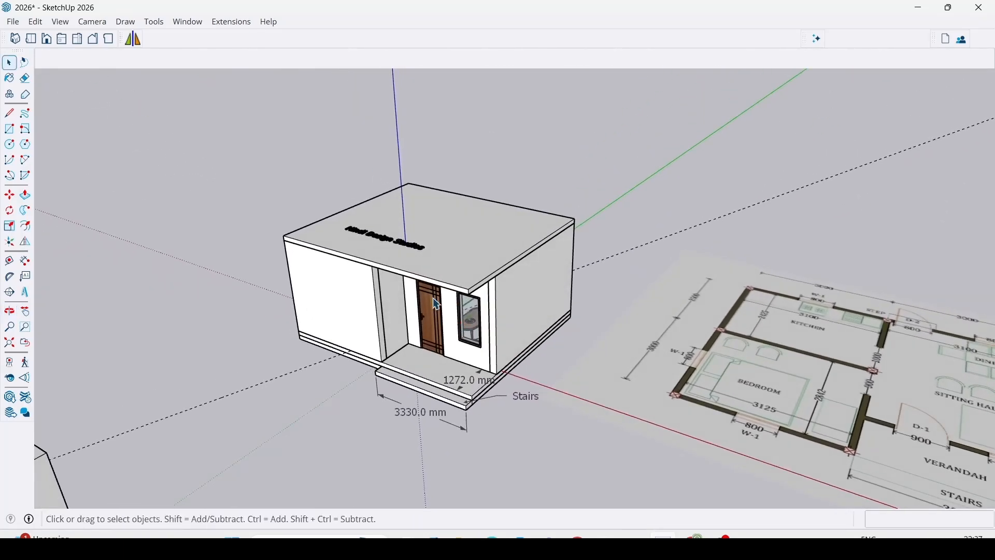
Hide the roof slab group and view the sofa and coffee table in the sitting hall from above.
right_click(469, 261)
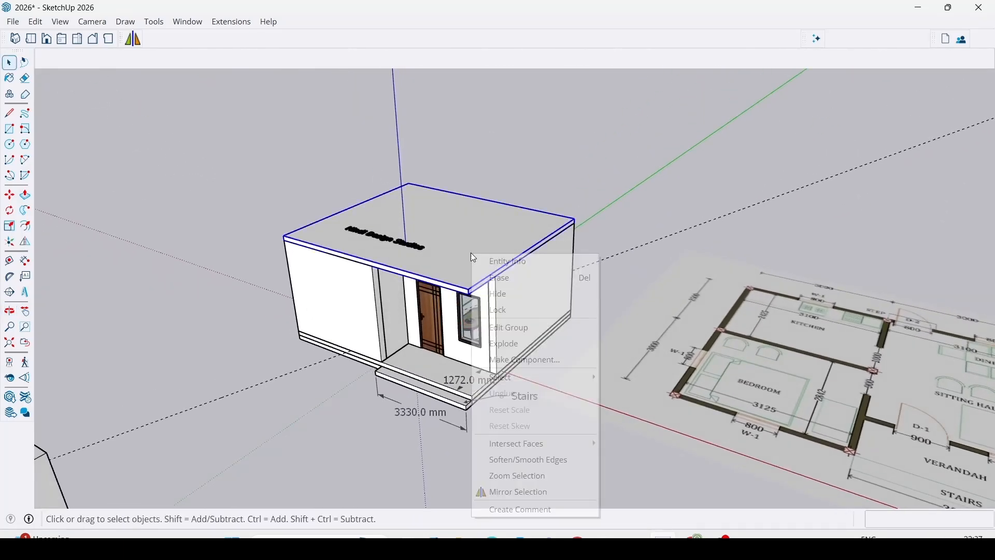
left_click(506, 299)
middle_click_drag(506, 299, 732, 470)
scroll(582, 345, "up", 8)
scroll(511, 294, "down", 3)
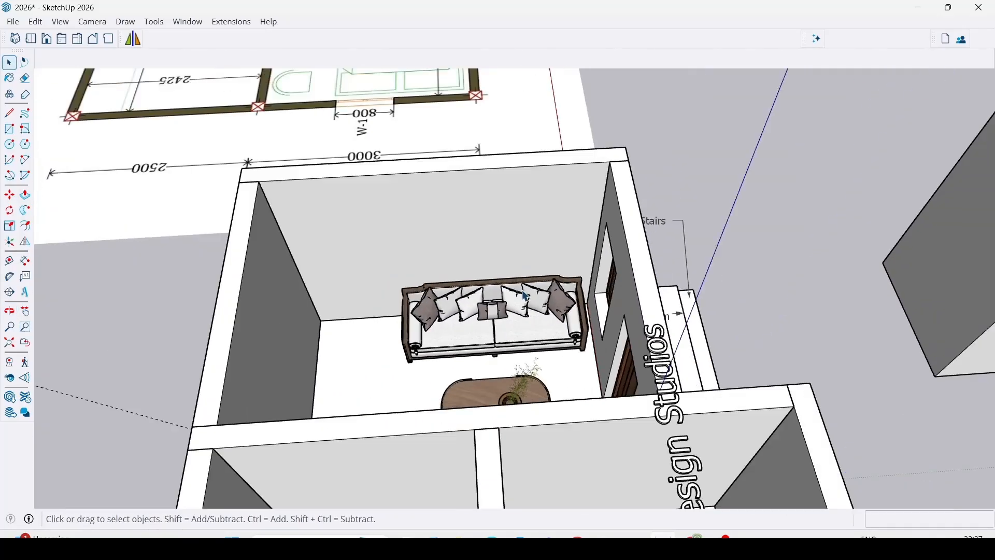
Examine the floor plan image beside the house, covering the kitchen, bedroom, sitting hall, dining area, verandah and stairs.
scroll(527, 297, "down", 3)
middle_click_drag(460, 211, 458, 269)
scroll(778, 388, "down", 5)
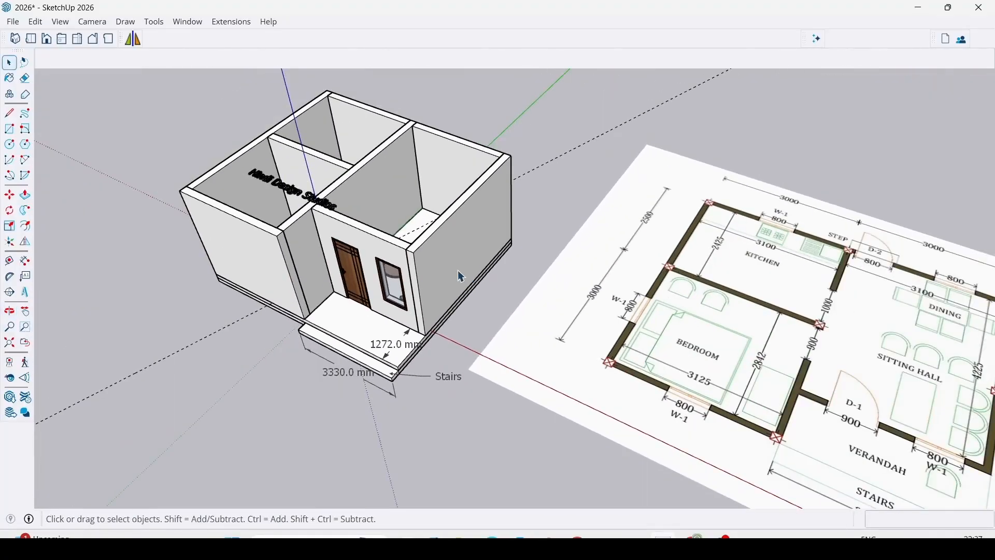
scroll(458, 271, "down", 4)
middle_click_drag(510, 297, 472, 315)
scroll(485, 306, "up", 6)
scroll(492, 270, "down", 1)
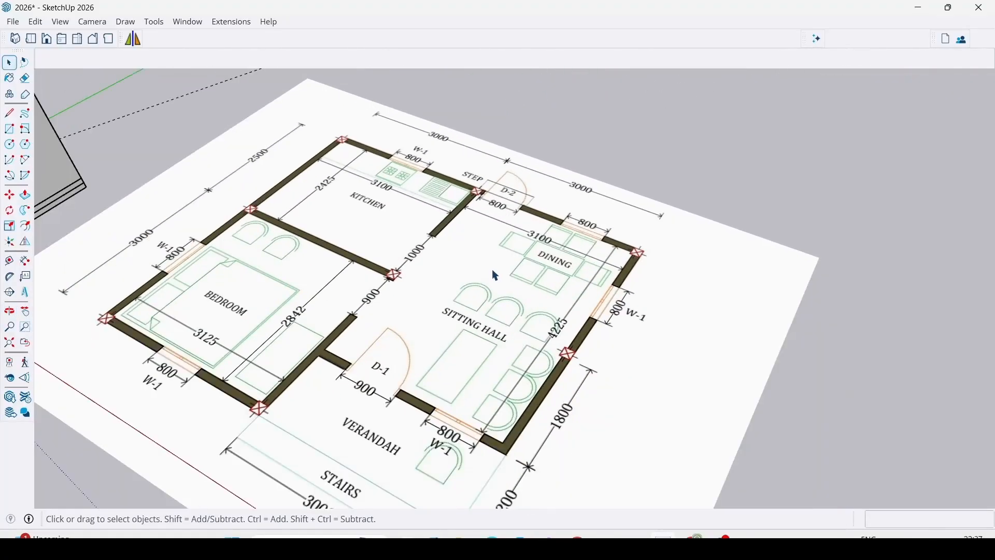
middle_click_drag(474, 359, 502, 308)
scroll(500, 334, "up", 3)
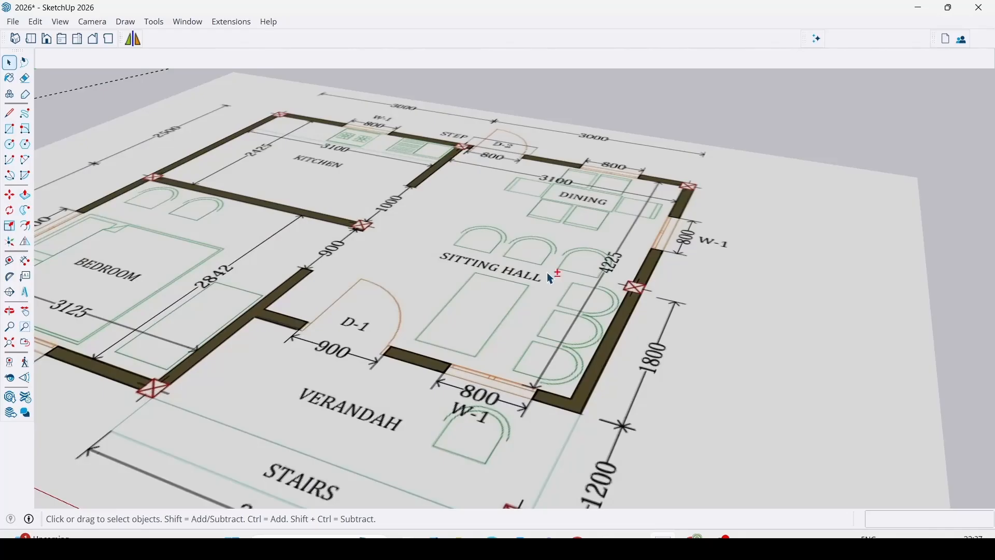
scroll(548, 277, "down", 4)
scroll(534, 300, "up", 3)
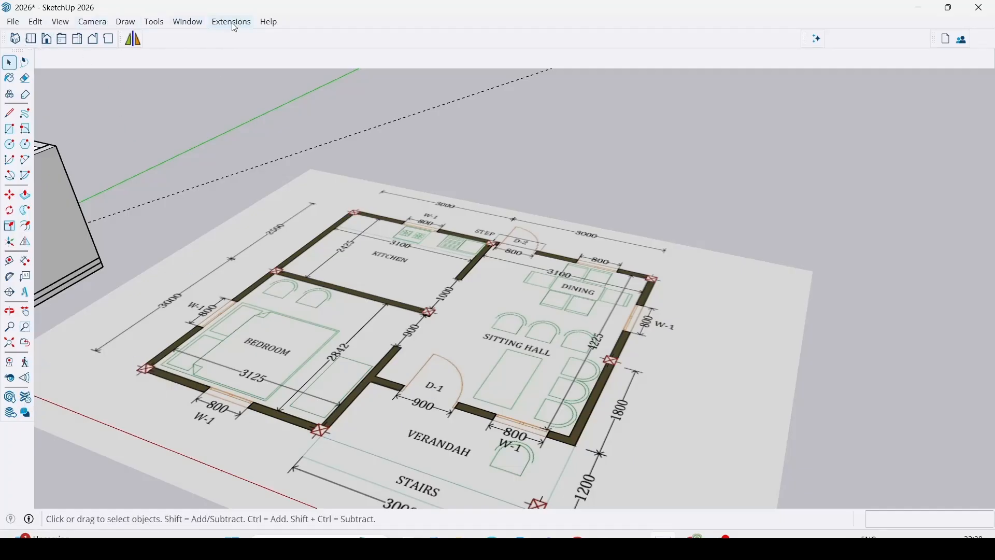
scroll(605, 303, "down", 5)
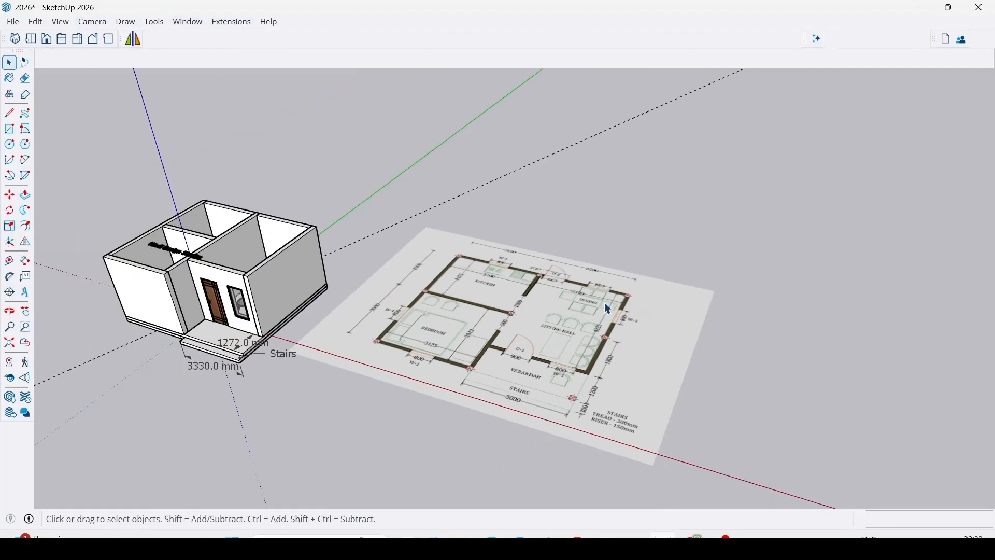
scroll(603, 296, "up", 5)
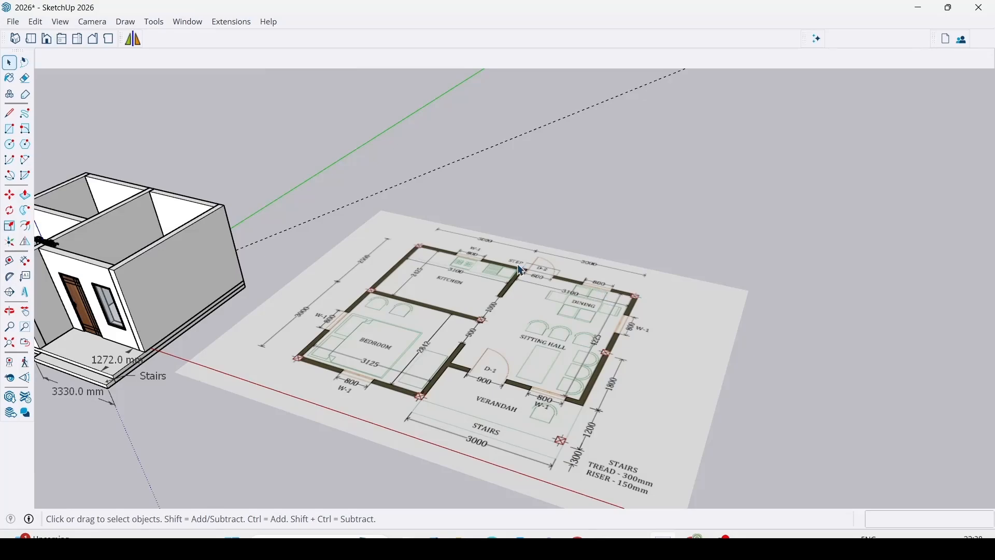
Compare the roofless house with the floor plan image from the bedroom side of the front.
mouse_move(410, 288)
middle_mouse_down("shift")
mouse_move(577, 289)
mouse_move(591, 277)
mouse_move(526, 364)
mouse_move(593, 325)
mouse_move(456, 240)
mouse_move(600, 320)
mouse_move(715, 311)
mouse_move(547, 278)
middle_mouse_up("shift")
scroll(591, 277, "down", 2)
scroll(601, 320, "down", 3)
scroll(547, 277, "up", 3)
scroll(544, 272, "up", 5)
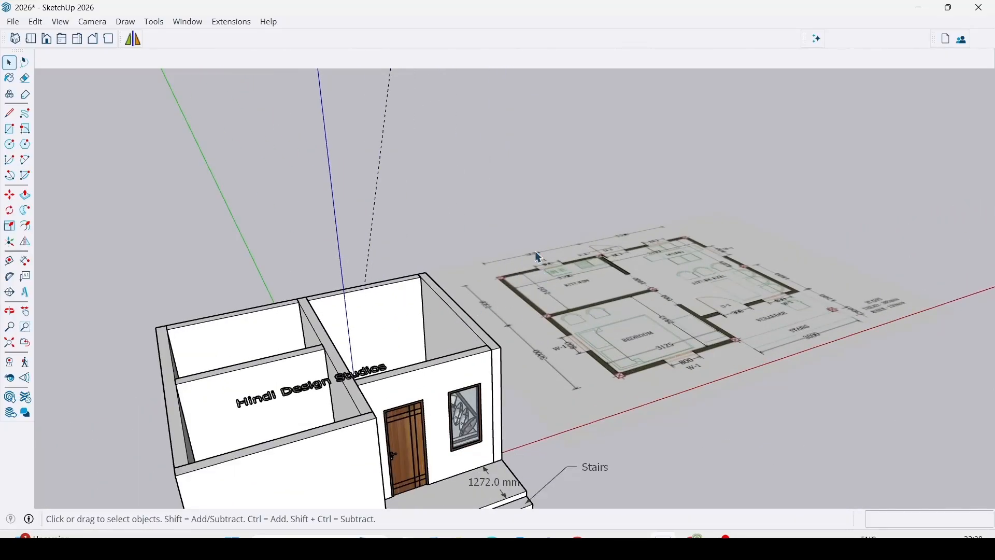
scroll(426, 313, "down", 4)
scroll(464, 415, "up", 5)
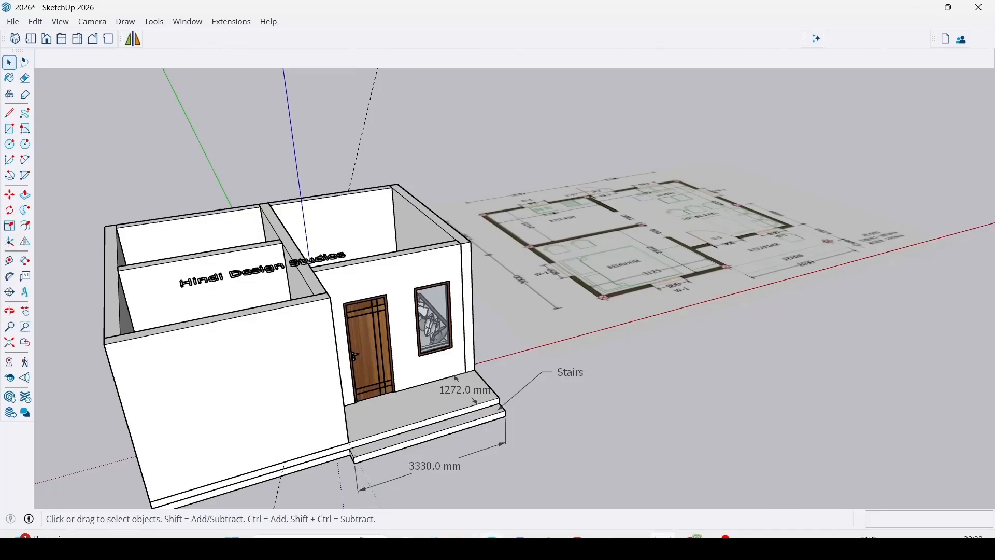
Switch to New_PMAY-G_Model-1.pdf to view the rendered elevations and openings schedule, and return to the house's front entrance in SketchUp.
key("alt+Tab")
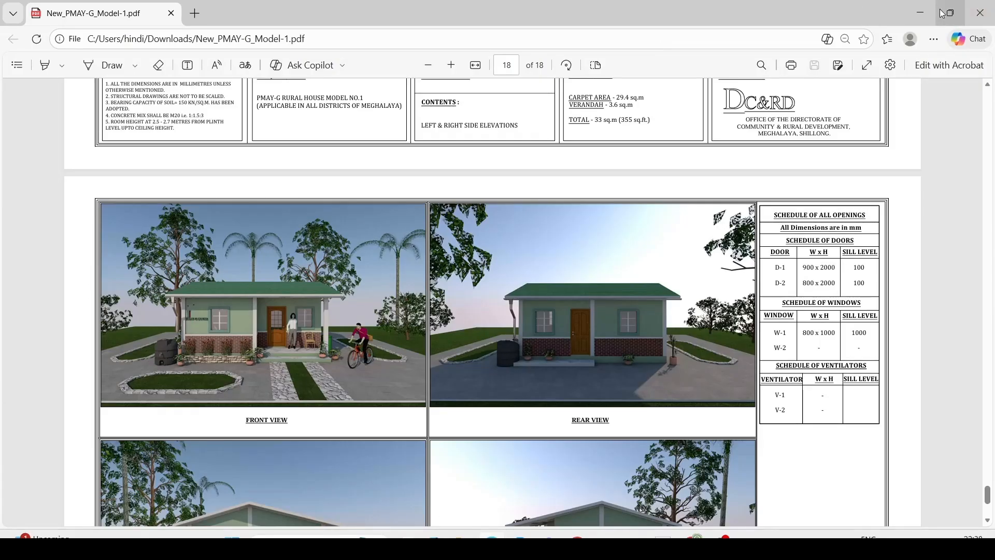
left_click(920, 13)
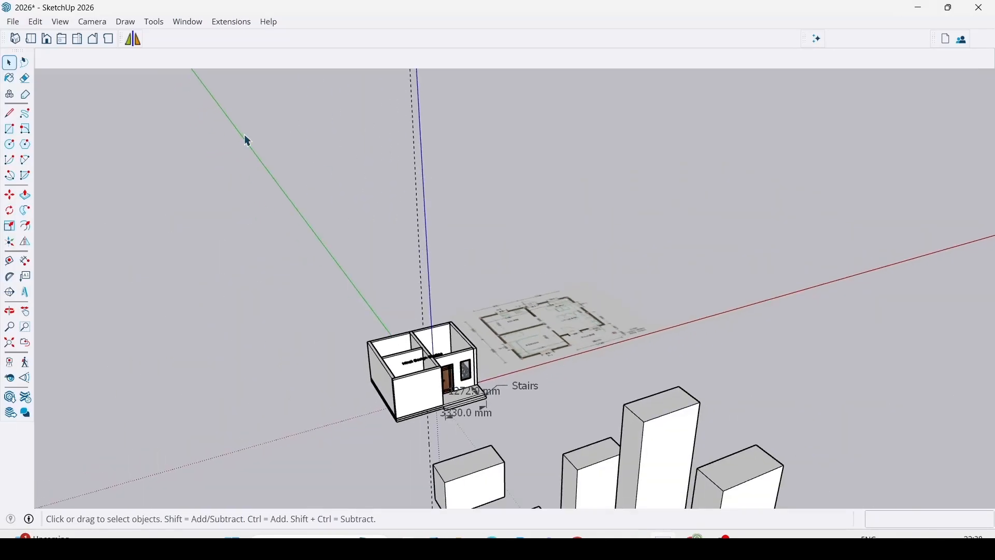
middle_click_drag(207, 85, 488, 374)
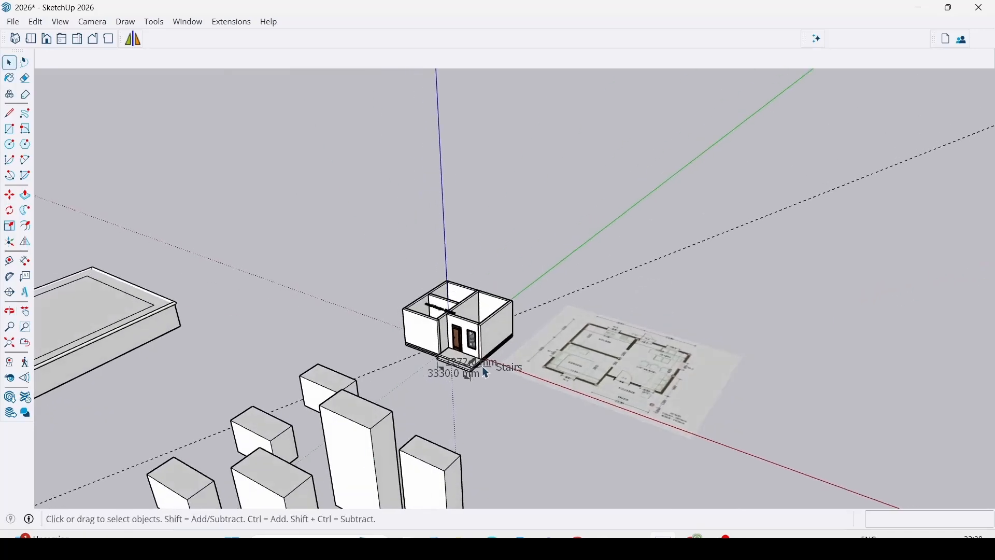
scroll(487, 373, "up", 6)
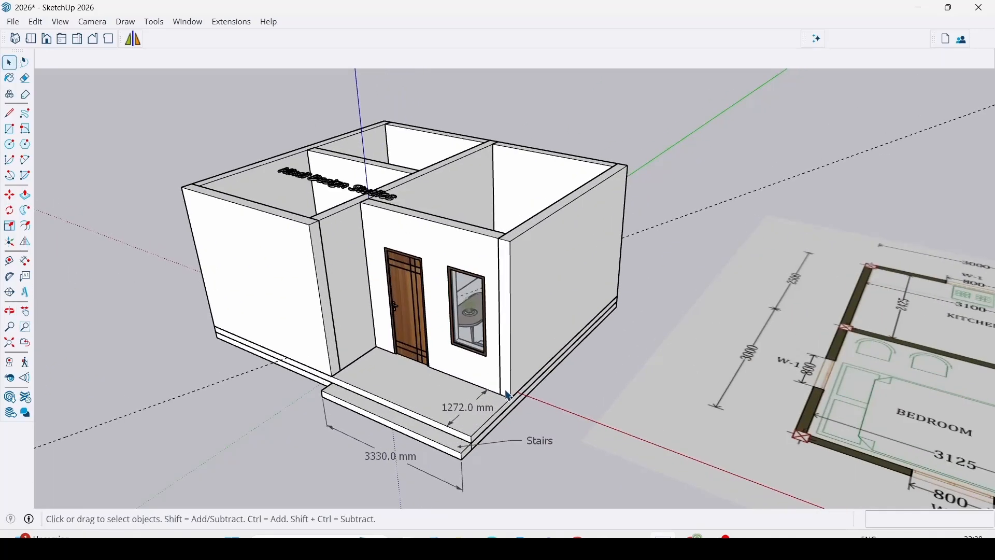